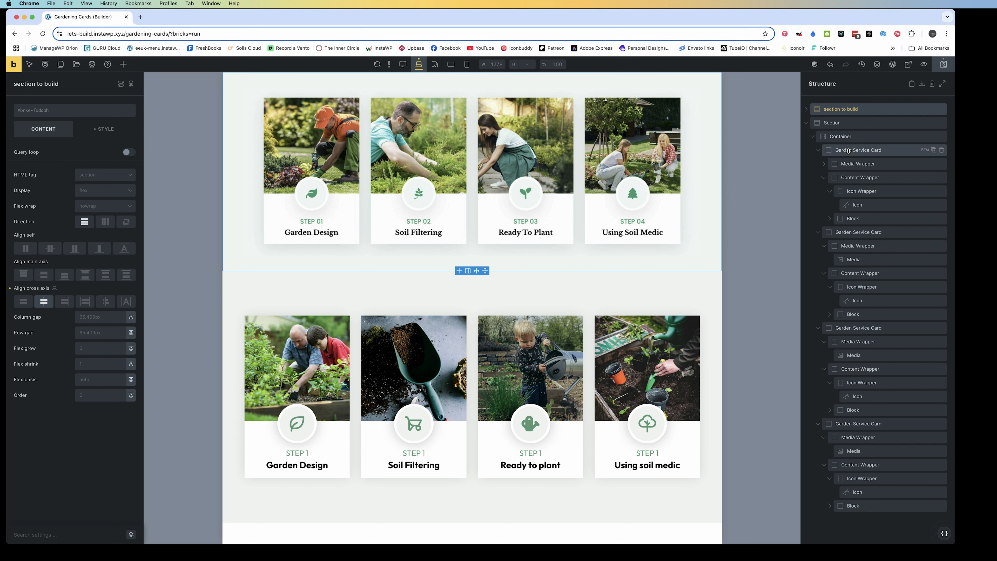
Try ul as the HTML tag of the first Garden Service Card
left_click(848, 151)
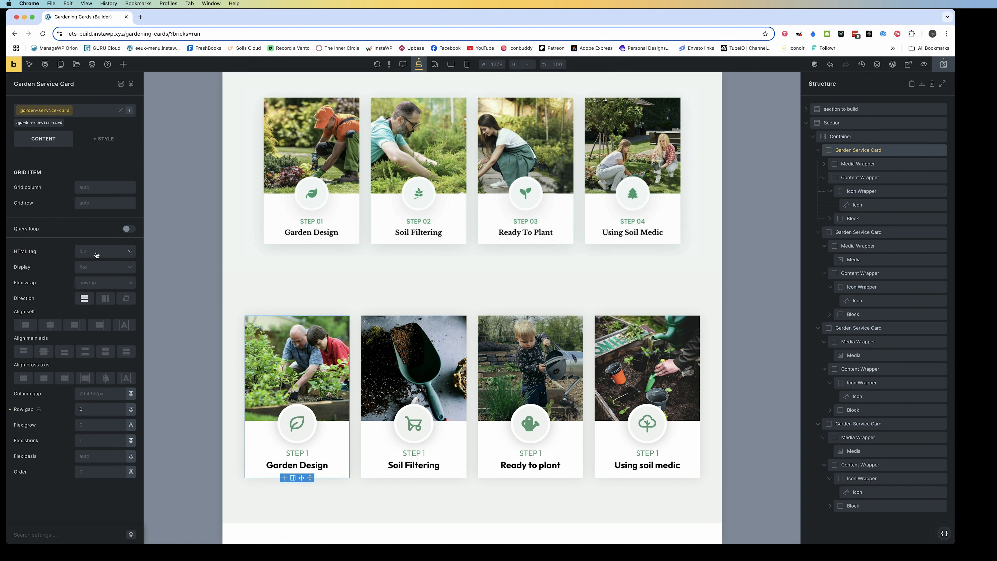
left_click(96, 255)
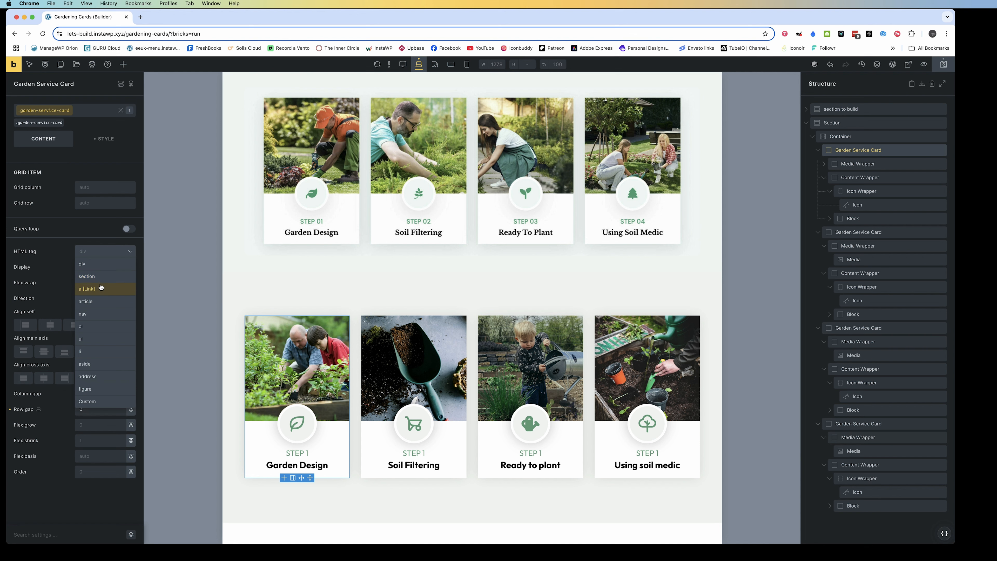
left_click(94, 340)
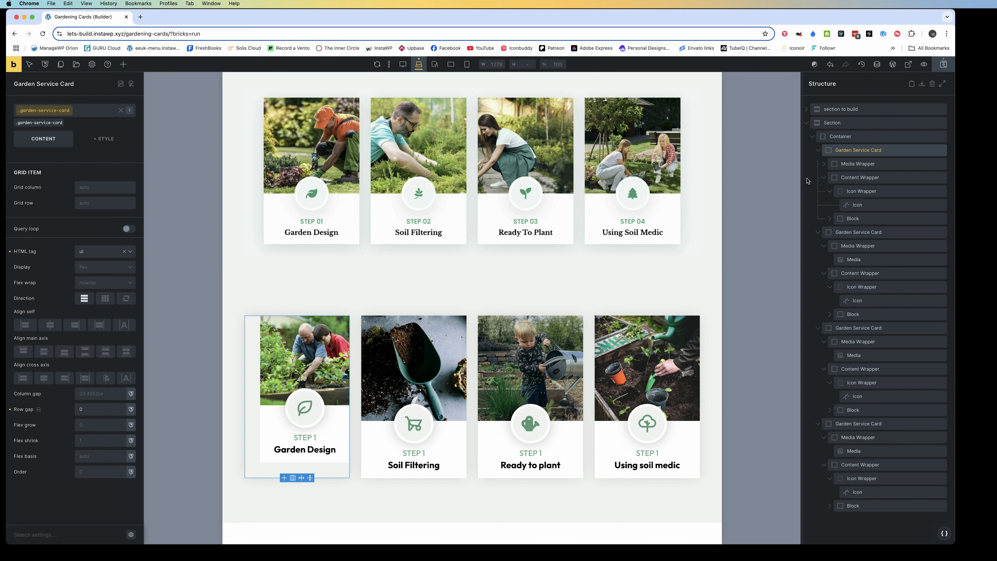
Try ul as the HTML tag of the second Garden Service Card, with its garden-service-card class active
left_click(817, 149)
left_click(860, 163)
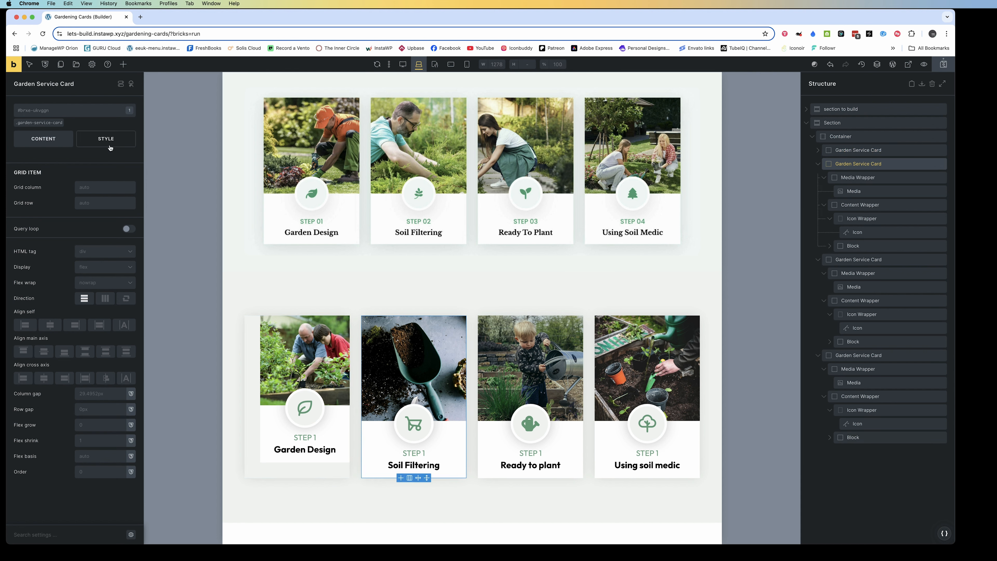
left_click(45, 124)
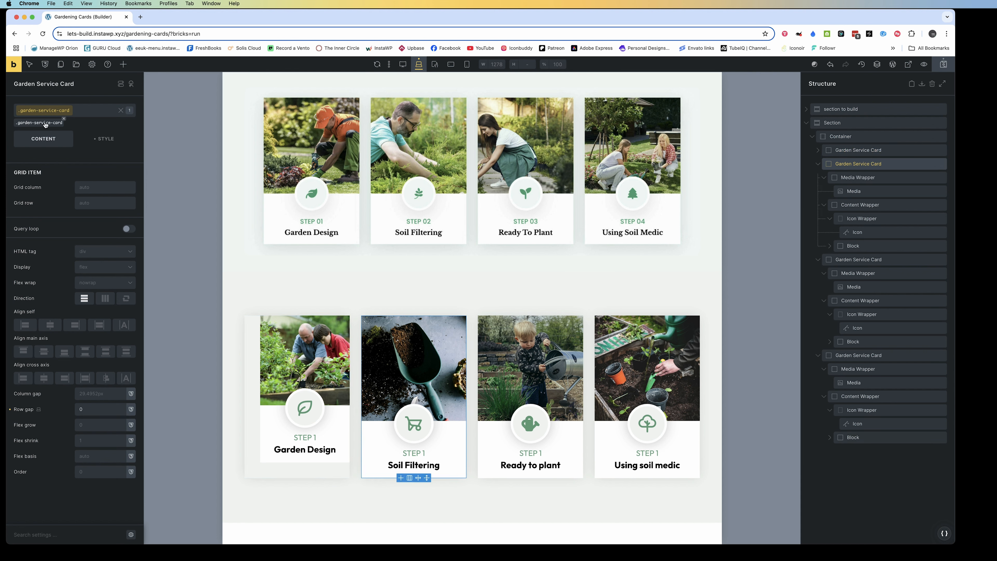
left_click(102, 253)
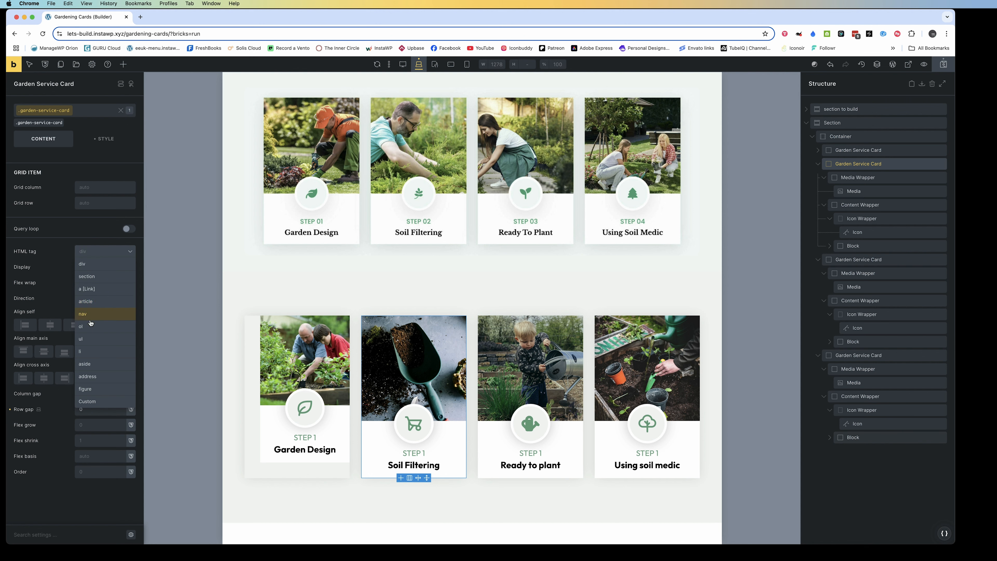
left_click(95, 340)
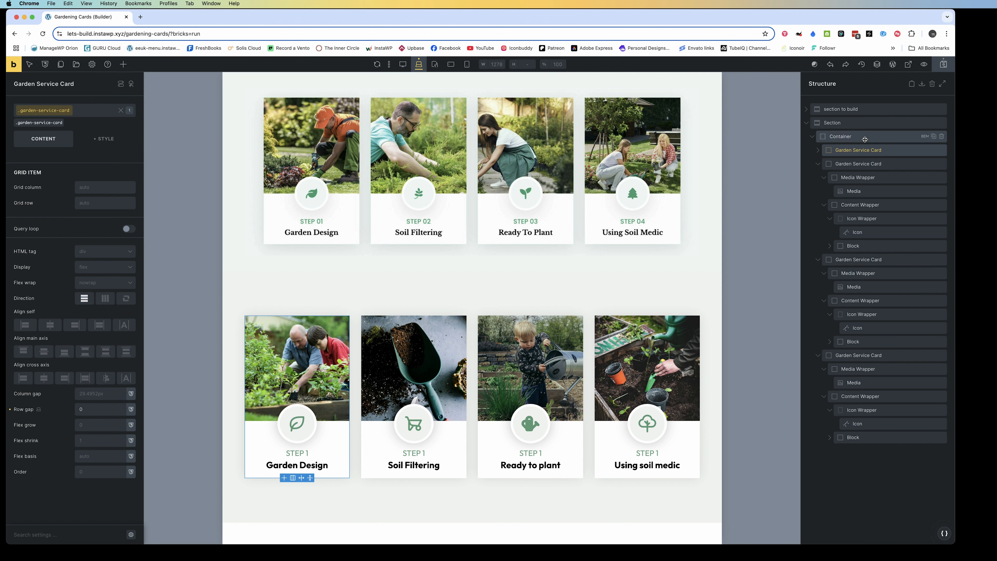
Set the HTML tag of the Container holding the service cards to ul
left_click(864, 139)
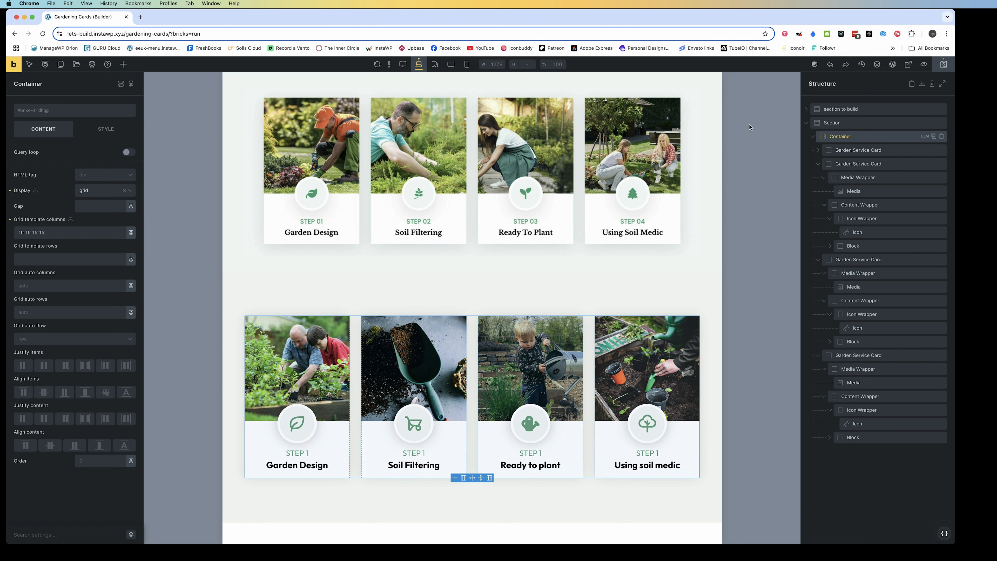
left_click(90, 177)
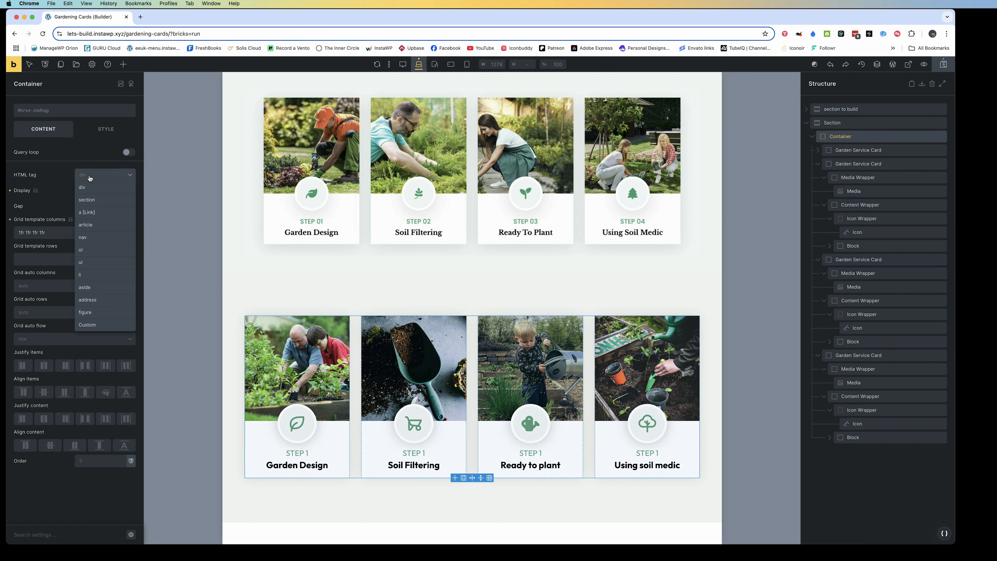
left_click(87, 263)
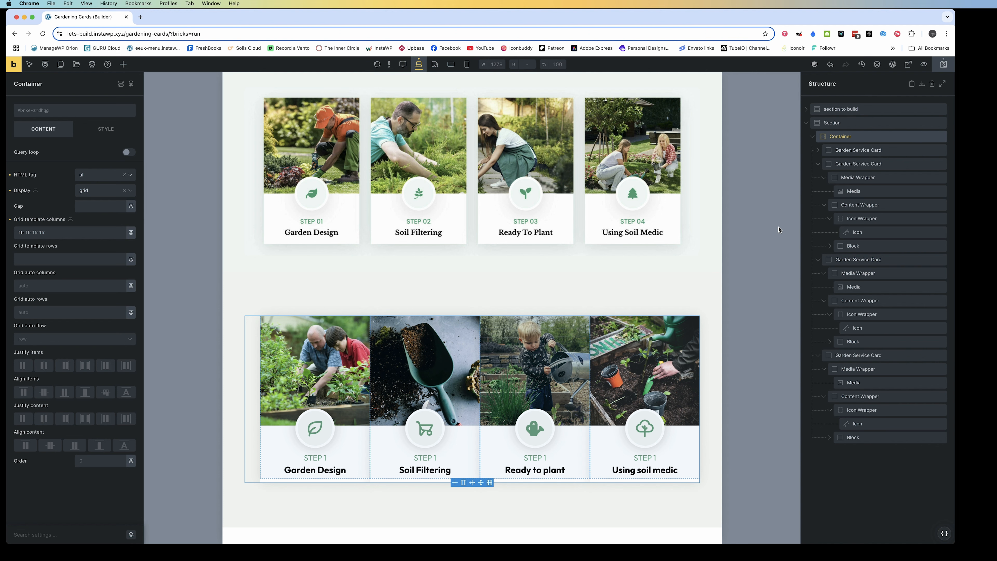
Set the first Garden Service Card's HTML tag to li and compare it with the second card's tag
left_click(858, 150)
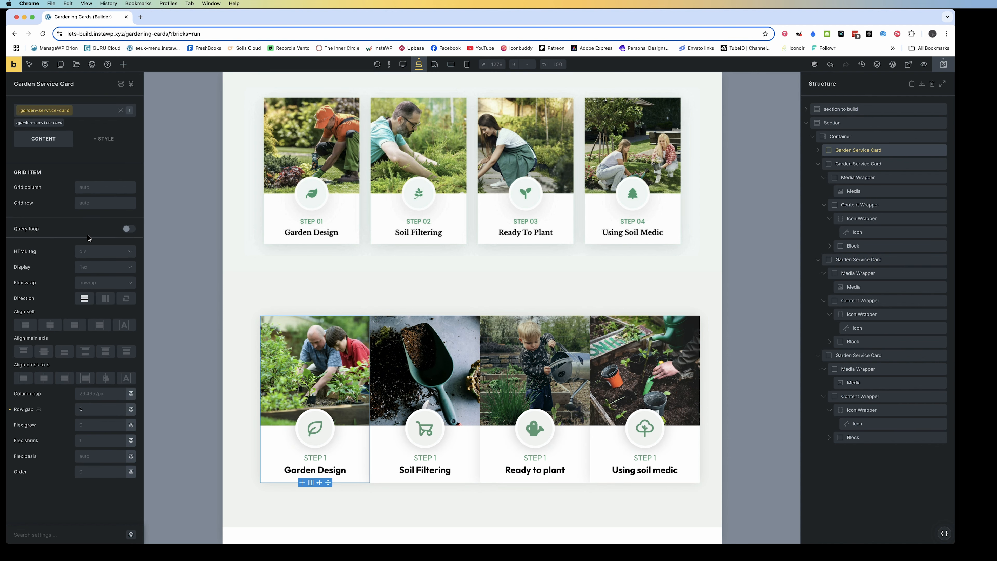
left_click(91, 252)
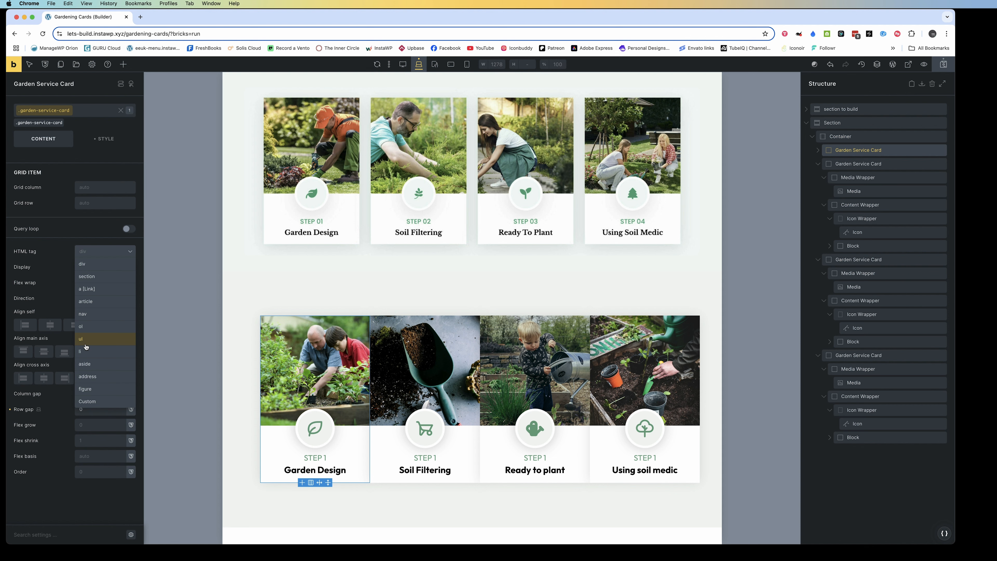
left_click(86, 350)
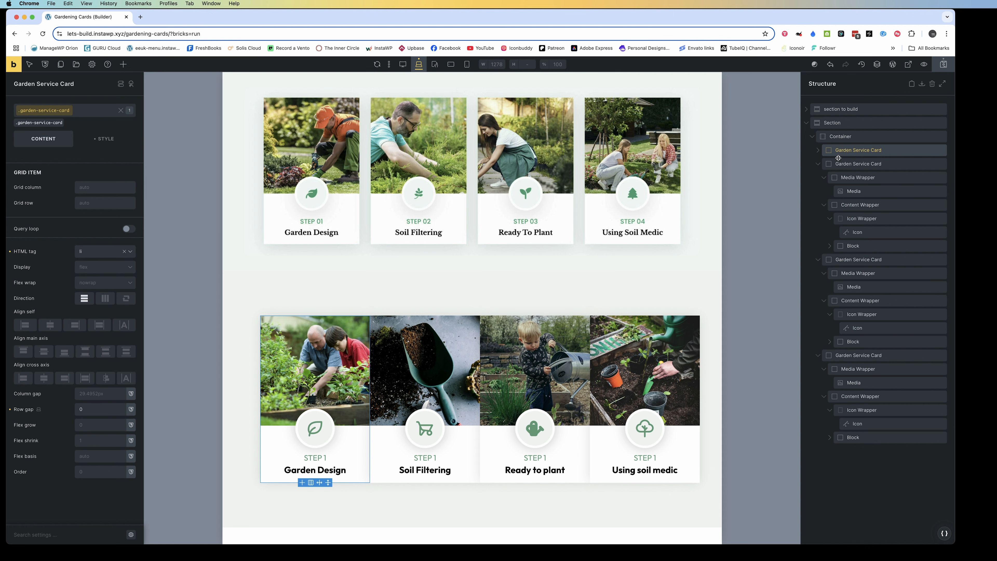
left_click(844, 163)
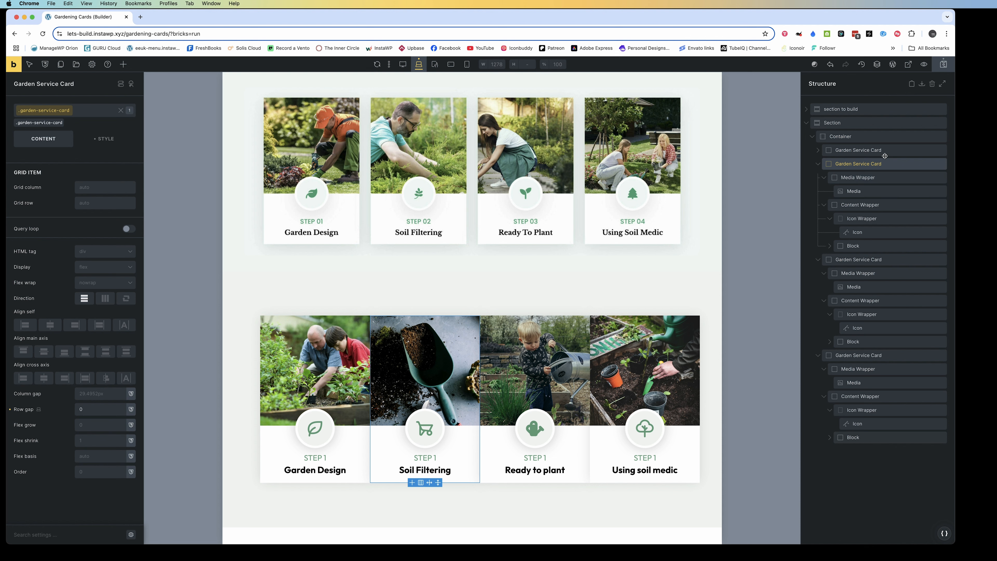
left_click(885, 154)
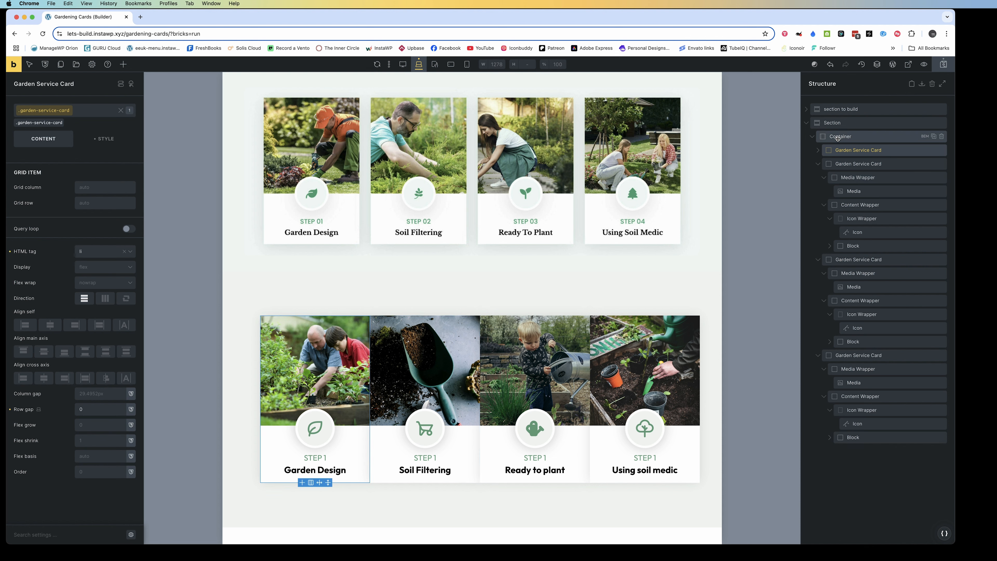
Add a new class named garen-service-card-grid to the Container
left_click(836, 137)
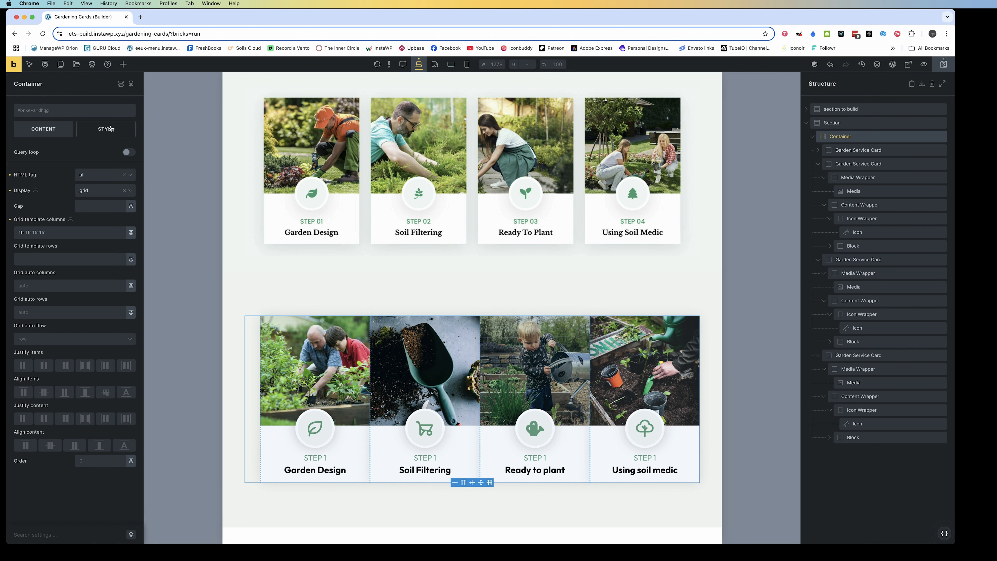
left_click(111, 128)
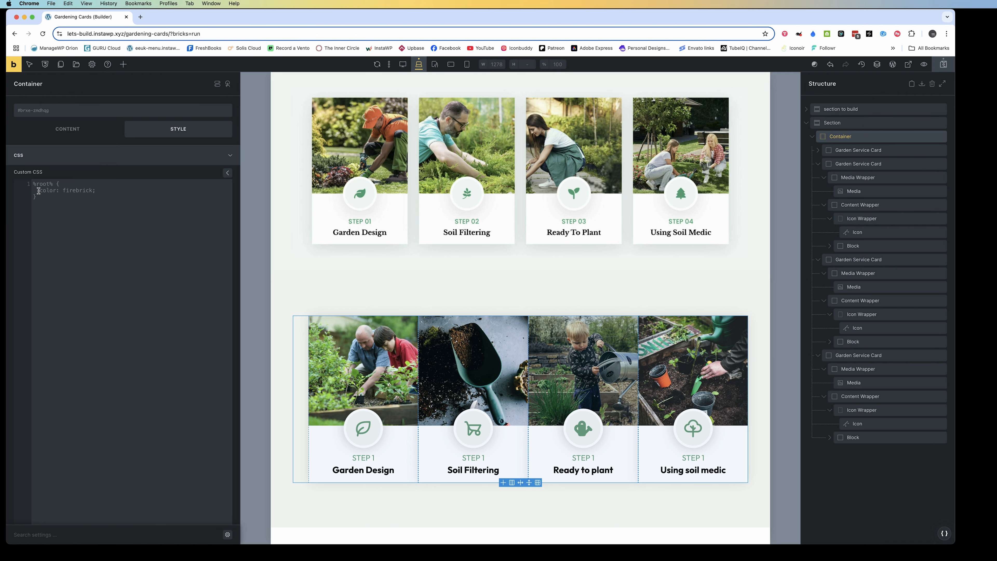
type("r")
key("Return")
left_click(48, 113)
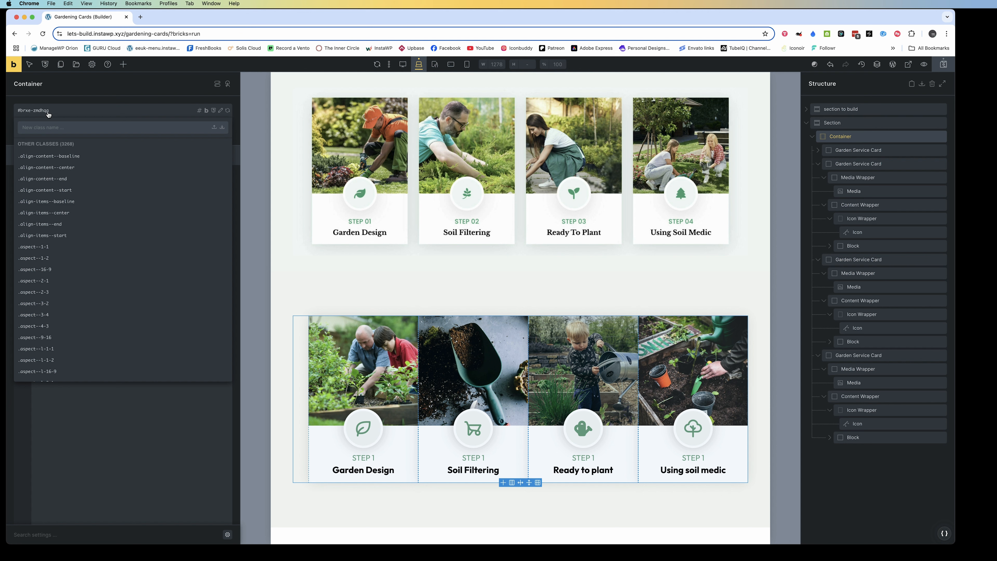
type("garen")
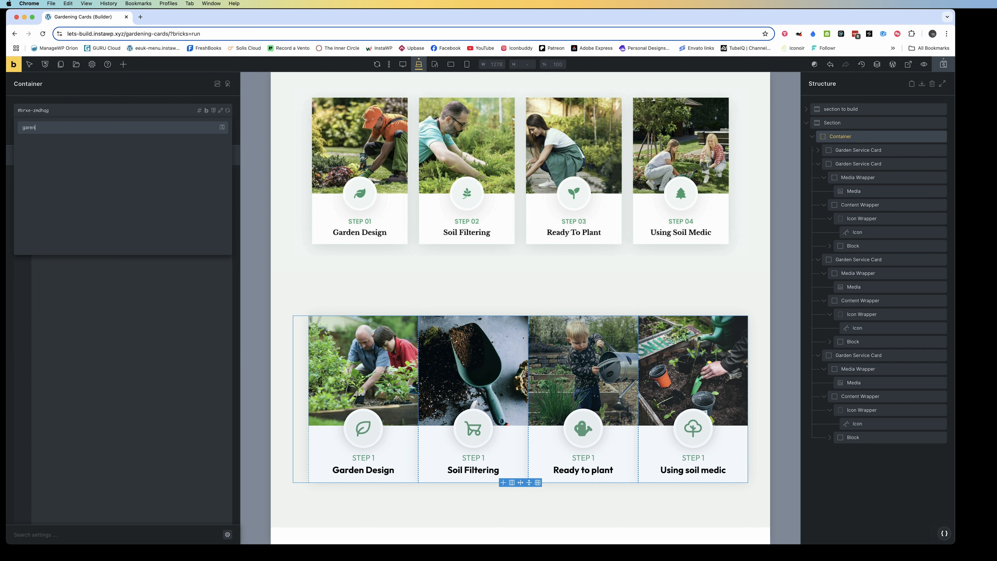
type("-service-card-grid")
key("Return")
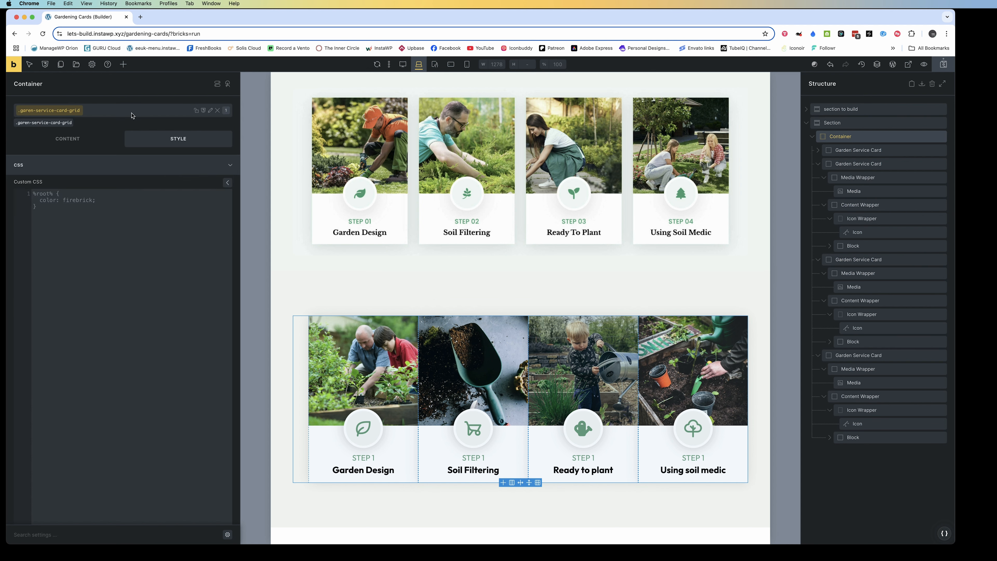
Rename the Container's class to garden-service-card-grid
left_click(210, 110)
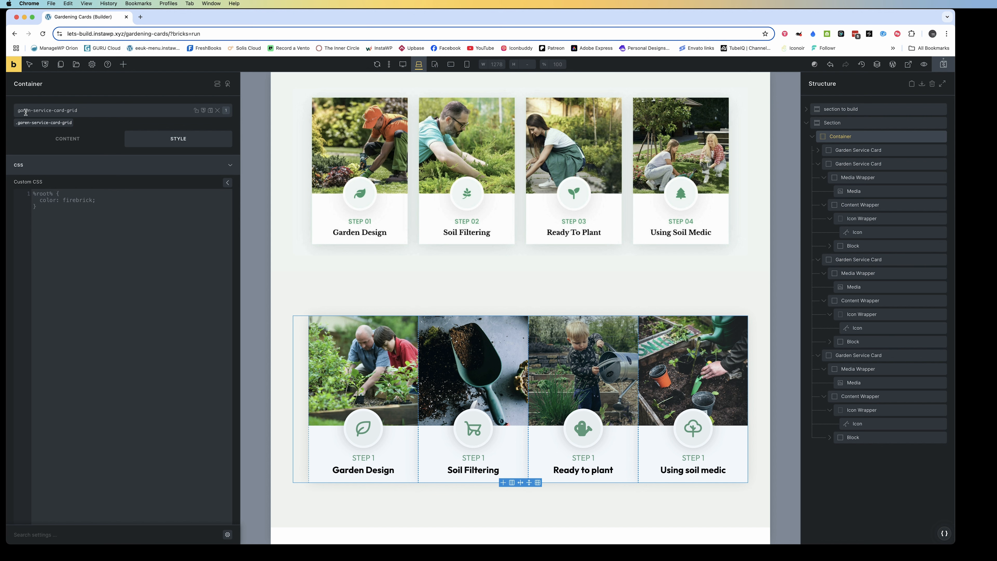
left_click(25, 111)
type("d")
left_click(100, 111)
key("Return")
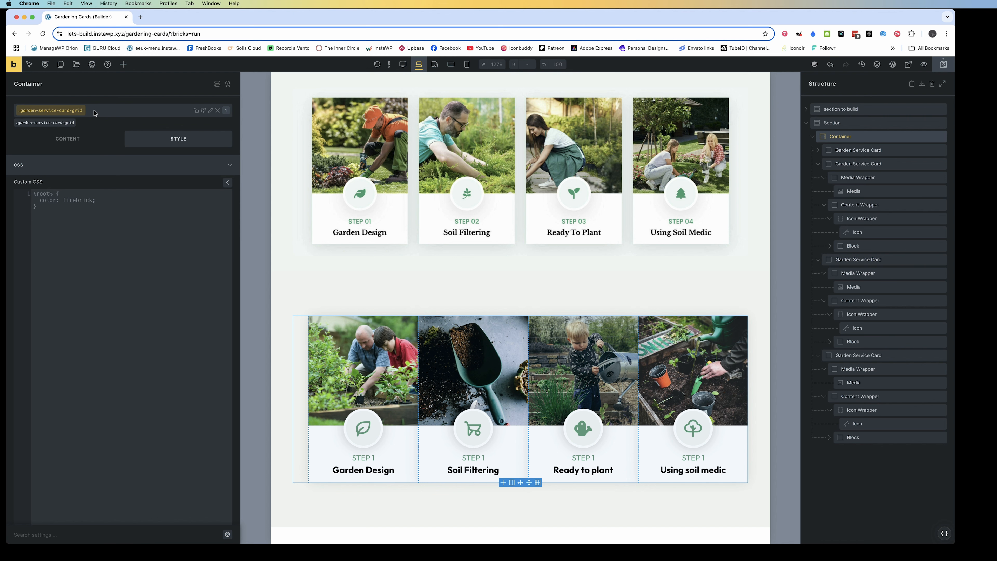
Add a %root% rule with list-style-type: none to the custom CSS of the garden-service-card-grid class
left_click(46, 193)
type("%root%")
type(" {   ")
type("list")
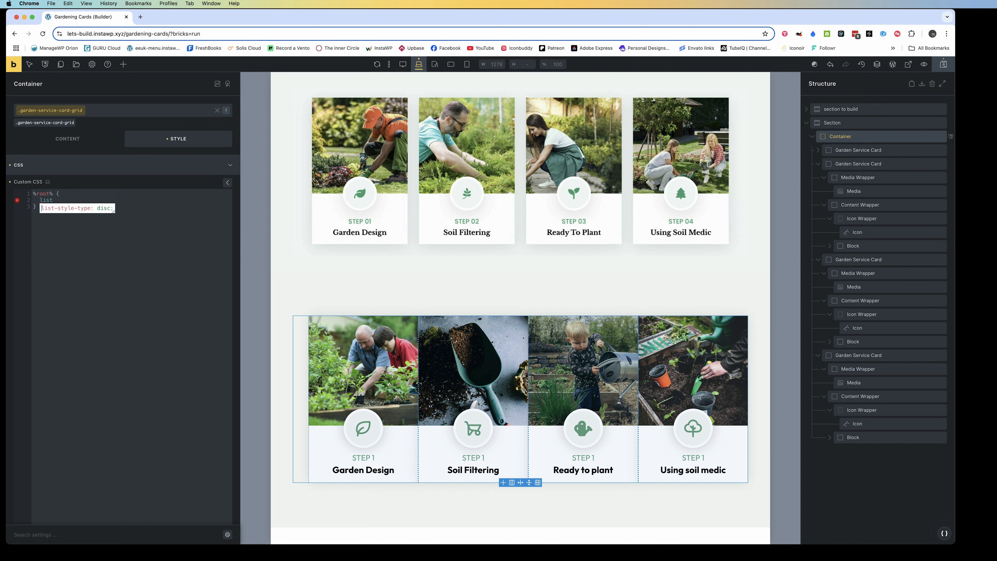
key("Return")
type("n")
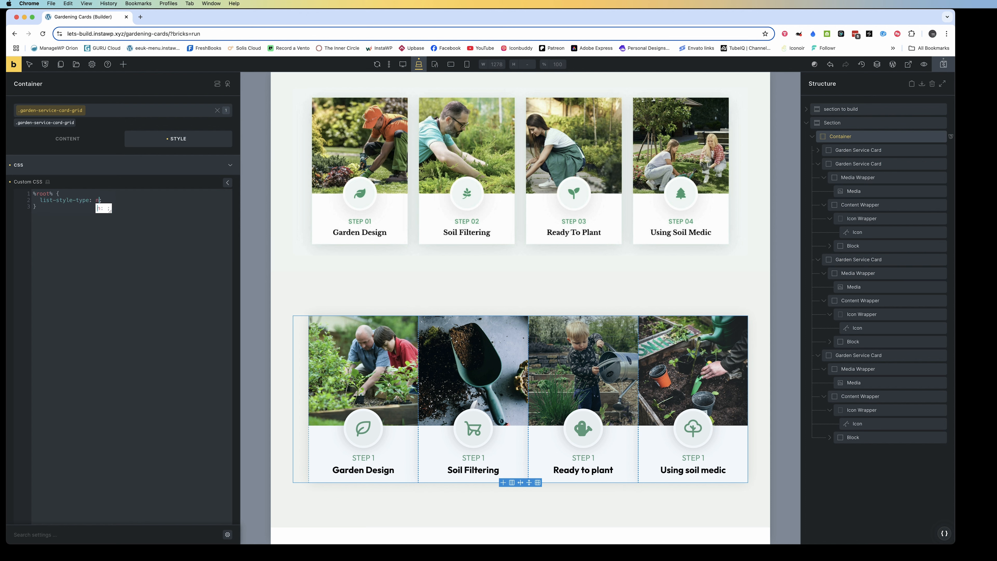
type("one")
key("Escape")
key("Return")
Add padding: 0 and margin: 0 to the %root% rule of the garden-service-card-grid class
type("paddin")
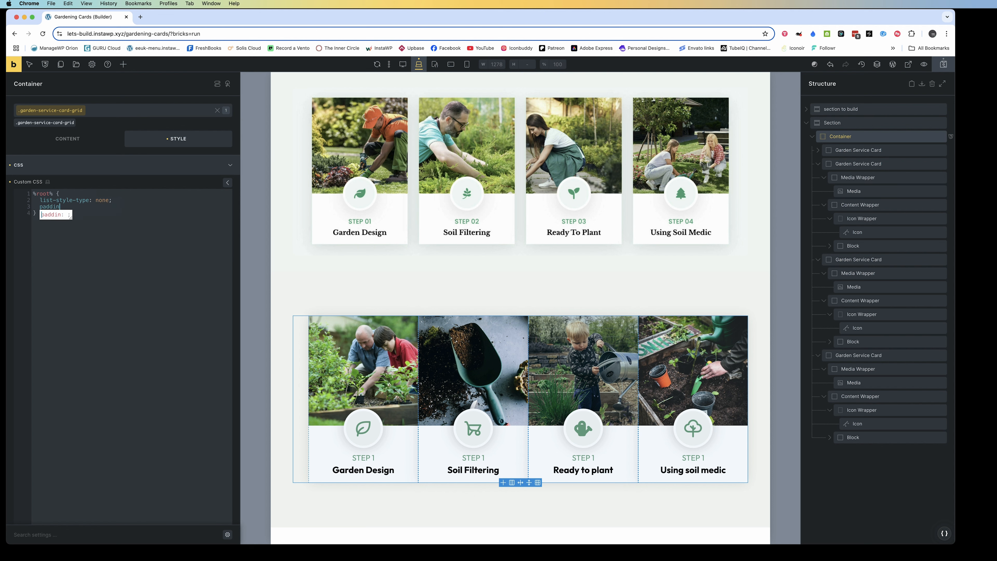
type("g: 0;   ")
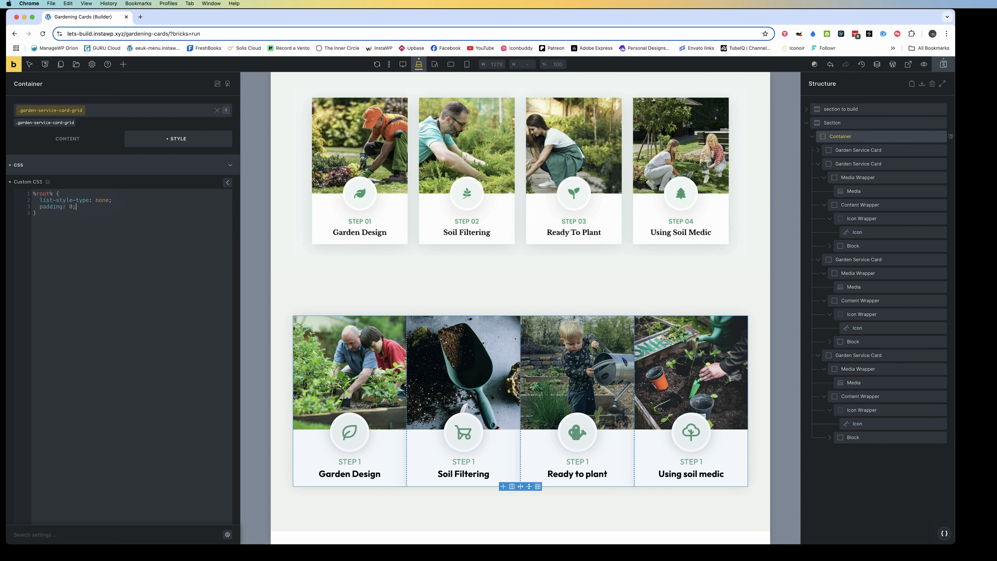
type("margin")
type("0;")
Clear the grid template columns value from the Container's ID-level settings
left_click(62, 143)
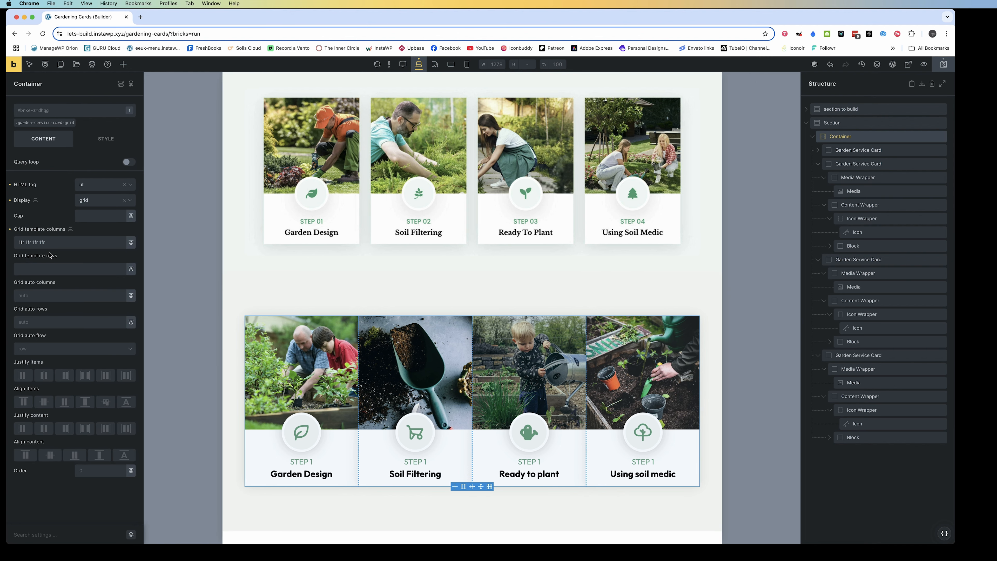
left_click_drag(50, 243, 8, 241)
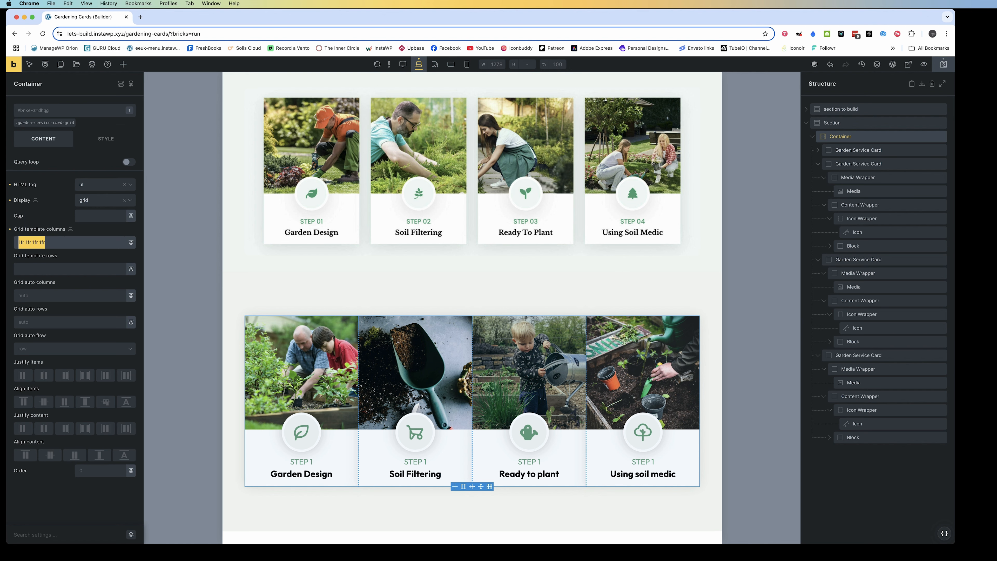
key("BackSpace")
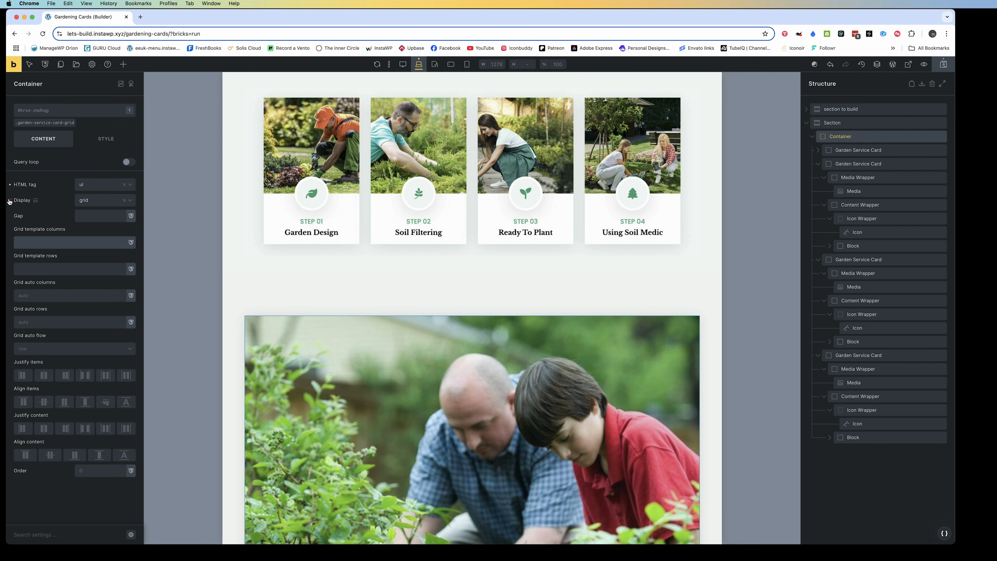
Set the display of the Container's garden-service-card-grid class to grid
left_click(30, 123)
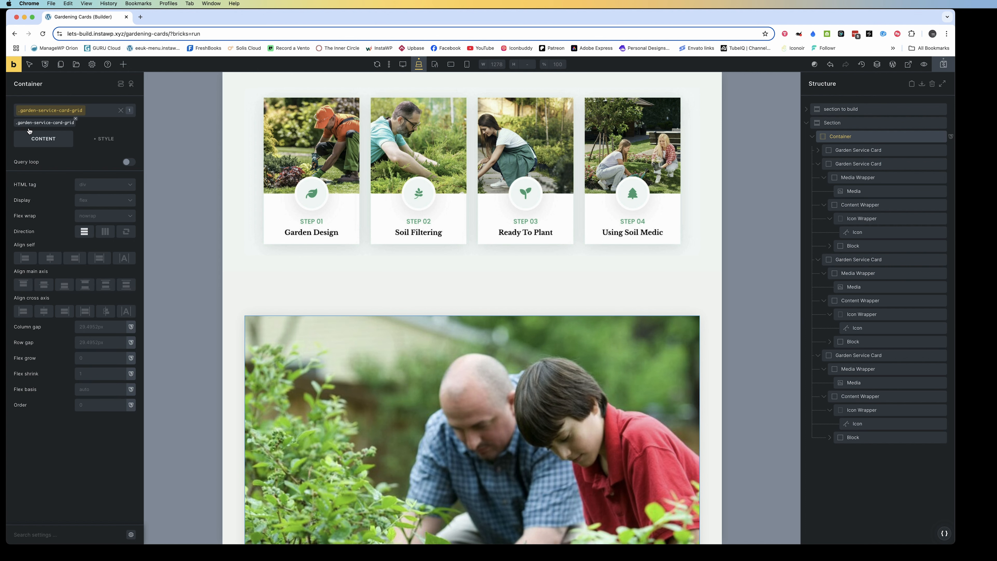
left_click(92, 202)
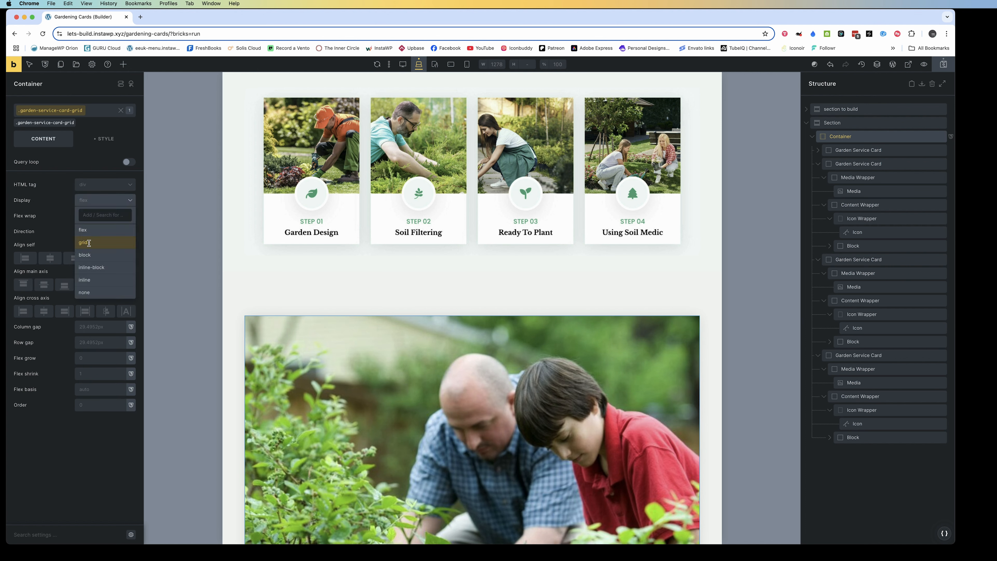
left_click(91, 243)
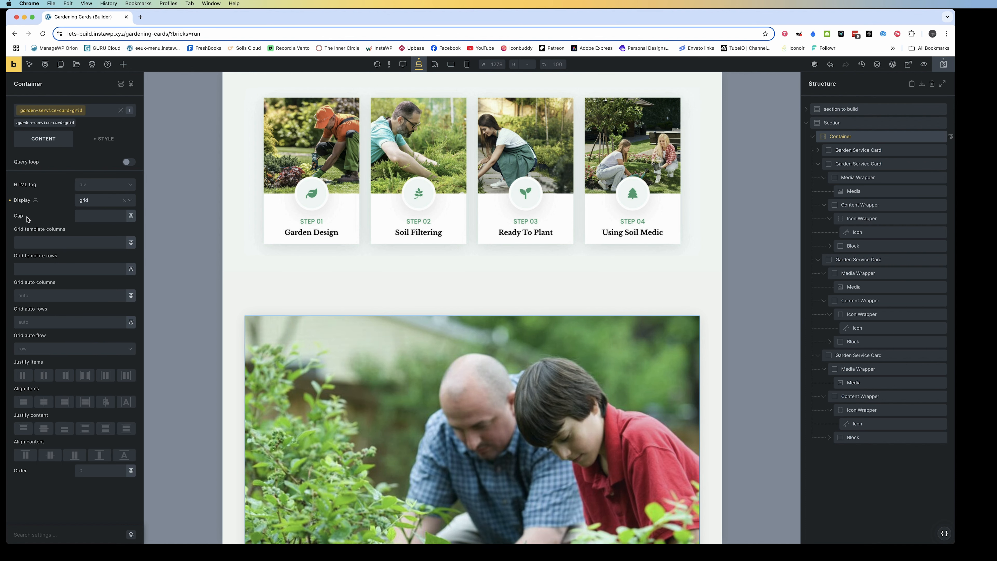
Begin a four-column repeat expression with minmax as the grid template columns of the garden-service-card-grid class
left_click(23, 243)
type("1 fr")
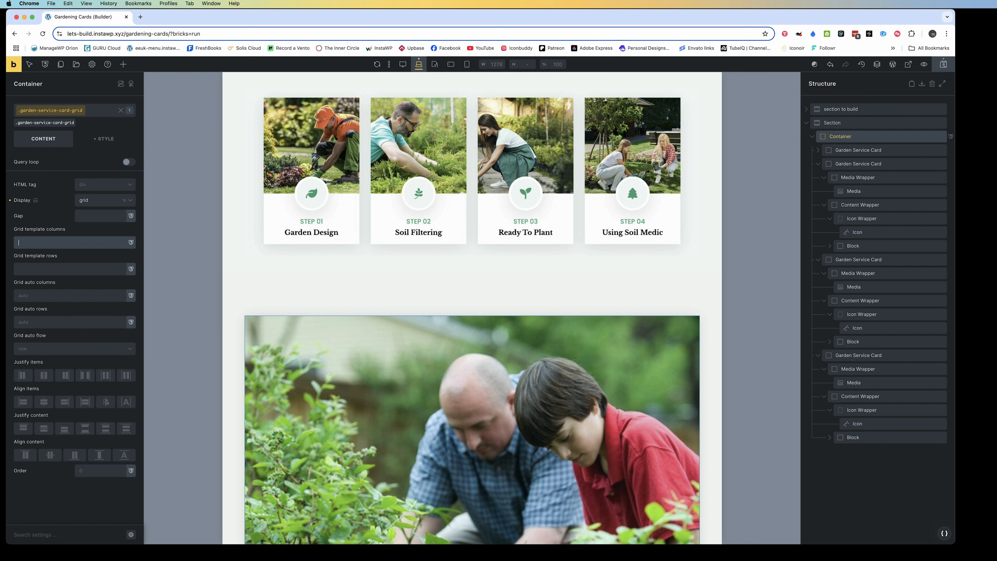
type("repe")
type("at 9")
key("BackSpace")
type("4 (minmax")
Look up an earlier repeat search entry and set the class's grid template columns to repeat(4, minmax(0 1fr))
left_click(141, 17)
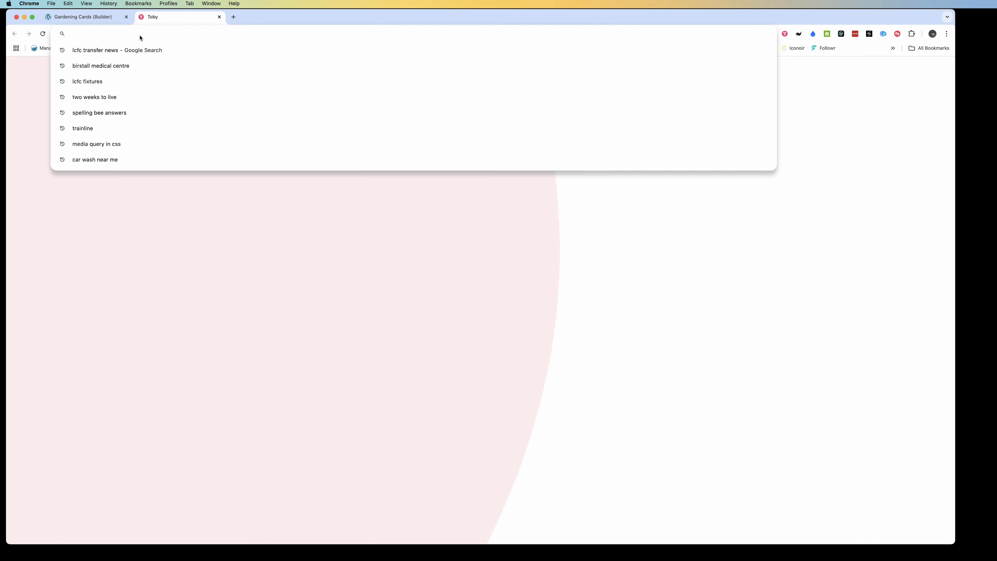
type("repeat")
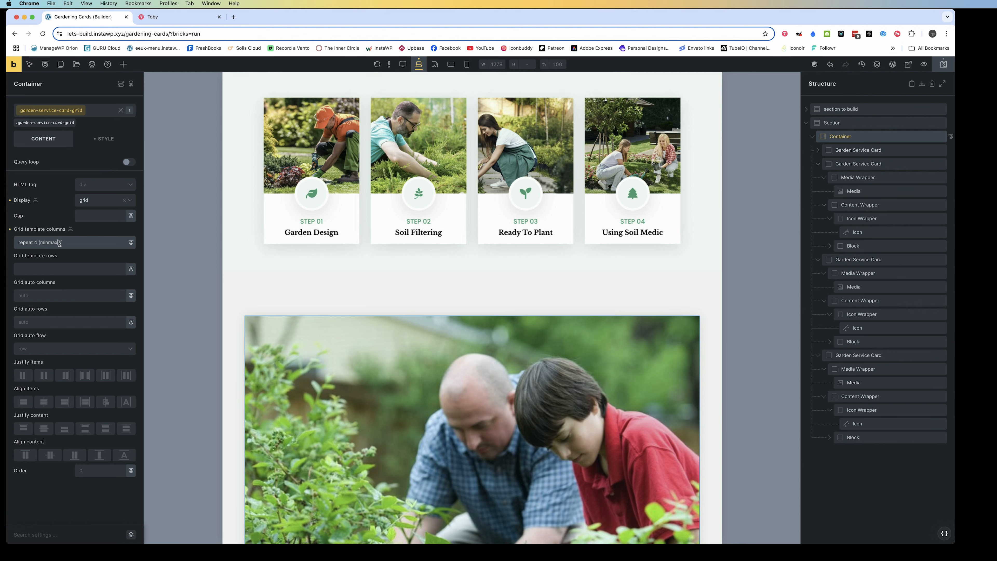
left_click_drag(59, 243, 18, 243)
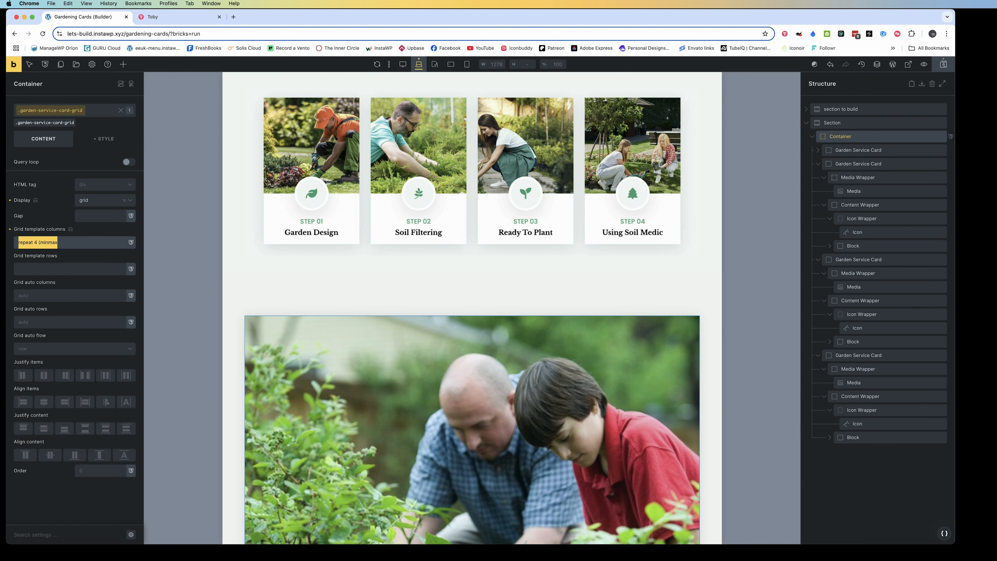
type("repeat(4, minmax(0 1fr))")
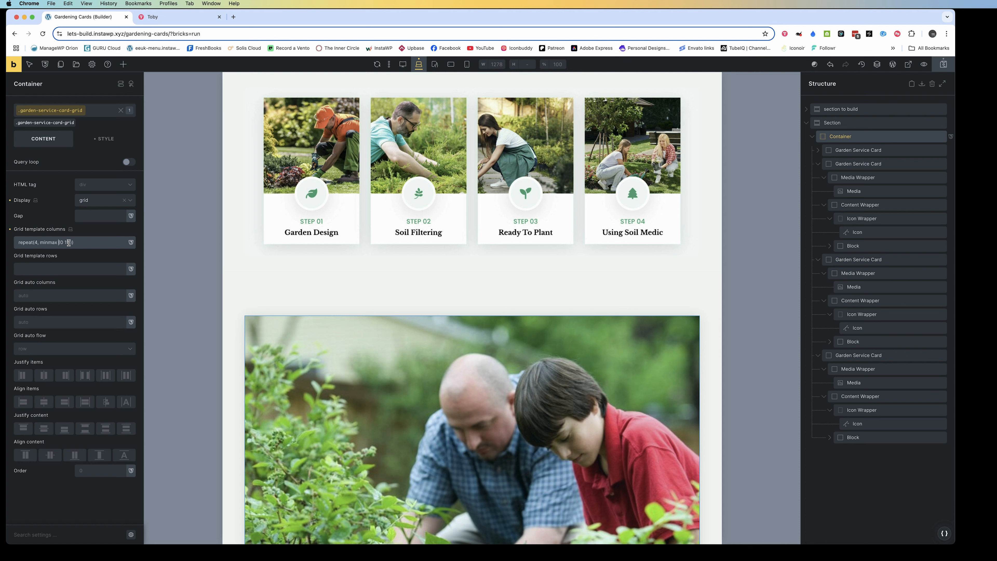
Search the web for repeat(4, minmax(0 1fr)) and read the Stack Overflow explanation of minmax(0, 1fr) versus 1fr
key("ctrl+Tab")
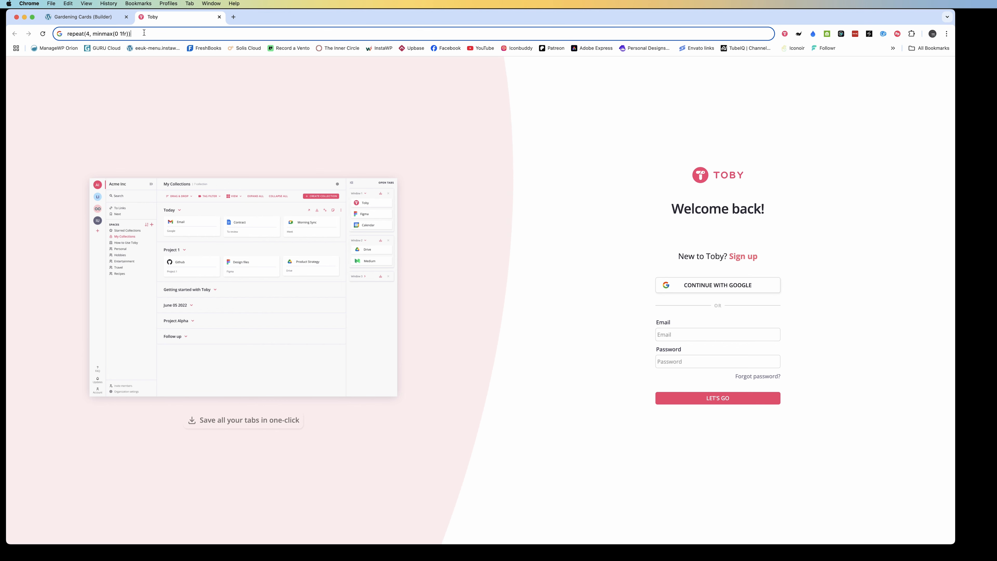
key("Return")
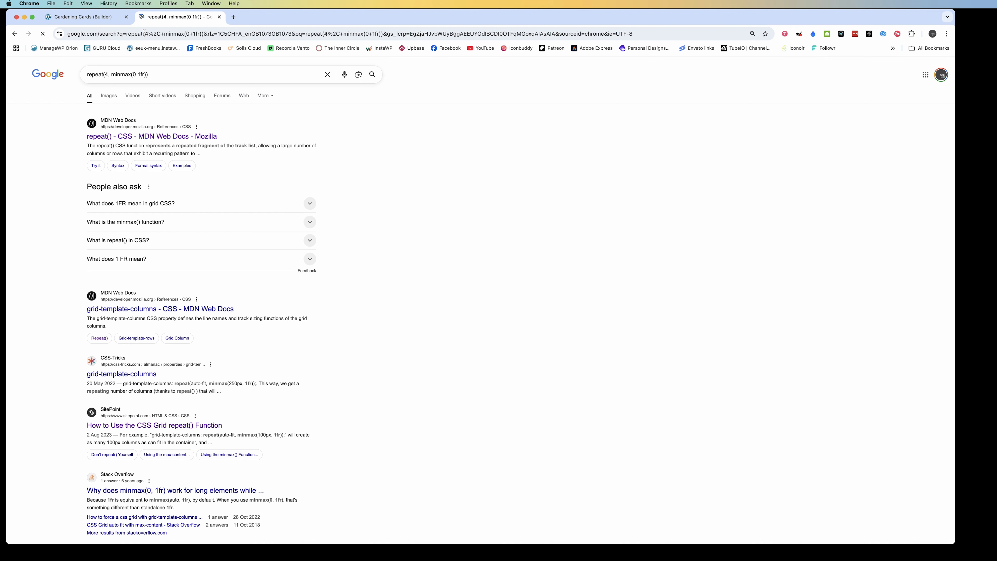
scroll(178, 404, "down", 3)
left_click(178, 404)
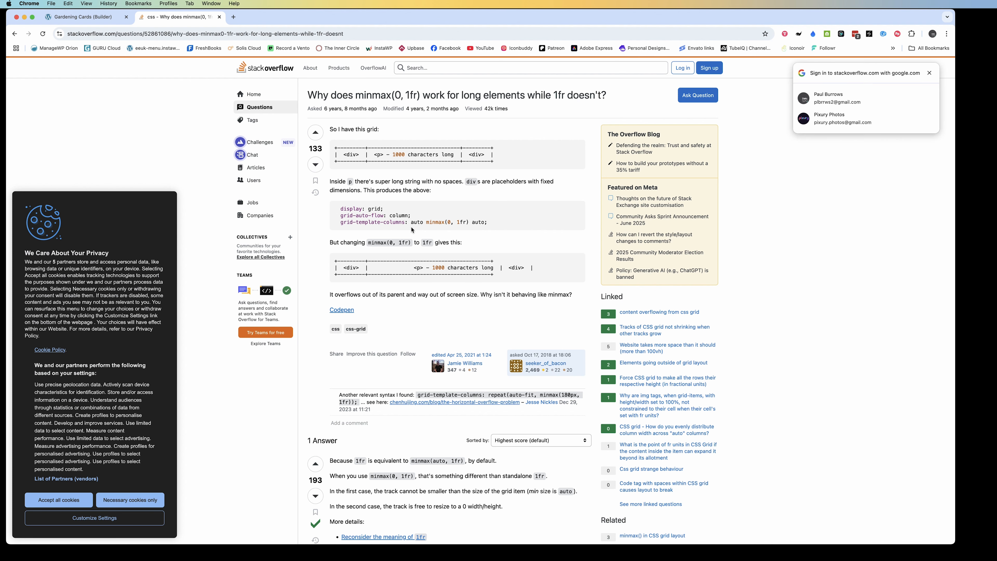
scroll(393, 232, "down", 5)
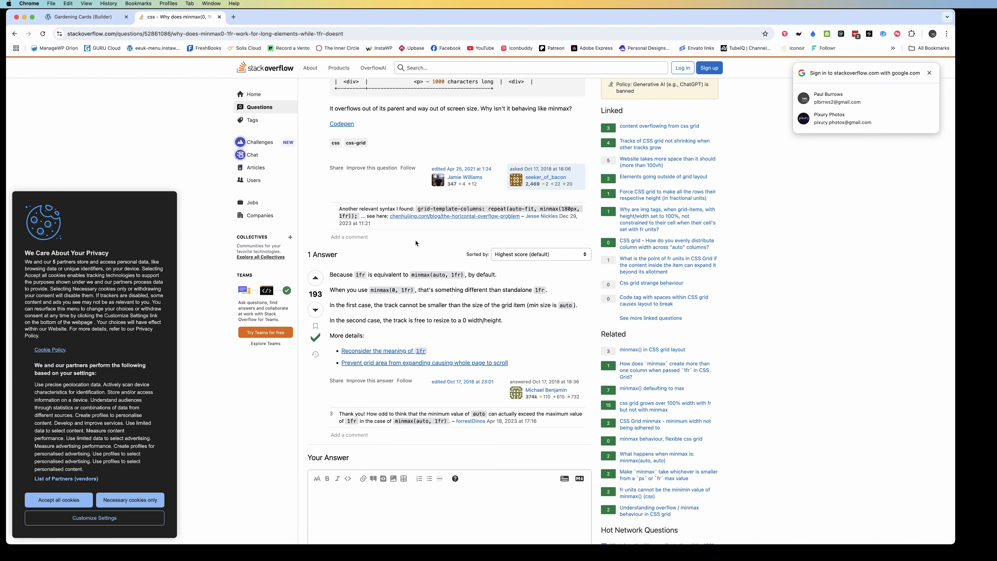
scroll(416, 243, "down", 2)
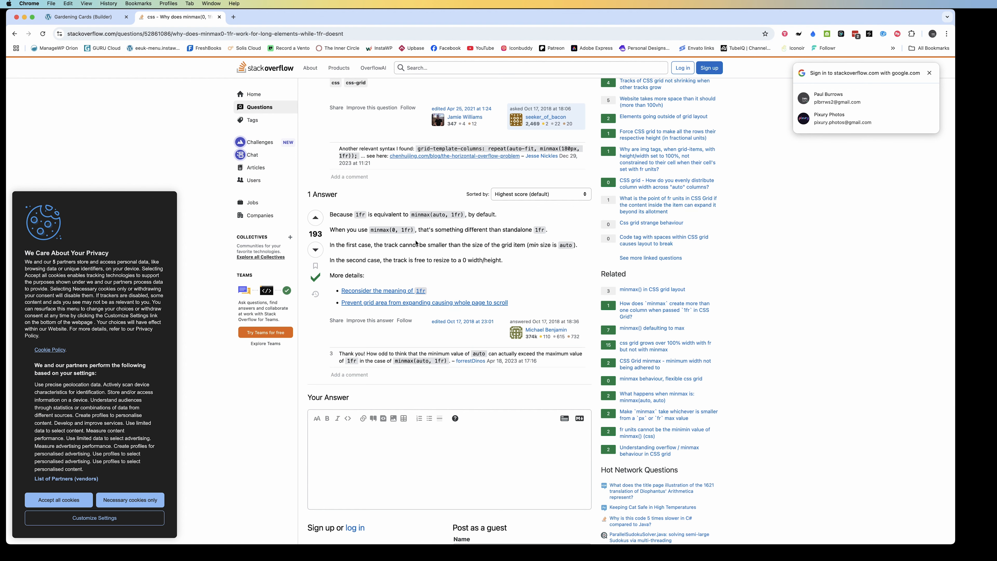
scroll(416, 243, "down", 10)
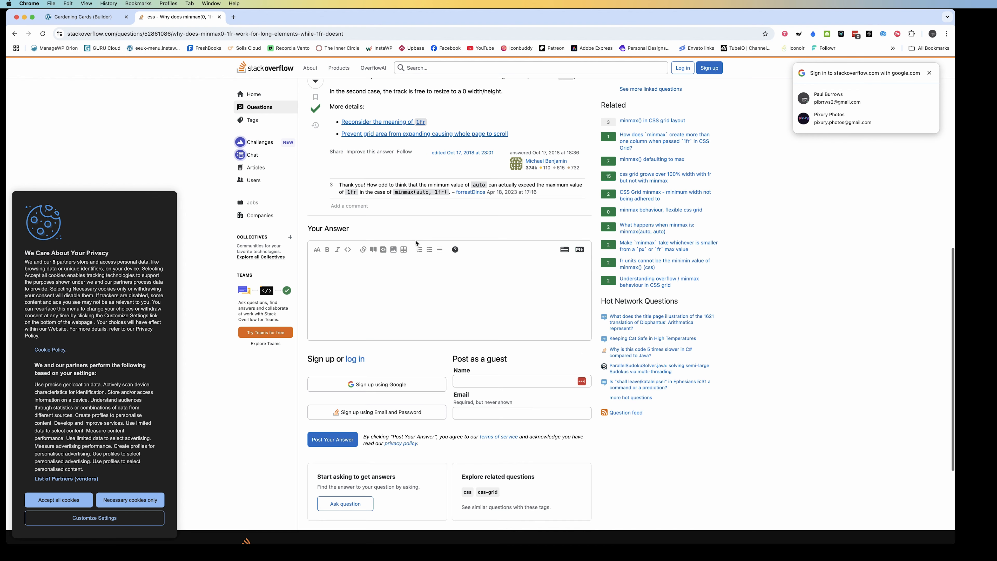
scroll(233, 178, "up", 20)
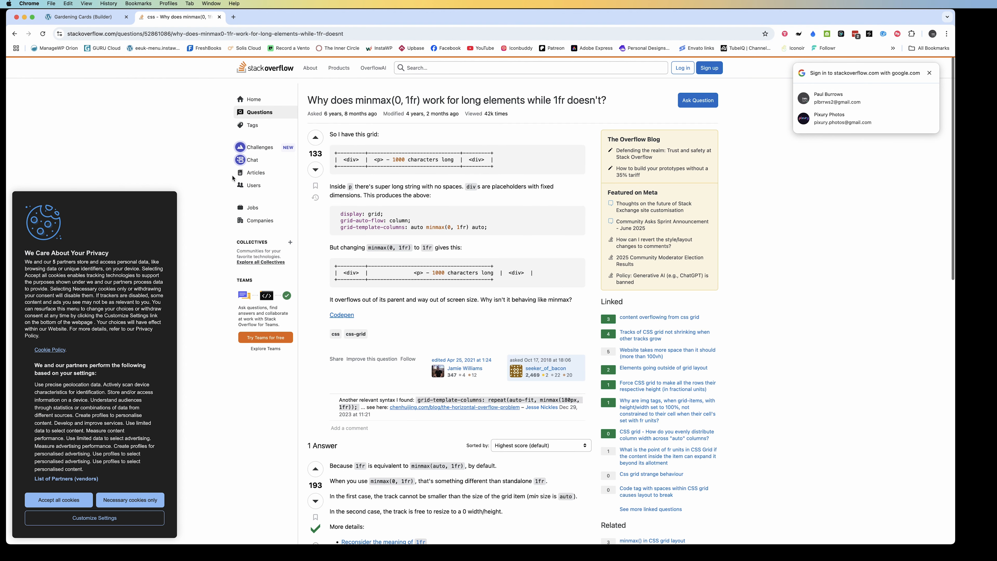
scroll(229, 157, "down", 1)
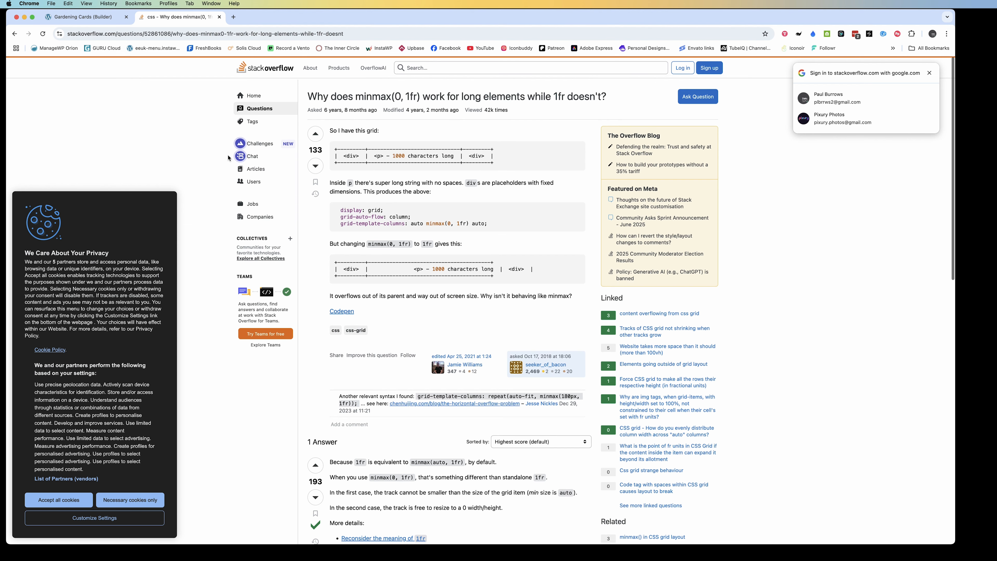
Search Google for "repeat and min max" and read the expanded AI Overview for a grid-template-columns example
left_click(169, 34)
type("repeate")
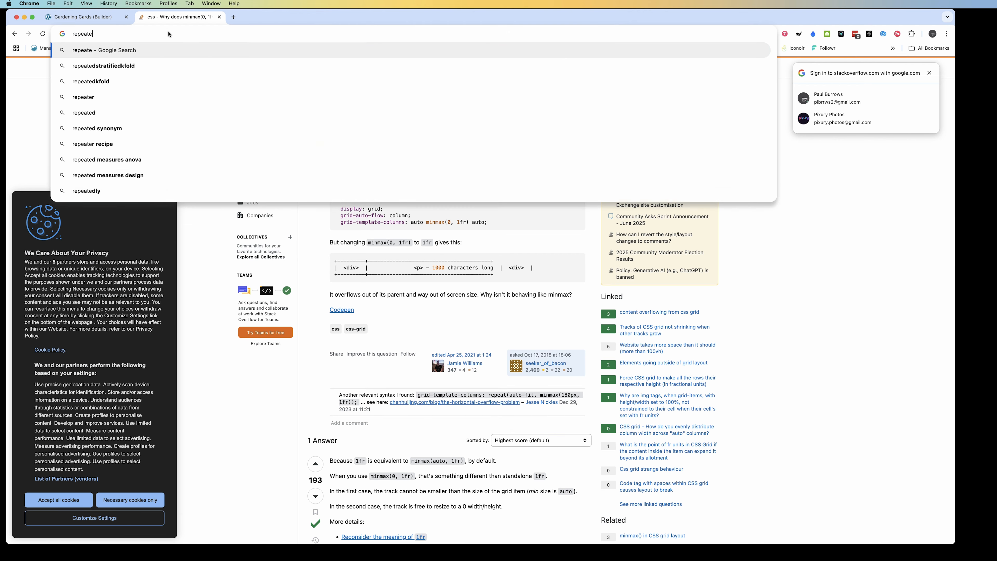
key("BackSpace")
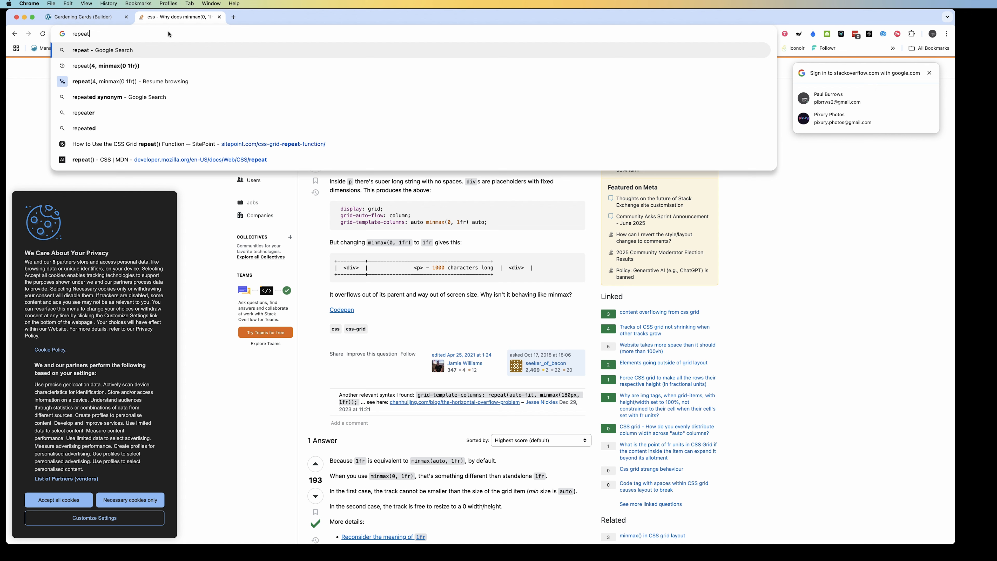
type("and min max")
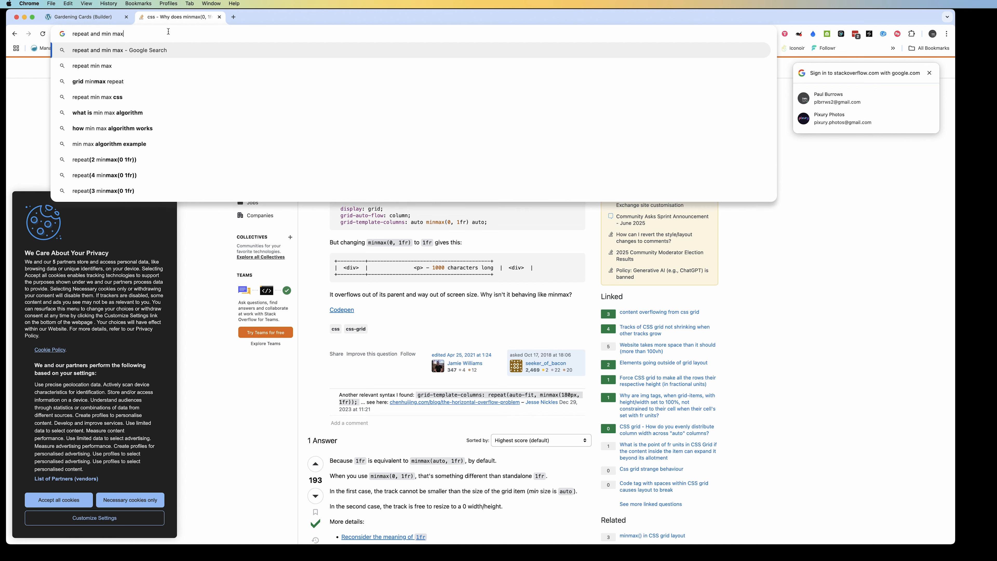
key("Return")
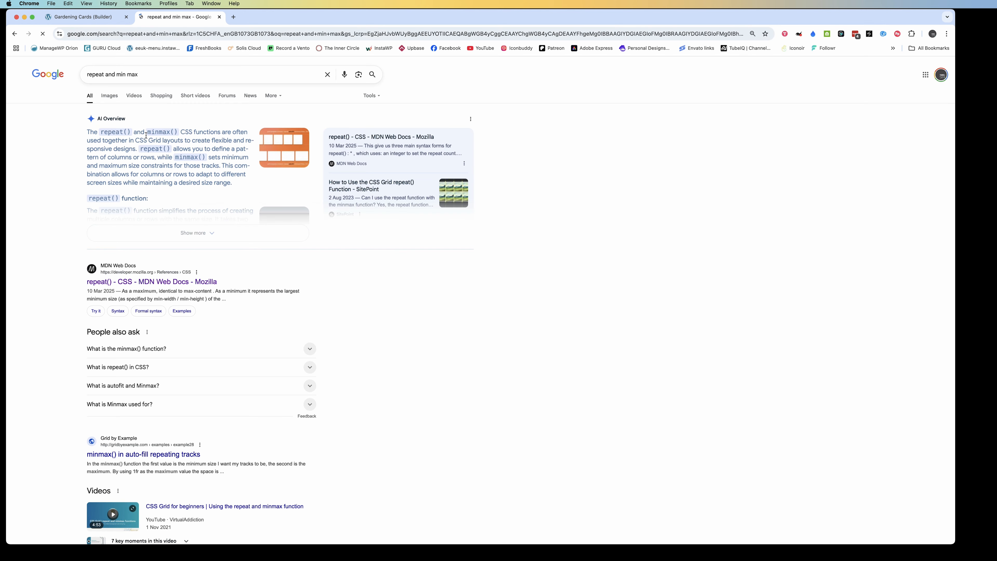
left_click(212, 234)
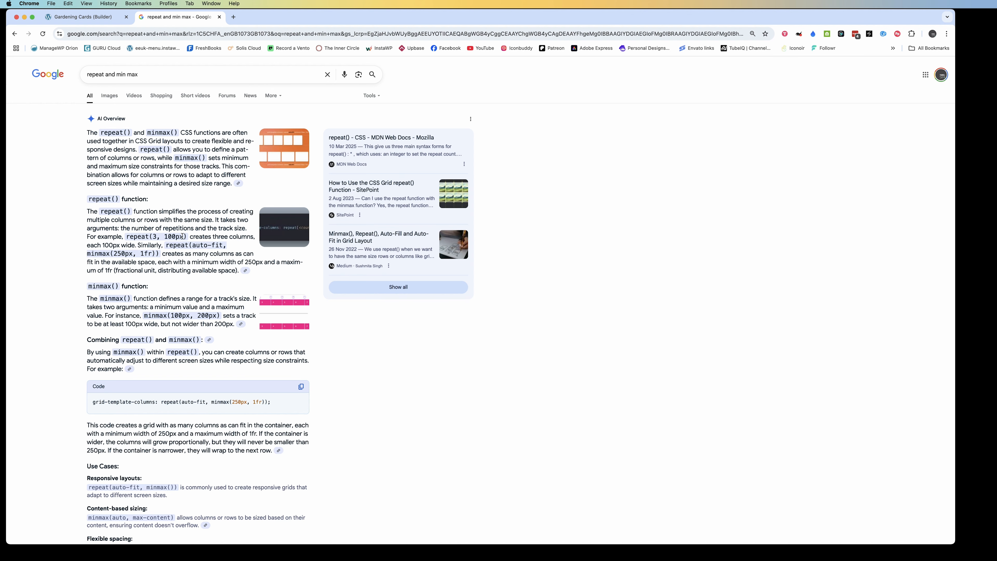
scroll(160, 264, "down", 1)
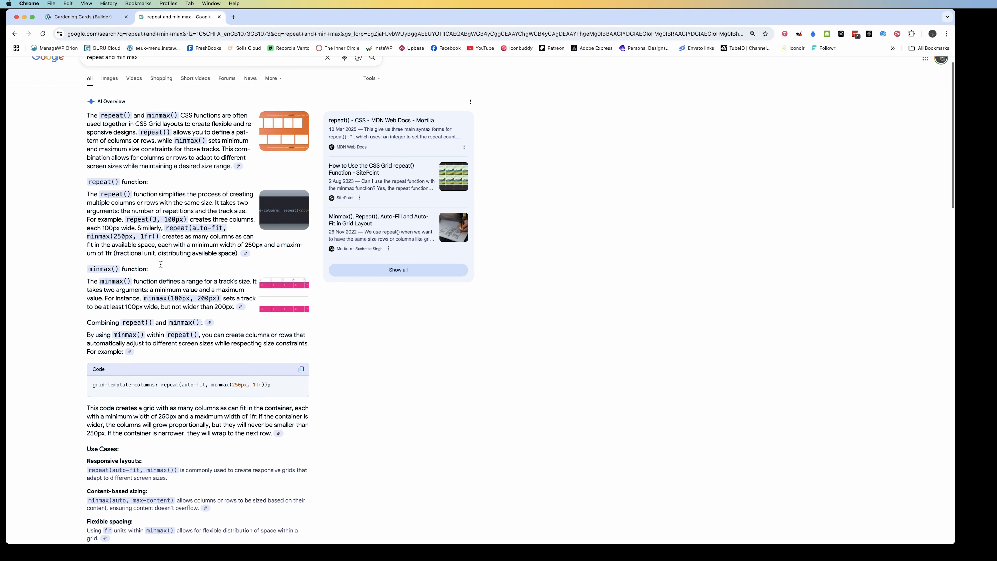
scroll(160, 267, "down", 2)
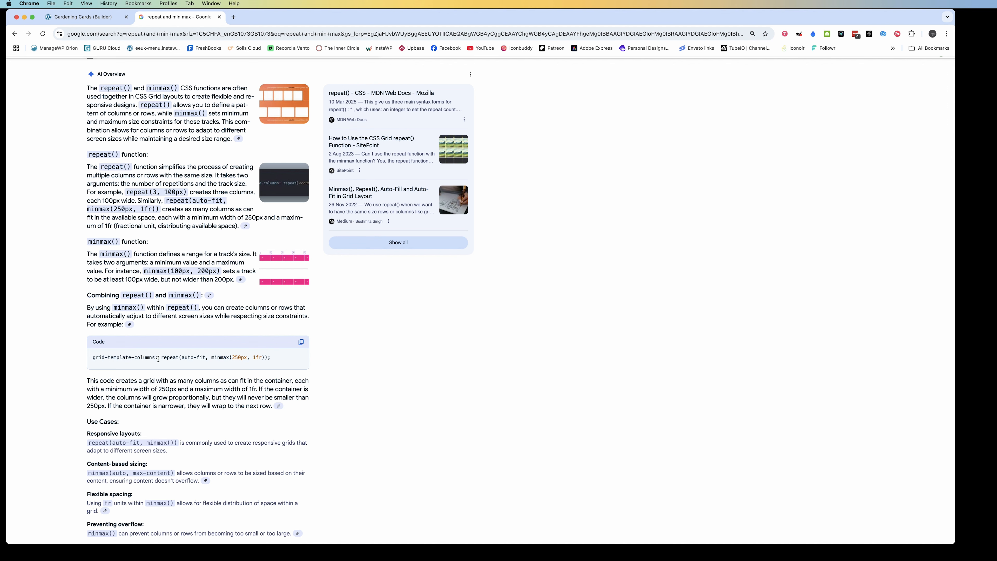
Copy the example repeat(auto-fit, minmax(250px, 1fr)); and paste it as the grid template columns of the garden-service-card-grid class
left_click_drag(161, 357, 273, 362)
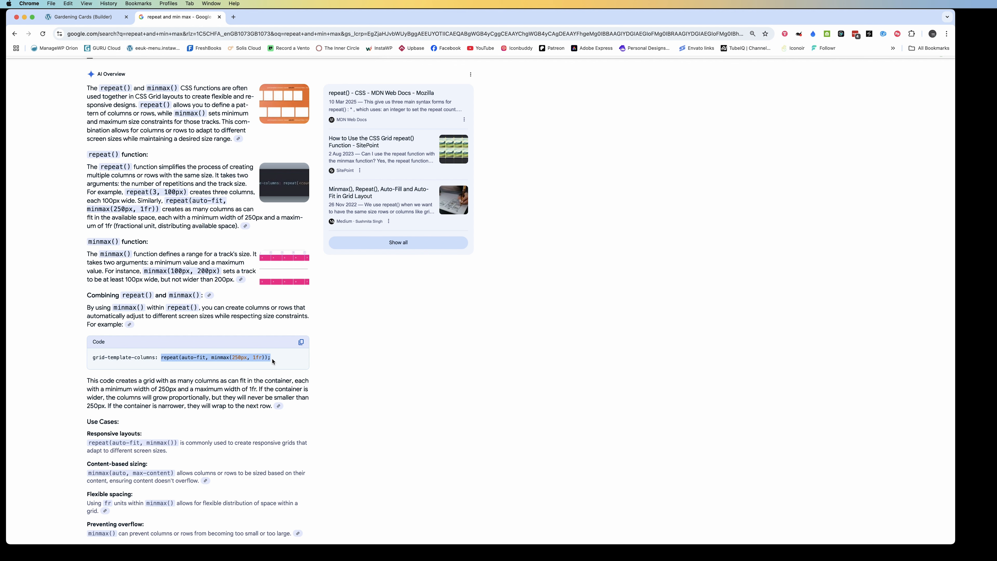
key("super+c")
key("ctrl+Tab")
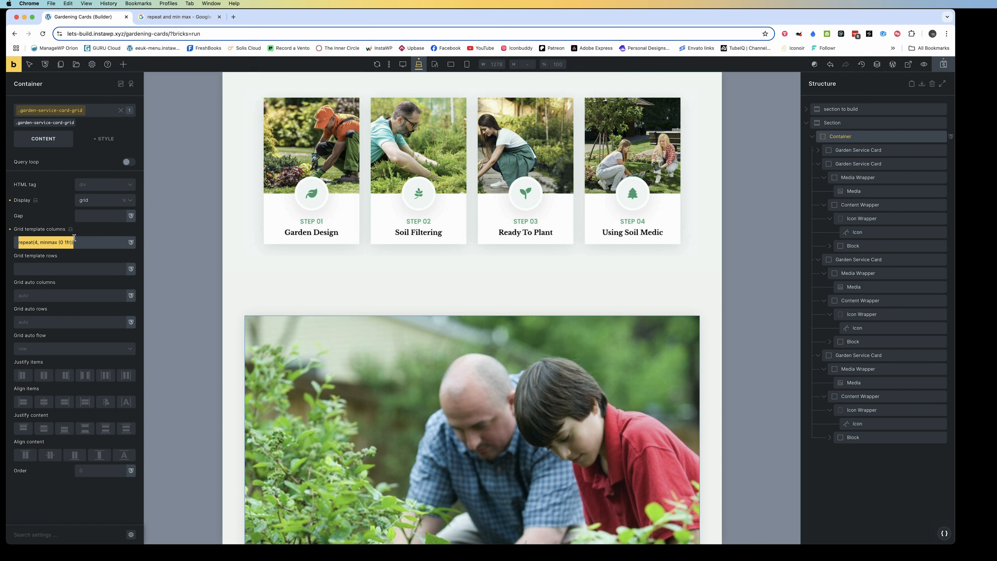
left_click(73, 241)
left_click_drag(73, 242, 19, 242)
key("super+v")
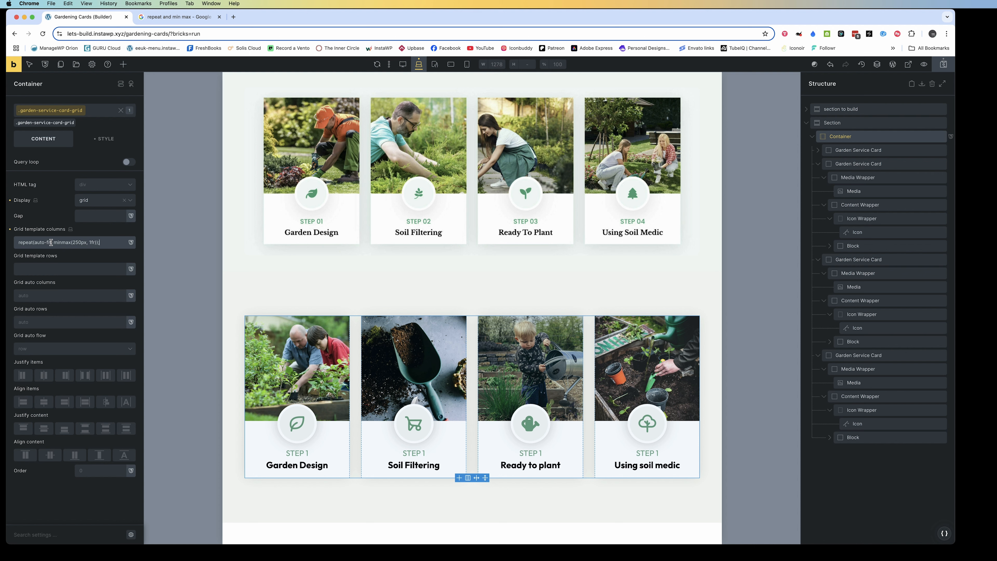
Change the grid template columns expression to repeat(4, minmax(0, 1fr));, save the page and reload the builder
left_click_drag(51, 243, 34, 242)
type("4")
left_click_drag(67, 242, 58, 242)
type("0")
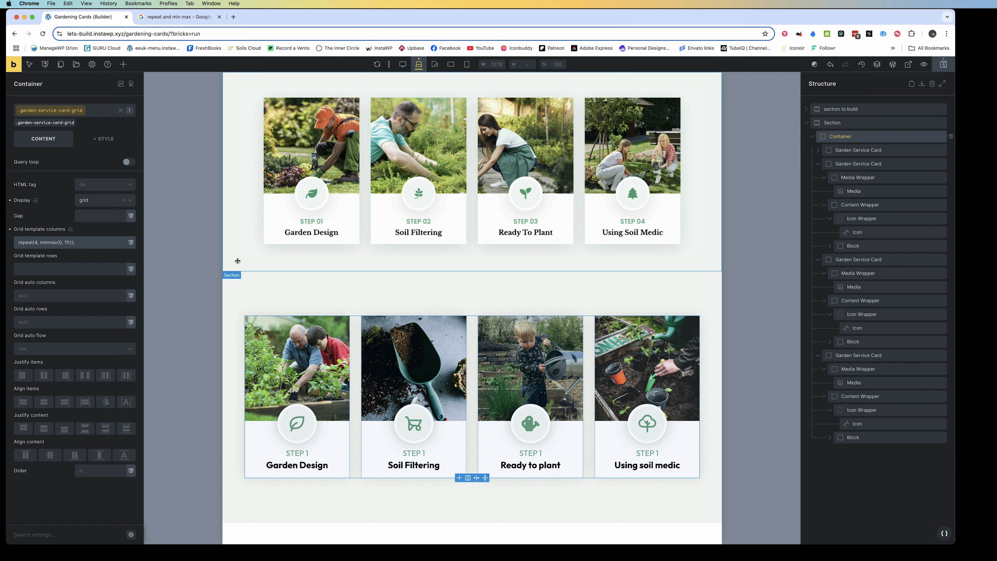
left_click(269, 291)
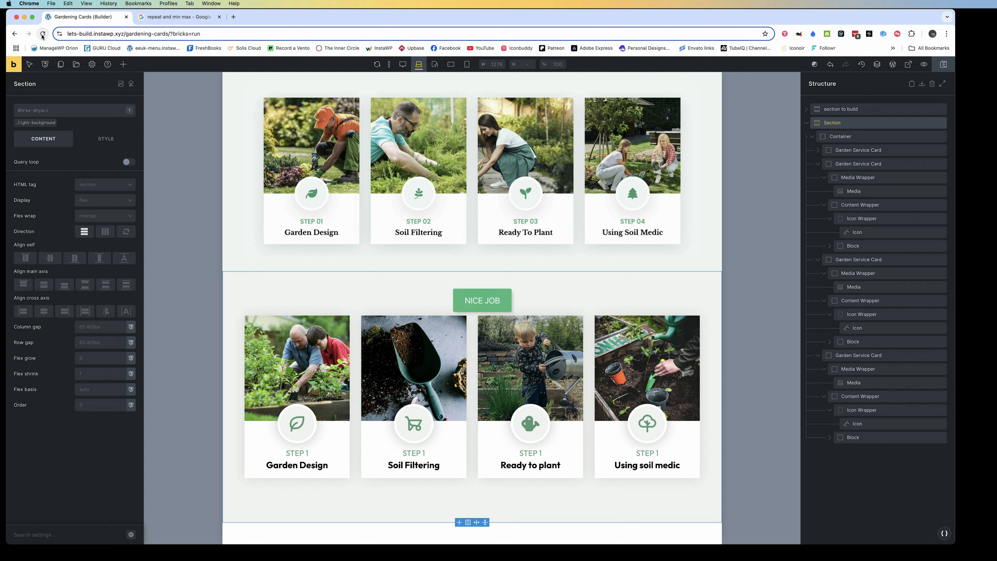
left_click(43, 35)
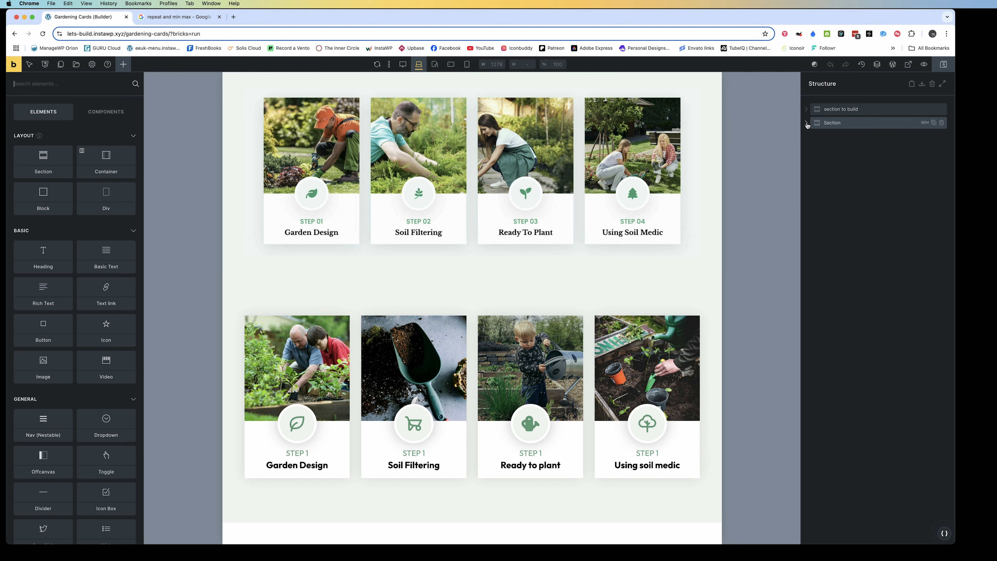
Remove the trailing semicolon from the grid template columns value of the Container's garden-service-card-grid class
left_click(806, 123)
left_click(812, 136)
left_click(841, 150)
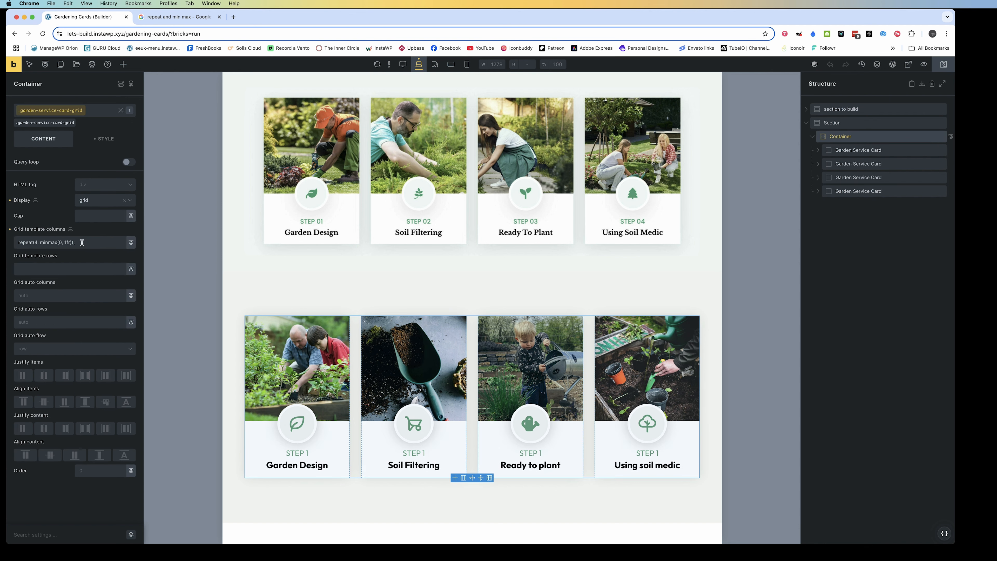
left_click(82, 242)
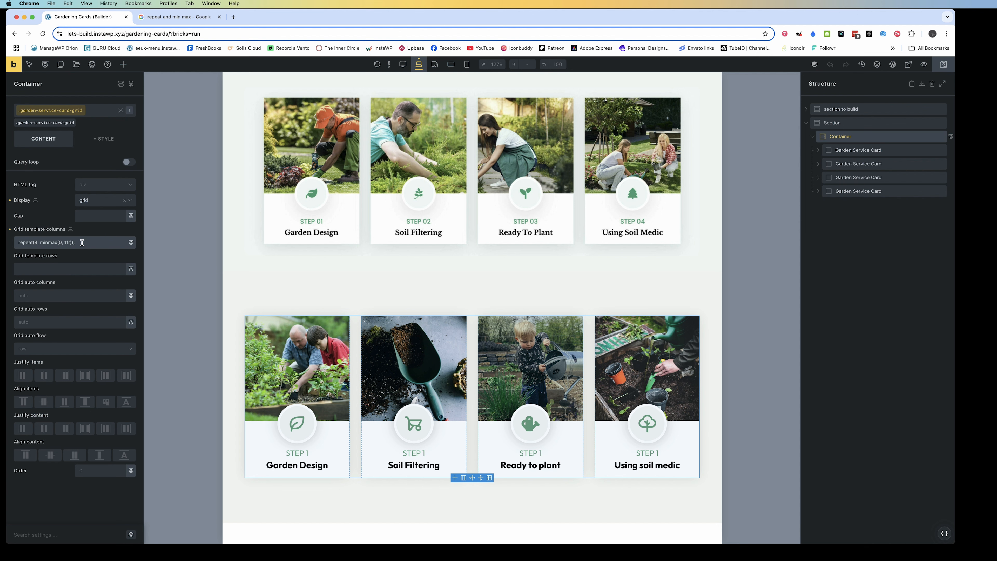
key("BackSpace")
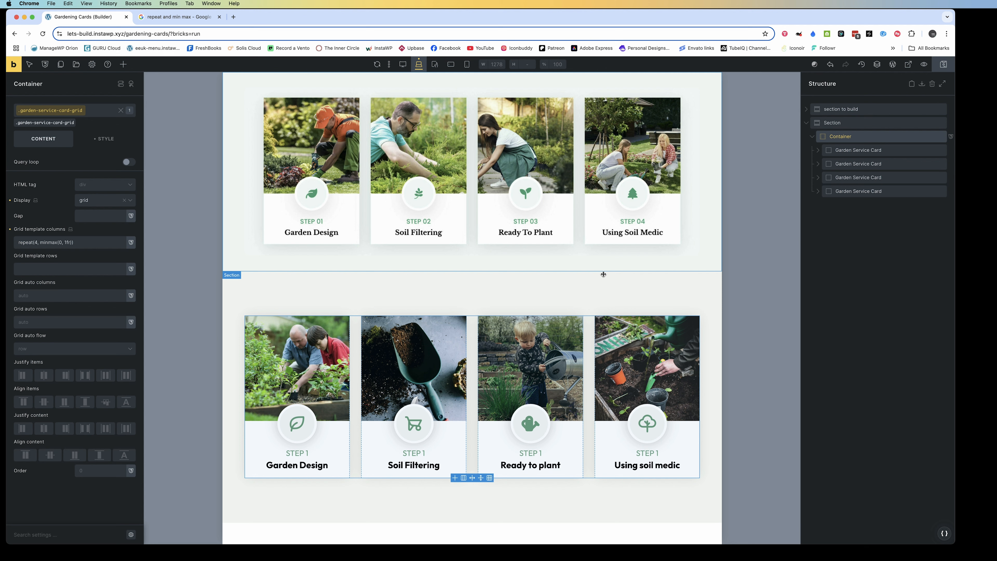
Set the Container's HTML tag to ul and clear the tag again from its ID-level settings
left_click(93, 186)
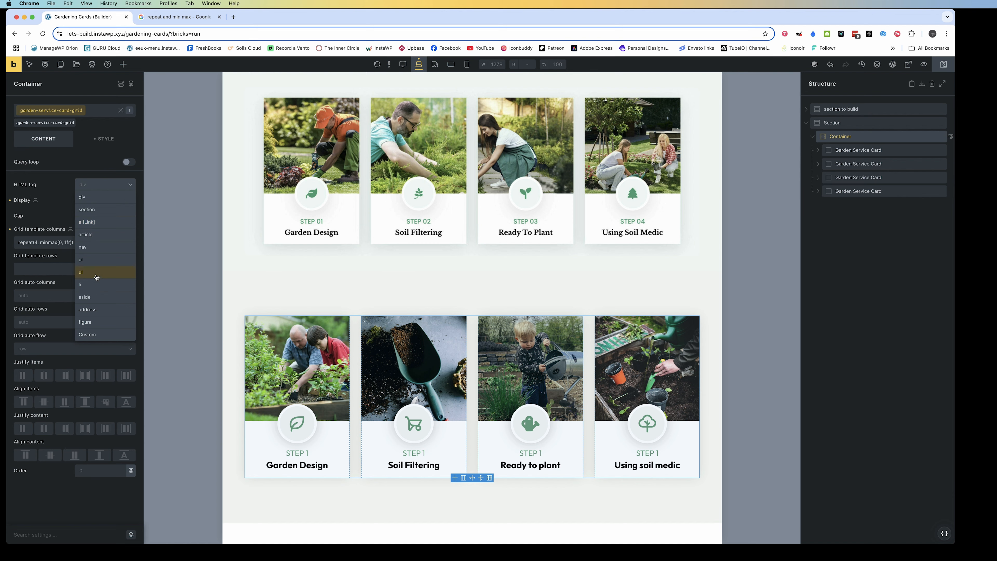
left_click(96, 276)
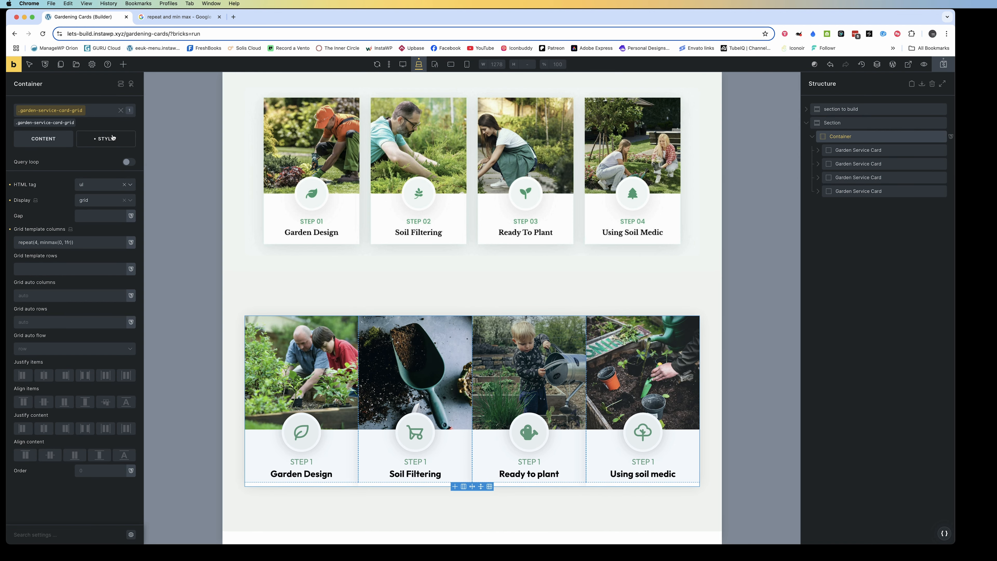
left_click(120, 110)
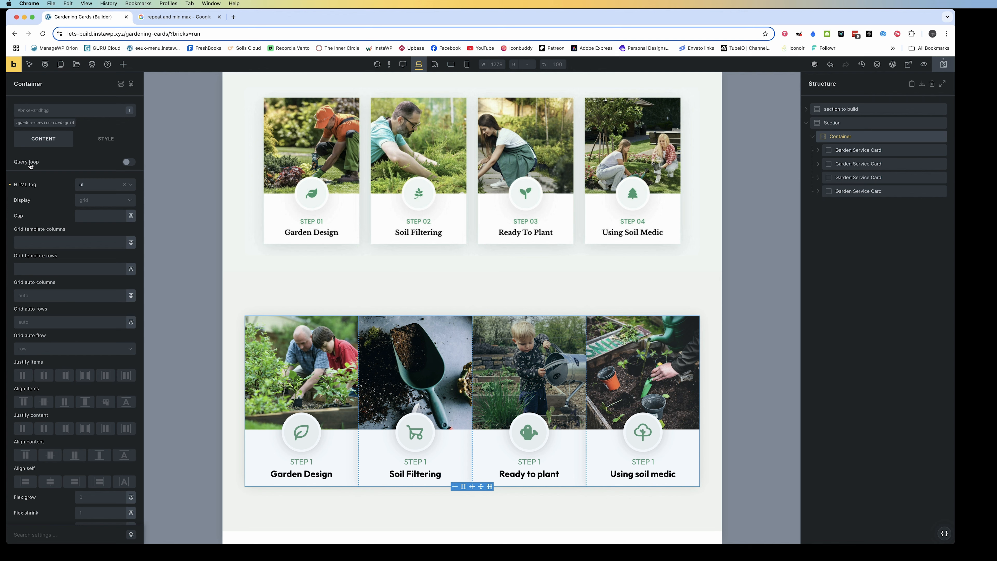
left_click(10, 185)
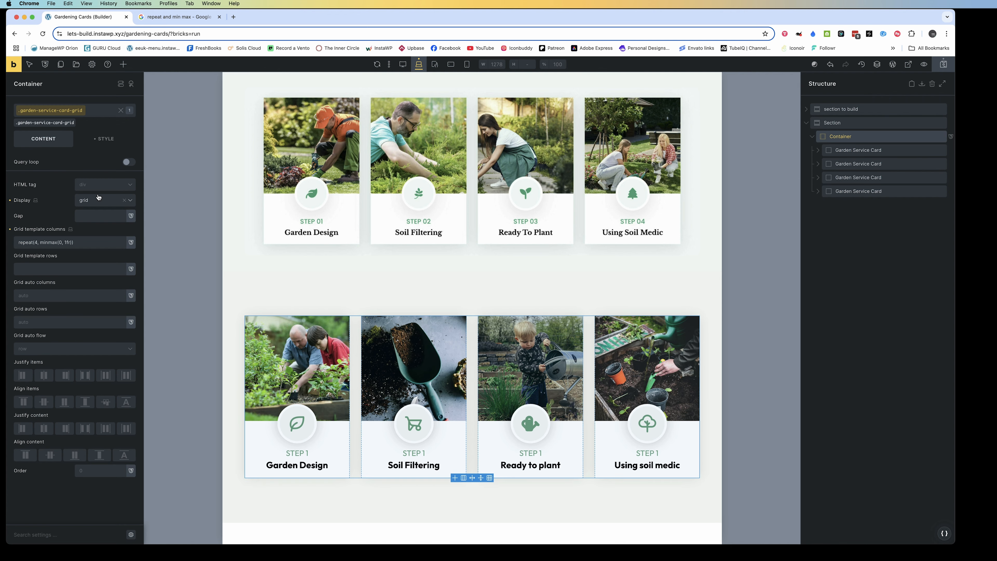
With the garden-service-card-grid class active, set the Container's HTML tag to ul
left_click(99, 185)
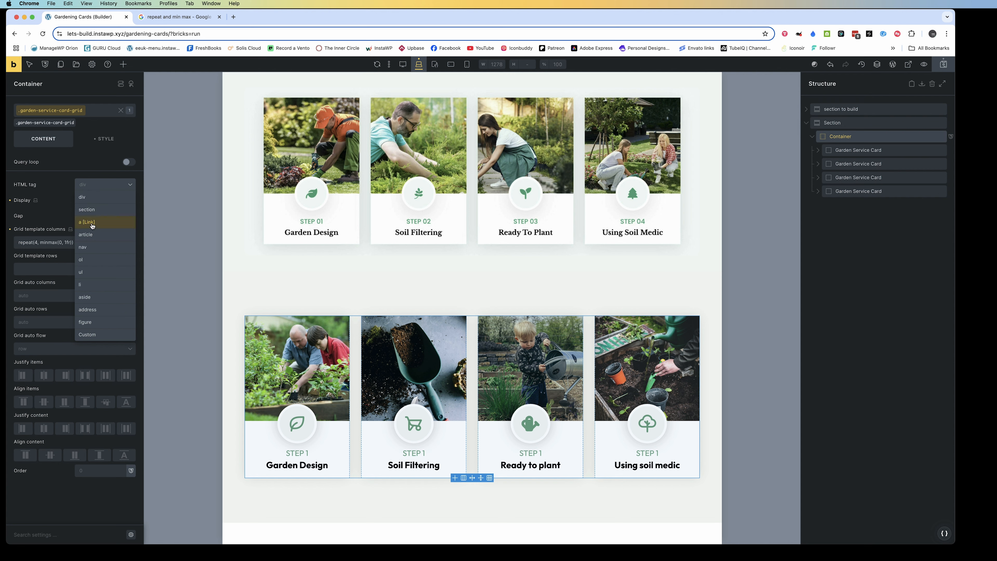
left_click(87, 272)
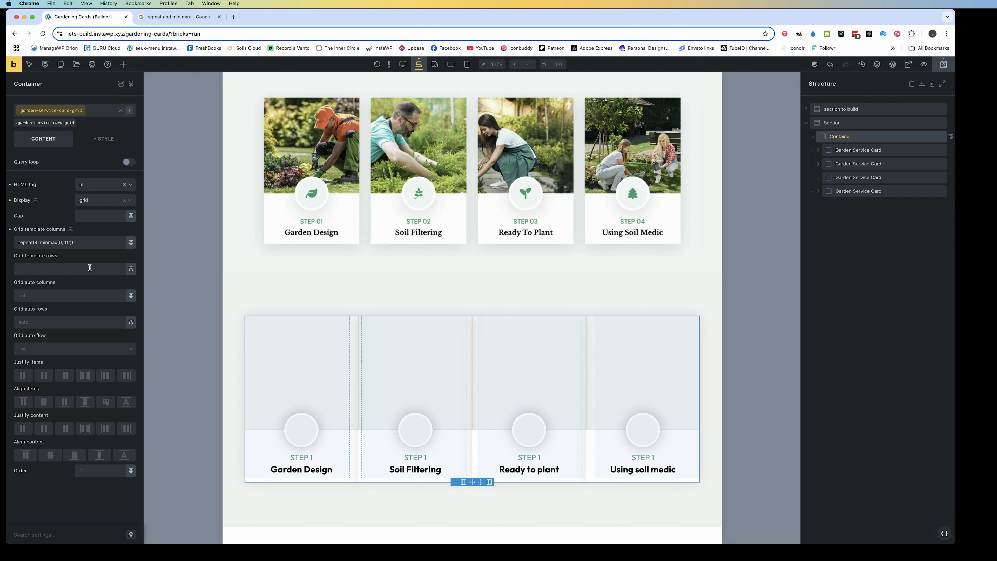
Set the Container's grid gap to 1.5em on the garden-service-card-grid class and save the page
left_click(82, 217)
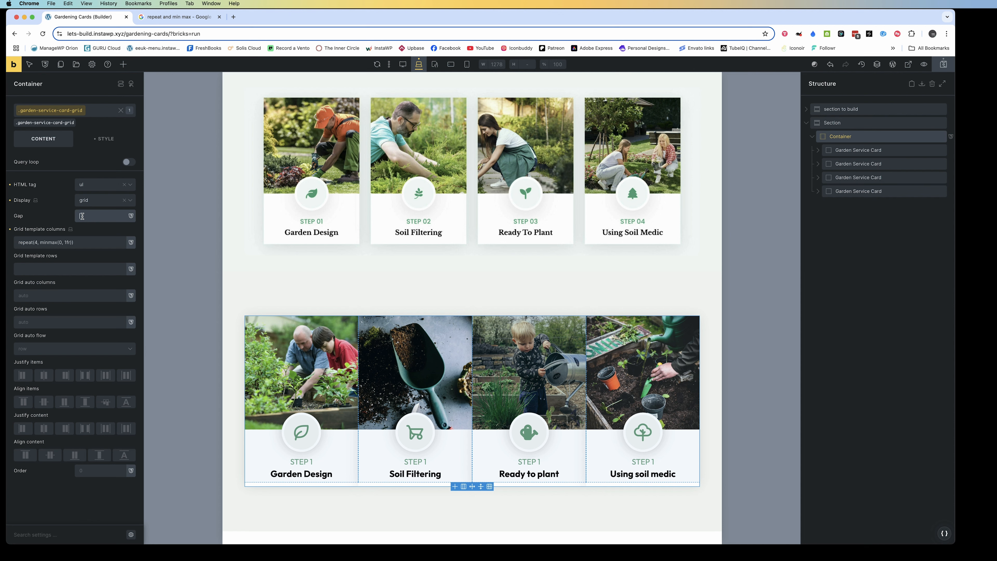
type("2em")
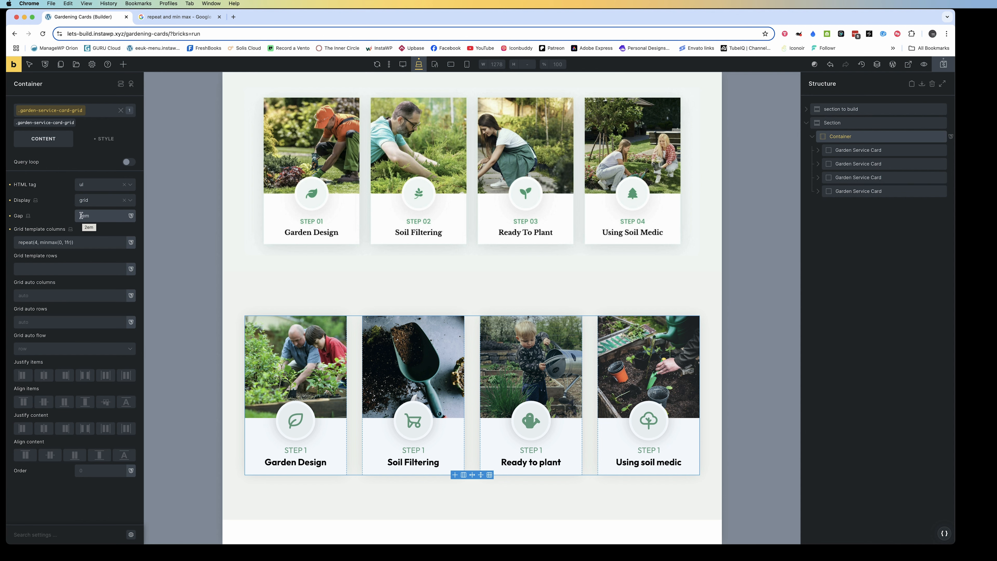
left_click(81, 215)
key("BackSpace")
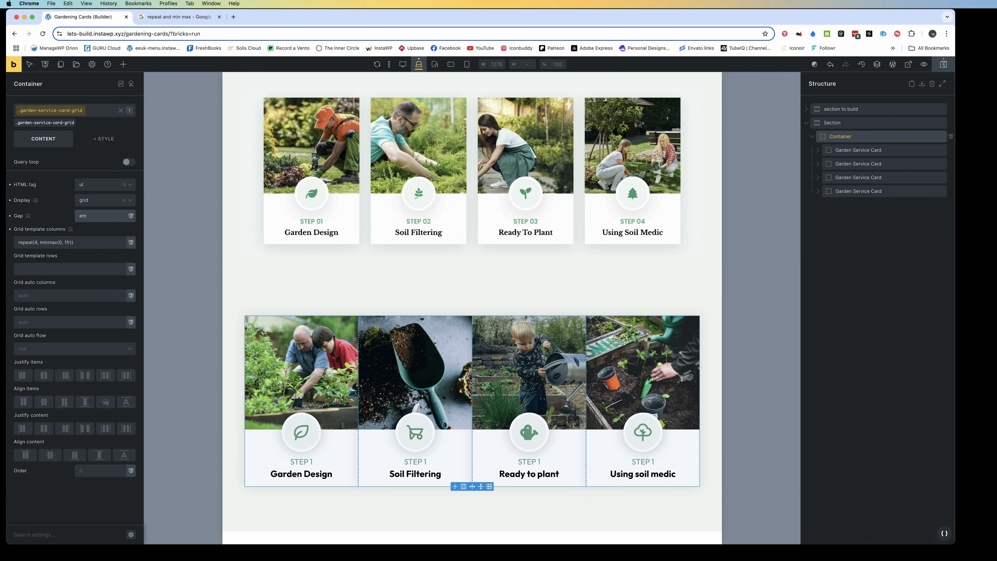
type("1")
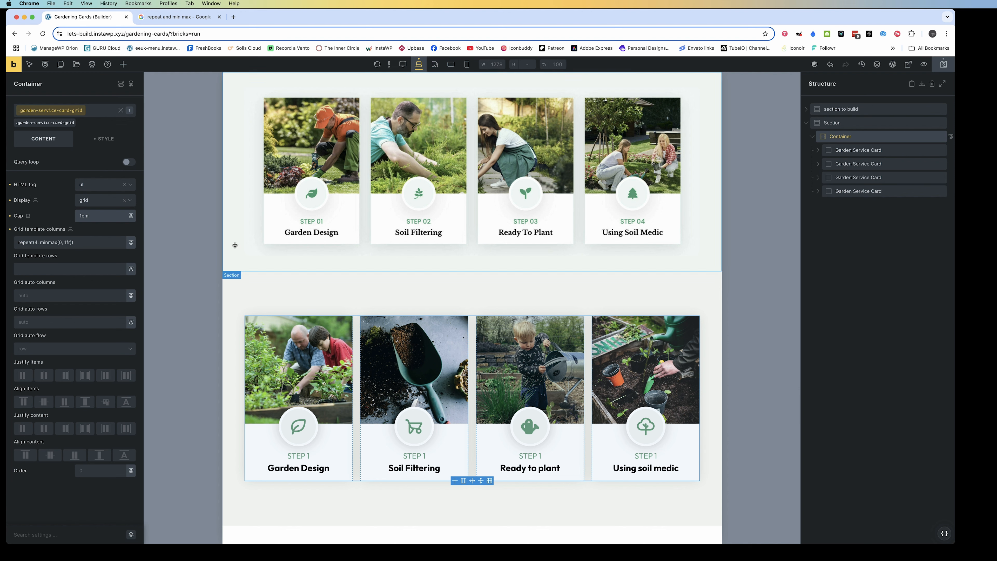
type(".5")
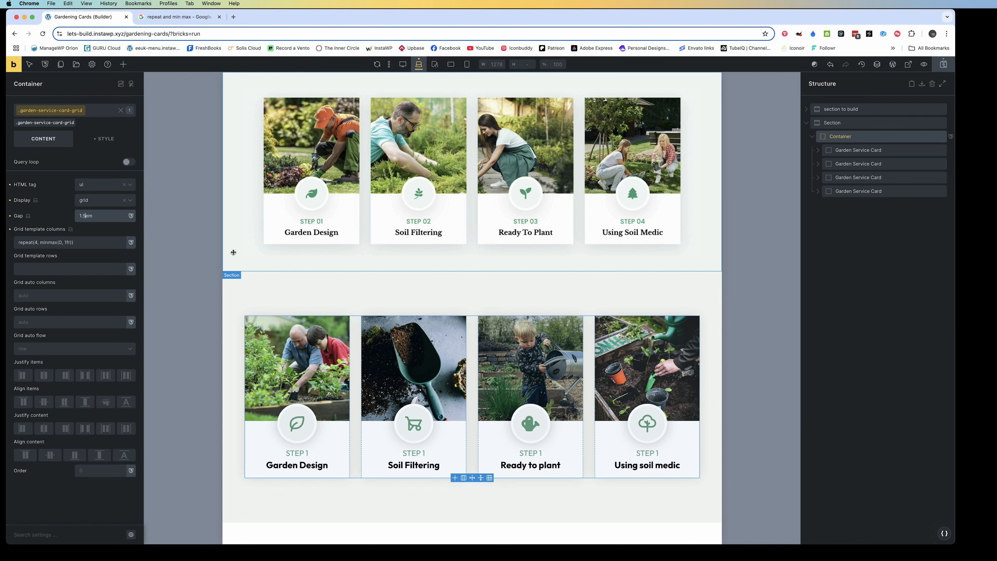
left_click(232, 275)
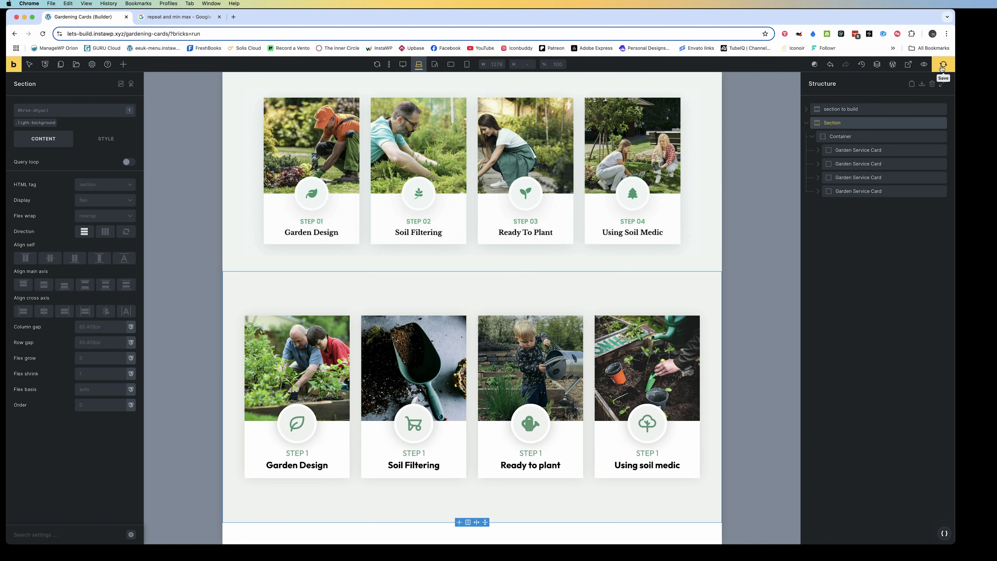
left_click(942, 67)
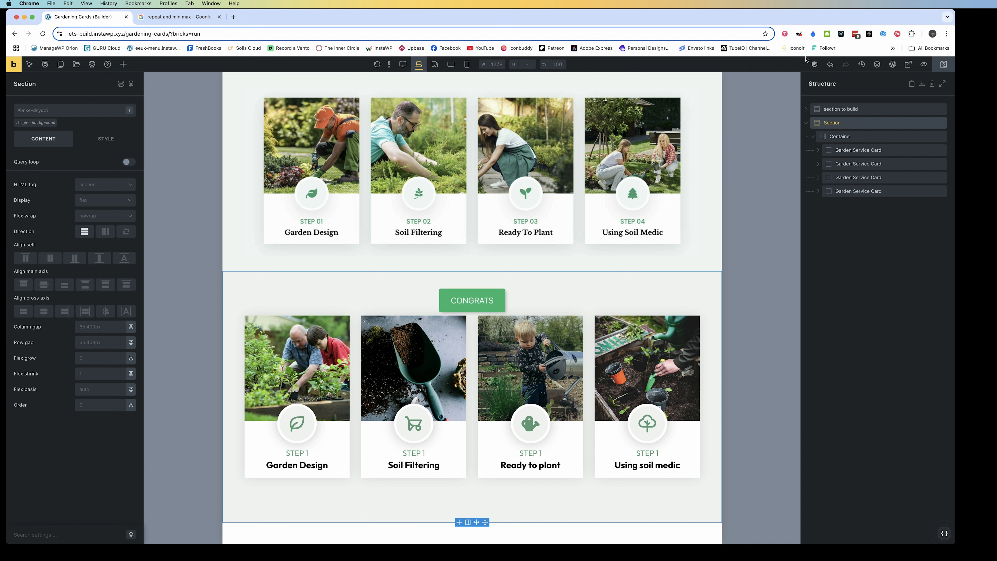
Preview the page on the front end and inspect the HTML tags of the service card list, then return to the builder
left_click(908, 65)
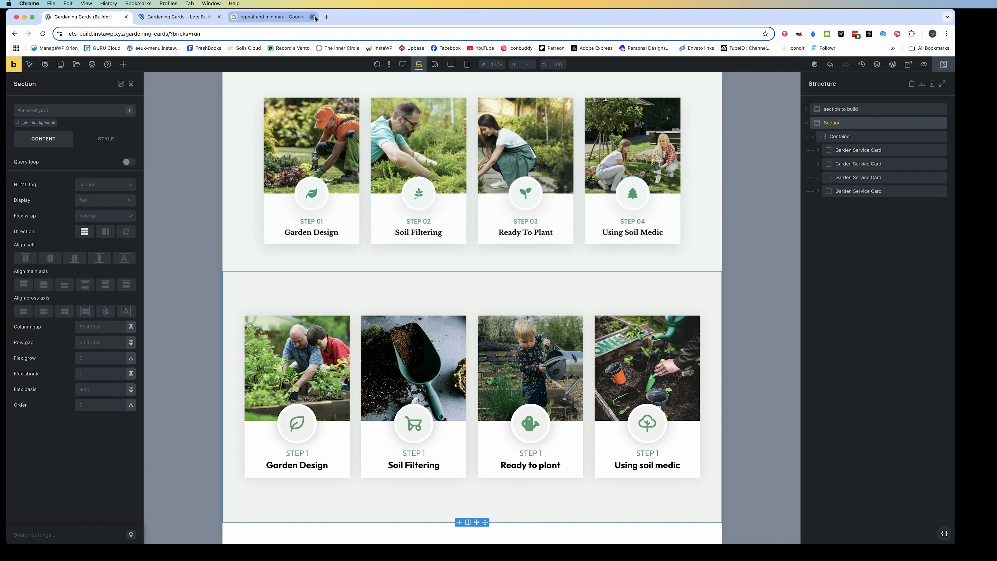
left_click(313, 17)
left_click(226, 20)
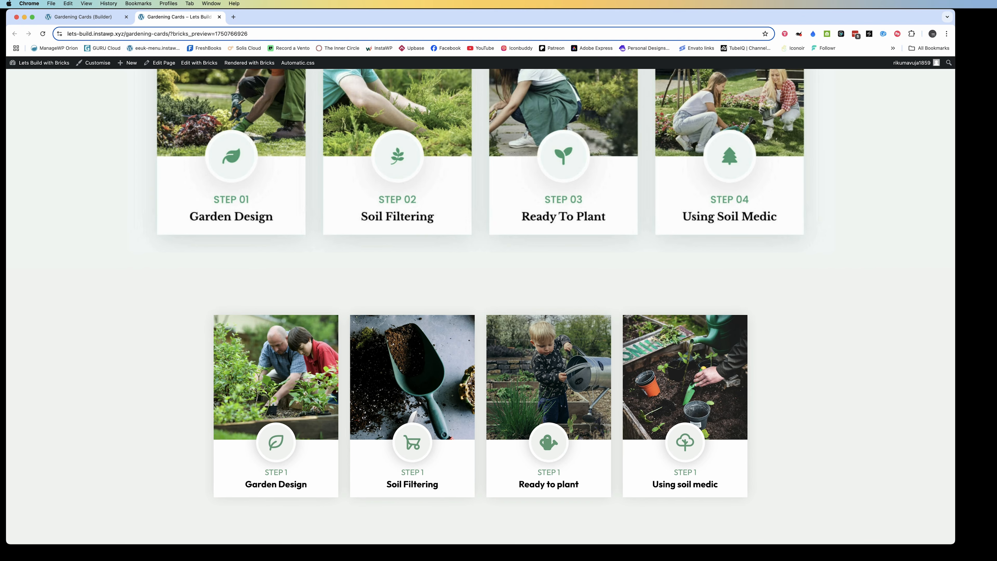
right_click(319, 380)
left_click(332, 470)
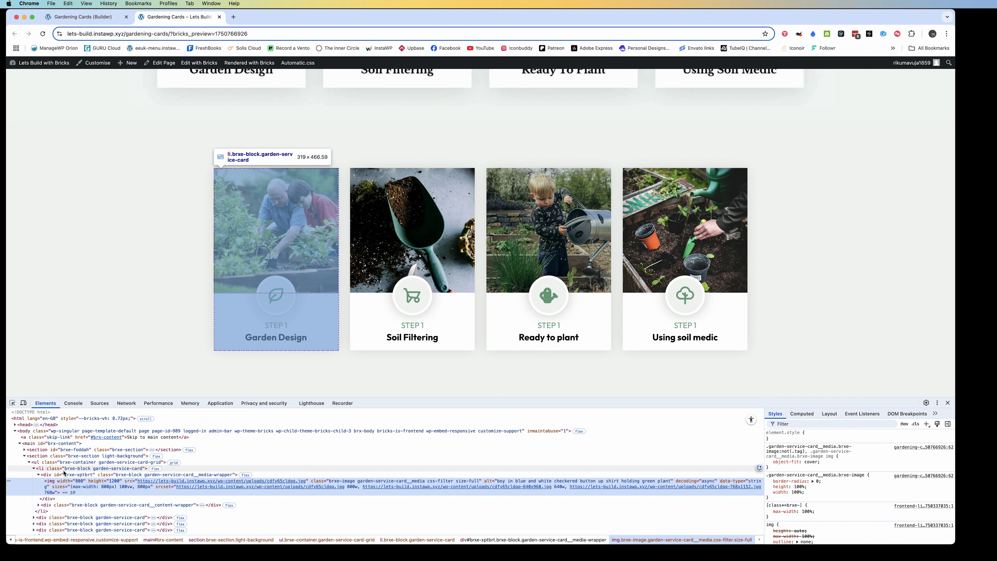
left_click(34, 468)
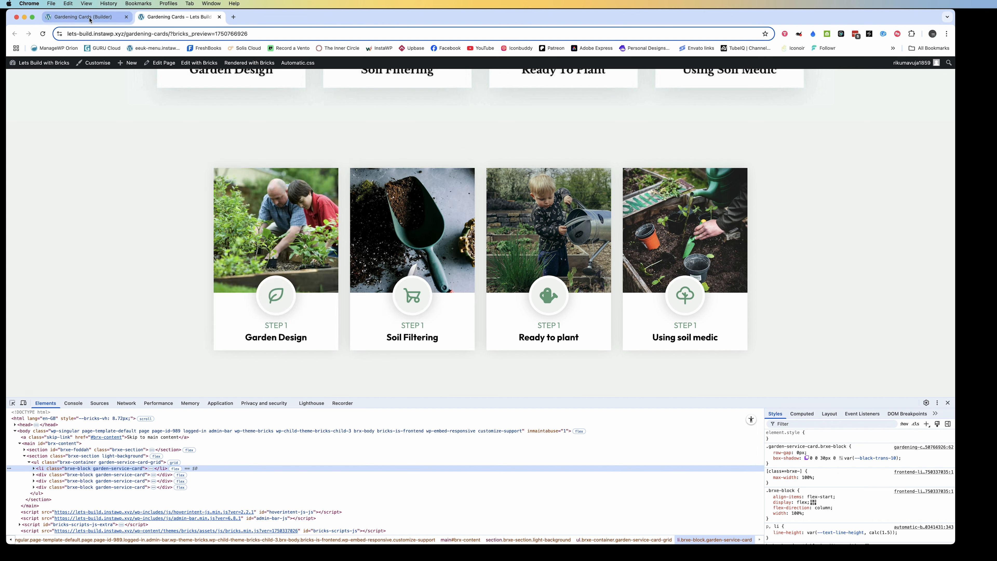
left_click(89, 20)
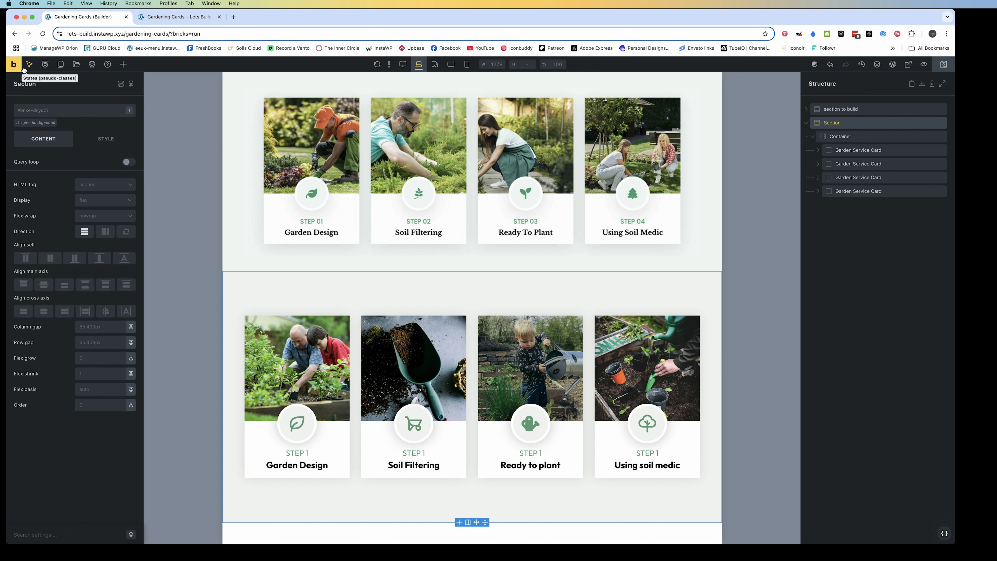
Open the ACF post types in the WordPress dashboard and start adding a new post type
key("ctrl+Tab")
mouse_move(23, 70)
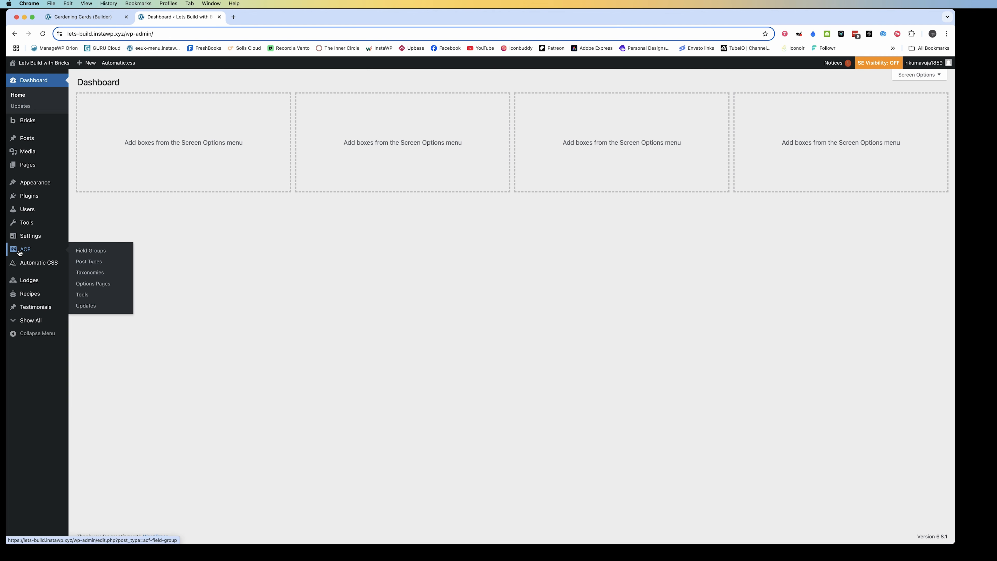
left_click(88, 262)
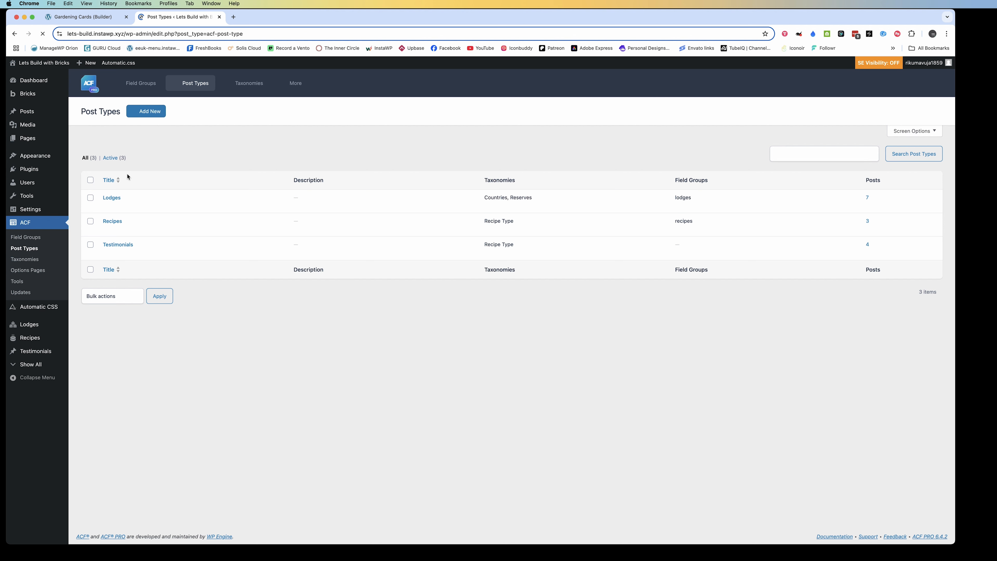
left_click(144, 111)
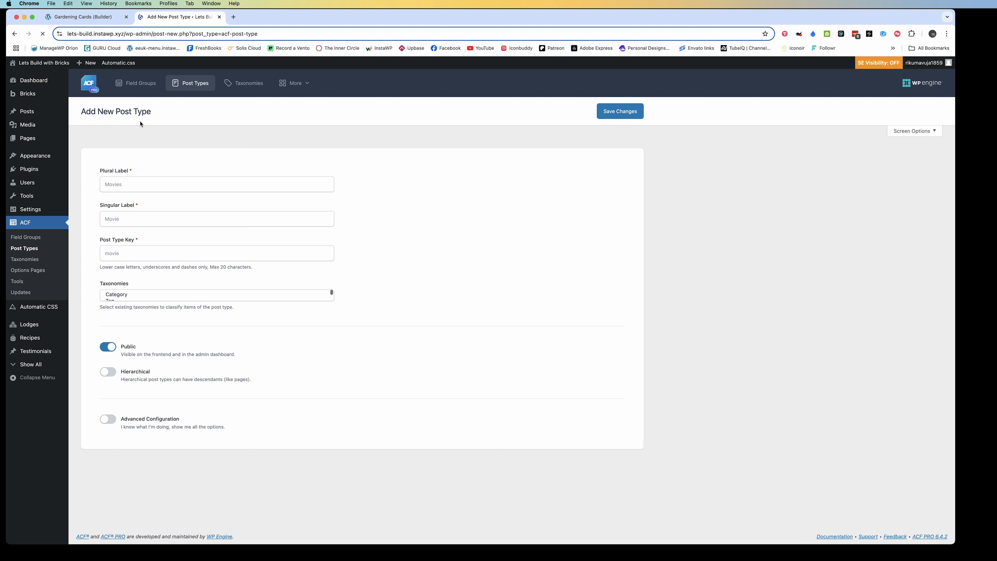
Enter garden-steps as the plural label of the new post type
type("ga")
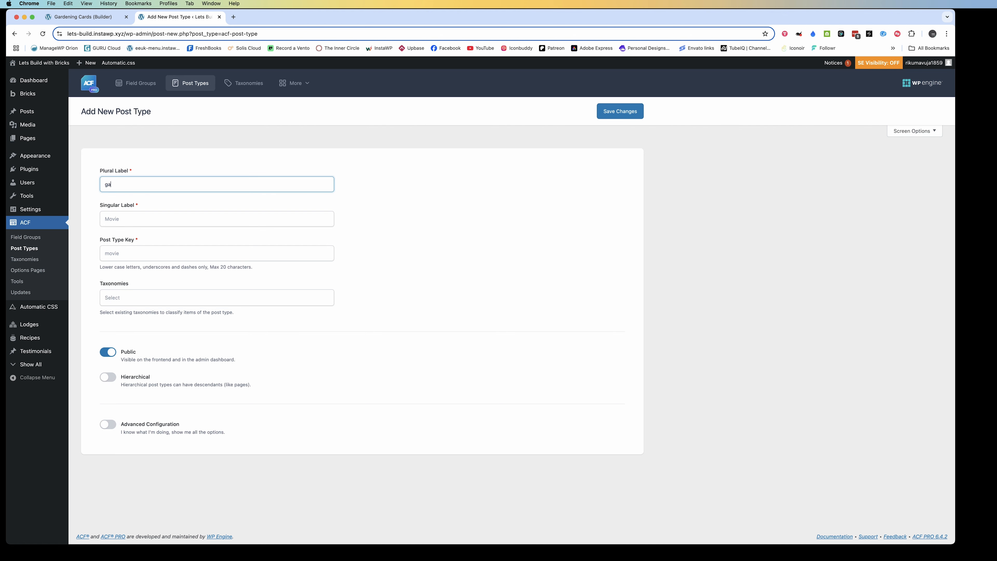
type("rden")
type("ste")
key("BackSpace")
key("BackSpace")
key("BackSpace")
key("BackSpace")
key("BackSpace")
type("ns")
type("ter")
type("ps")
left_click(123, 184)
type("-")
left_click(134, 184)
key("BackSpace")
Set both the singular label and the post type key to garden-step
left_click(124, 219)
type("garde")
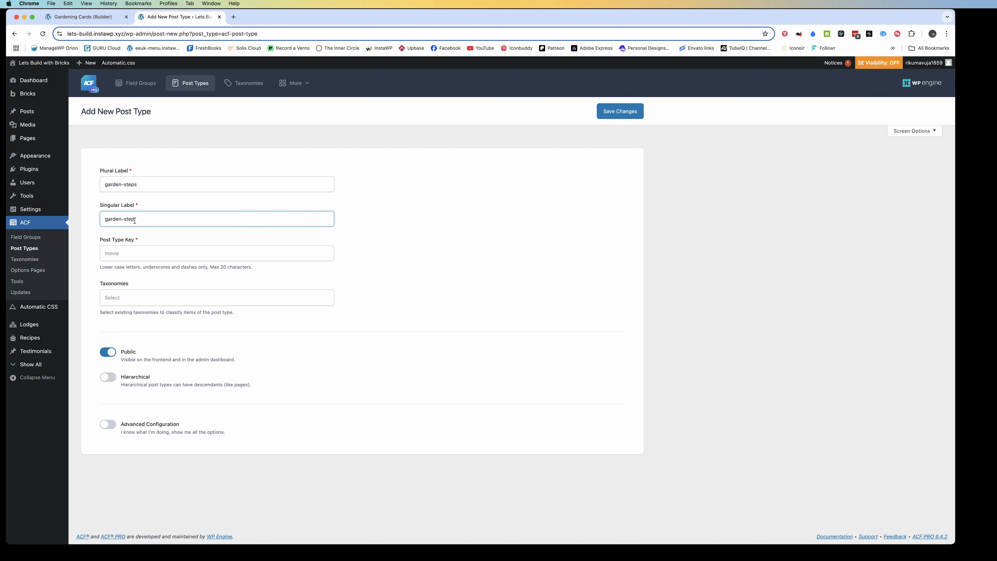
left_click(130, 255)
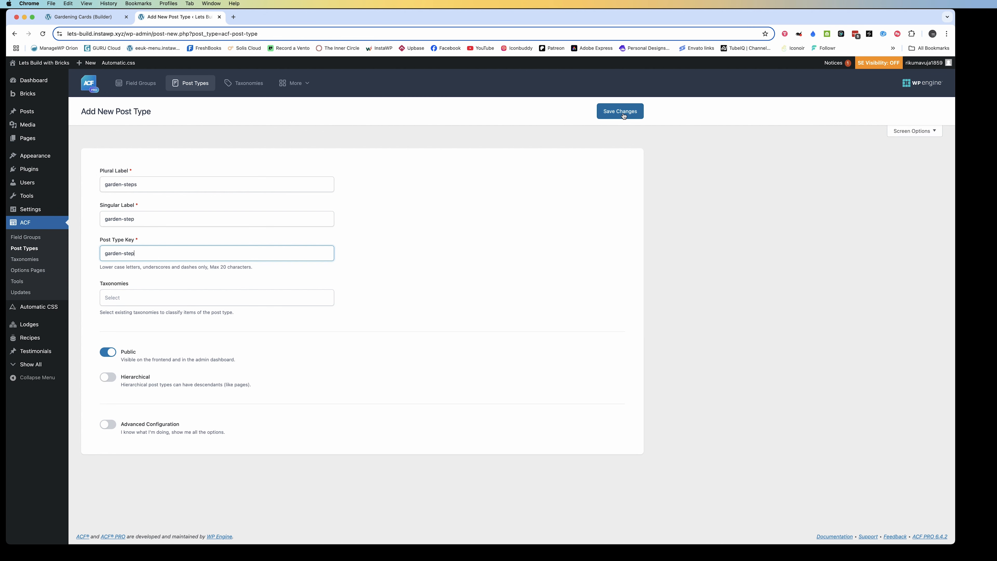
Enable Advanced Configuration for the post type, review its generated labels and save the post type
left_click(108, 424)
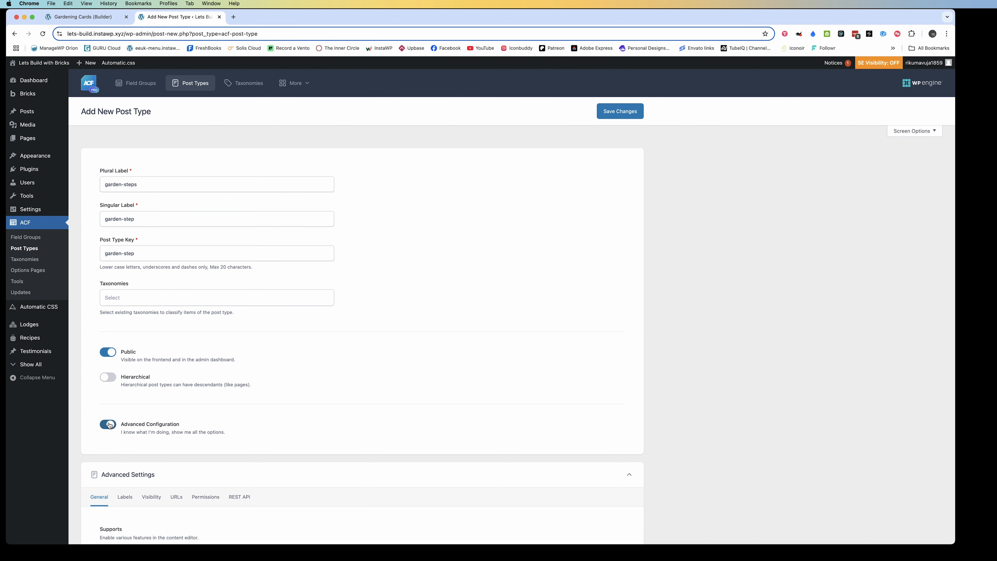
scroll(168, 413, "down", 5)
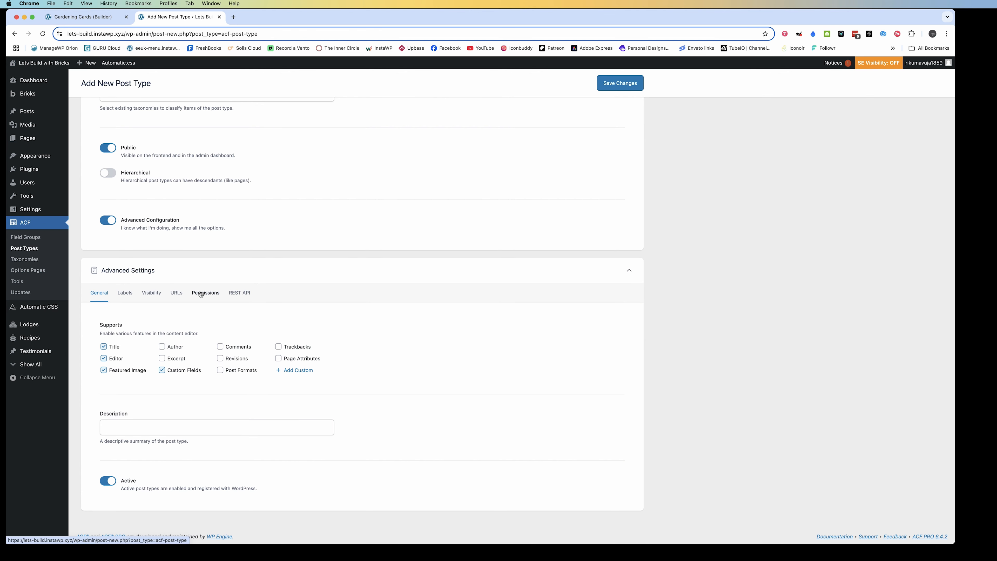
left_click(125, 294)
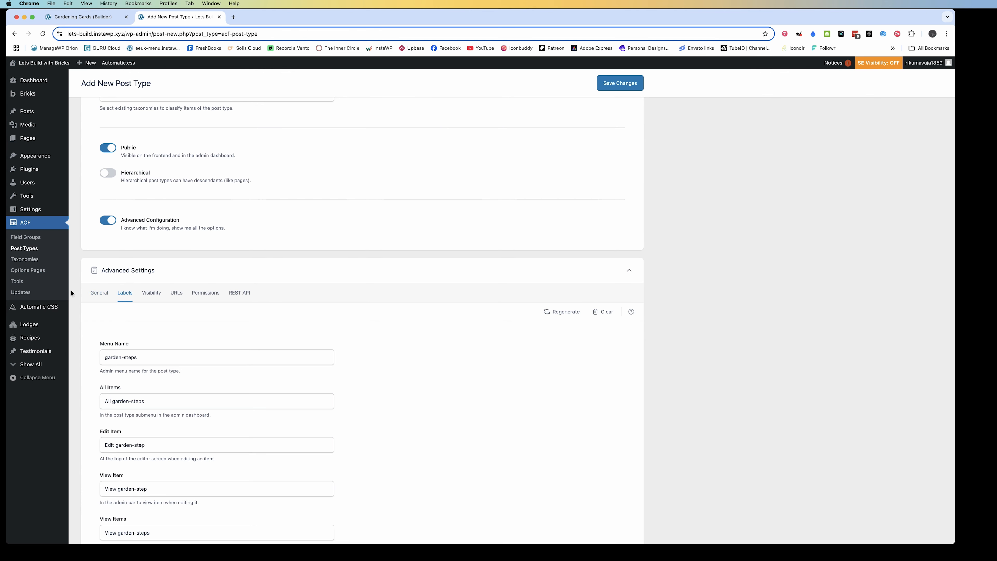
left_click(617, 85)
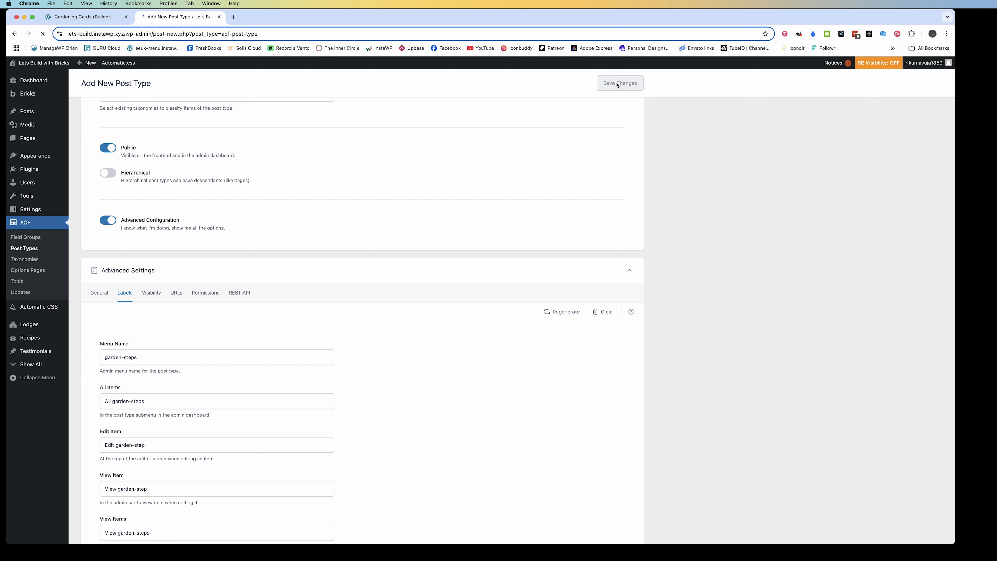
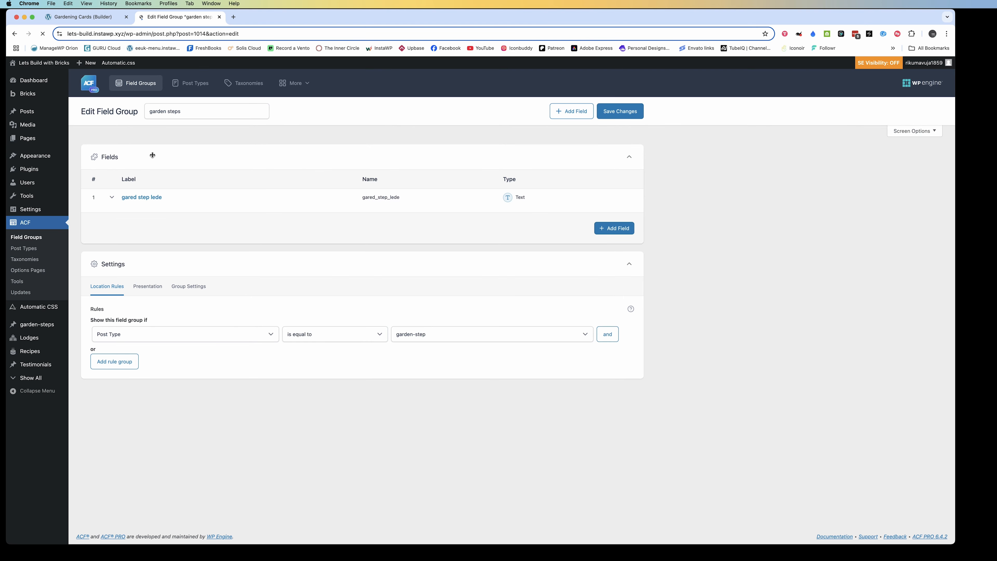
Start a new garden-step post and title it Garden Design
mouse_move(37, 324)
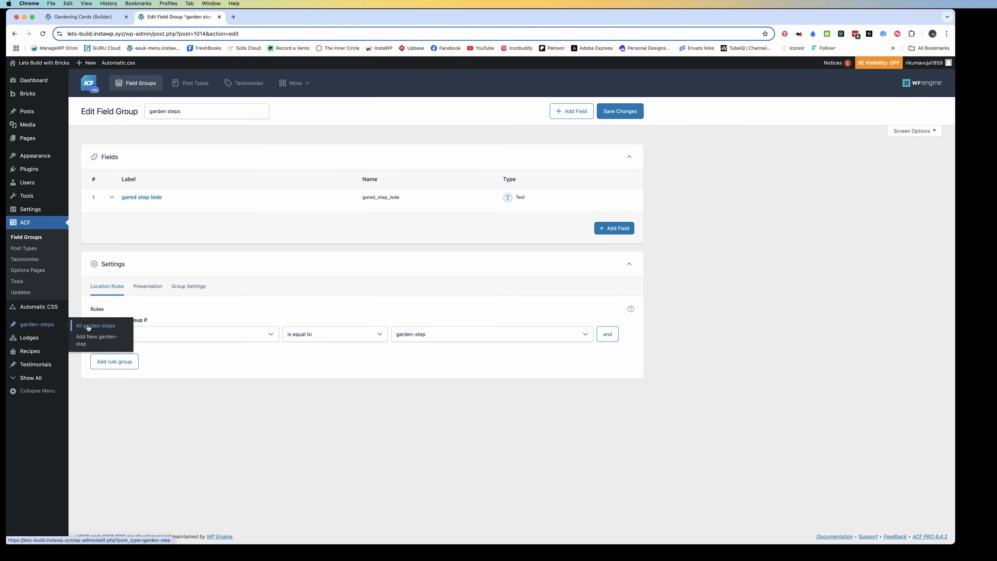
left_click(93, 340)
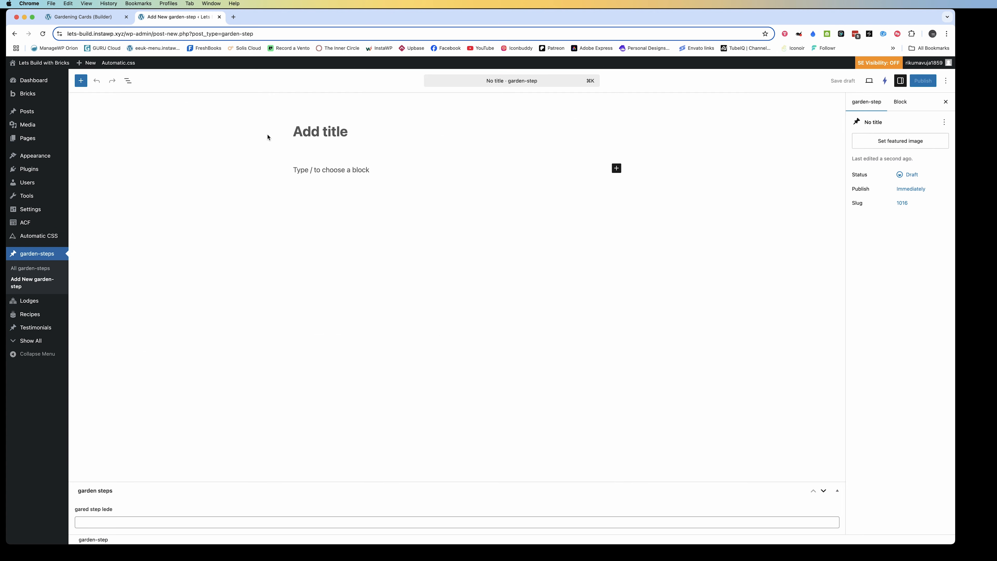
type("ga")
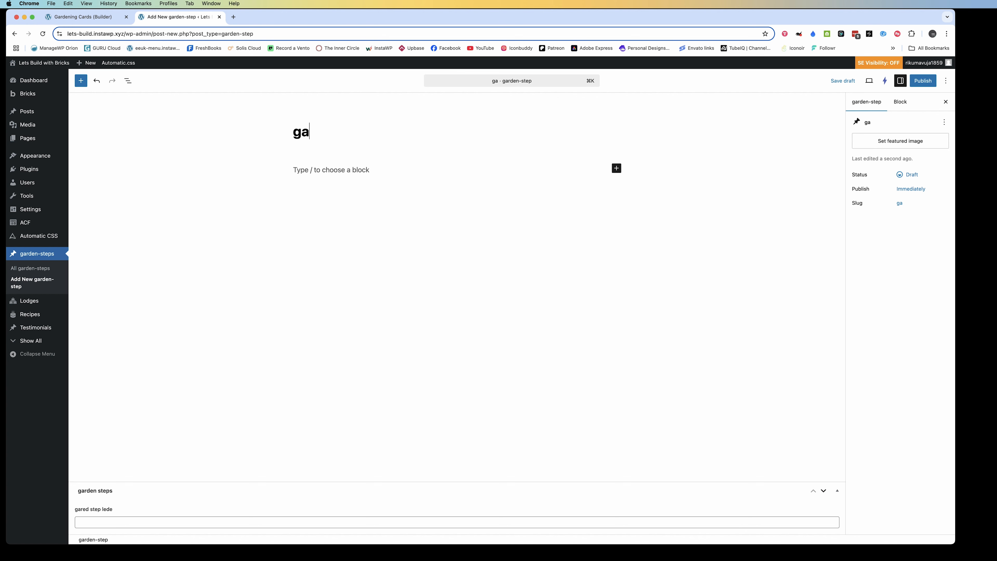
type("rden D")
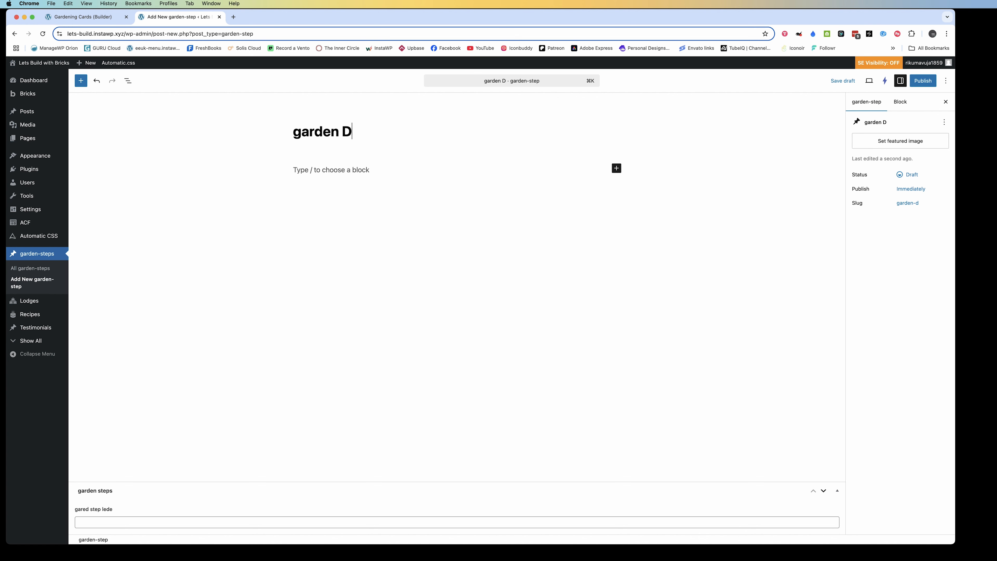
type("esign")
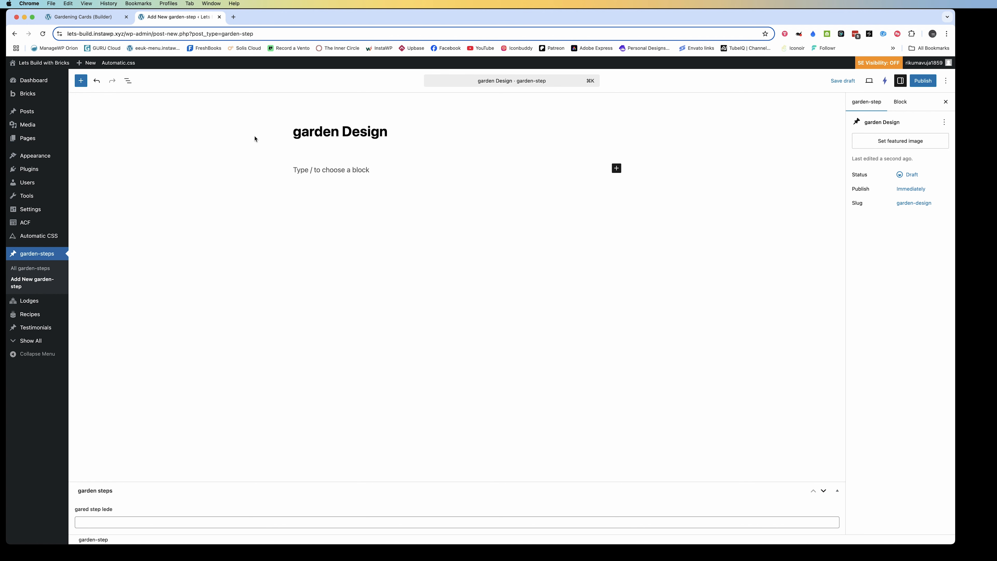
left_click(302, 132)
key("BackSpace")
type("G")
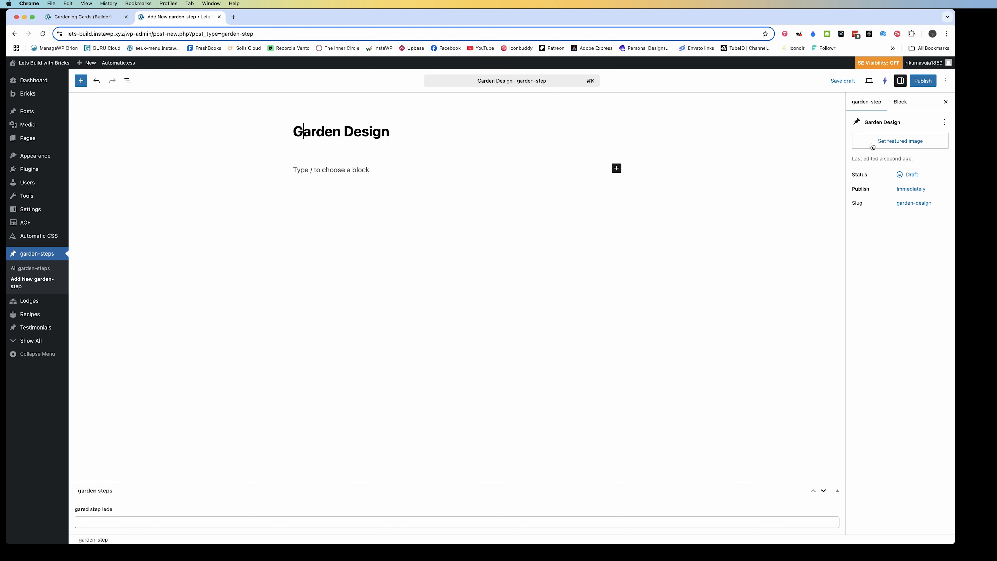
Set the photo of two people tending garden plants as the Garden Design post's featured image and publish the post
left_click(99, 523)
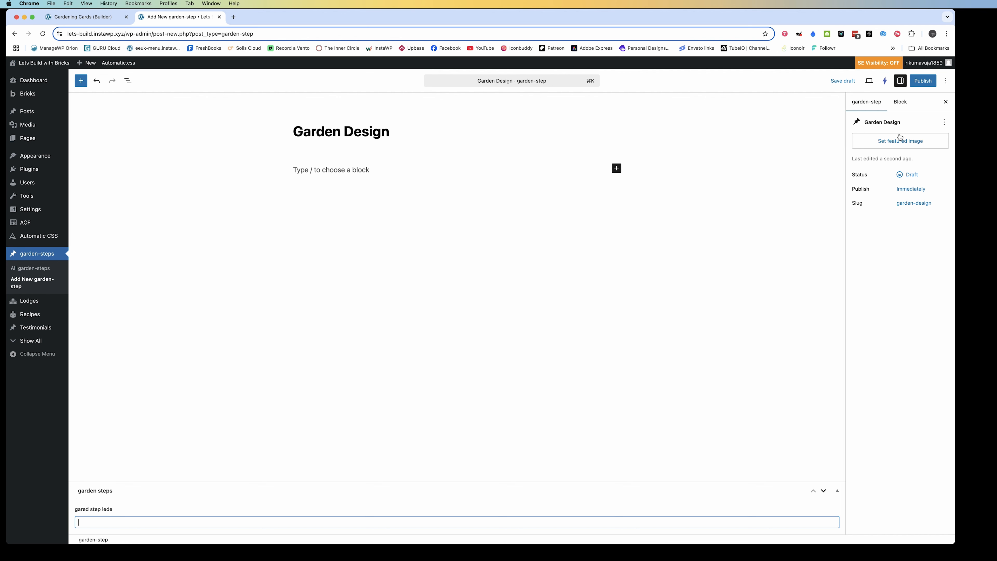
left_click(98, 19)
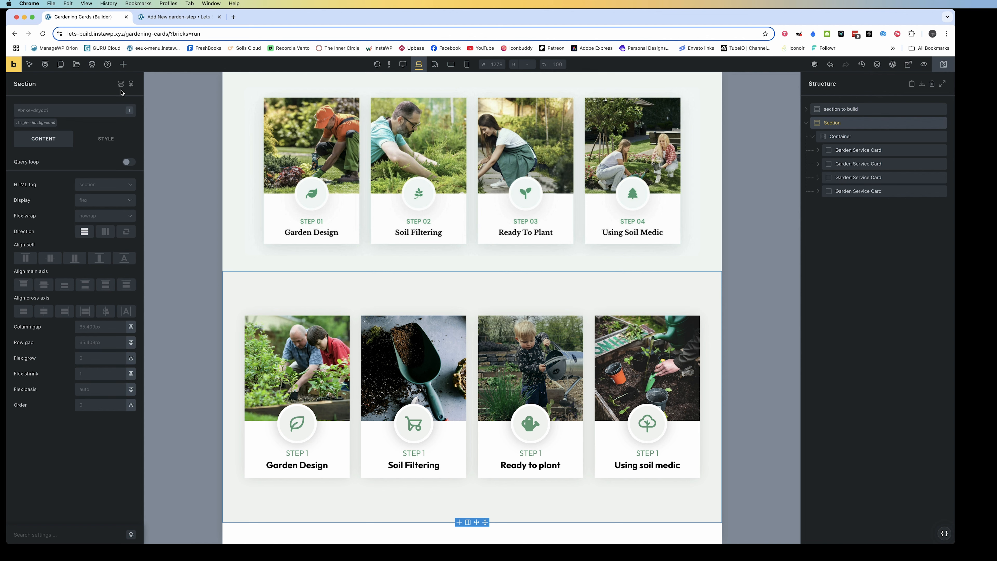
left_click(179, 17)
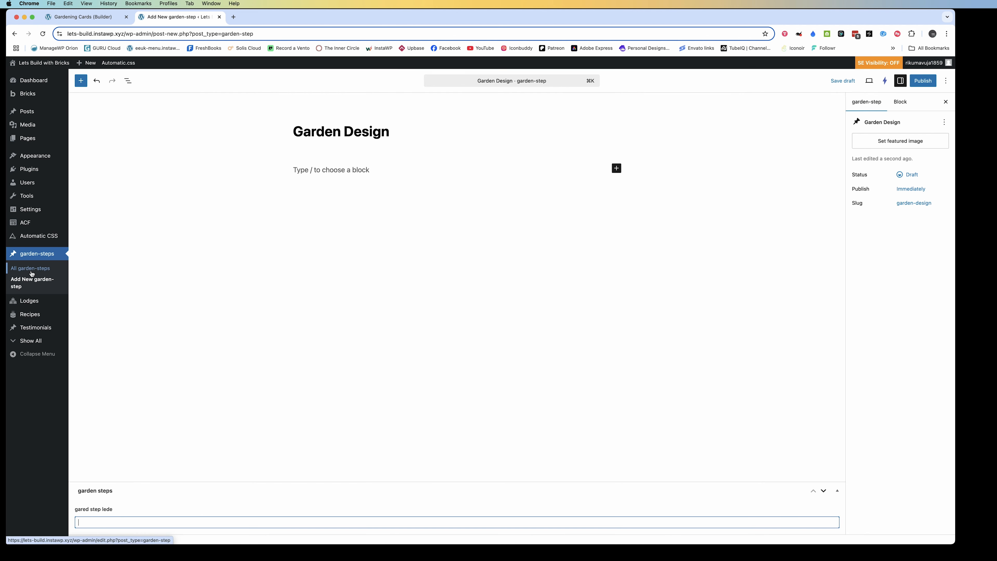
left_click(893, 142)
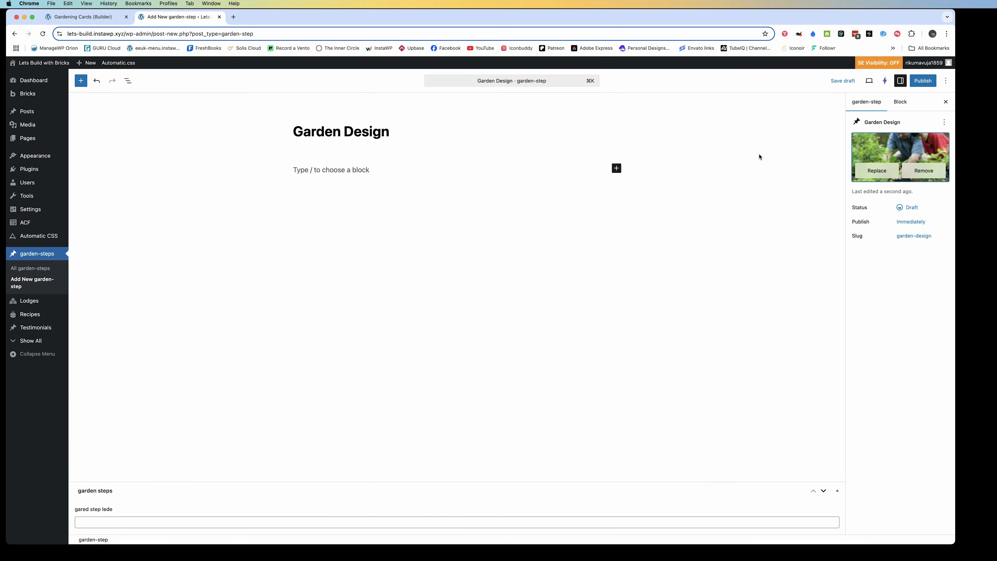
left_click(917, 81)
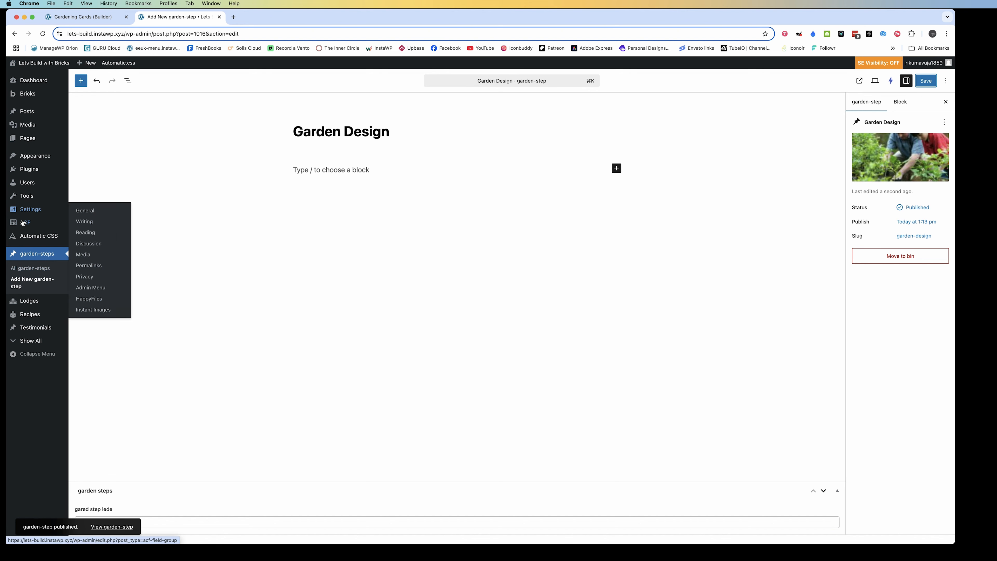
Replace the text field in the ACF garden steps field group with a new field of type Image
mouse_move(25, 222)
left_click(80, 236)
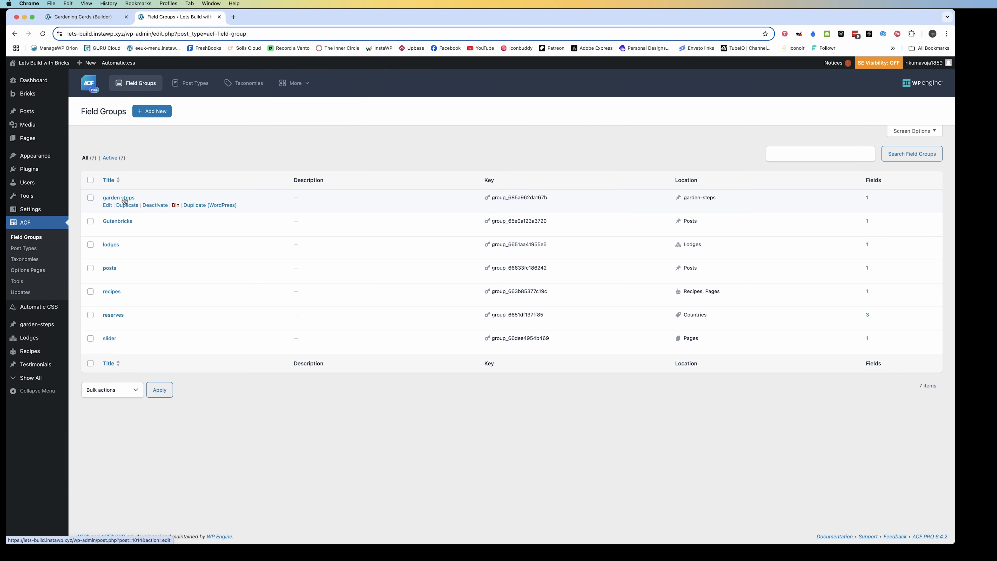
left_click(124, 200)
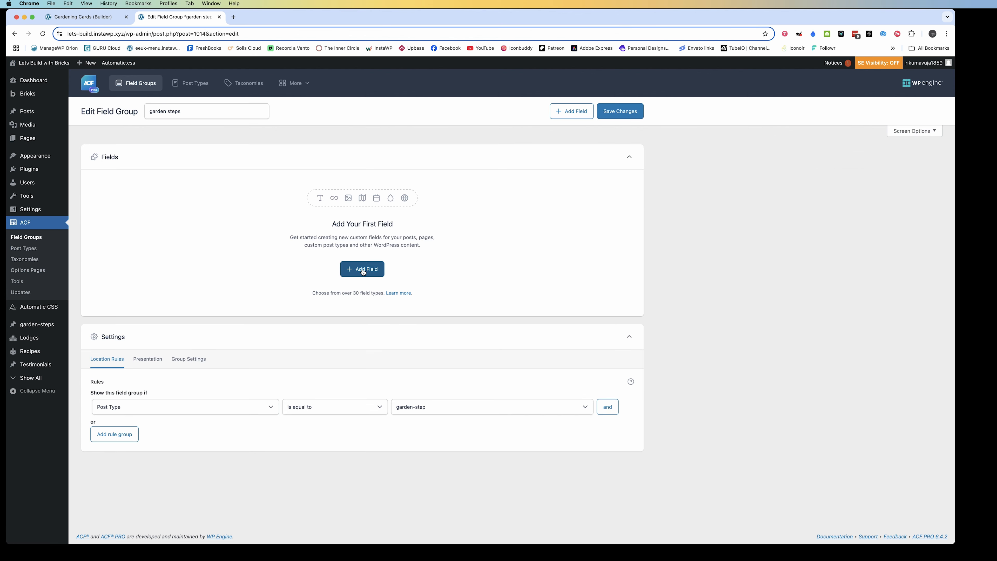
left_click(363, 270)
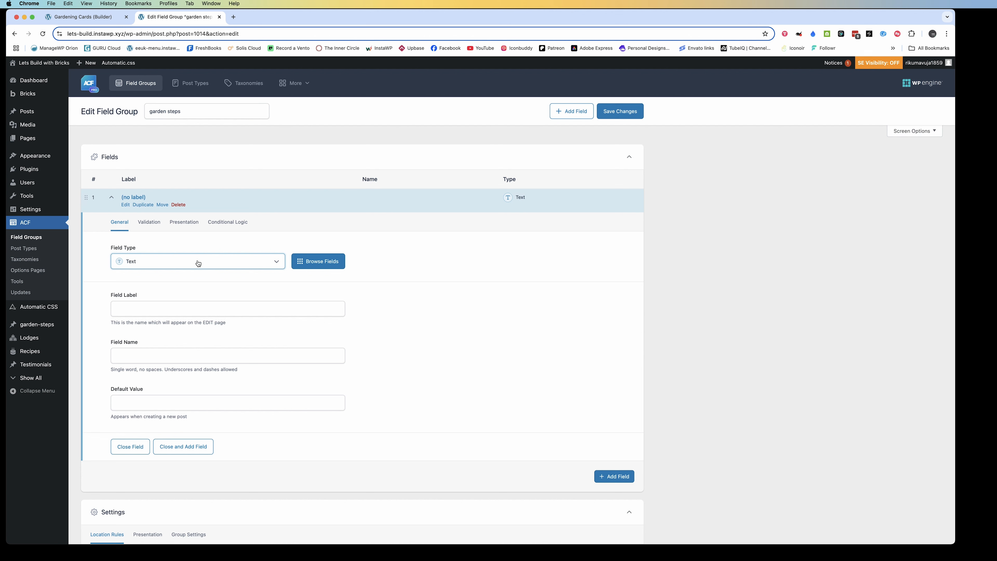
left_click(198, 264)
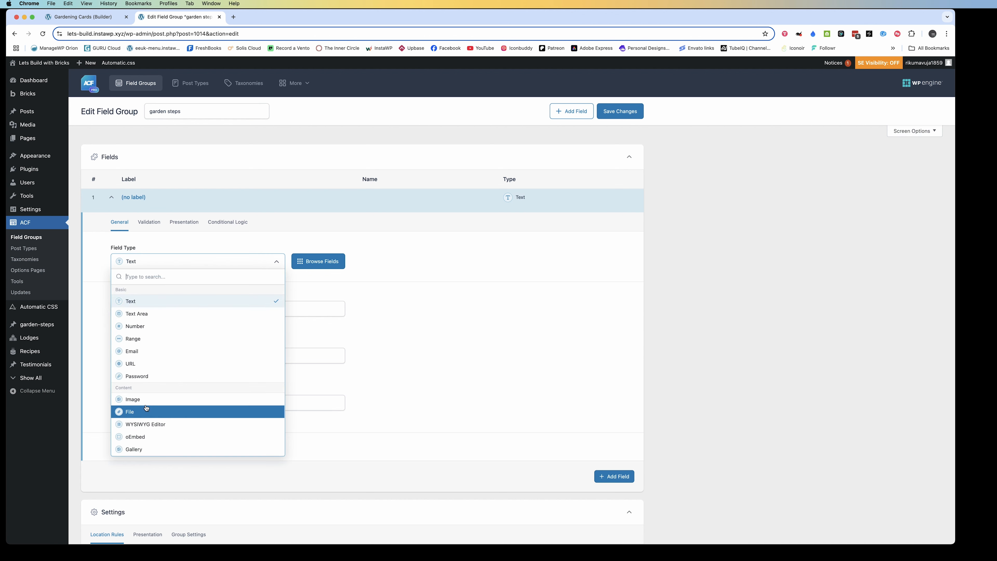
left_click(148, 397)
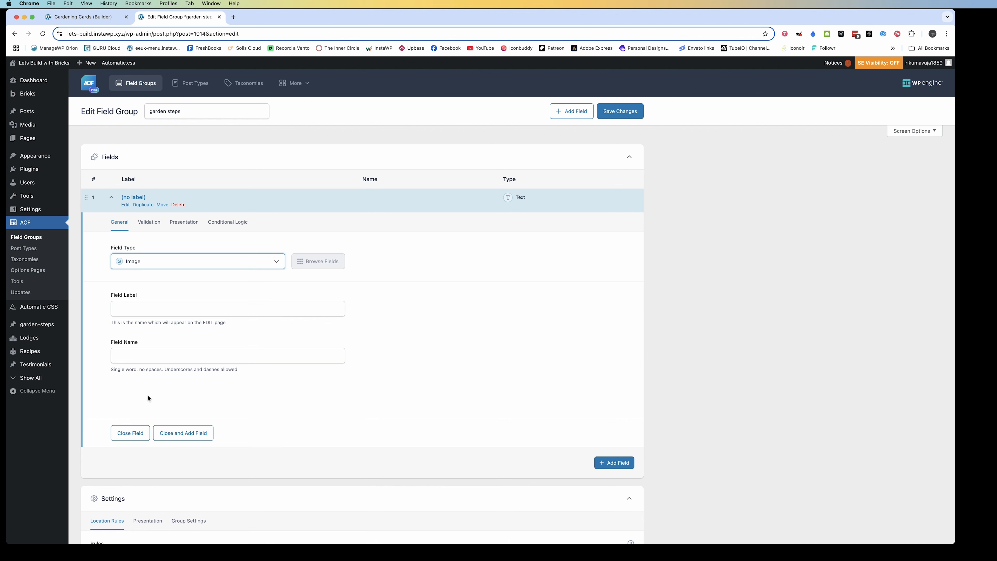
Label the image field garden step icon, with the field name garden_step_icon, and save the field group
left_click(113, 310)
type("garden")
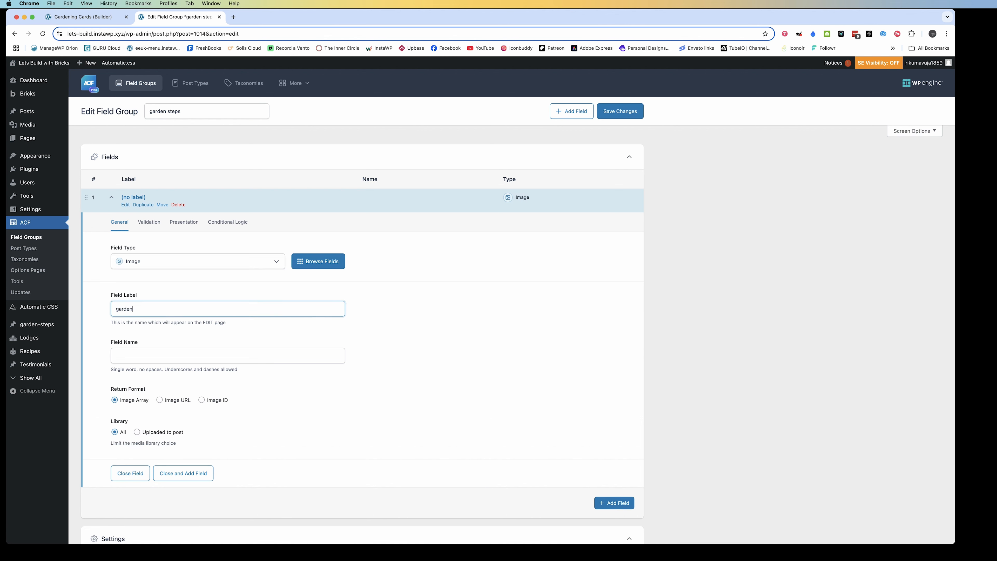
type(" step icon")
key("Tab")
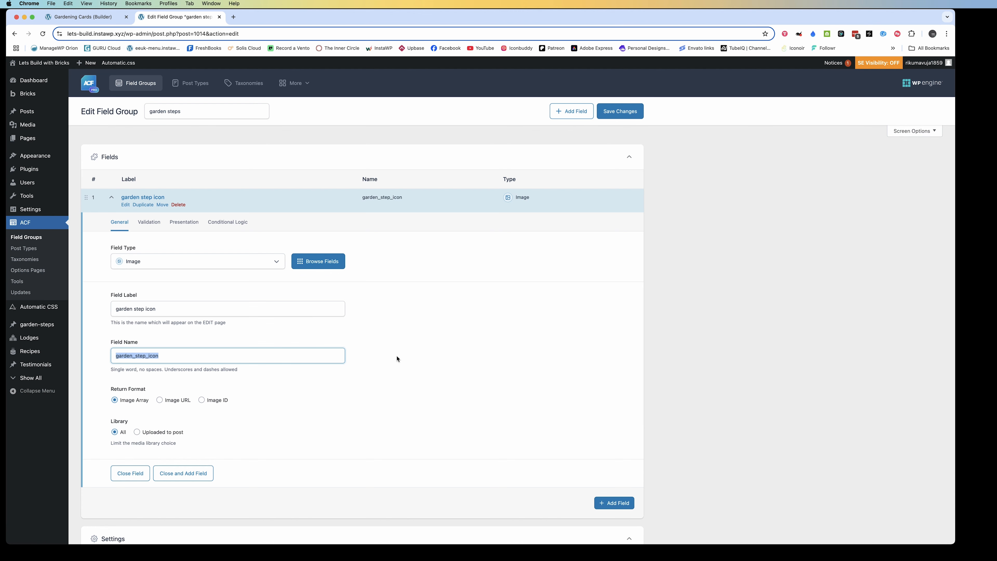
scroll(369, 327, "down", 4)
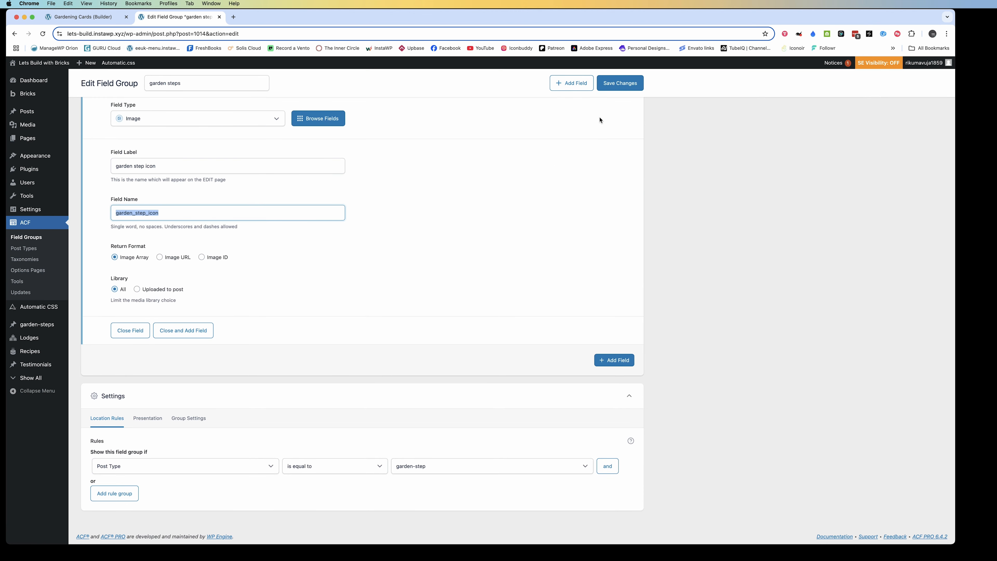
left_click(619, 83)
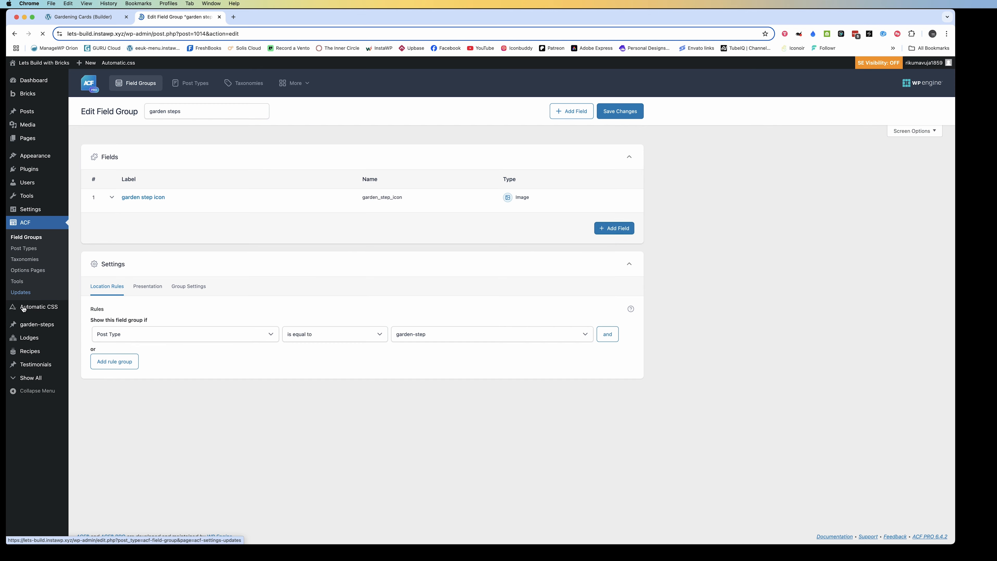
Open the Garden Design post, choose leaf.svg as its garden step icon and save the post
left_click(27, 326)
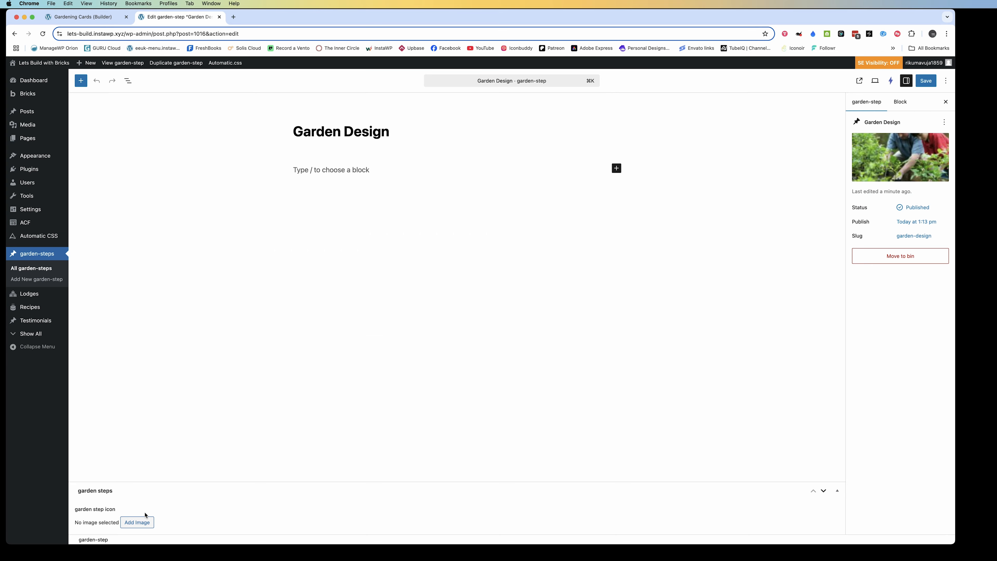
left_click(139, 522)
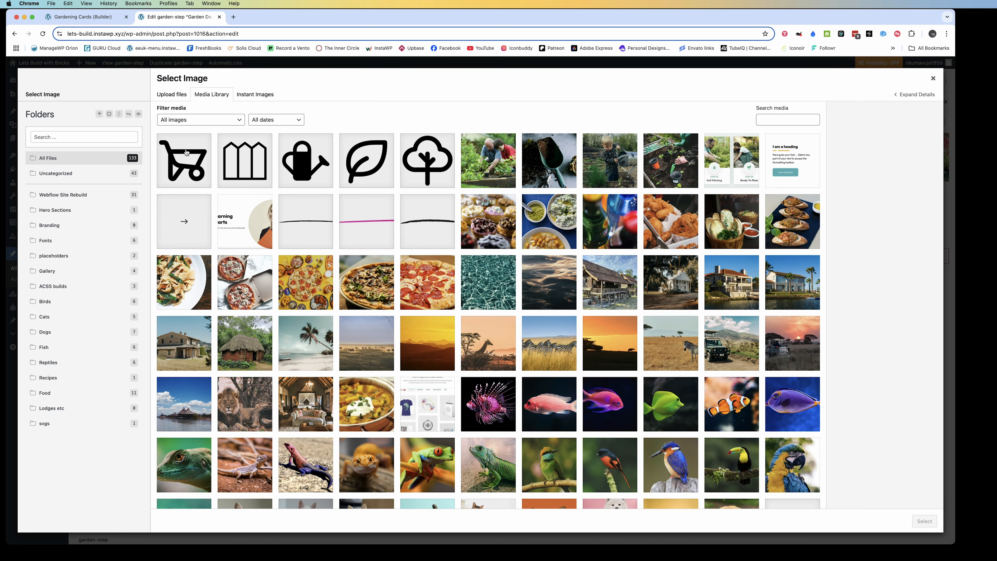
left_click(374, 175)
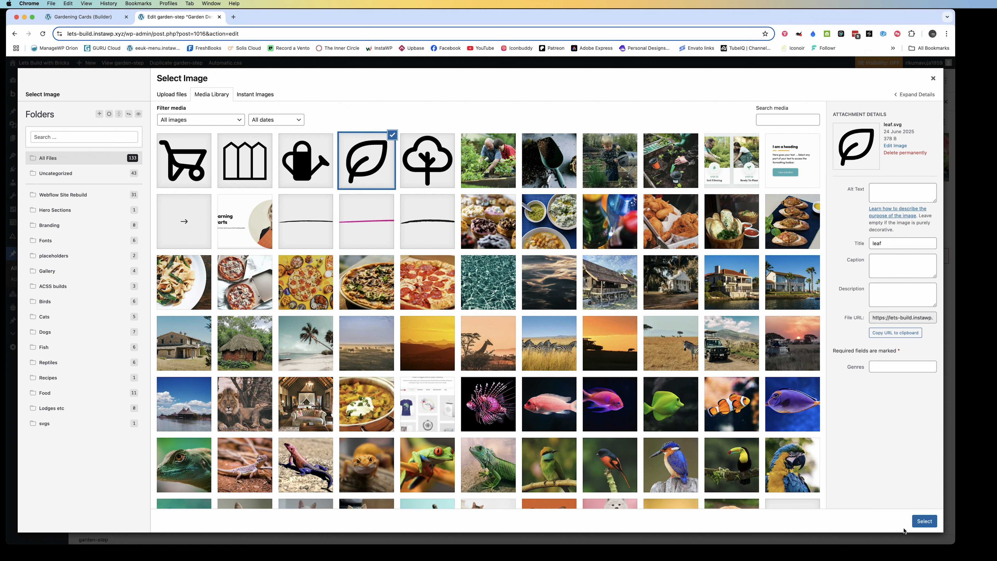
left_click(918, 522)
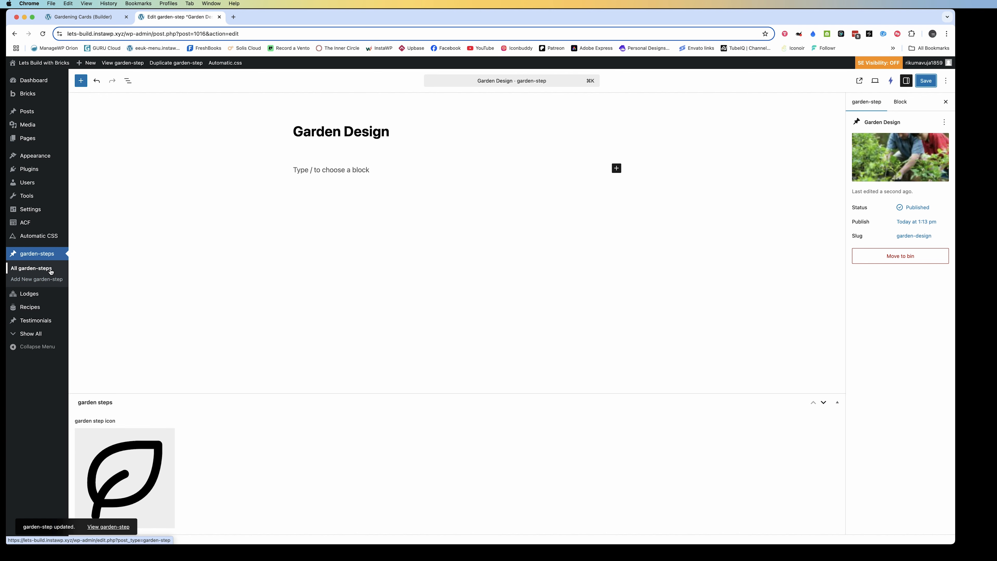
Return to the Gardening Cards builder, delete every Garden Service Card except the Garden Design one, then save and reload the page
left_click(96, 18)
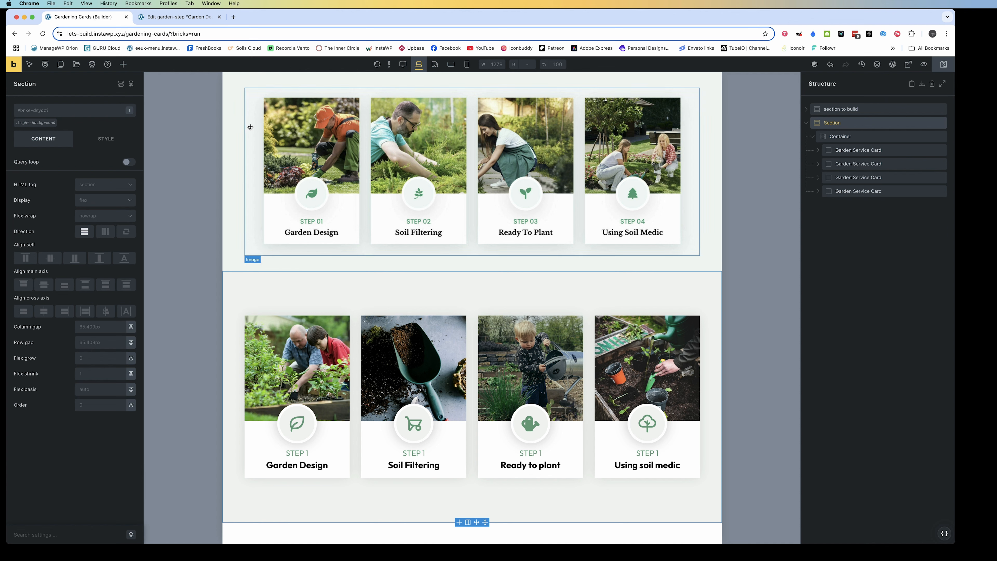
left_click(392, 329)
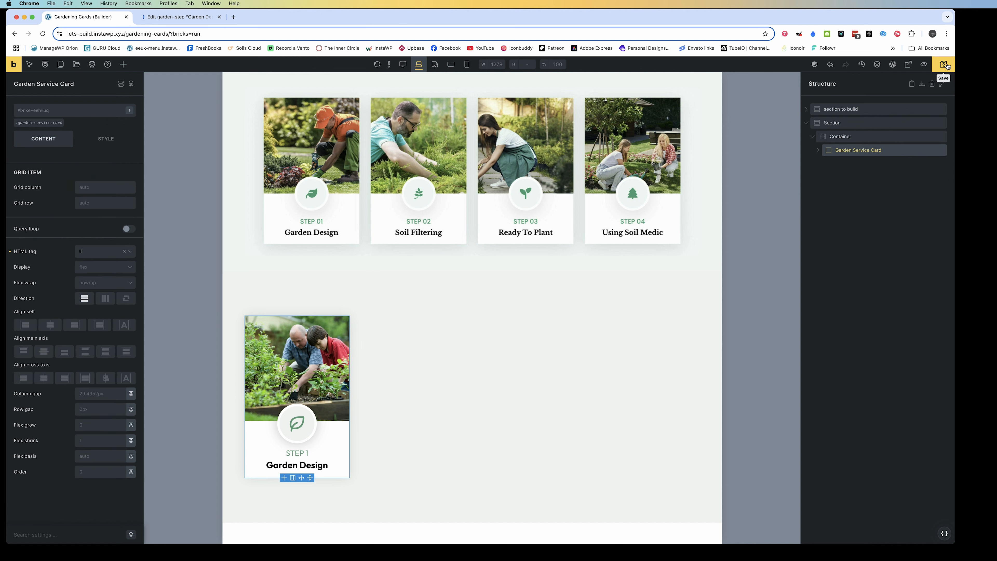
left_click(947, 66)
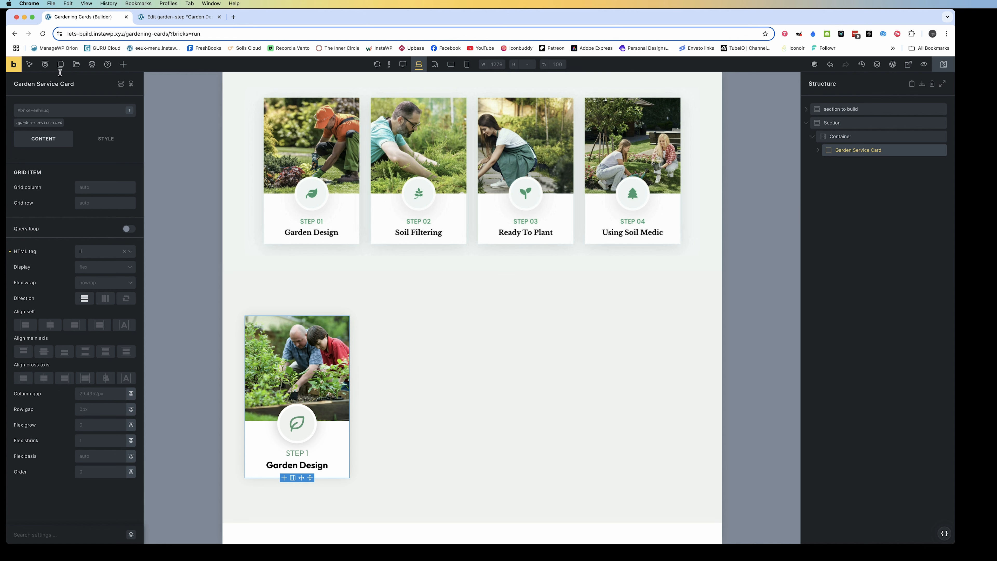
key("super+r")
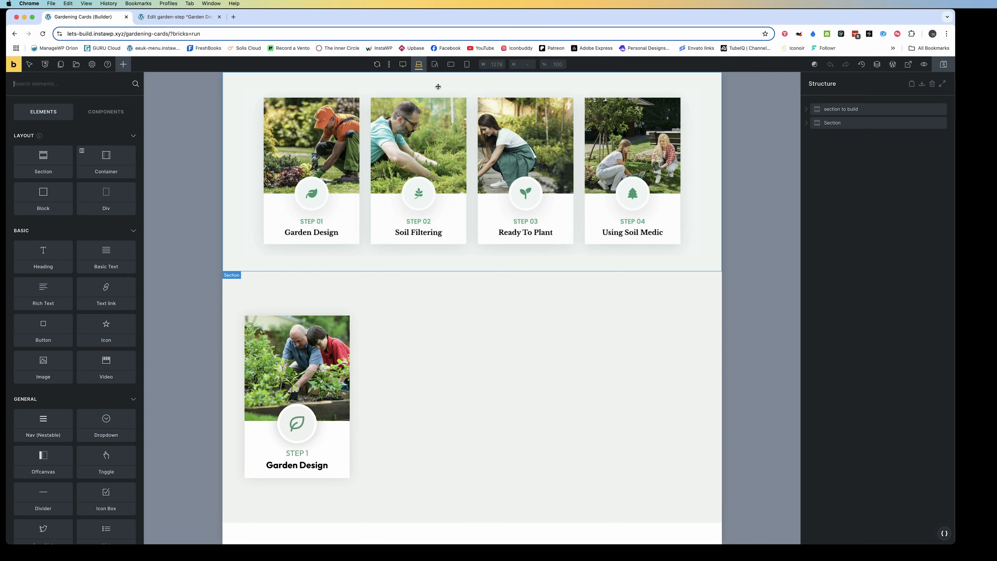
Enable a query loop on the remaining Garden Service Card with type Posts and post type garden-steps
left_click(816, 123)
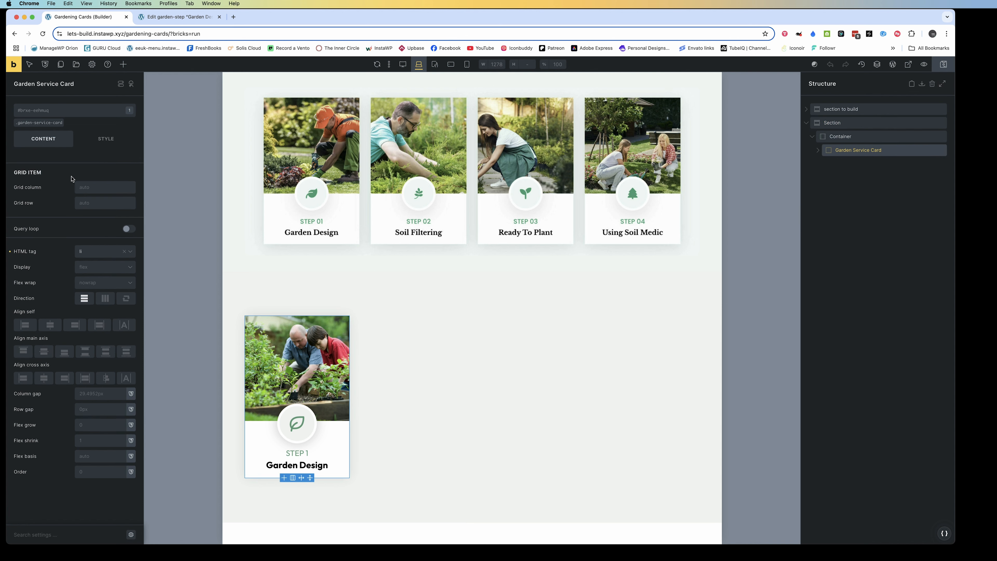
left_click(129, 228)
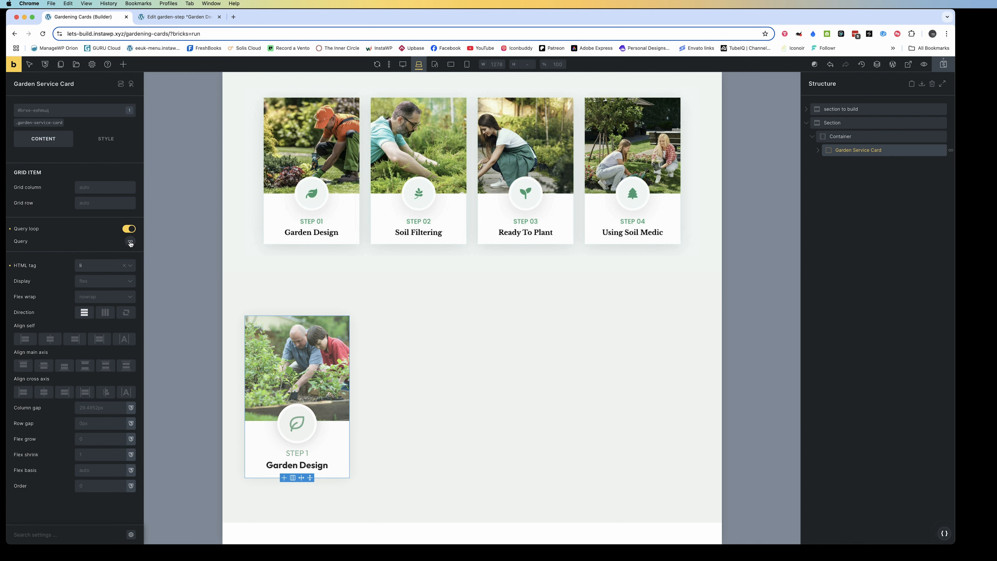
left_click(131, 242)
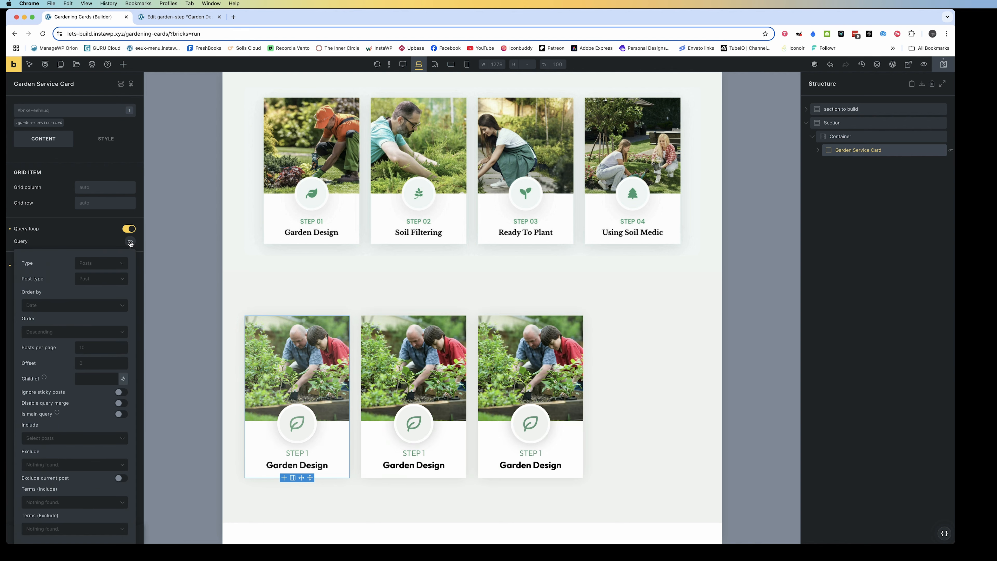
left_click(103, 267)
left_click(97, 278)
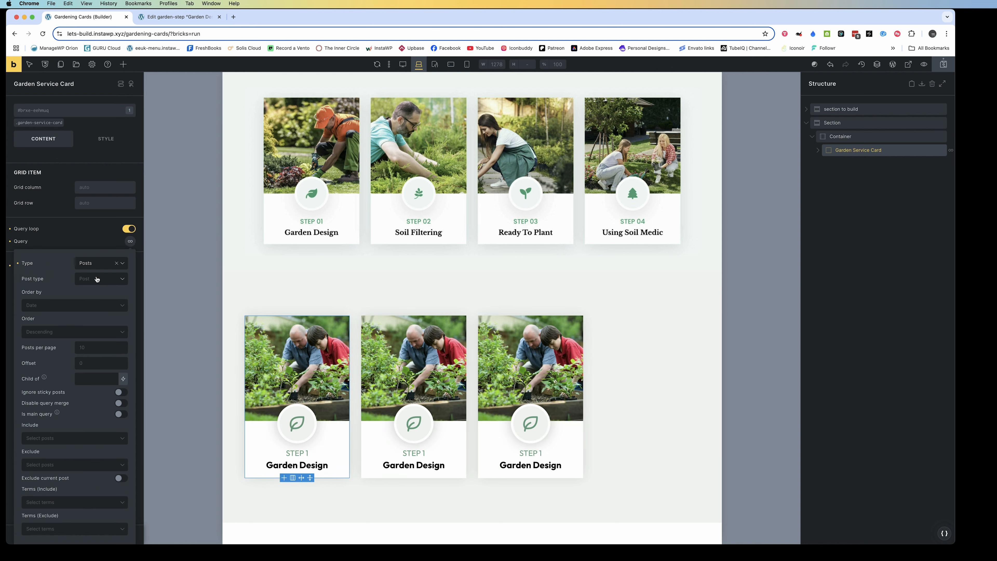
left_click(95, 279)
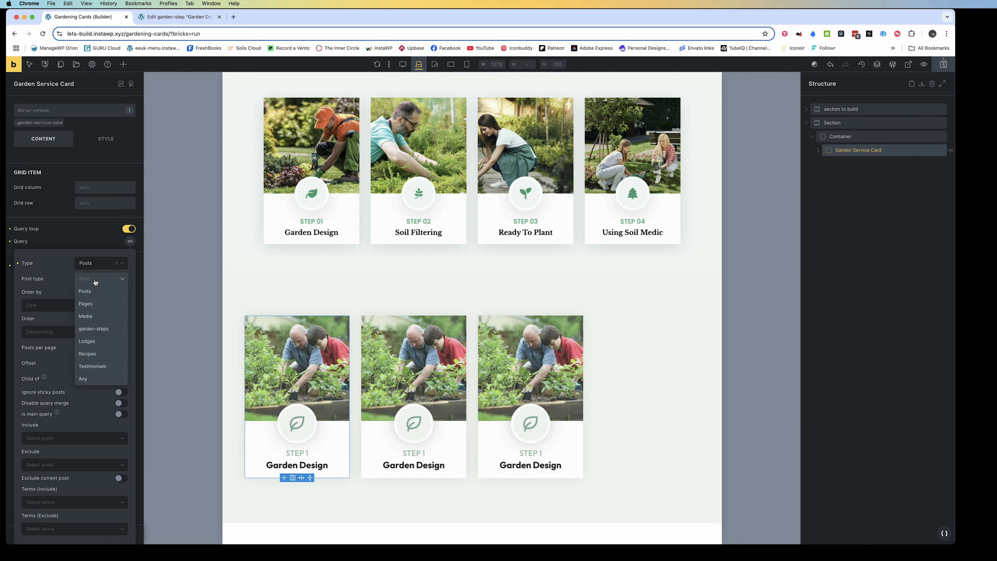
left_click(93, 329)
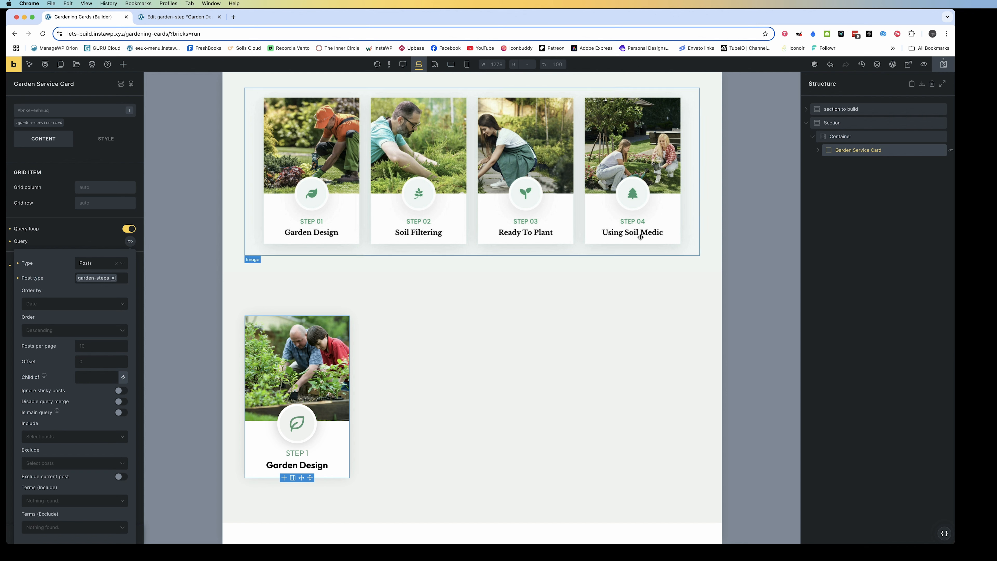
Select the Media element inside the card's Media Wrapper and remove its static image
left_click(819, 150)
left_click(822, 165)
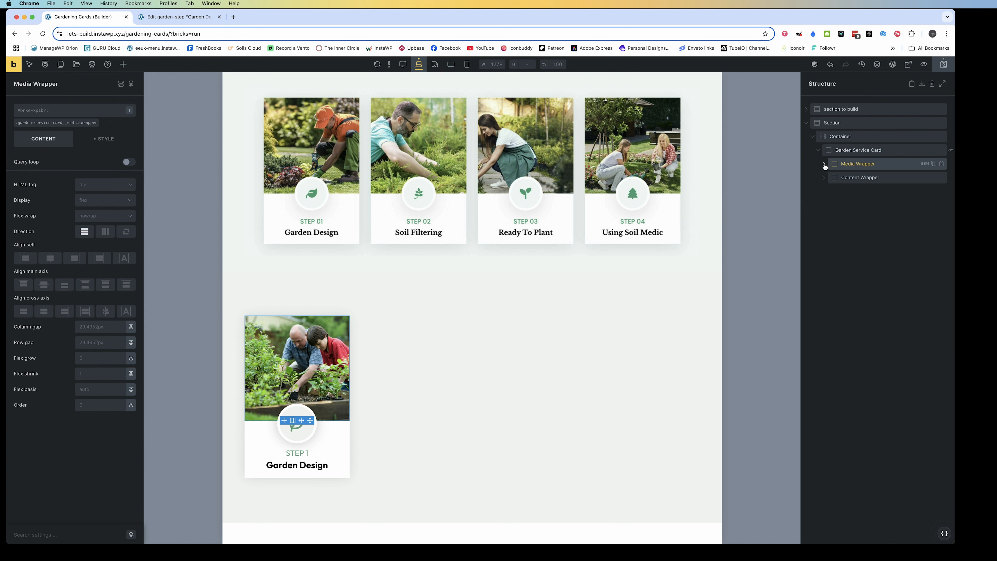
left_click(824, 165)
left_click(848, 178)
left_click(14, 166)
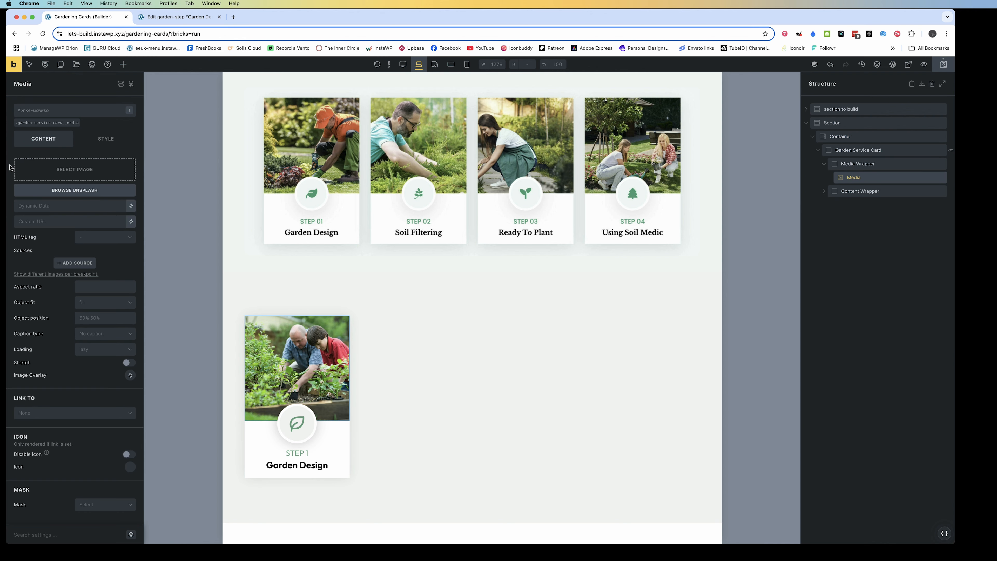
Set the Media element's image source to the post's featured image through dynamic data
left_click(131, 205)
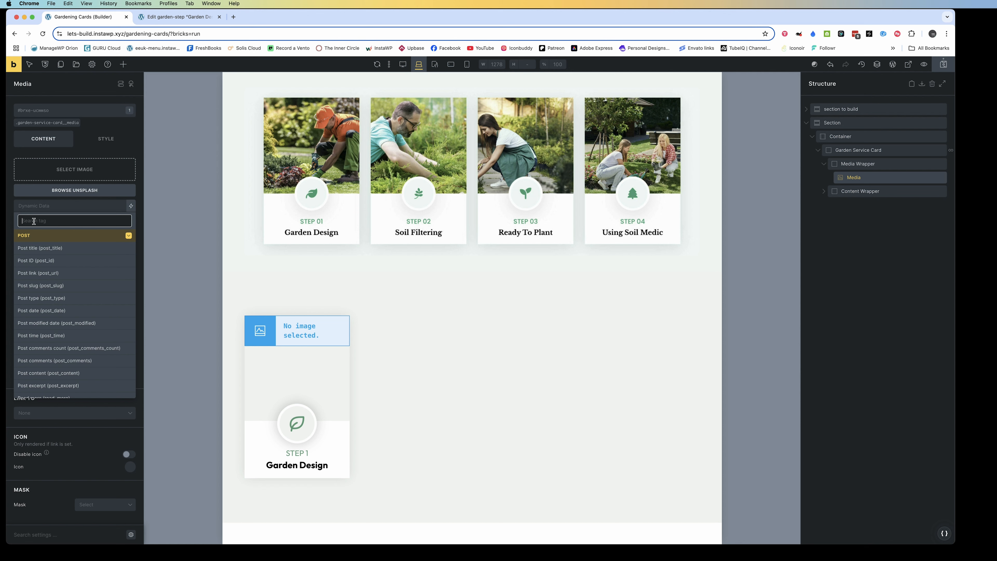
type("feat")
left_click(51, 249)
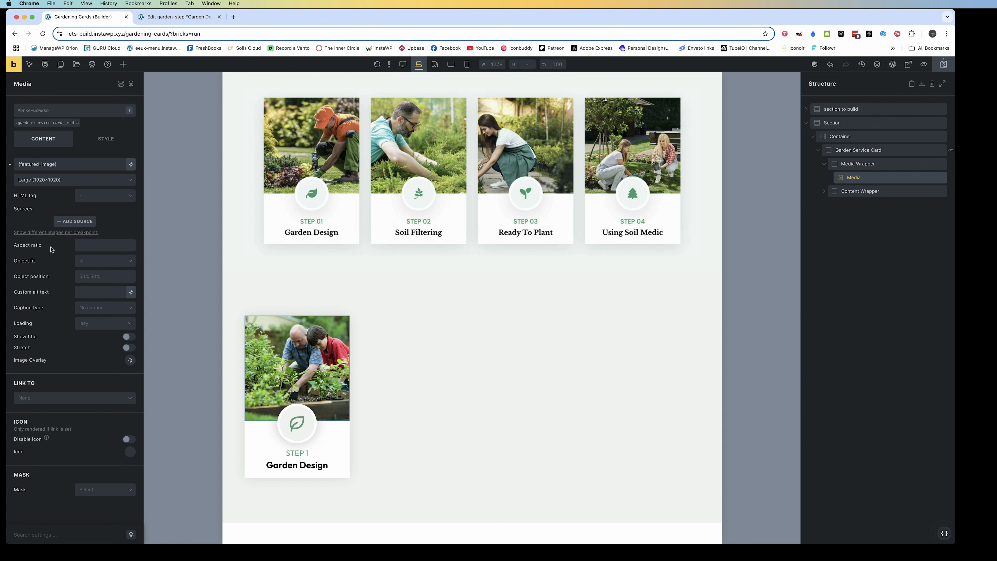
Replace the static text of the Heading in the card's Content Wrapper with the dynamic post title (post_title)
left_click(824, 192)
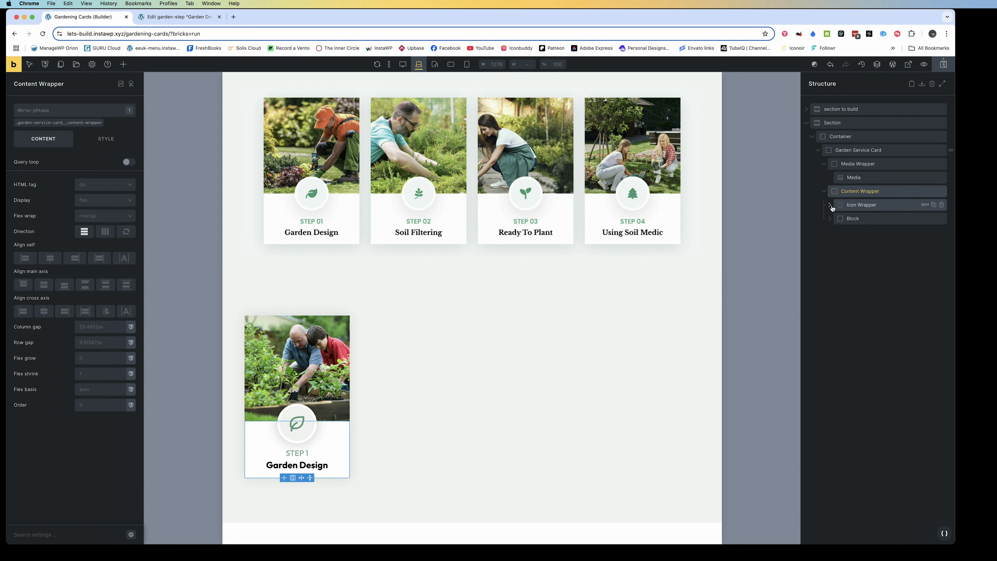
left_click(840, 219)
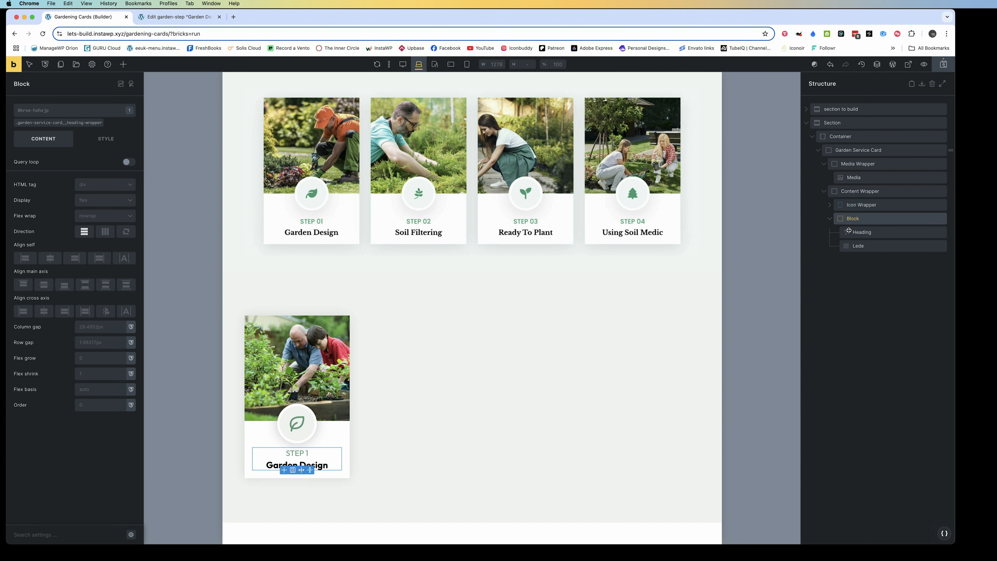
left_click(854, 233)
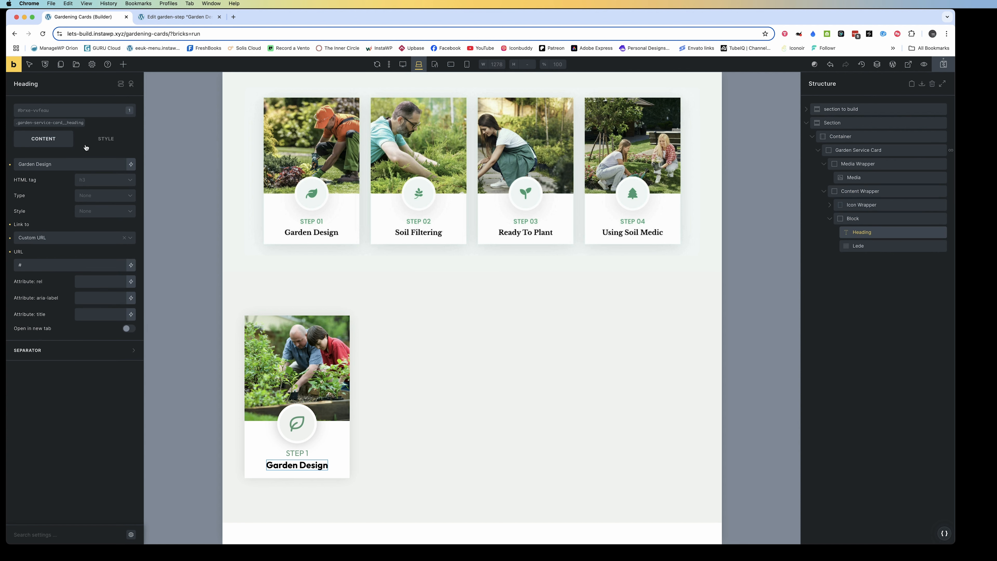
left_click(10, 165)
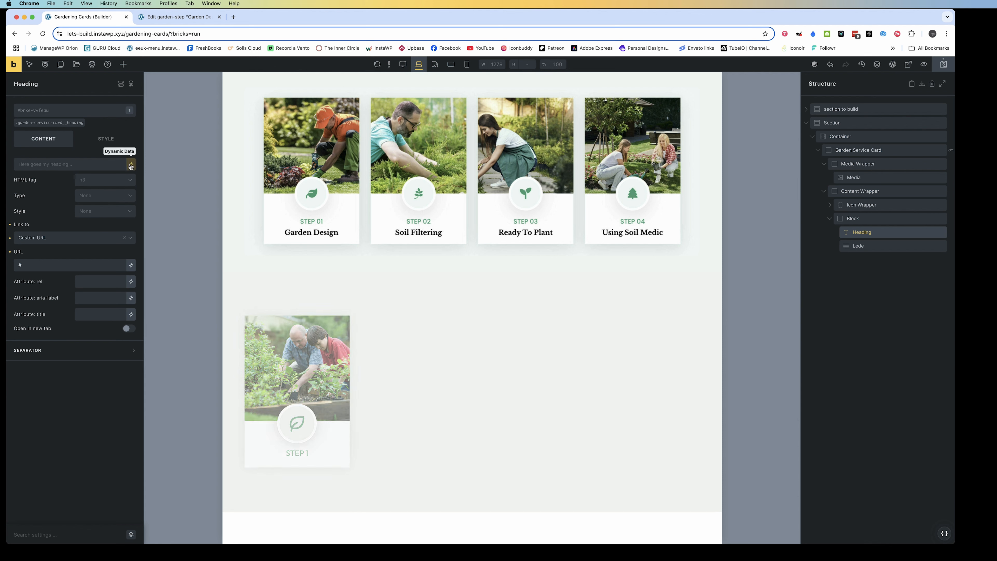
left_click(130, 165)
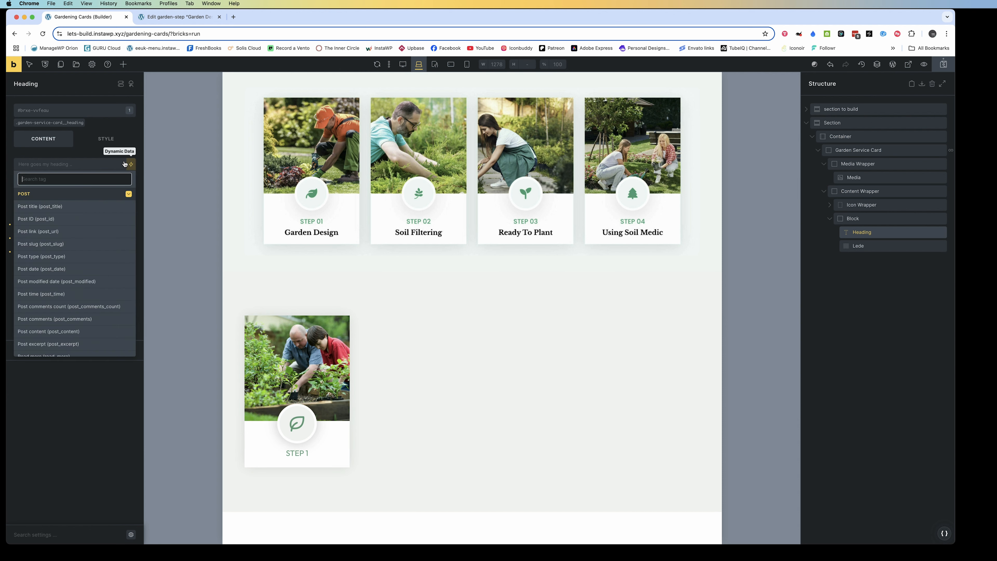
left_click(43, 206)
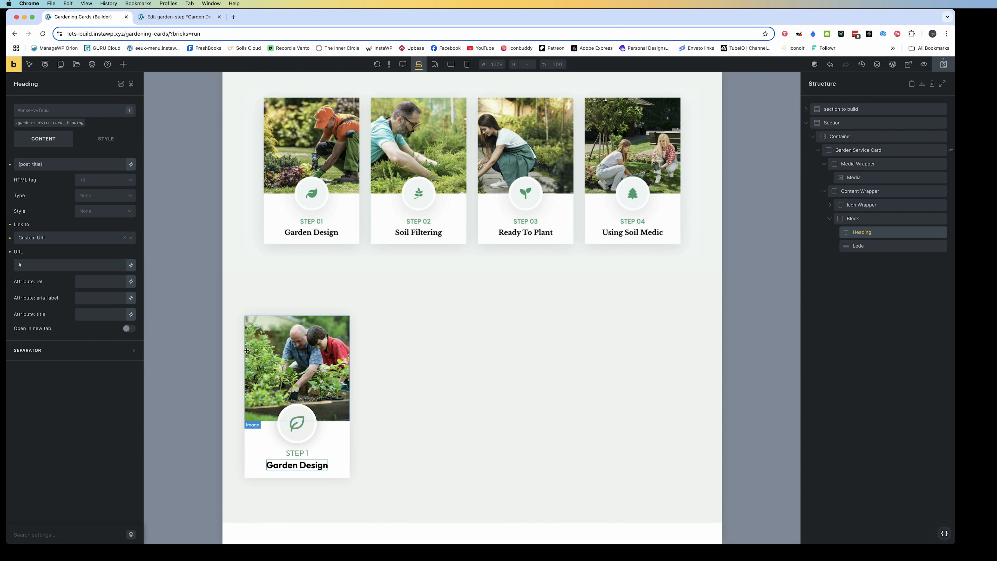
Remove the number from the card's Lede text so that it reads "Step"
left_click(303, 455)
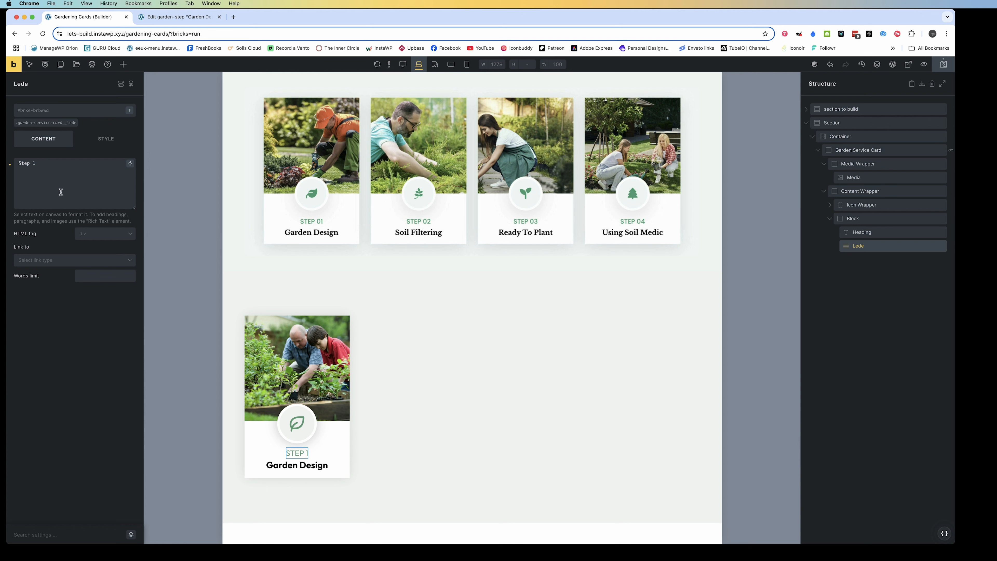
left_click(40, 167)
key("BackSpace")
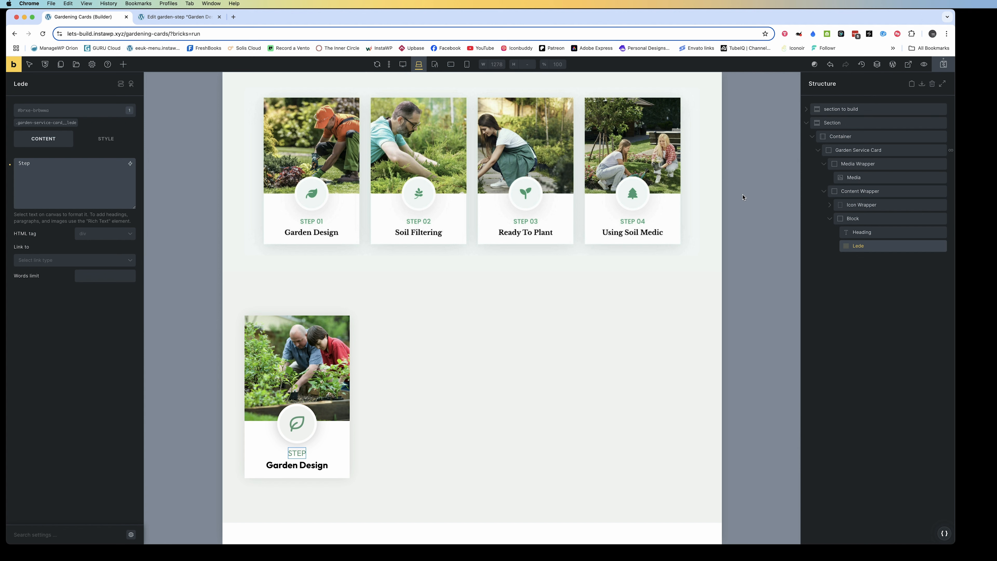
Remove the SVG file from the Icon element and add an Image element alongside it in the Icon Wrapper
left_click(834, 205)
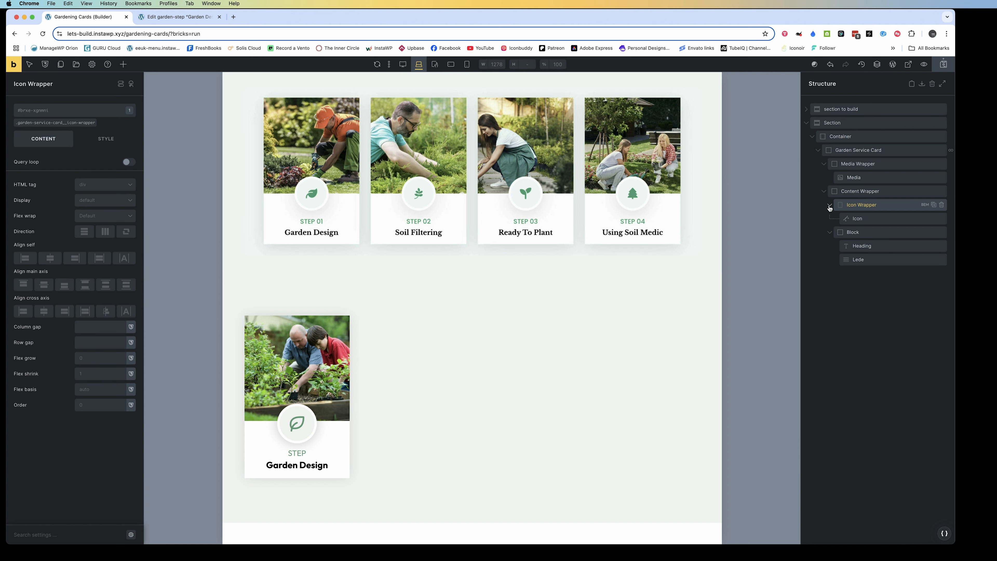
left_click(863, 219)
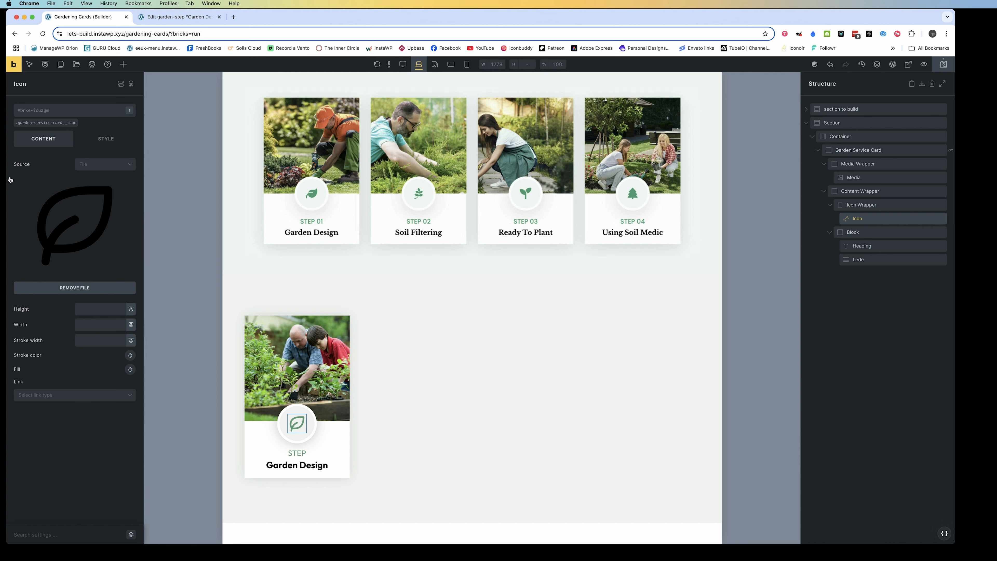
left_click(74, 288)
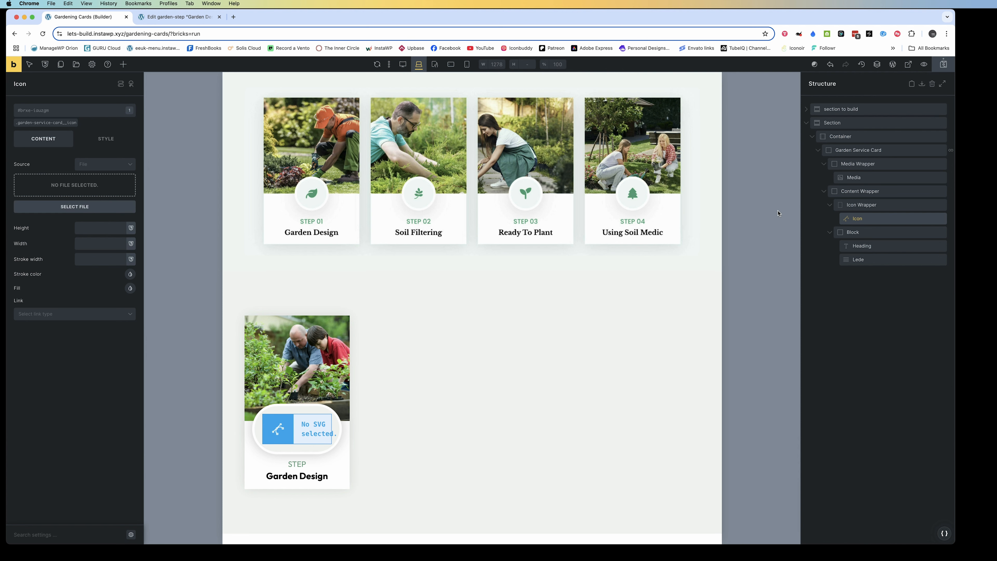
left_click(123, 64)
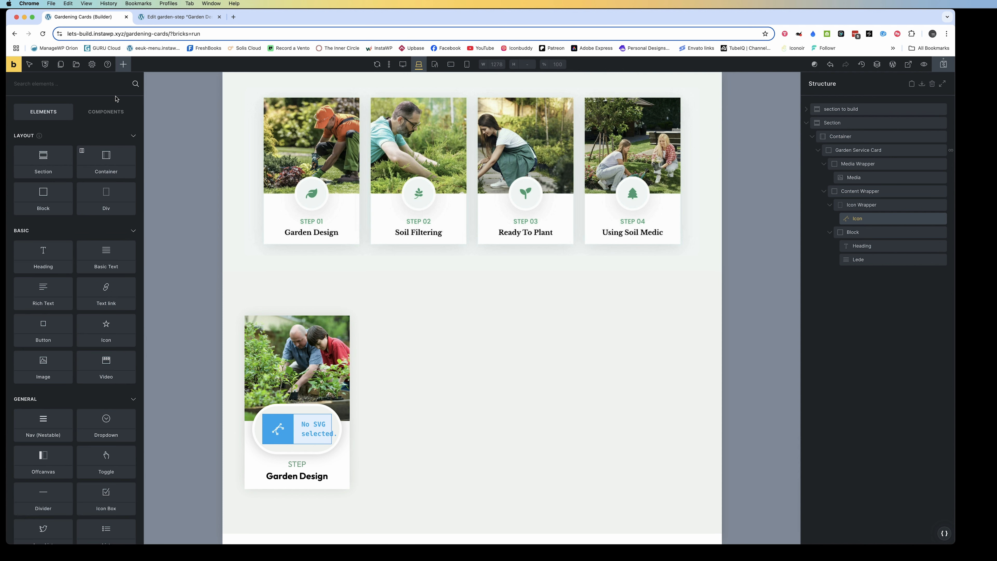
type("imag")
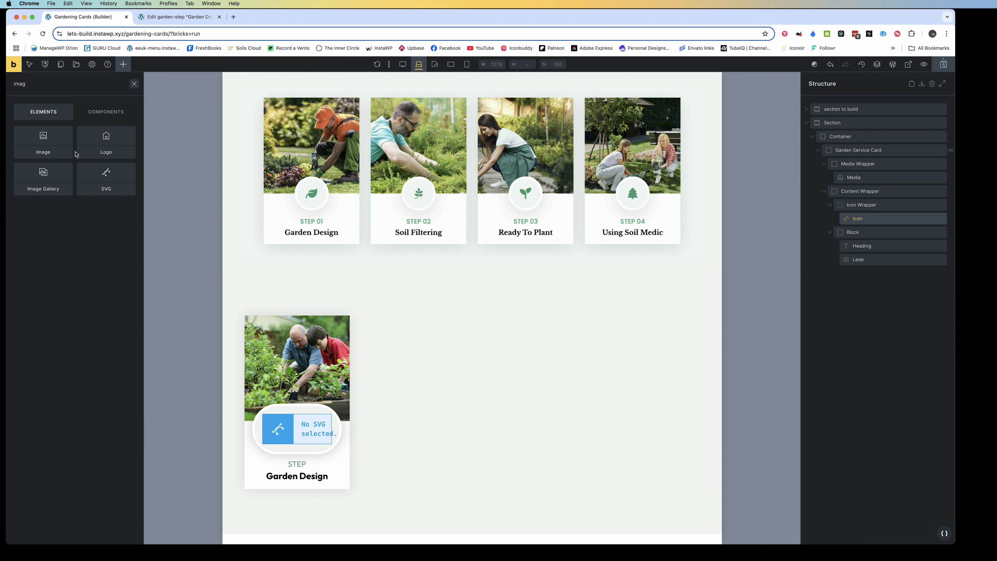
left_click(43, 144)
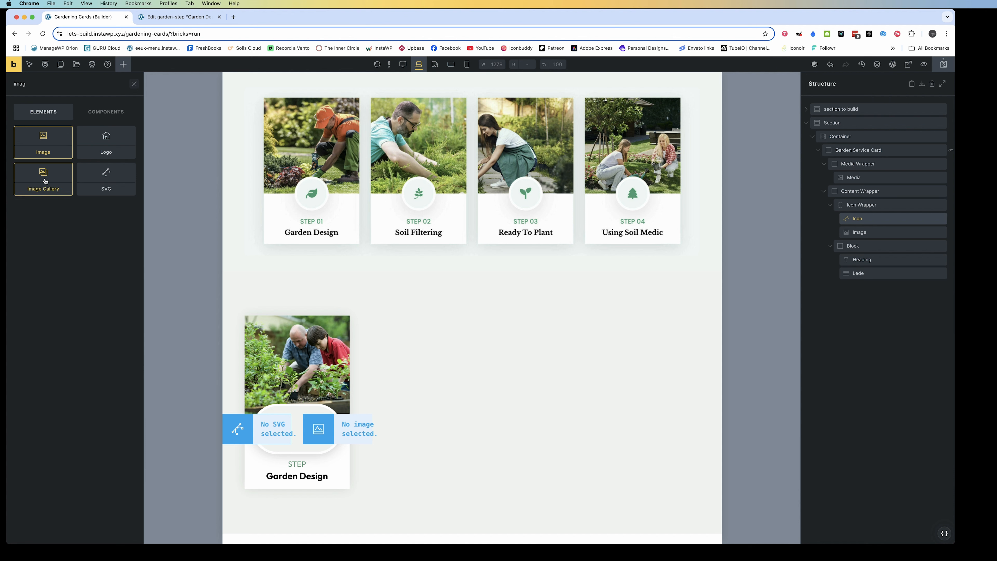
left_click(369, 440)
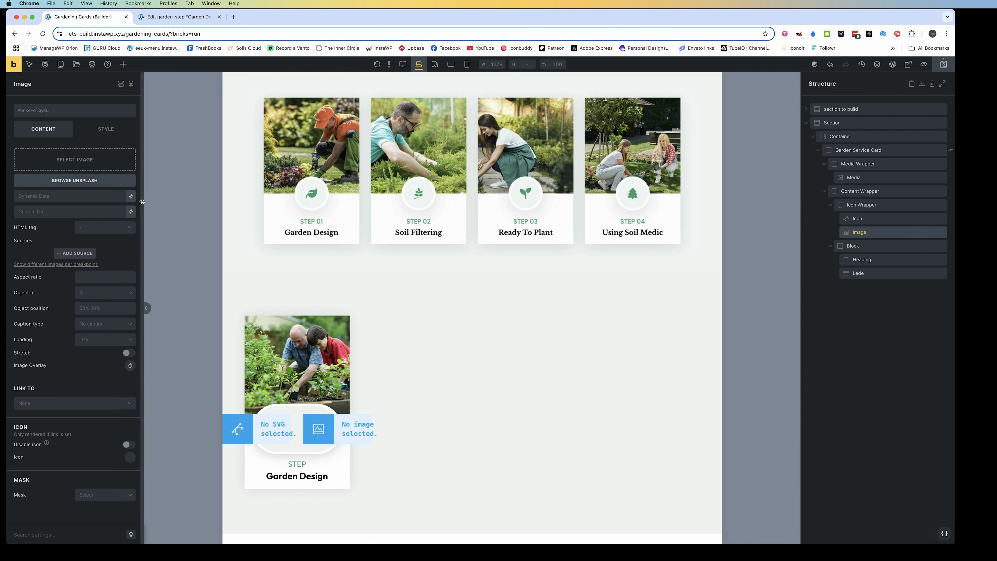
Set the new Image element's source to the ACF garden step icon field (acf_garden_step_icon)
left_click(131, 196)
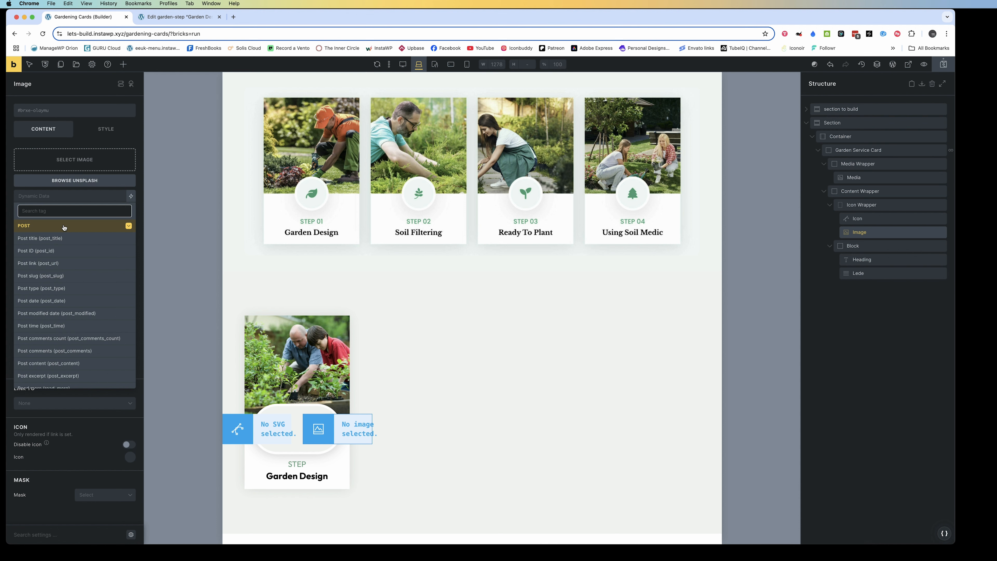
type("icon")
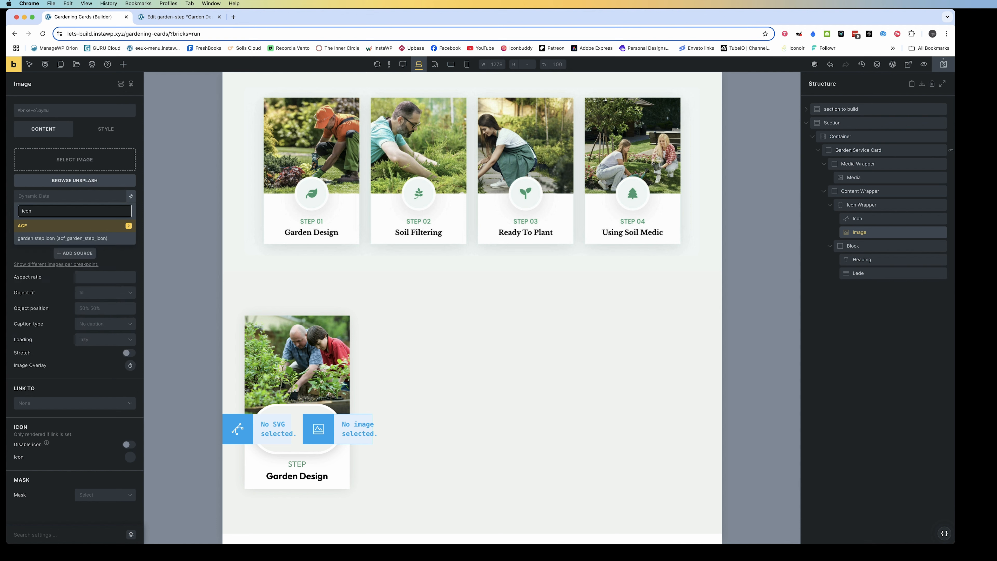
left_click(56, 238)
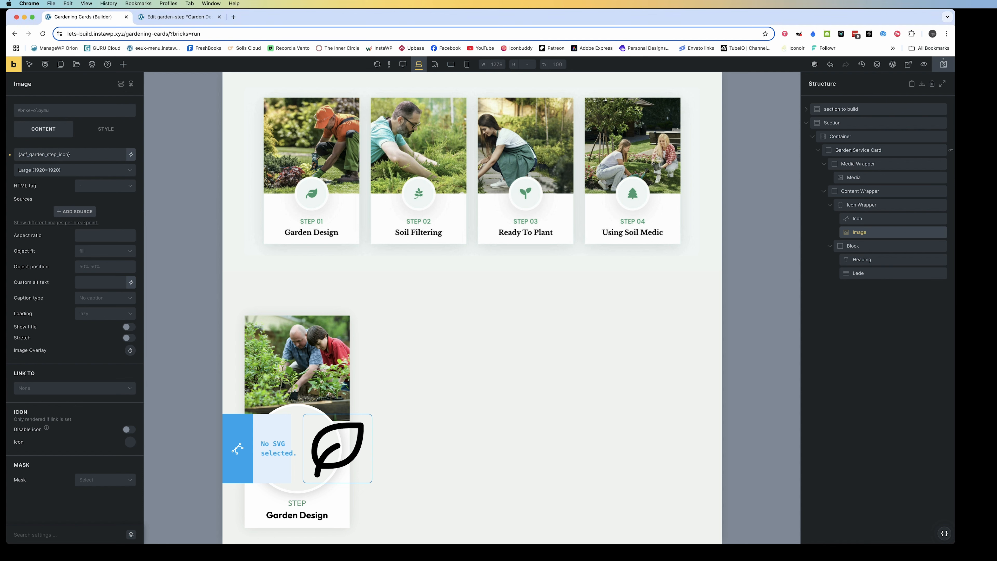
Assign the existing class garden-service-card__icon to the new Image element in the Icon Wrapper
left_click(864, 219)
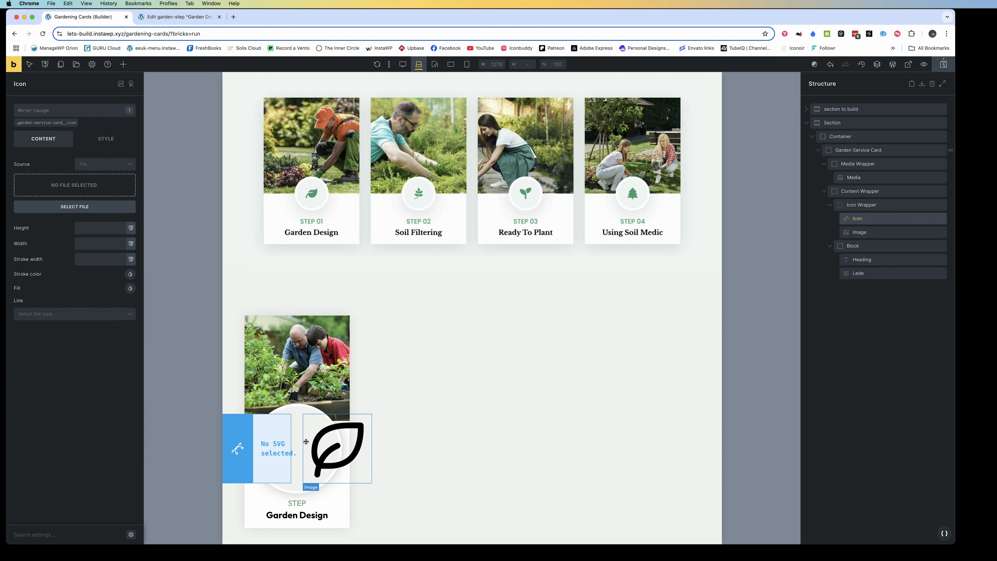
left_click(306, 441)
left_click(32, 111)
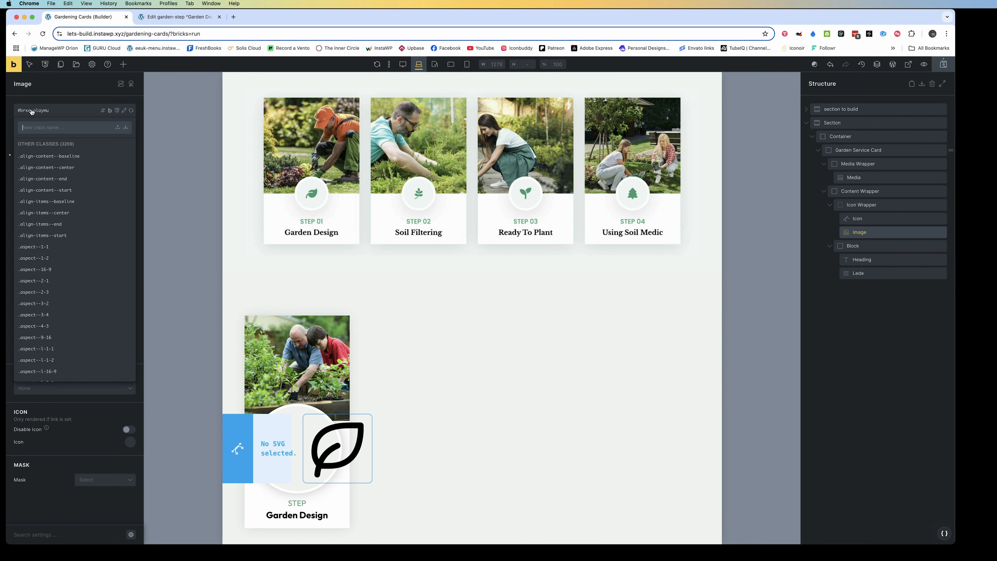
type("garde")
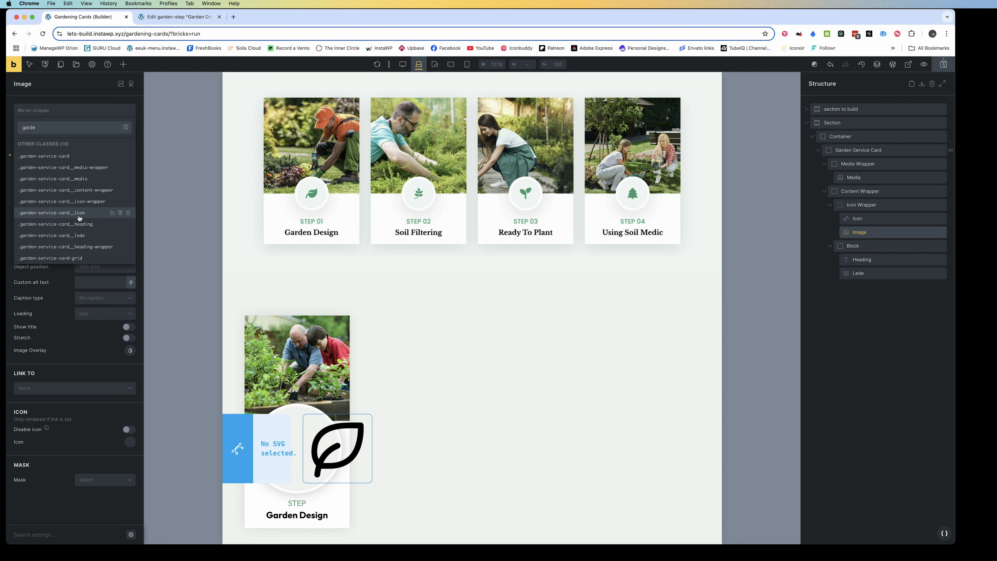
left_click(79, 216)
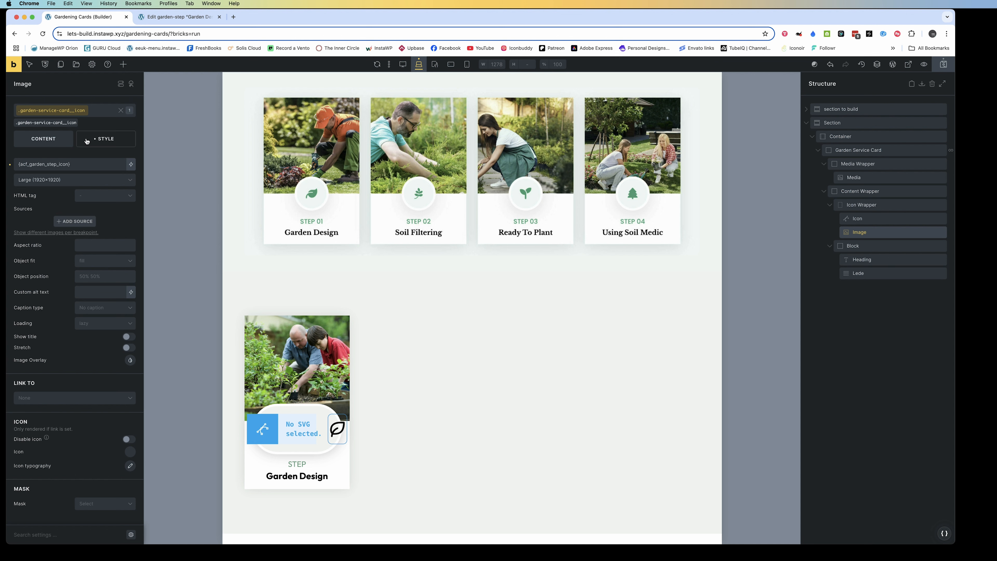
Delete the empty SVG Icon element from the Icon Wrapper, keeping the Image element
left_click(105, 139)
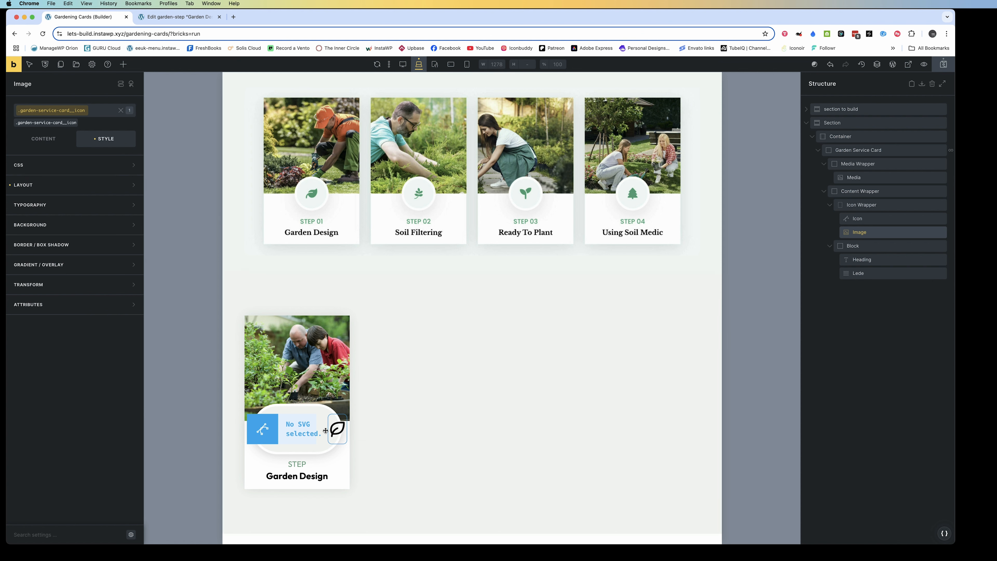
left_click(938, 218)
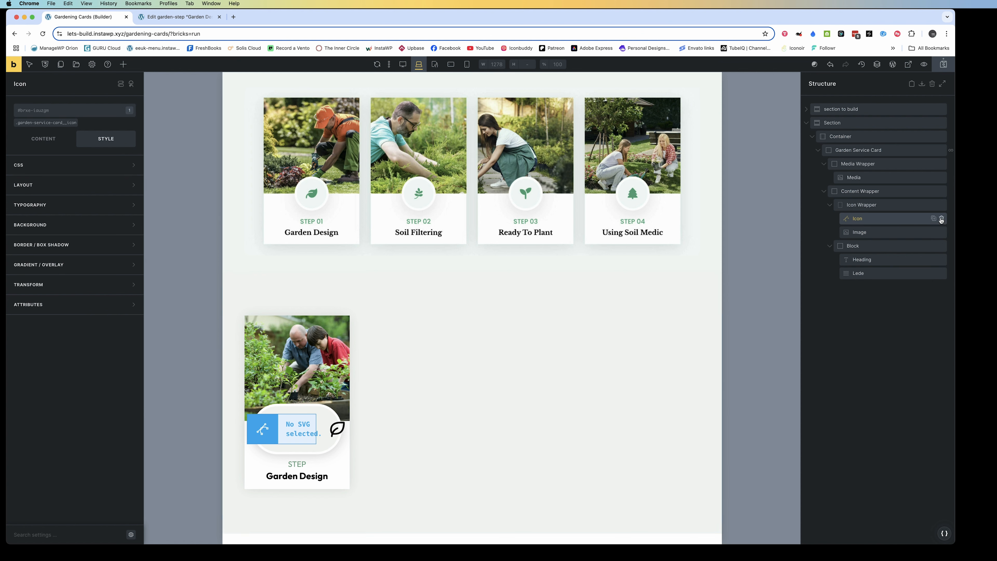
left_click(941, 219)
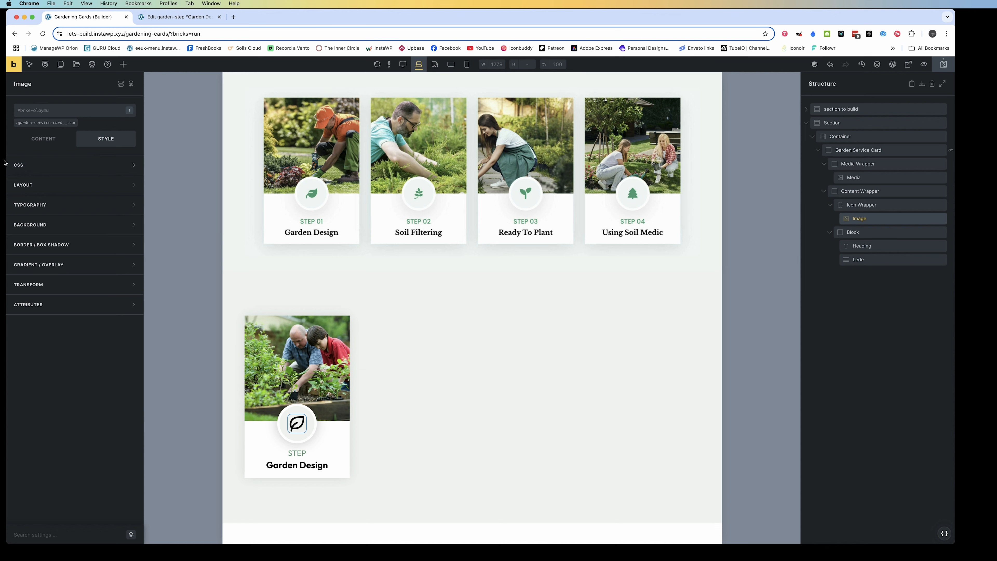
Open the custom CSS of the class garden-service-card__icon on the Image element and start a %root% rule
left_click(36, 140)
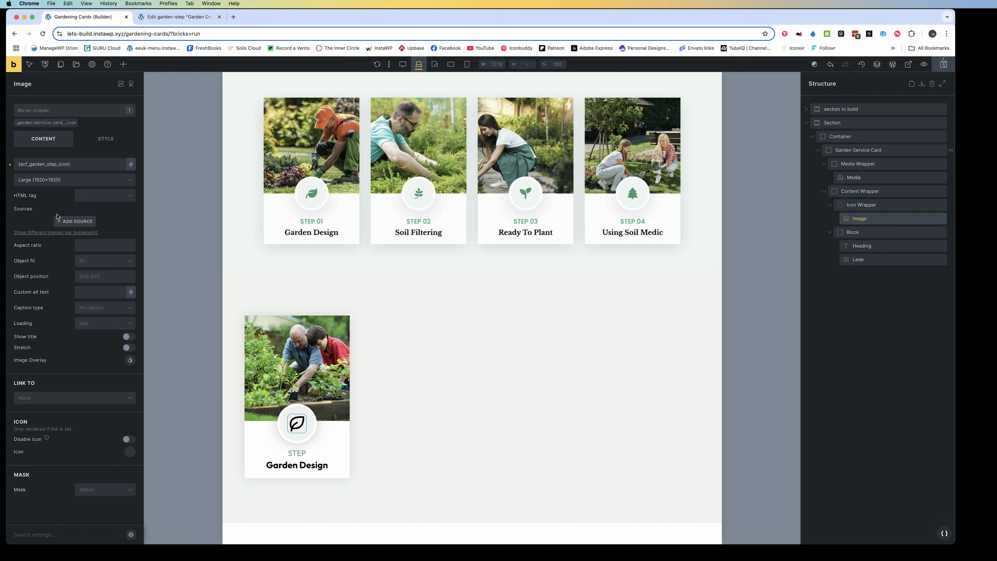
left_click(53, 123)
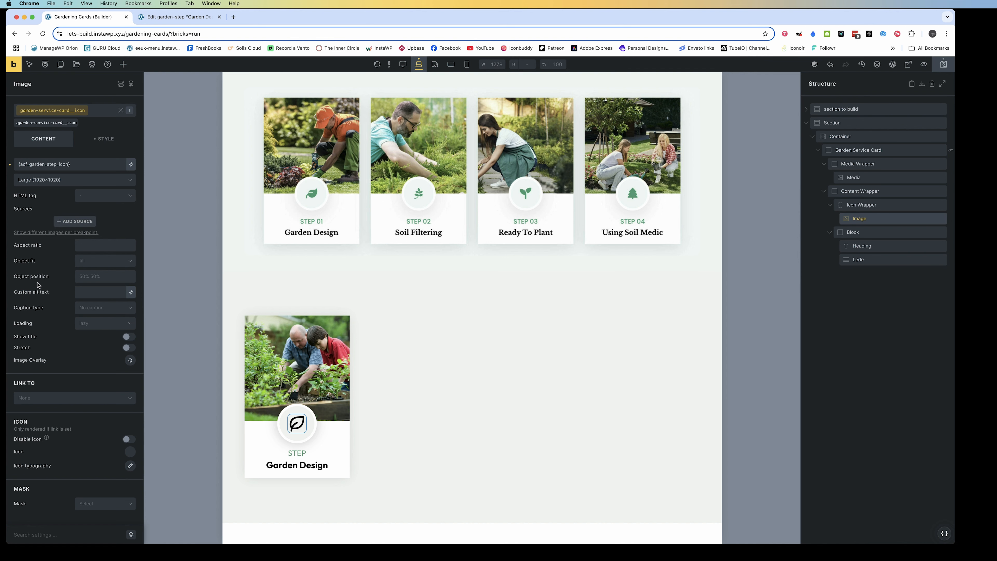
left_click(104, 138)
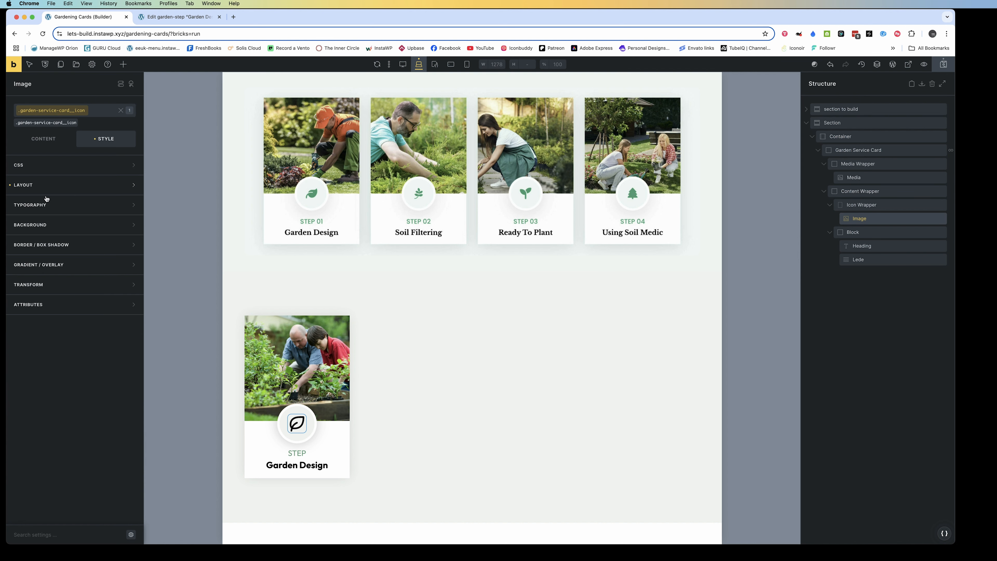
left_click(24, 165)
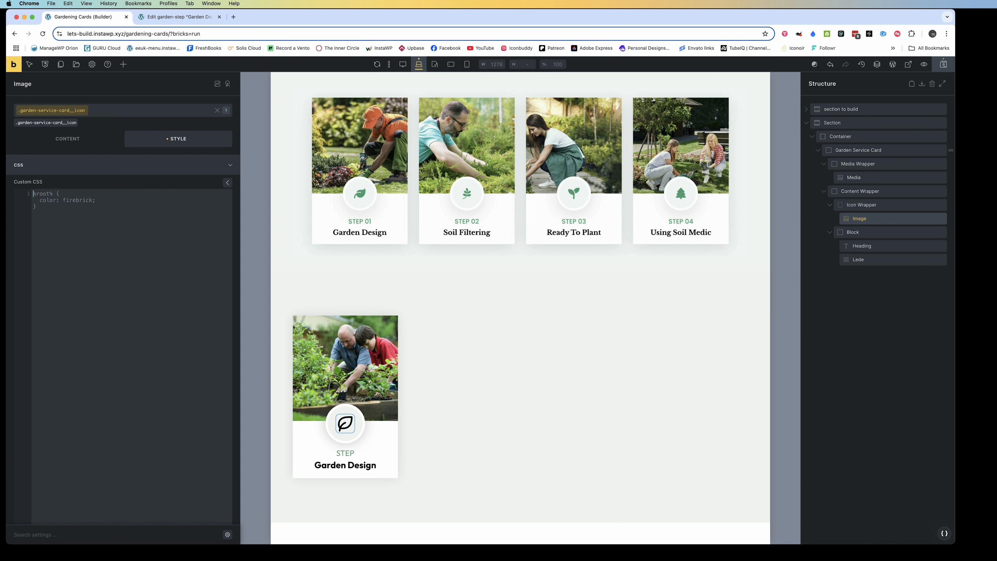
type("r")
key("Tab")
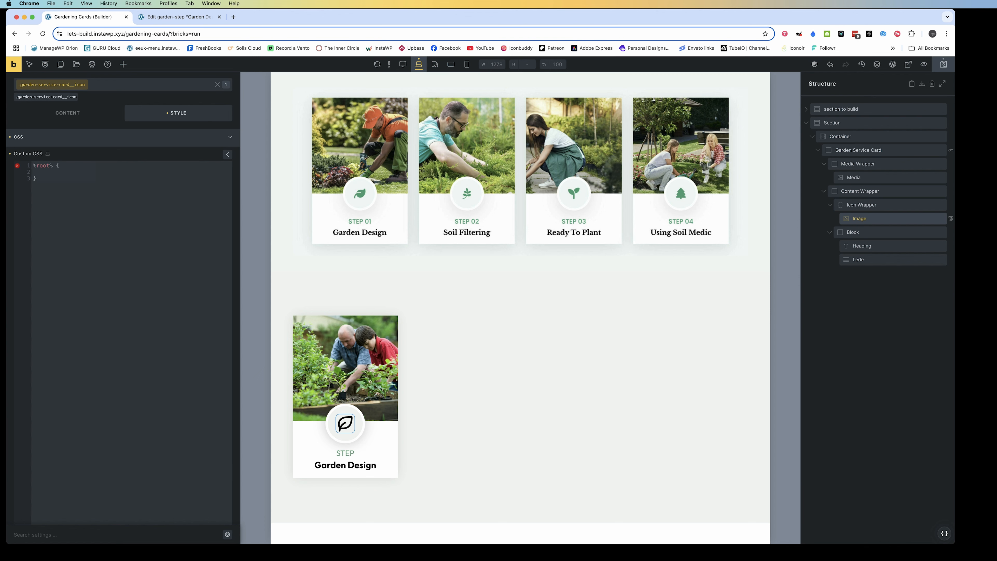
Try a color declaration with the value var(--primary-co) in the icon class's %root% rule
type("co")
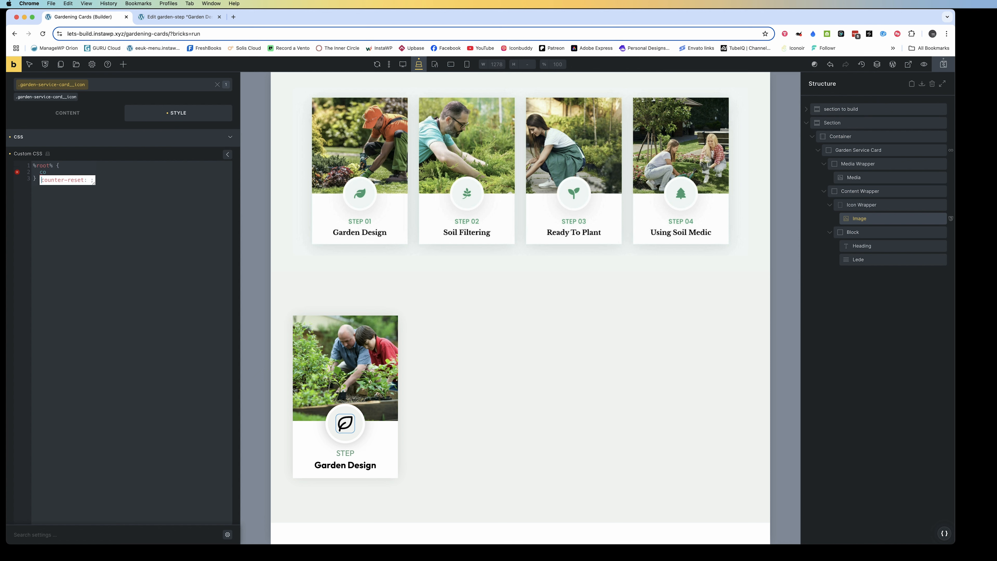
type("lor")
key("Return")
type("--")
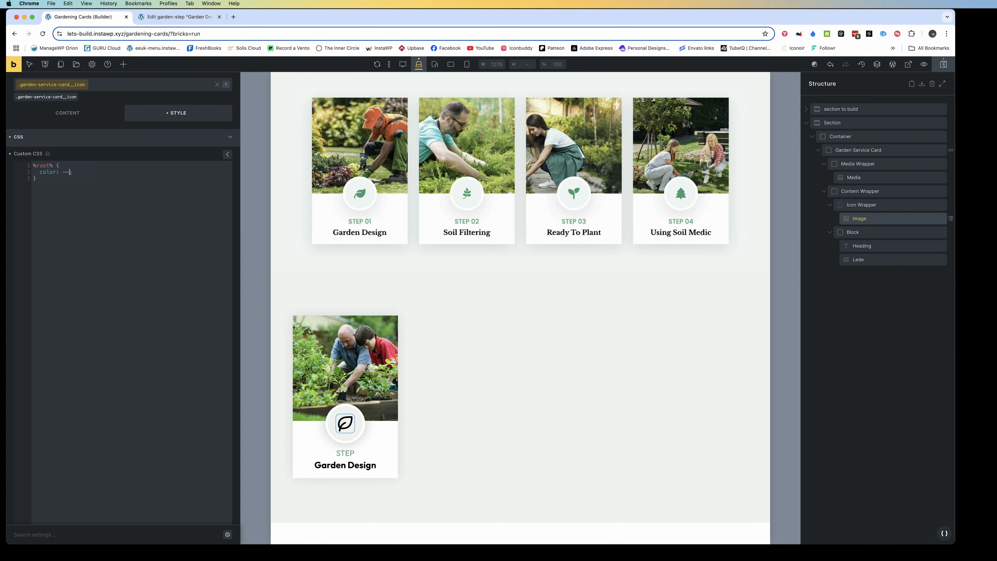
type("primary-col")
key("BackSpace")
left_click(64, 173)
type("var(")
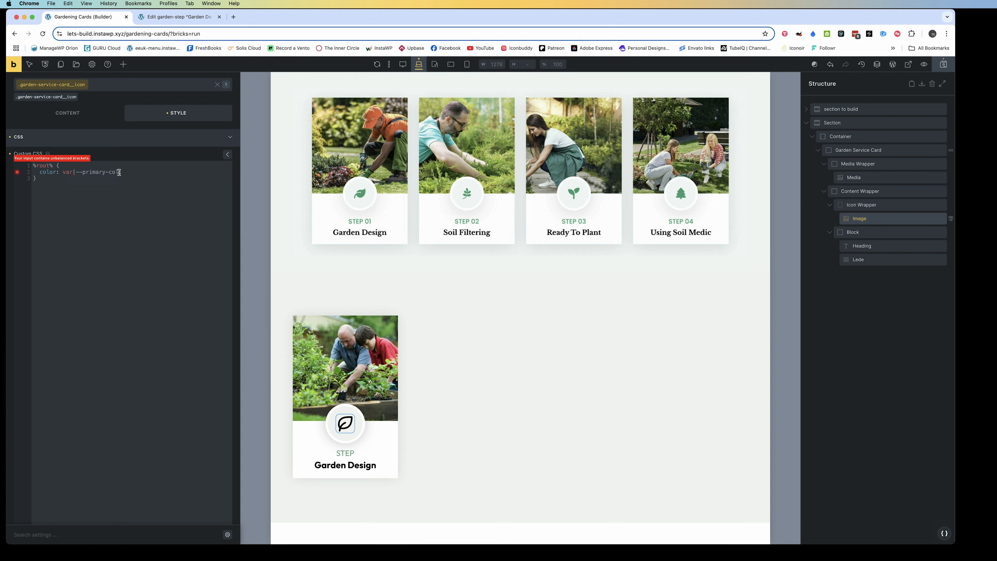
left_click(119, 172)
type(");")
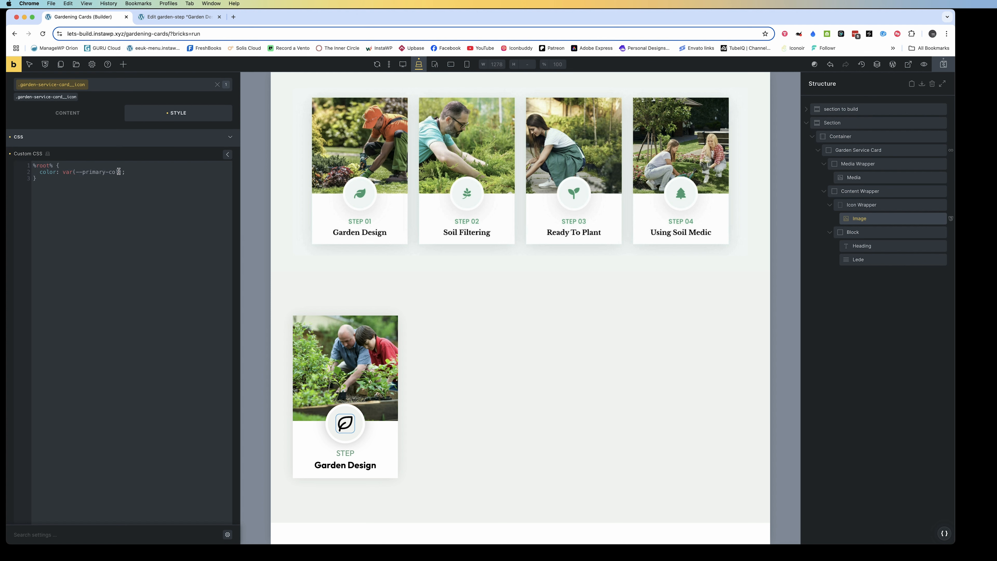
Try green as the value of the color declaration in the icon class's rule
key("BackSpace")
key("BackSpace")
key("BackSpace")
key("BackSpace")
key("BackSpace")
key("BackSpace")
key("BackSpace")
key("BackSpace")
key("BackSpace")
key("BackSpace")
key("BackSpace")
key("BackSpace")
key("BackSpace")
key("BackSpace")
key("BackSpace")
key("BackSpace")
key("BackSpace")
key("BackSpace")
type("green")
Replace the color declaration in the %root% rule with stroke: green
left_click_drag(80, 173, 41, 172)
type("strok")
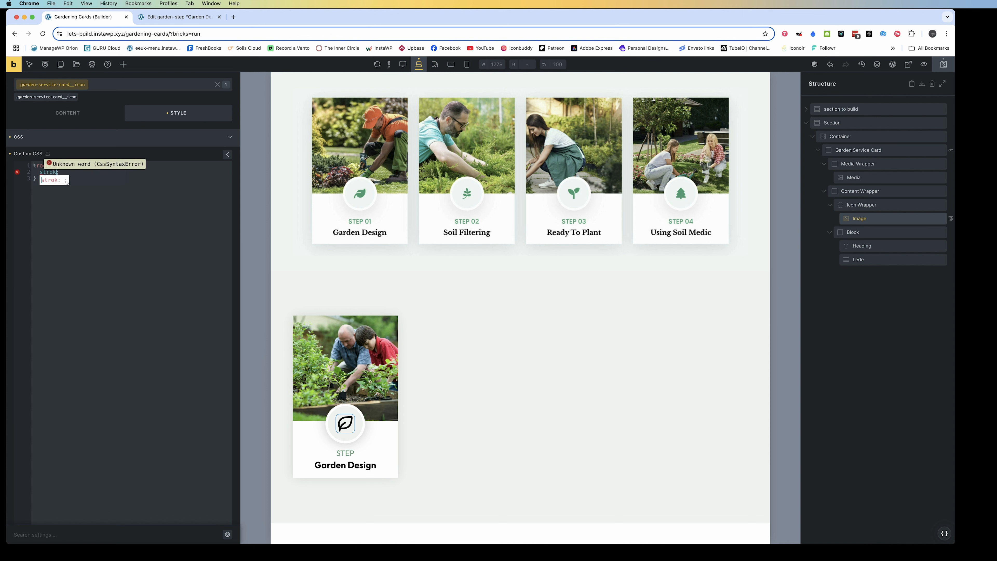
type("e")
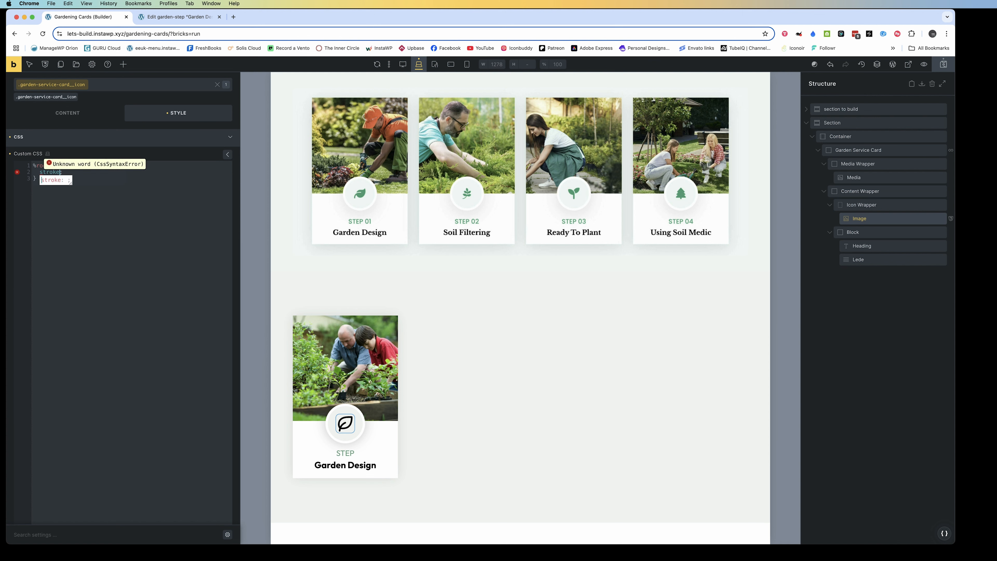
type(": green")
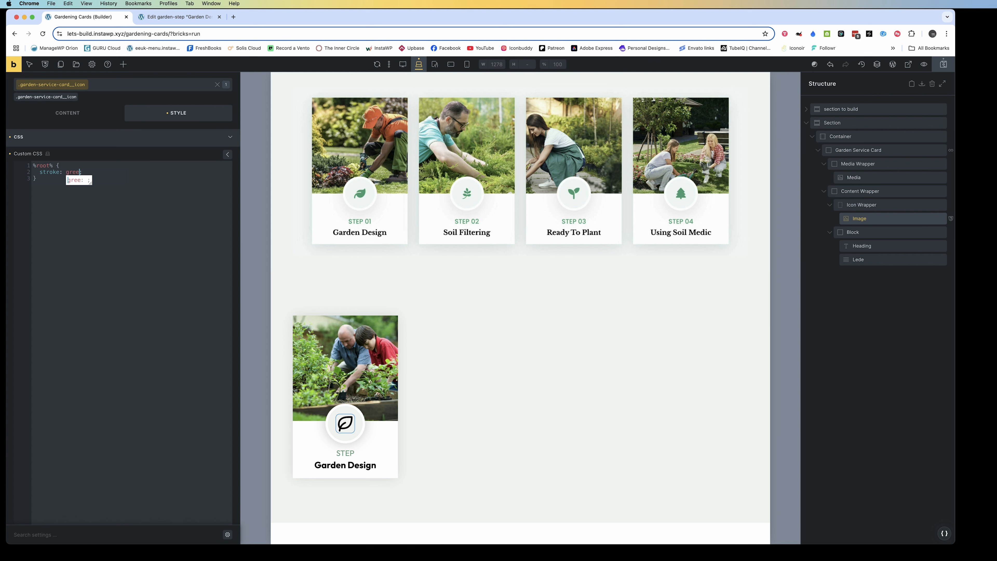
key("Return")
key("BackSpace")
Add the declaration path: green; below the stroke line in the icon class's %root% rule
left_click(96, 173)
key("Return")
type("path: green")
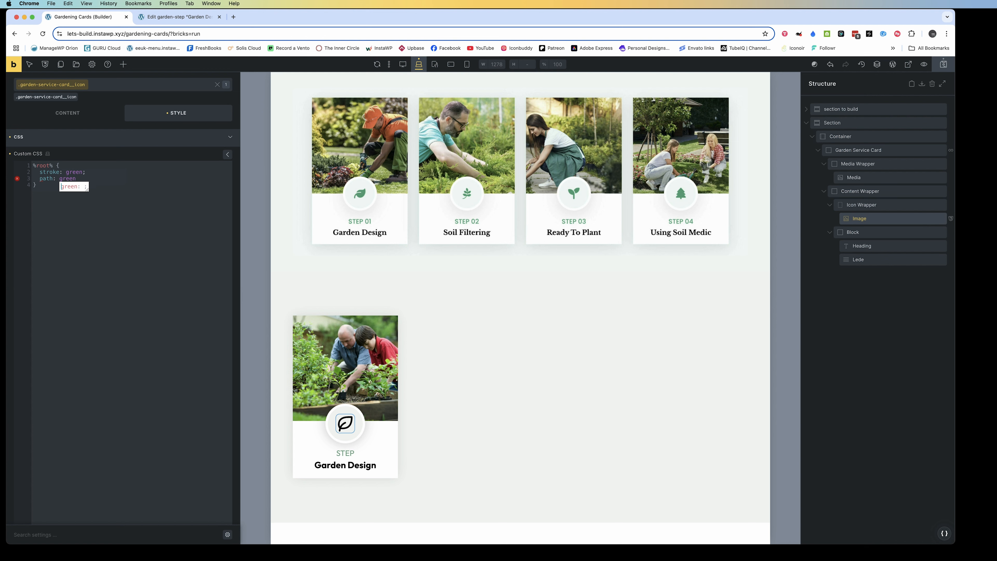
type(";")
key("Return")
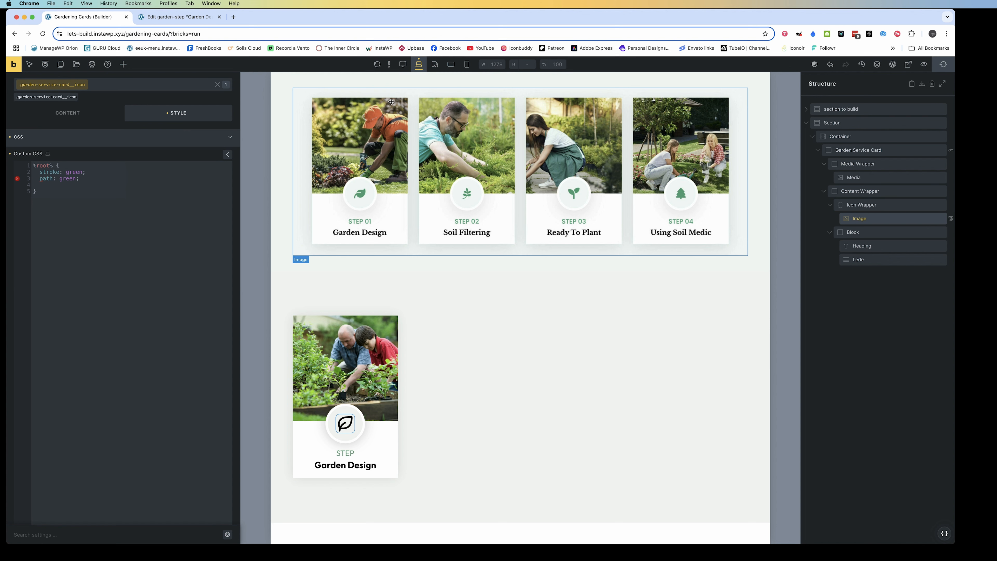
Save the page and view the new Garden Design card on the frontend
left_click(943, 64)
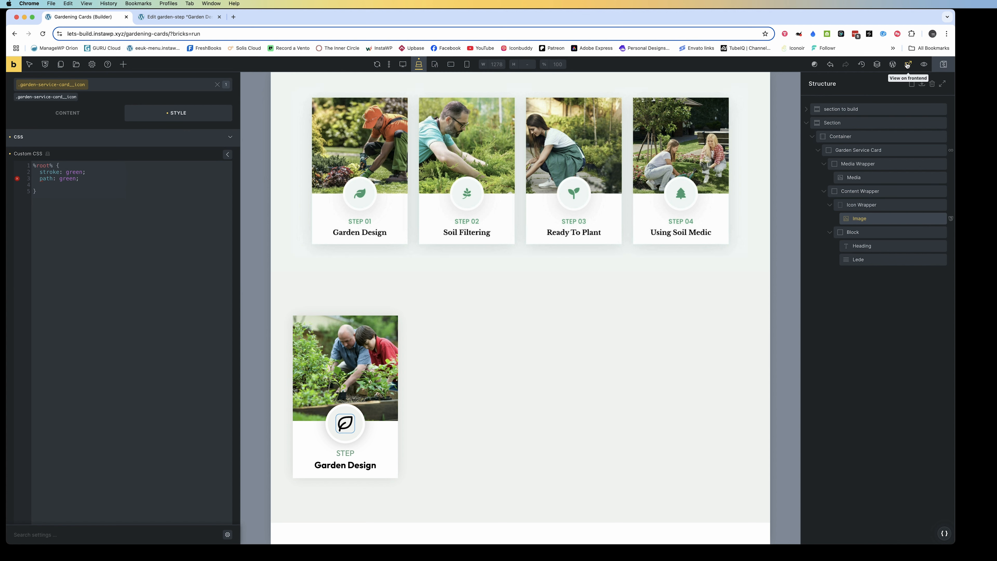
left_click(908, 65)
left_click(191, 18)
left_click(263, 16)
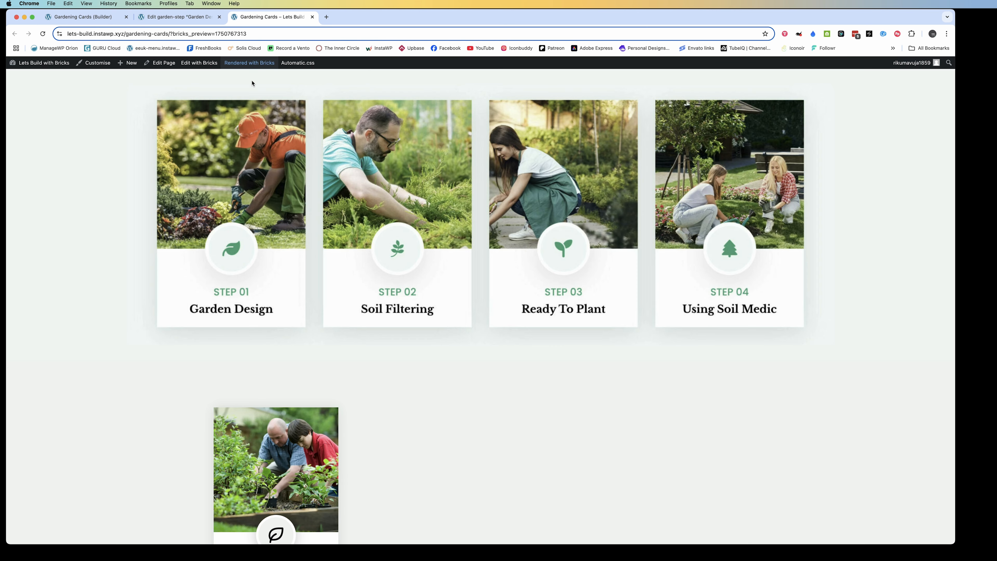
scroll(268, 204, "down", 3)
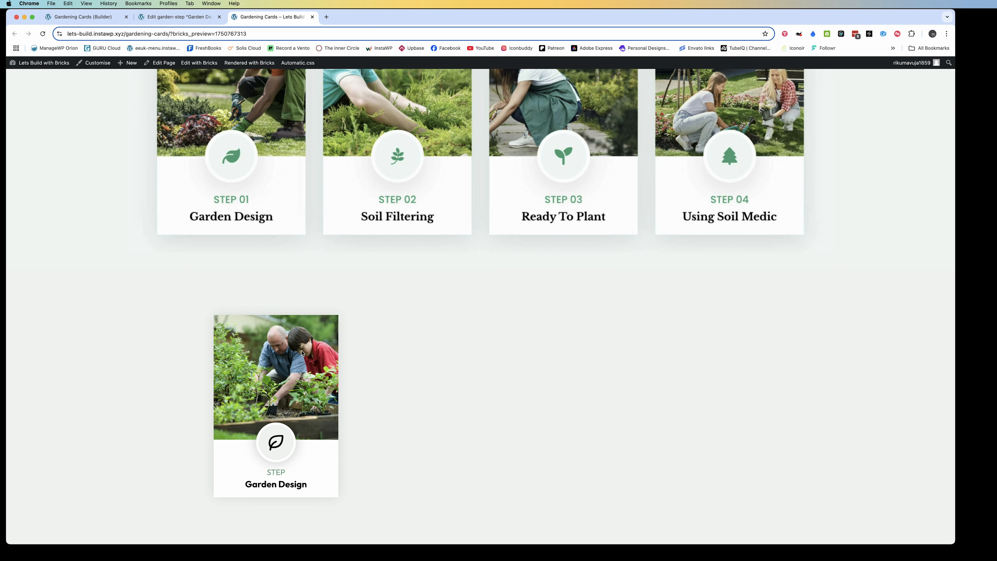
Inspect the Garden Design card's leaf icon in the browser developer tools, examining its stroke declaration and other CSS rules
right_click(279, 441)
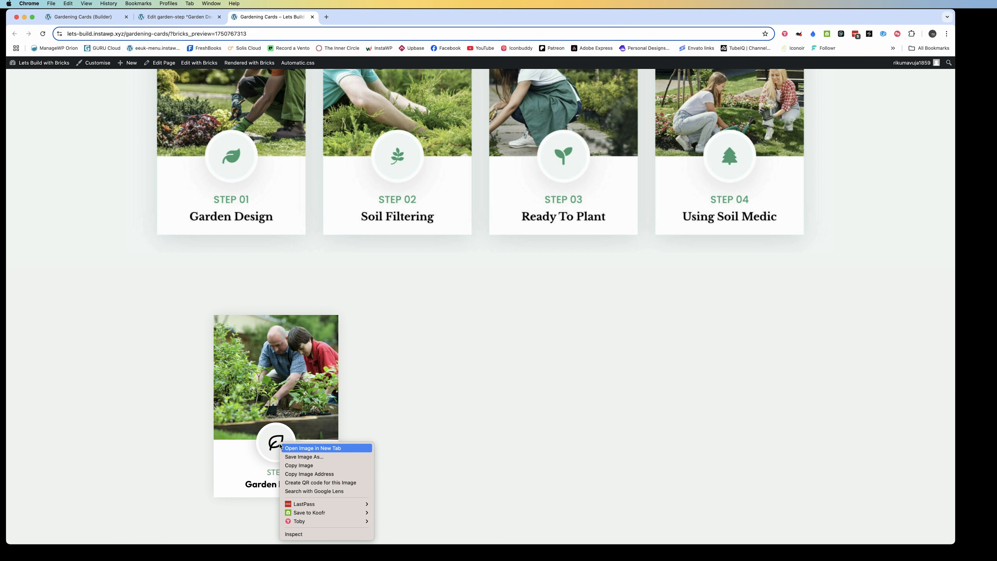
left_click(293, 534)
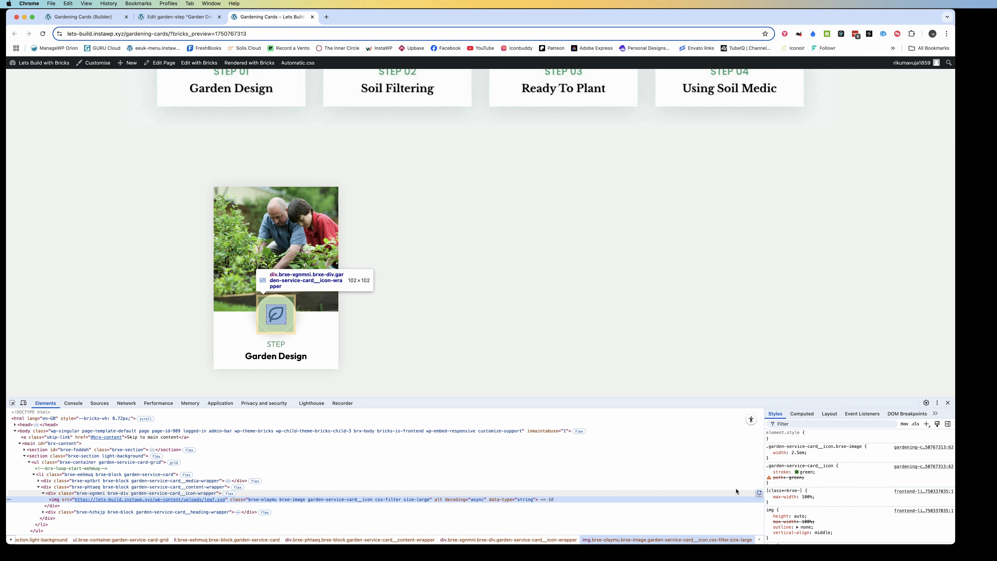
left_click(768, 472)
scroll(772, 474, "down", 3)
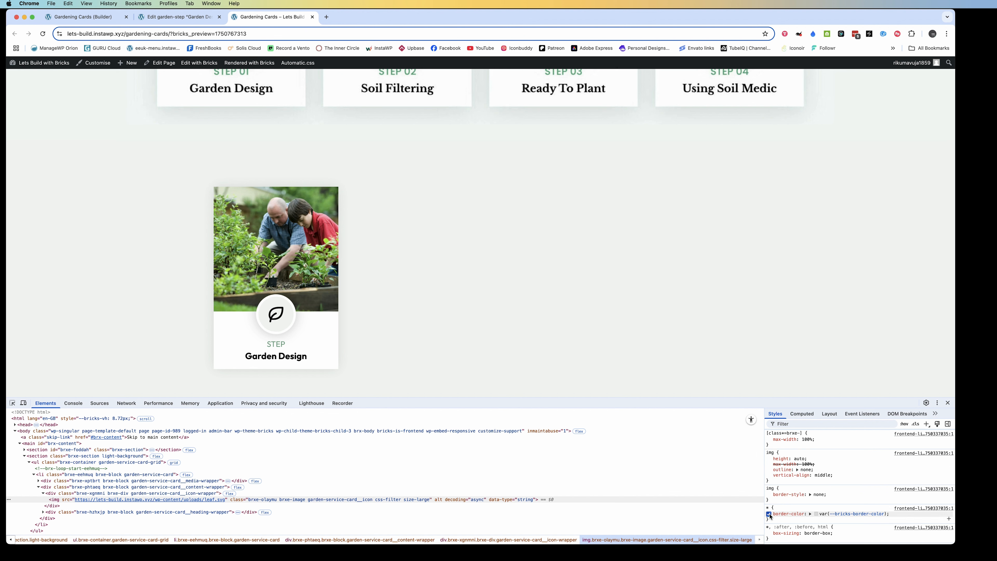
scroll(771, 518, "down", 3)
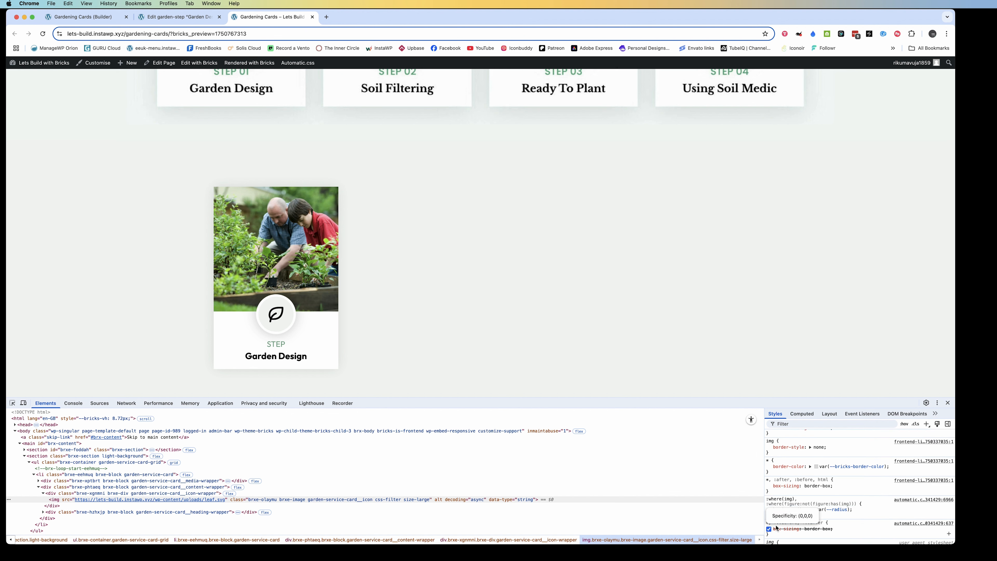
scroll(775, 526, "down", 2)
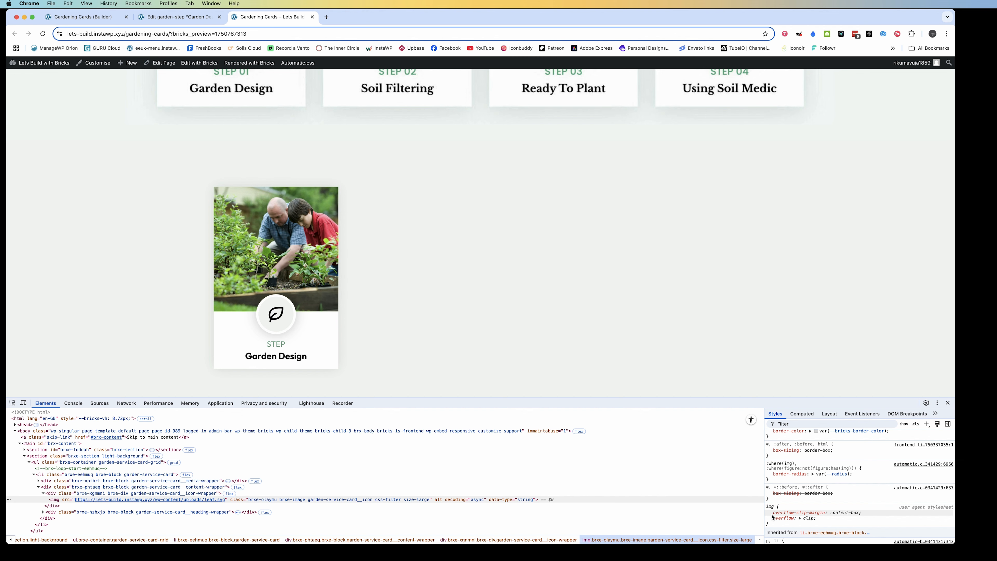
left_click(948, 403)
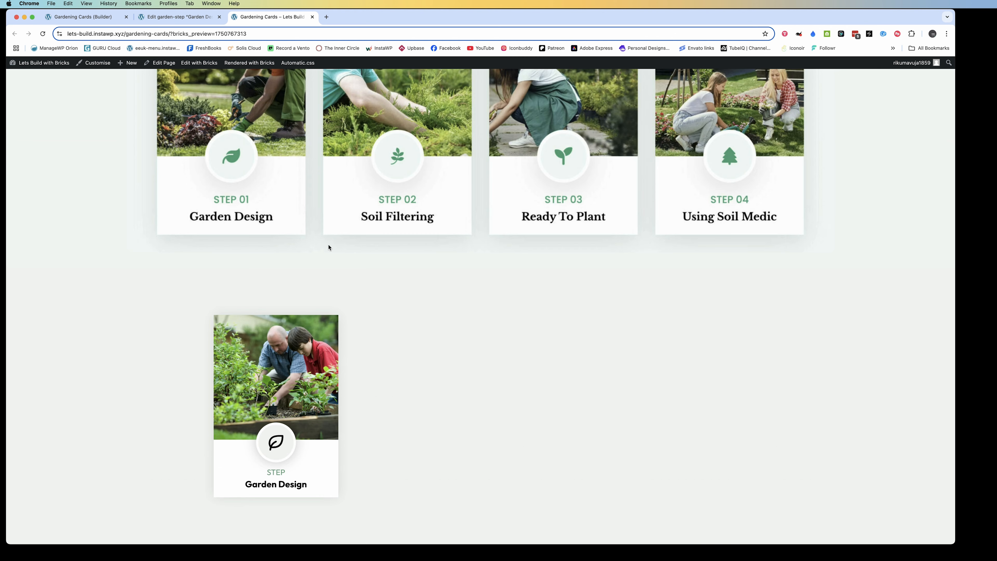
Return to the Bricks builder and add an SVG element after the Image in the Icon Wrapper
left_click(82, 16)
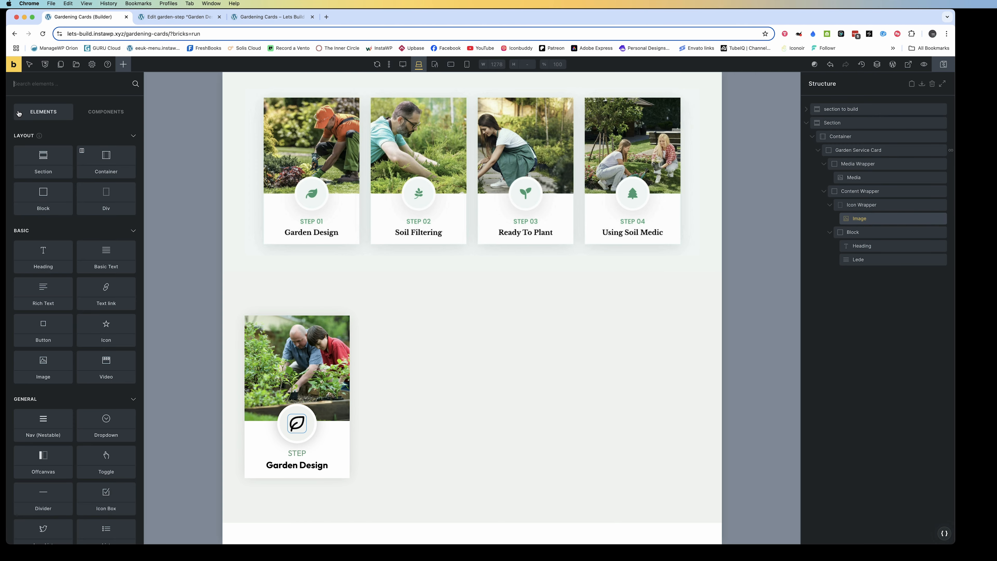
type("svg")
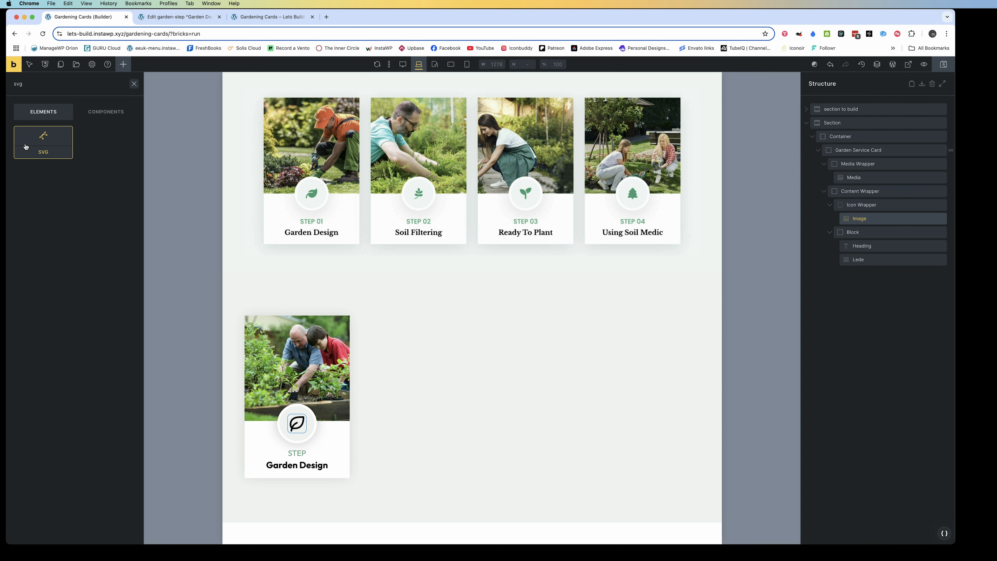
left_click_drag(25, 147, 297, 426)
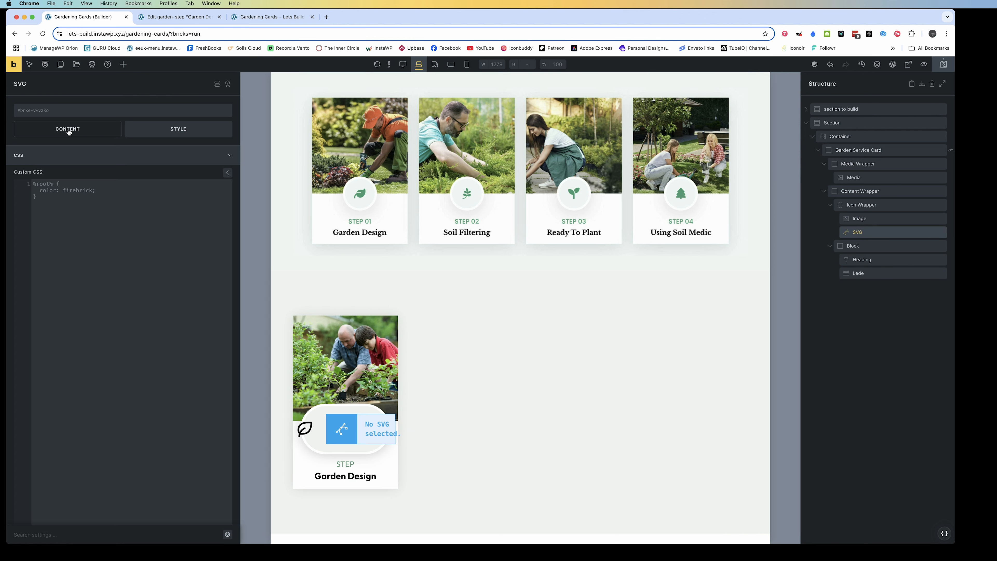
Set the SVG element's source to dynamic data from the ACF garden step icon field (acf_garden_step_icon)
left_click(68, 131)
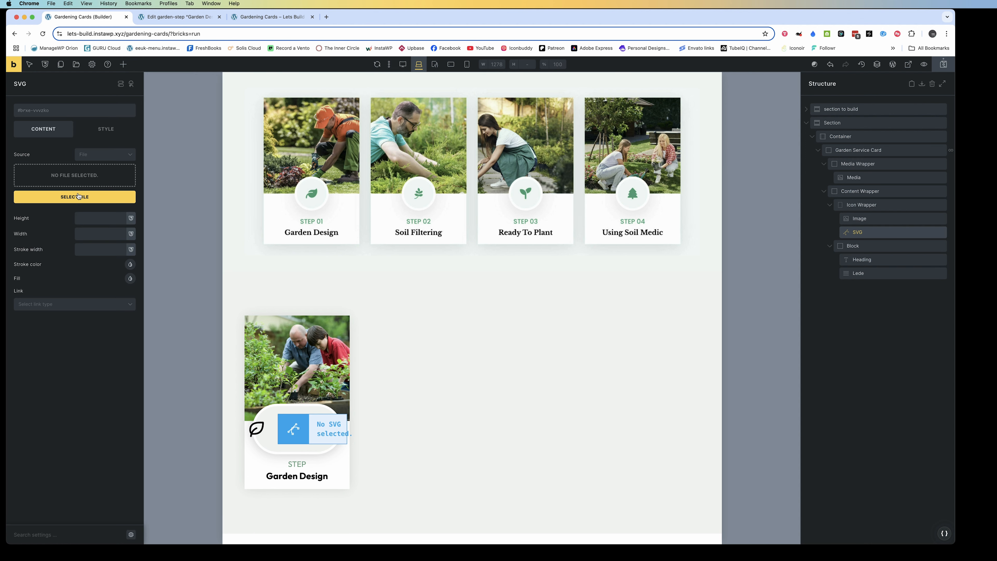
left_click(103, 156)
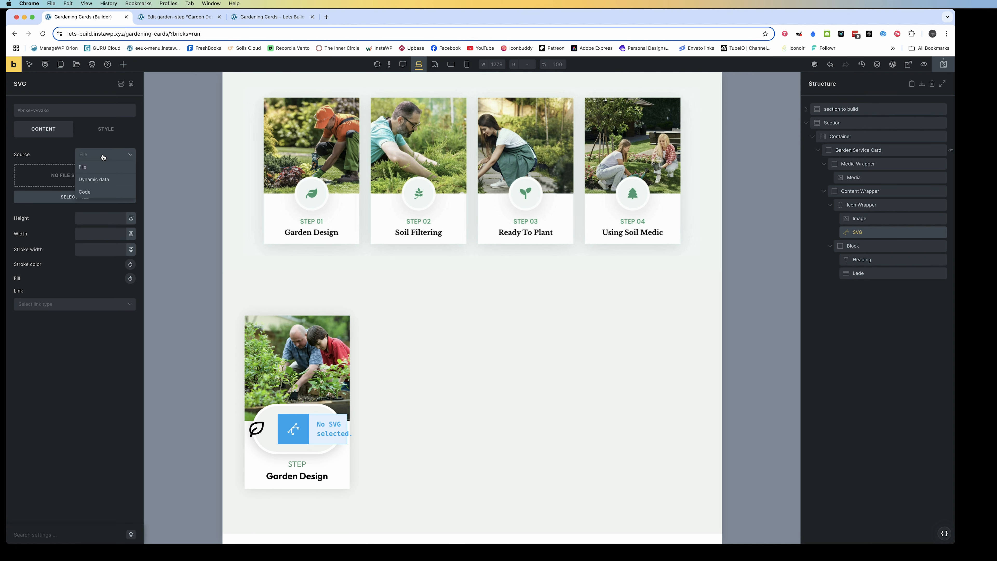
left_click(94, 179)
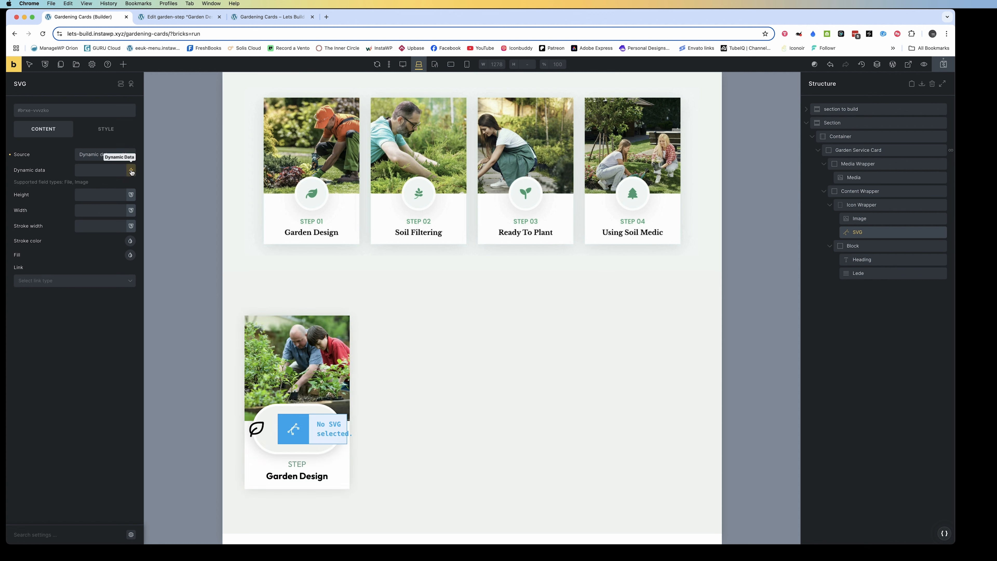
left_click(131, 170)
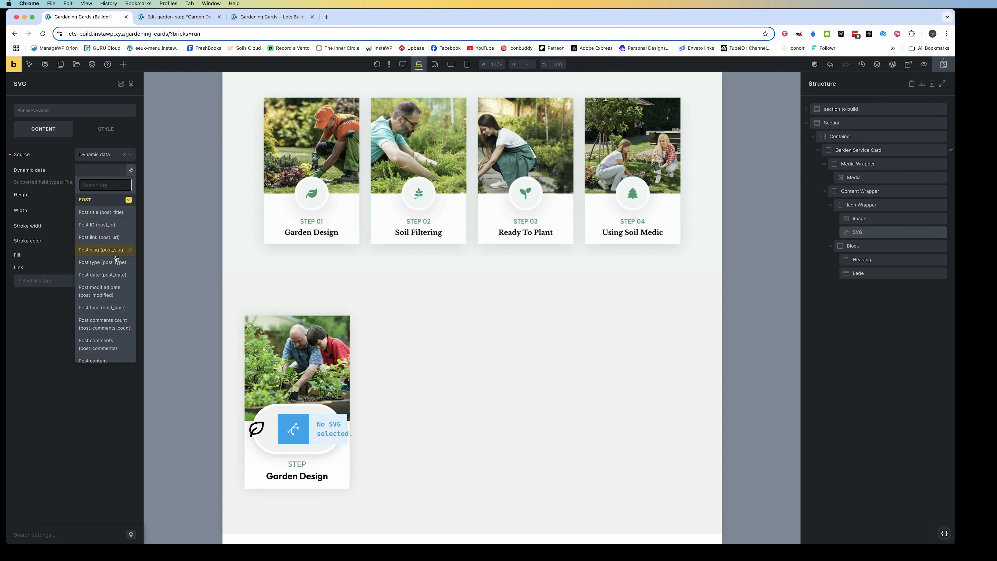
type("icon")
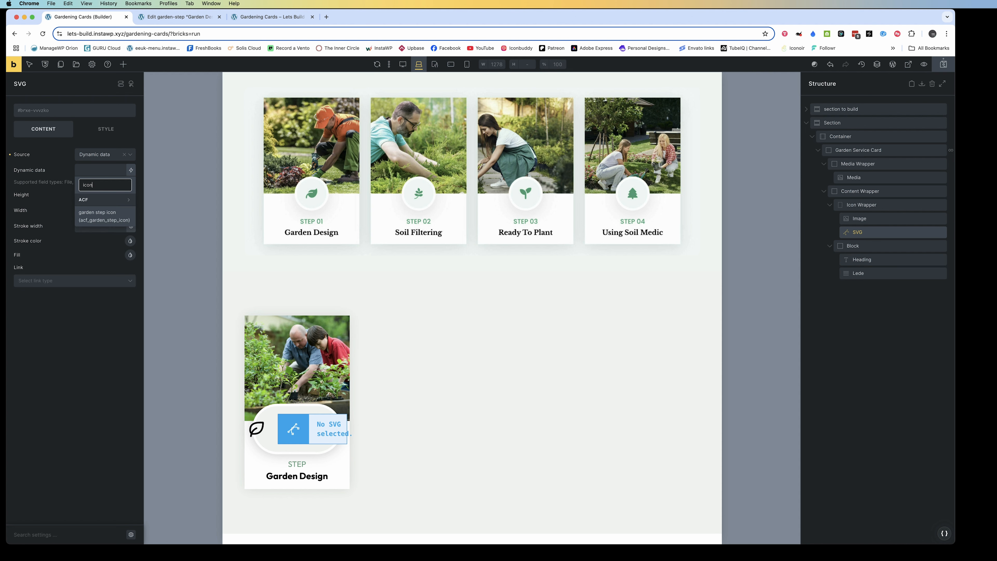
left_click(99, 219)
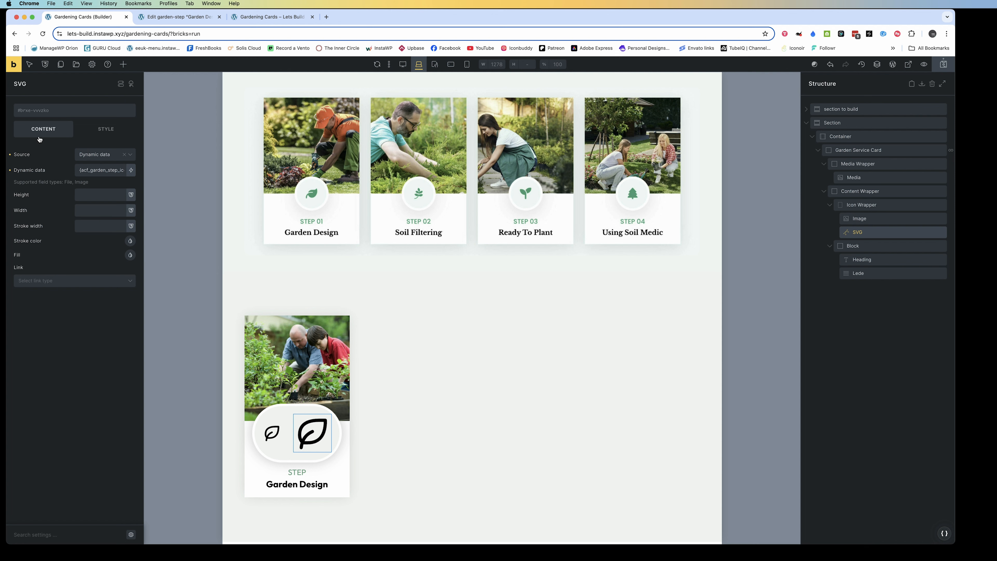
Assign the garden-service-card__icon class to the SVG element and delete the old Image element from the Icon Wrapper
left_click(62, 111)
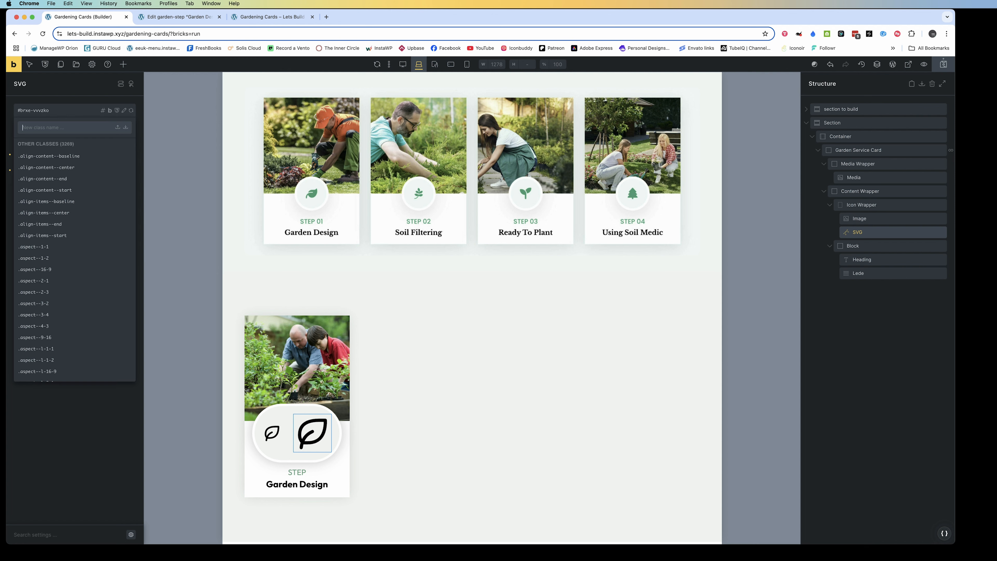
type("gard")
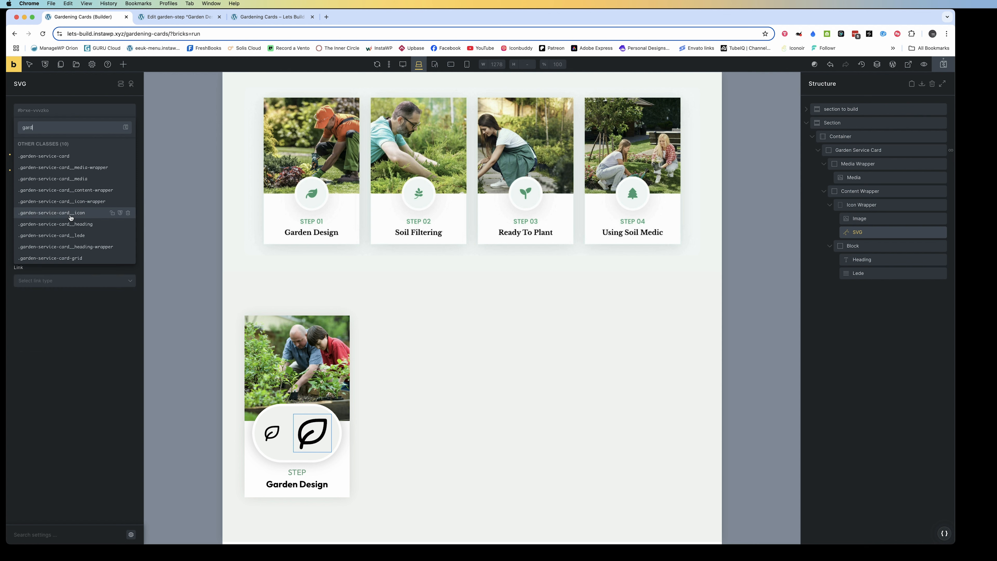
left_click(69, 217)
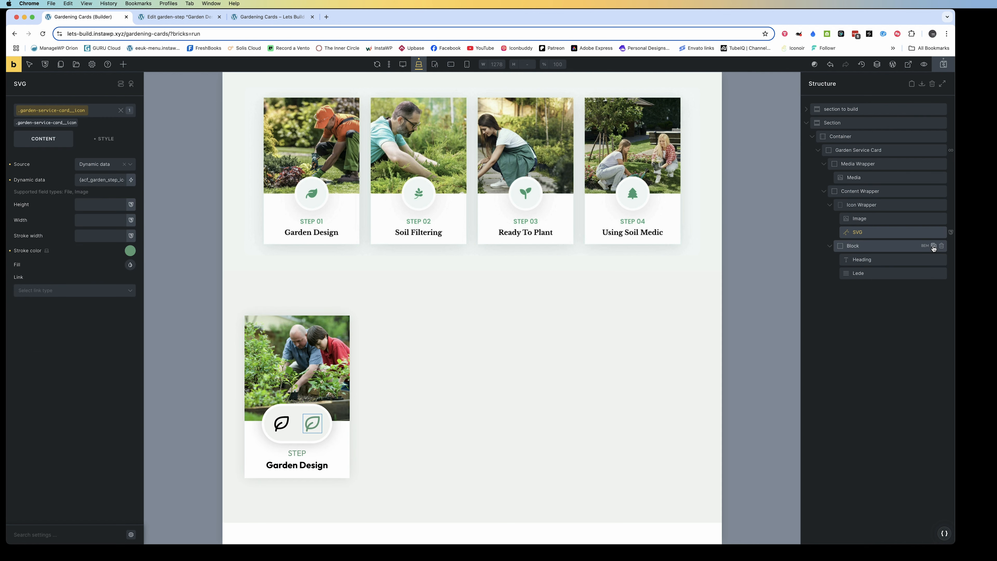
left_click(942, 218)
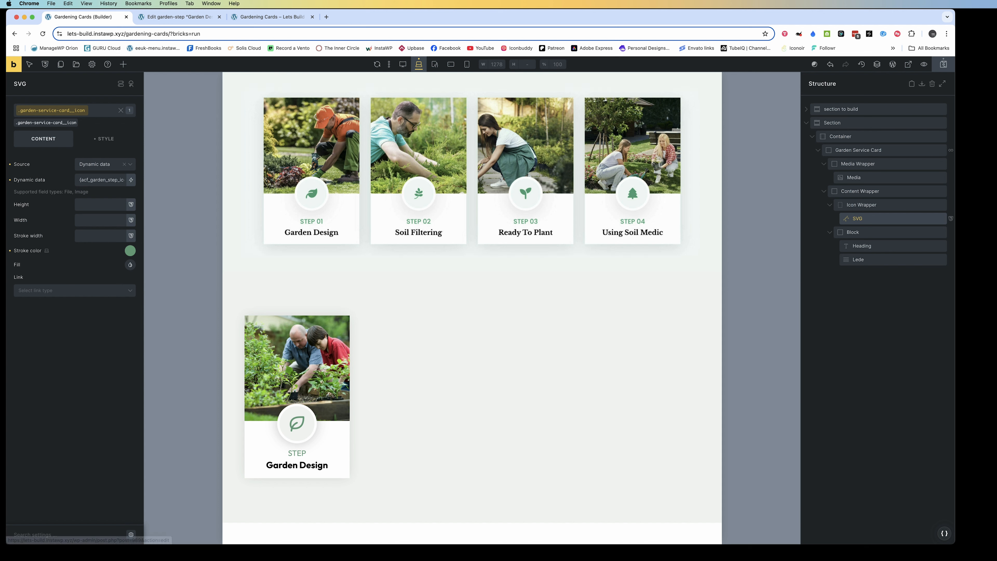
Save the page and view the Garden Design card with its SVG icon on the frontend
left_click(944, 64)
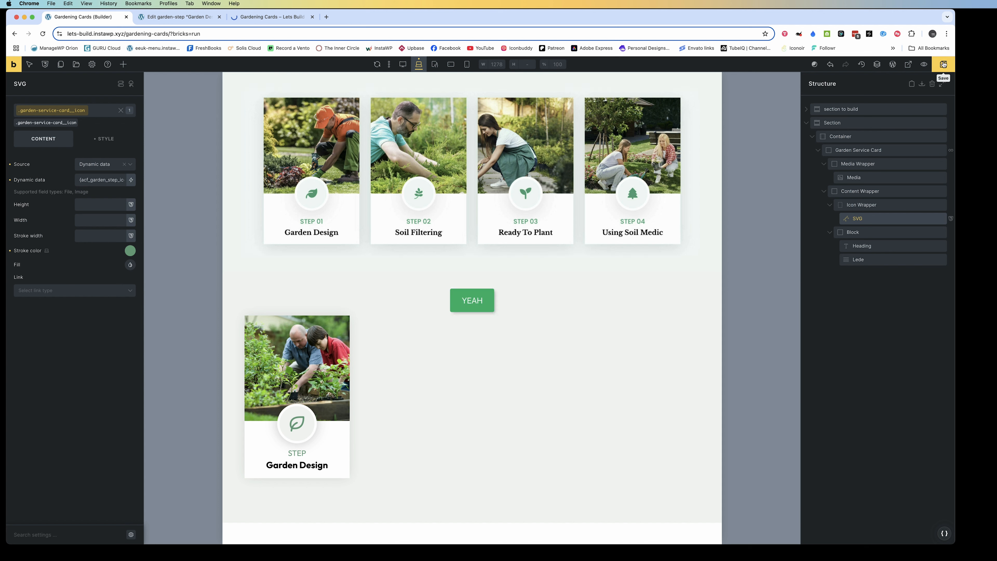
left_click(179, 17)
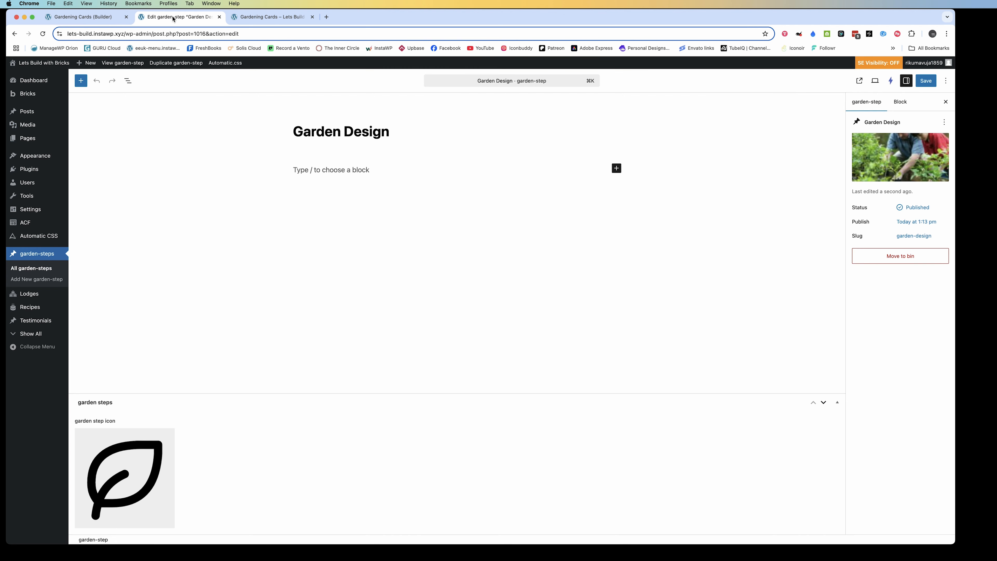
left_click(252, 17)
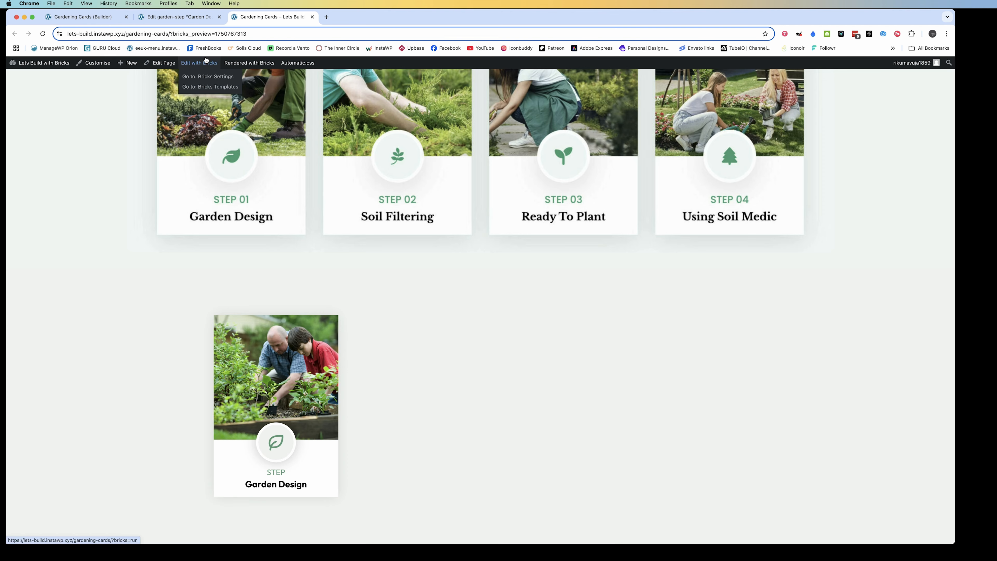
Return to the garden-step editor and start a new garden-step titled "Soil Filtering"
left_click(168, 17)
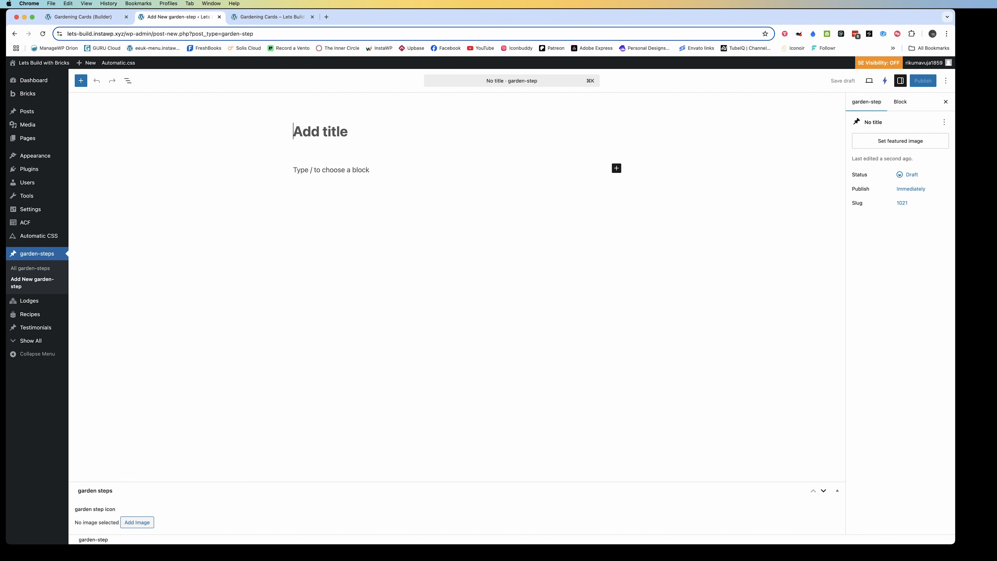
type("Soil")
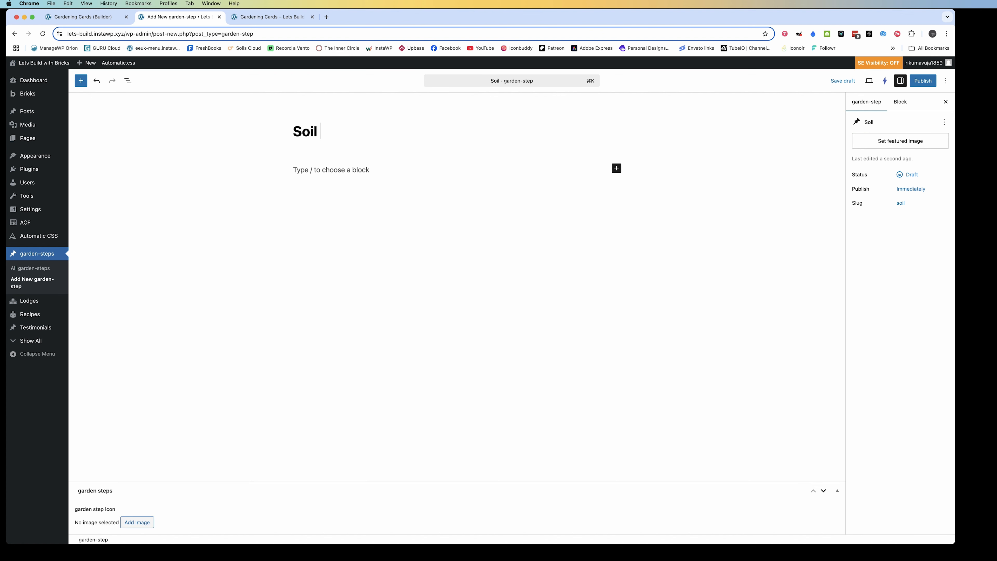
type(" Filte")
key("BackSpace")
type("teri")
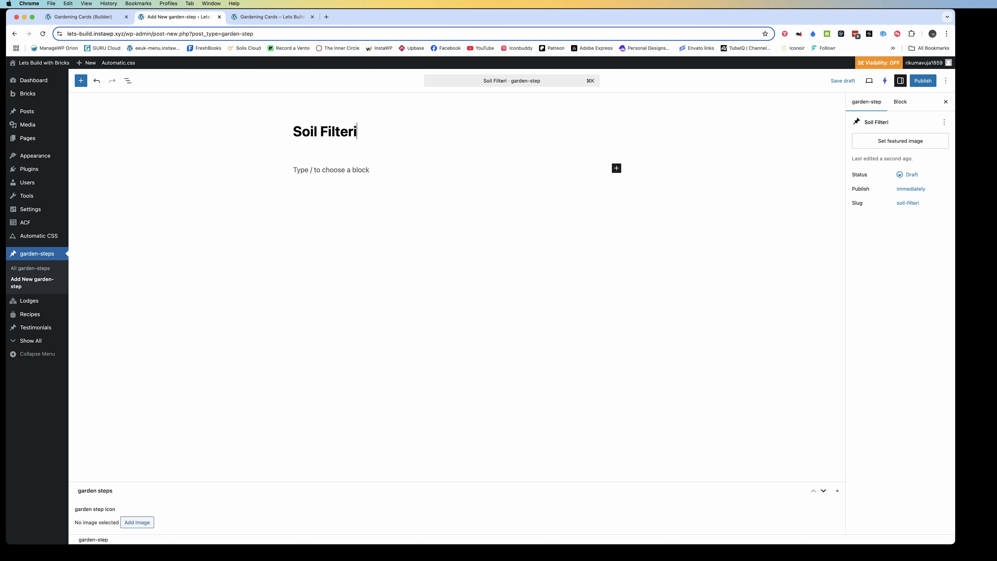
type("ng")
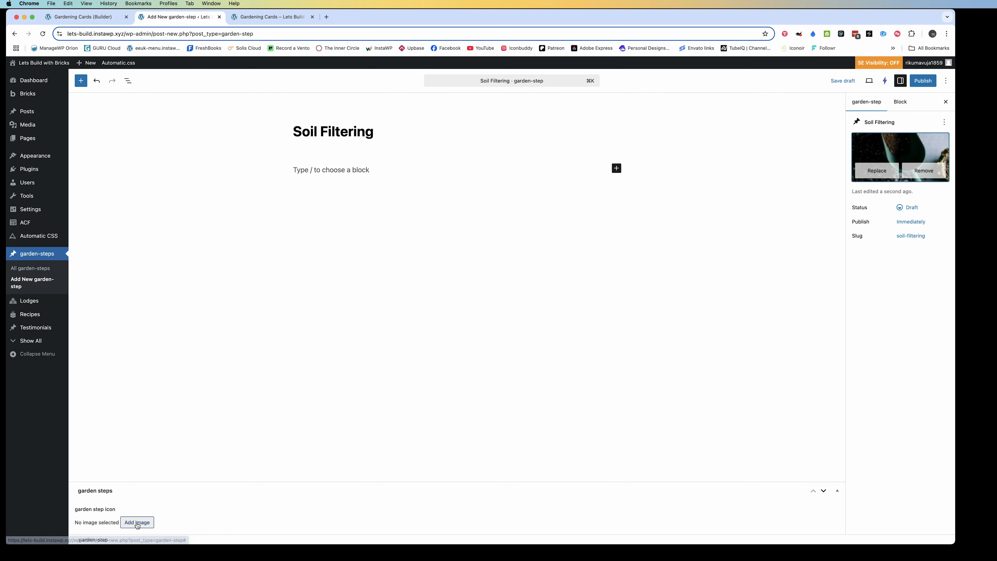
Give the Soil Filtering step the garden trowel photo as featured image and garden-cart.svg as its icon, and publish it
left_click(138, 521)
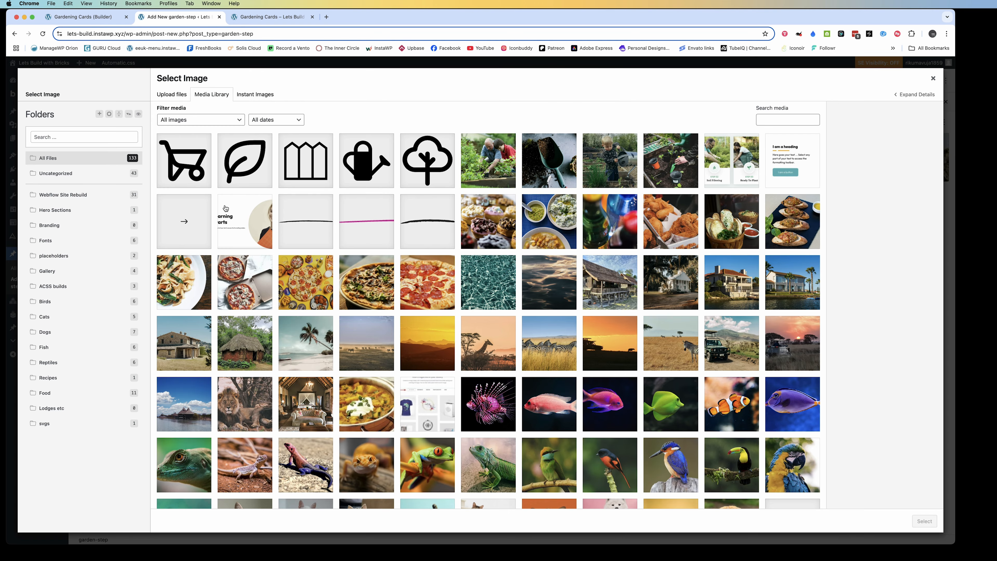
left_click(194, 173)
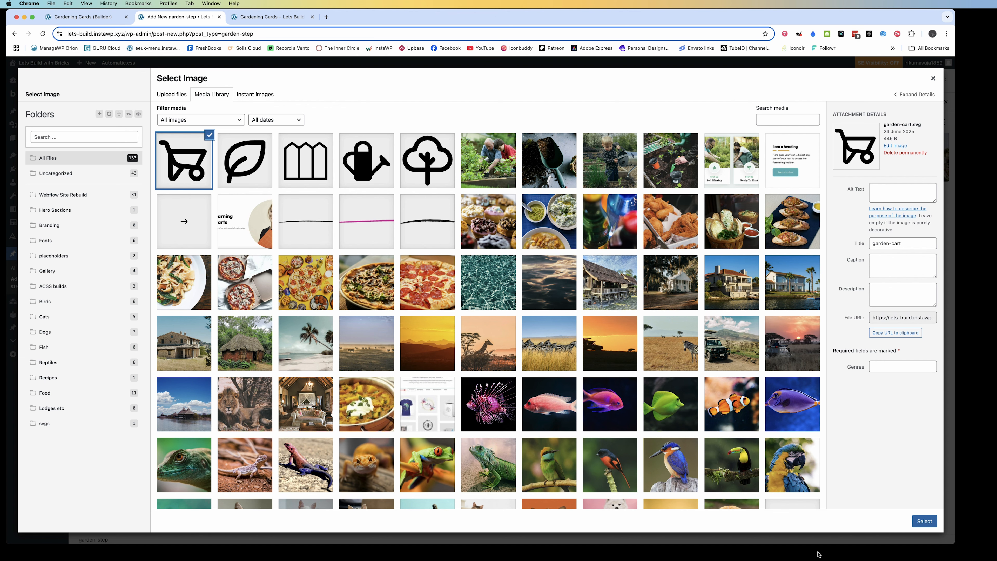
left_click(923, 81)
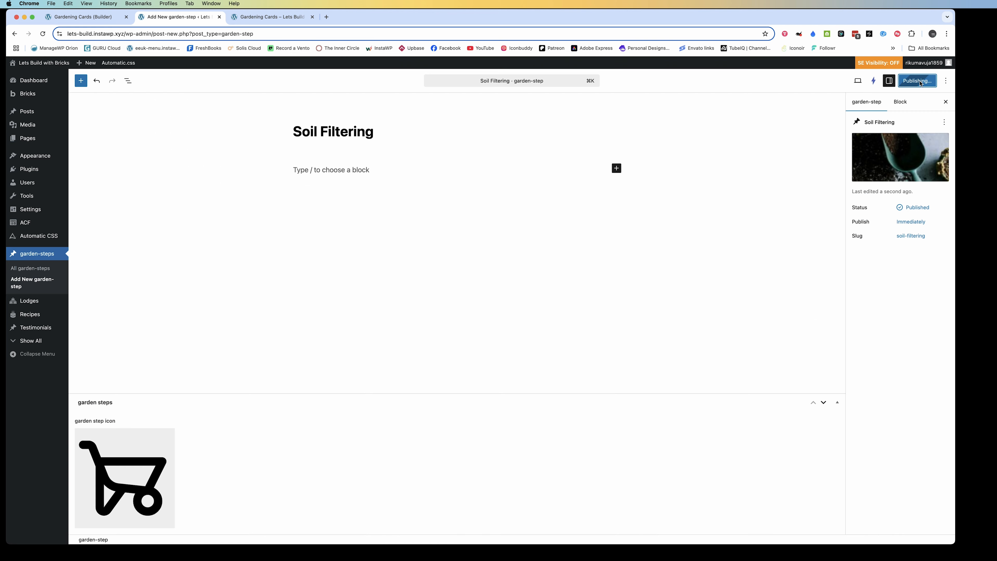
Reload the frontend gardening cards page to check the Soil Filtering card, and return to the garden-step editor
left_click(263, 18)
left_click(43, 33)
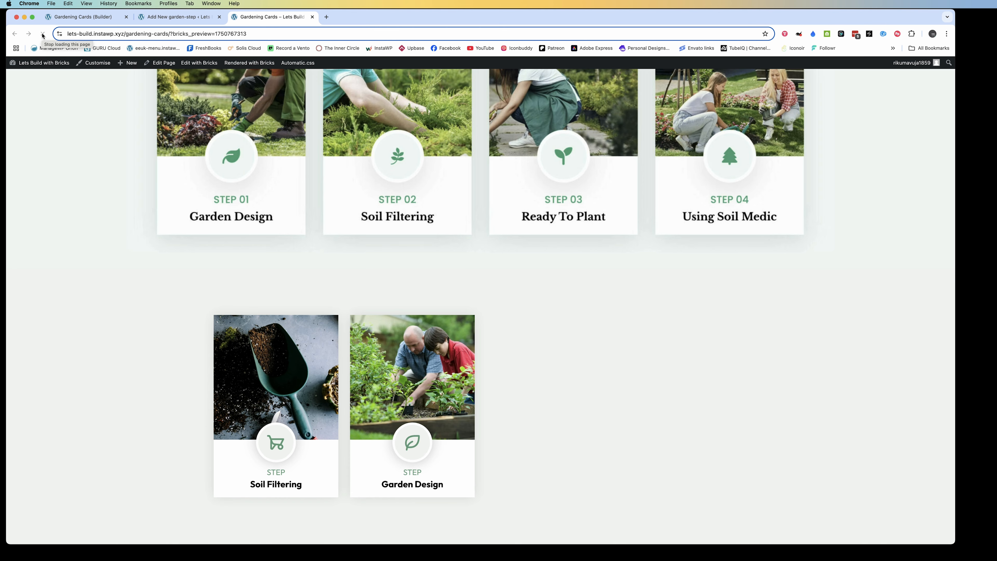
left_click(179, 17)
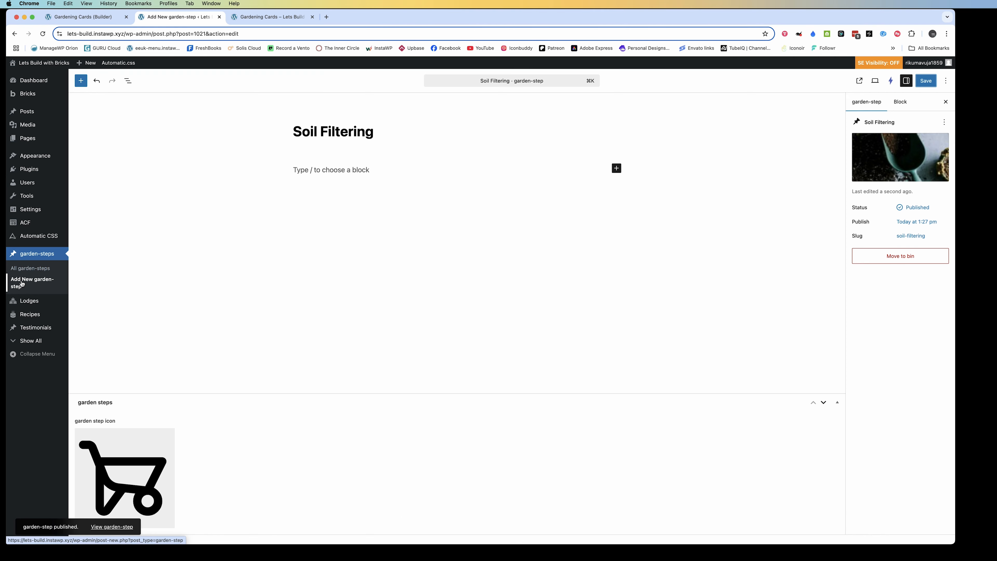
Create another new garden-step titled "Ready to plant"
left_click(21, 282)
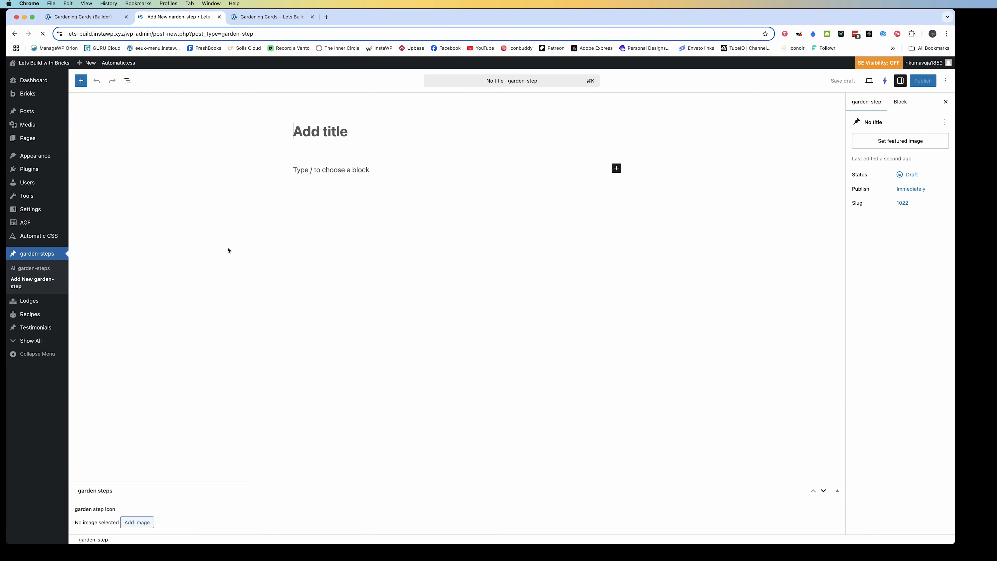
left_click(313, 134)
type("Ready to")
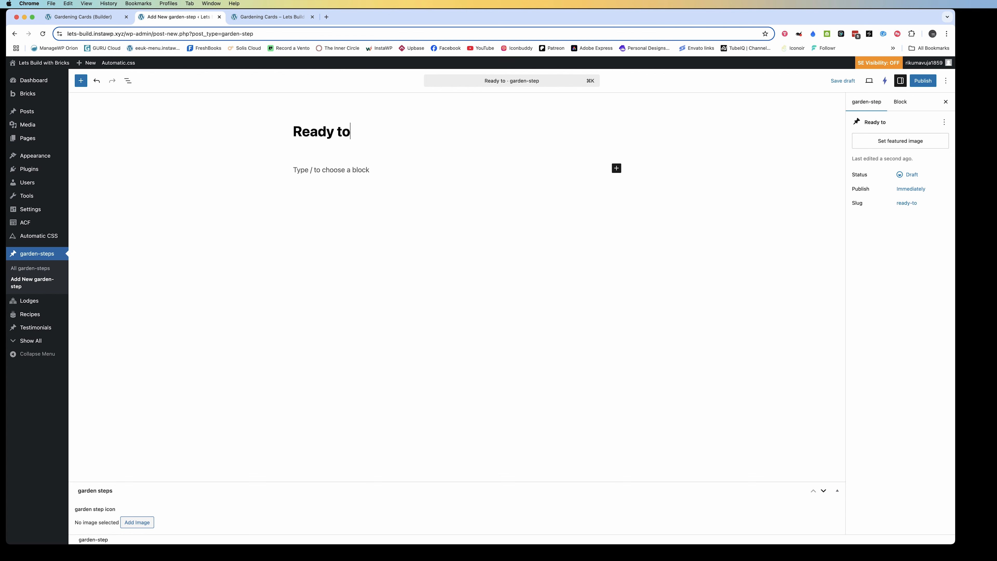
type(" plan")
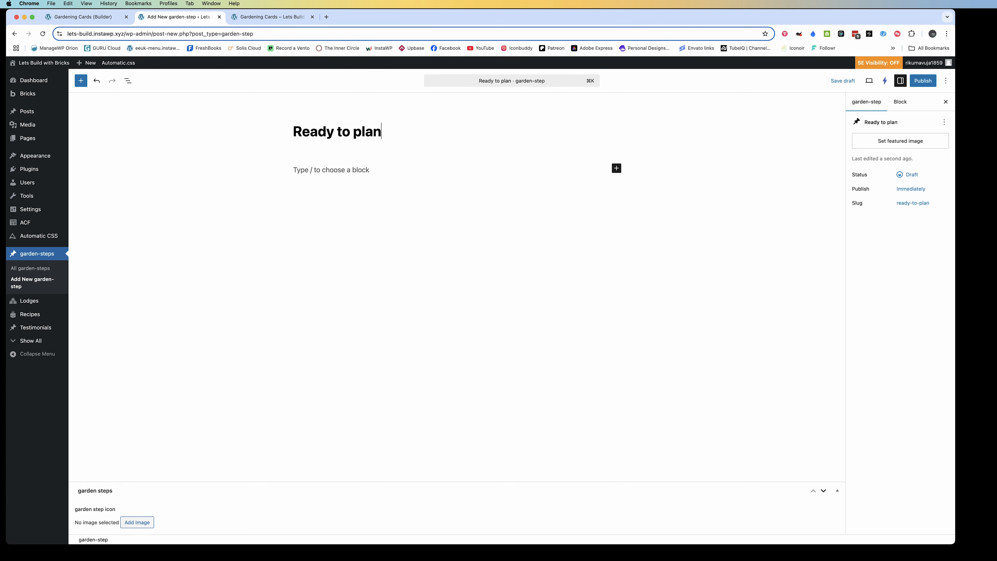
type("t")
Set the photo of the boy with a watering can as the Ready to plant step's featured image
left_click(900, 141)
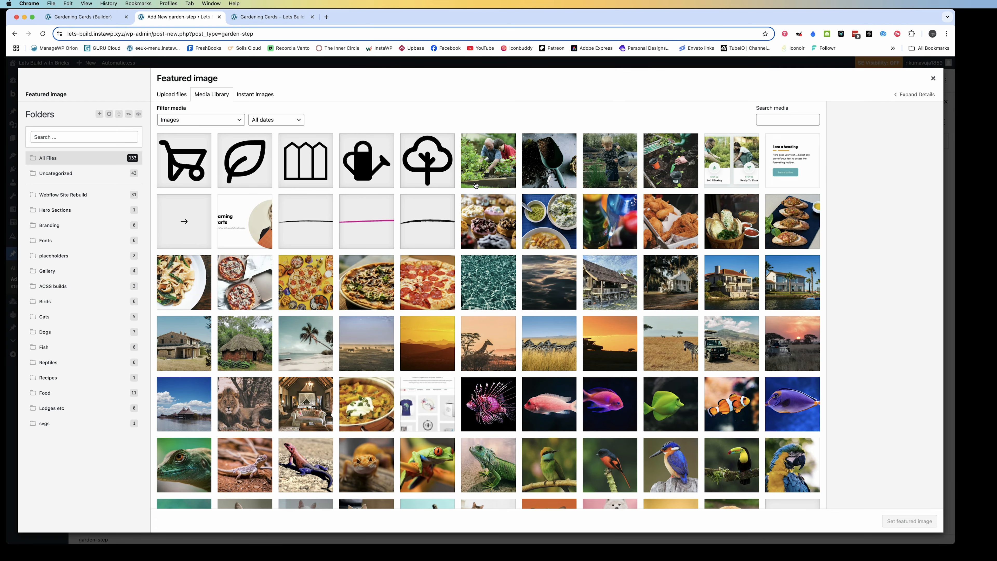
left_click(628, 162)
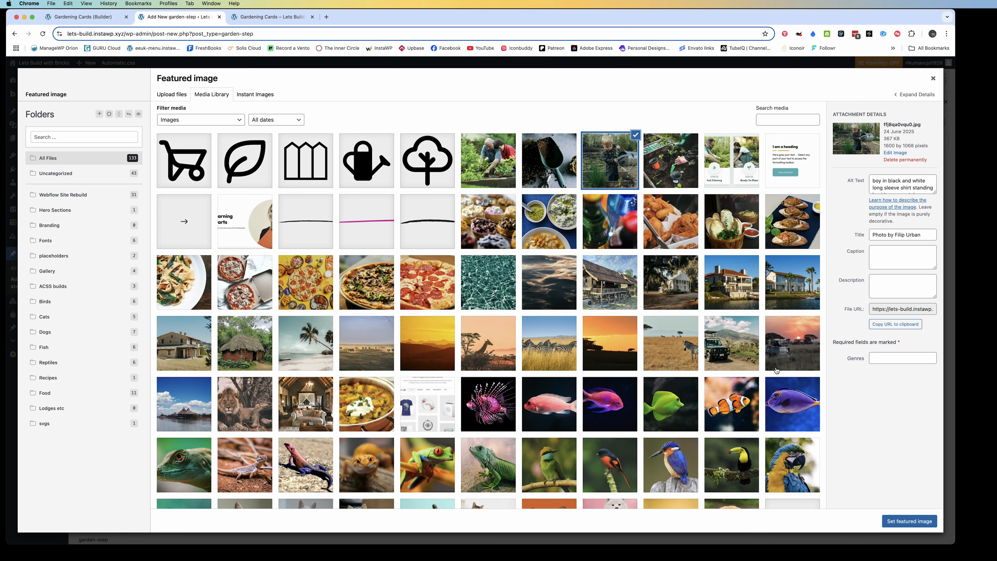
left_click(909, 521)
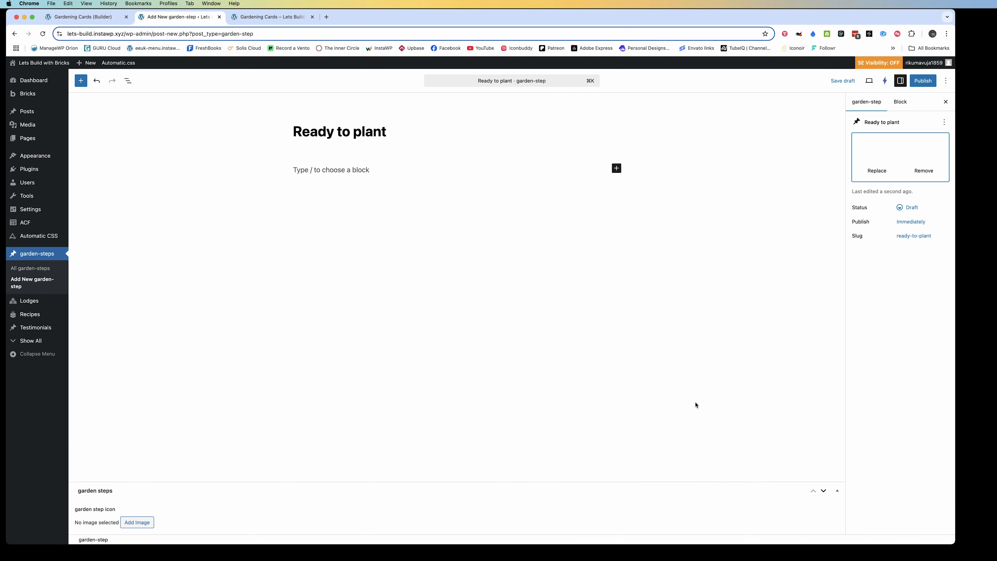
Choose the watering can garden-centre.svg as the Ready to plant step's icon and publish it
left_click(140, 523)
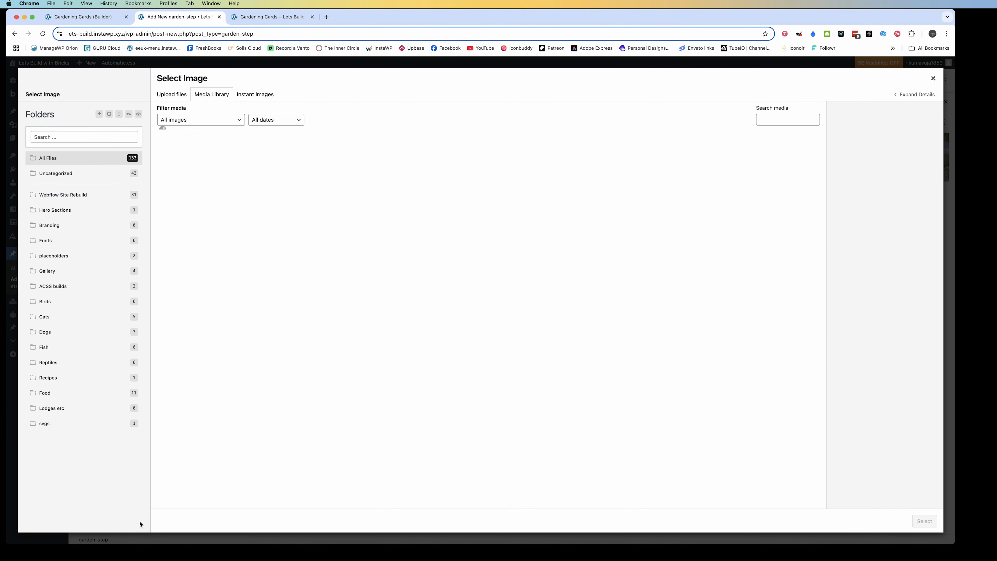
left_click(367, 160)
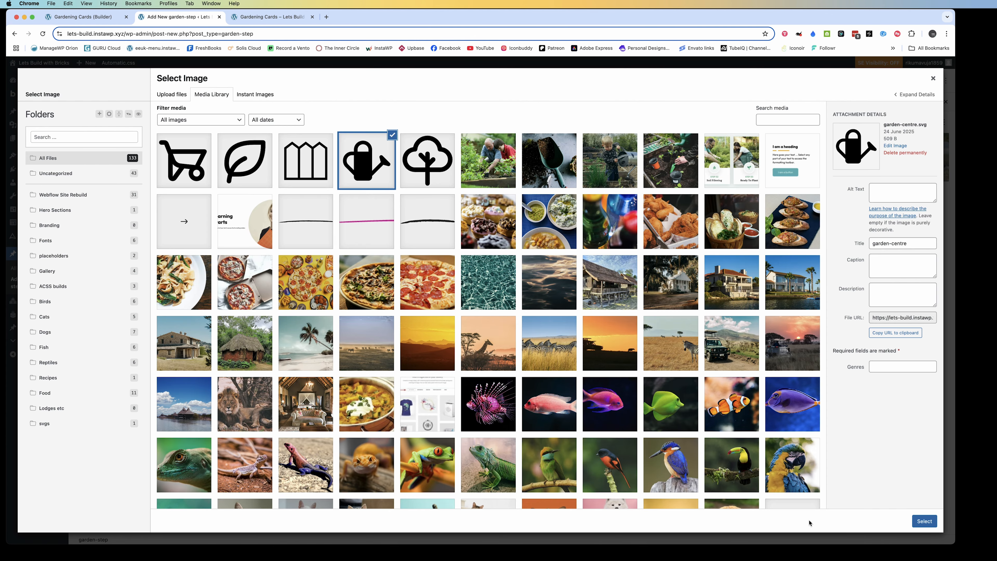
left_click(924, 521)
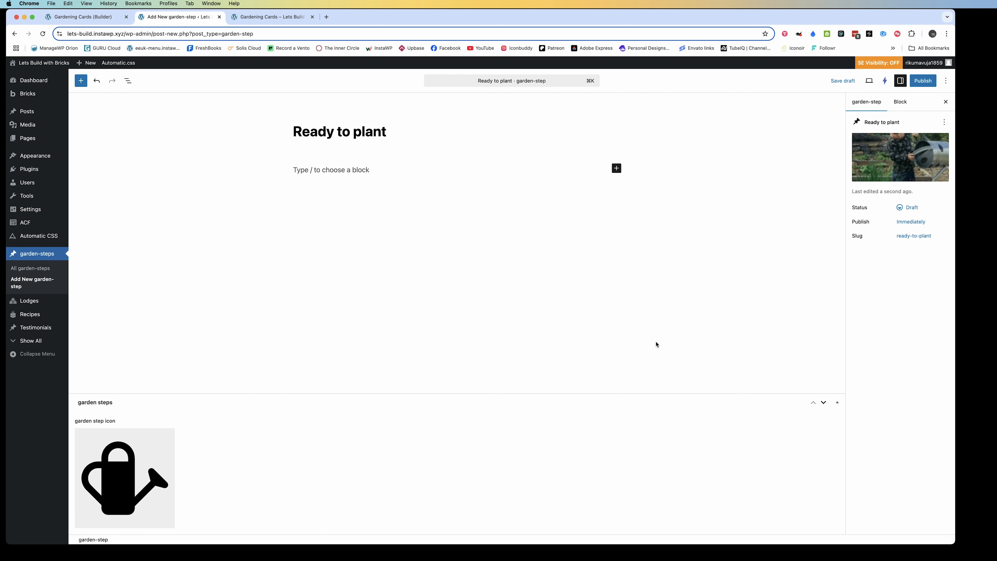
left_click(923, 81)
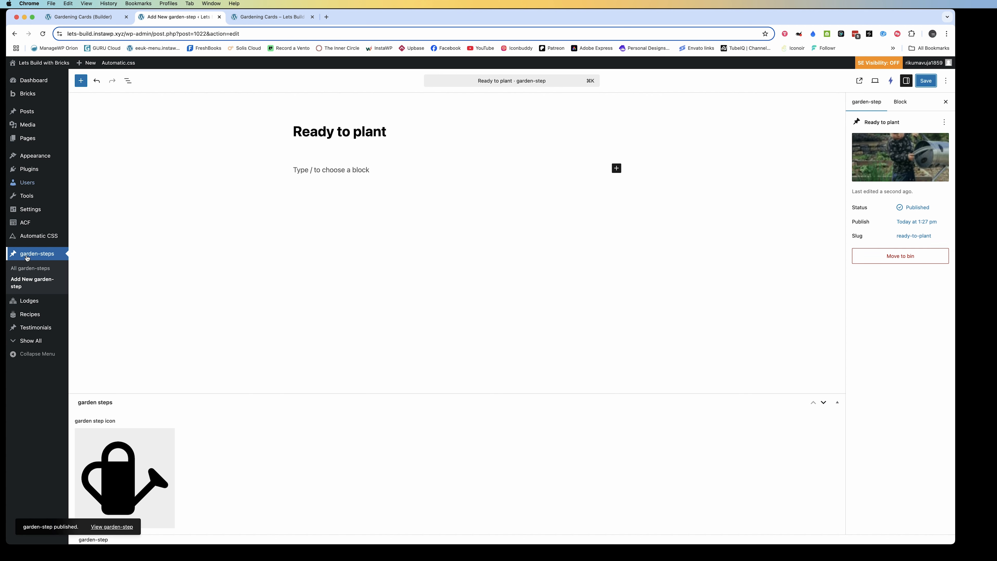
Create a new garden-step titled "Using soil medic", checking the fourth card's title on the frontend for the wording
left_click(26, 288)
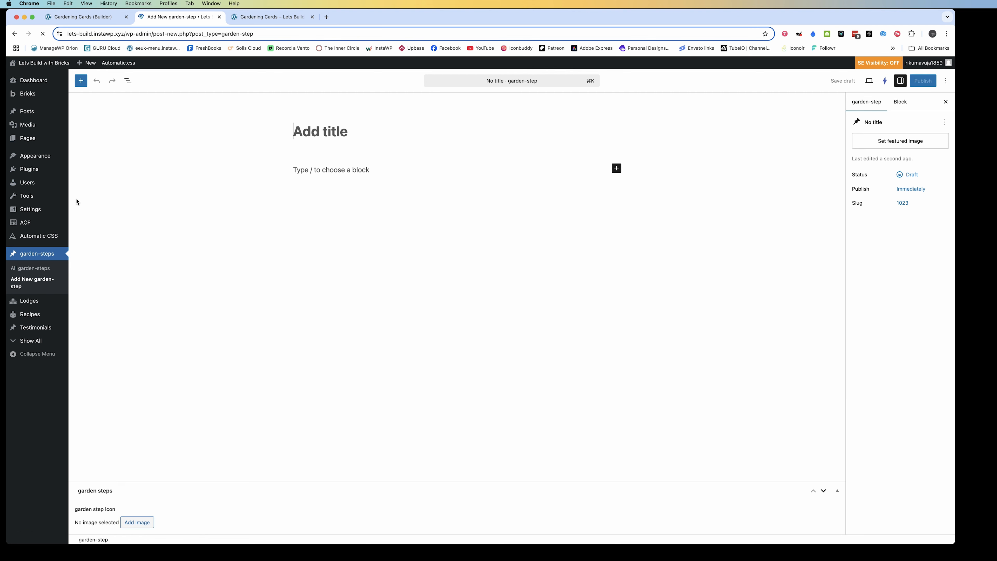
left_click(256, 17)
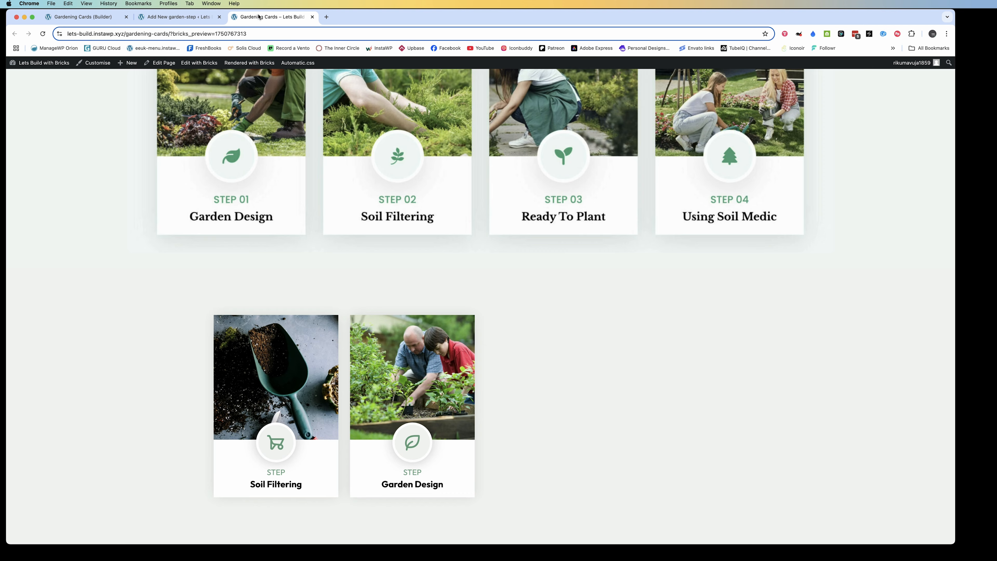
left_click(182, 18)
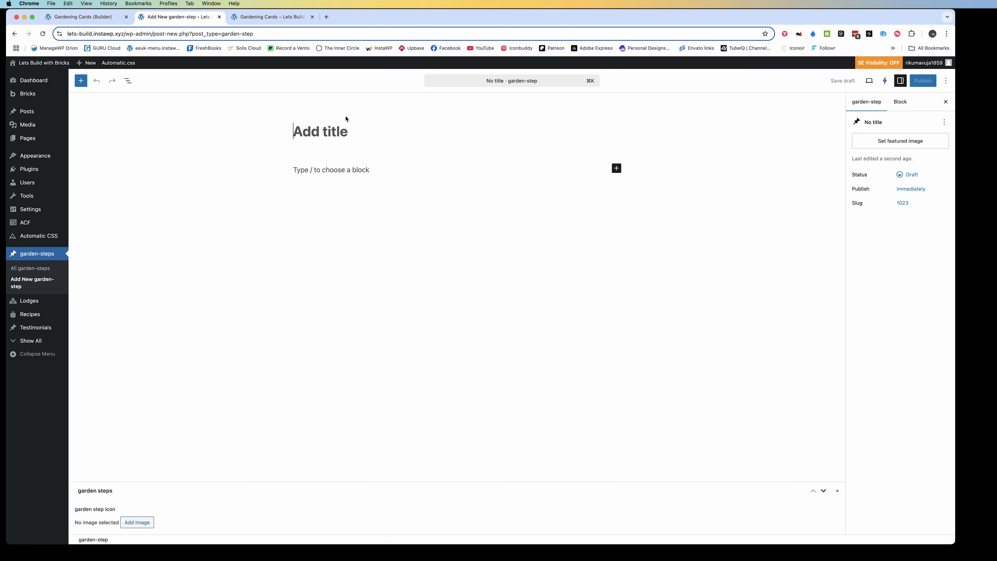
type("Us")
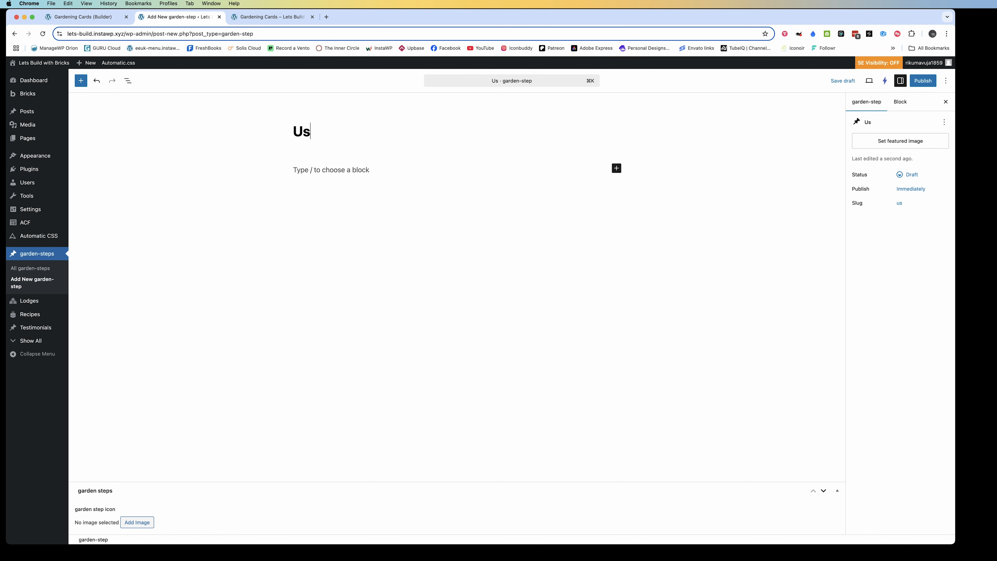
type("ing soil medic")
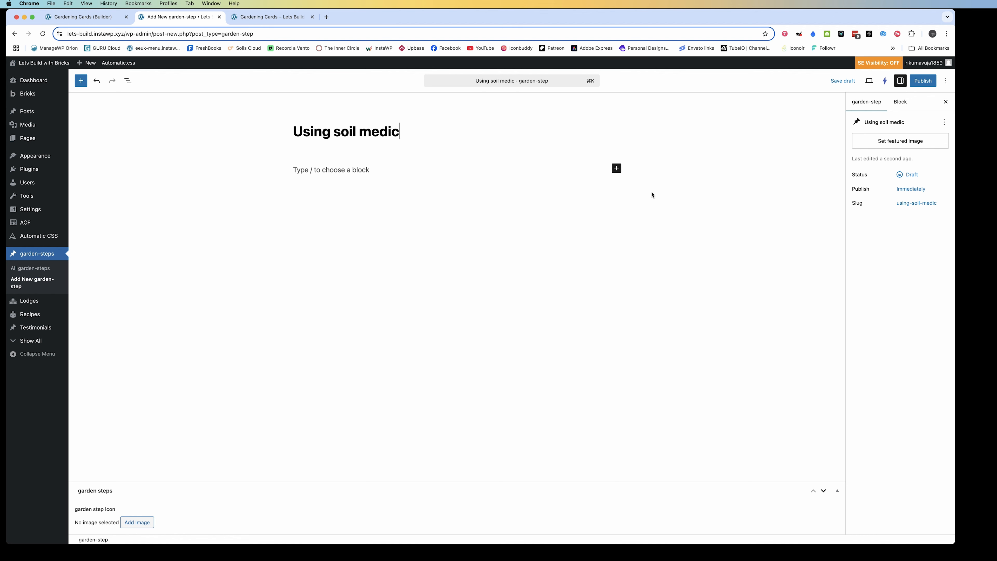
Give the Using soil medic step the hand-planting photo as featured image and tree.svg as its icon, and switch to the frontend page
left_click(864, 140)
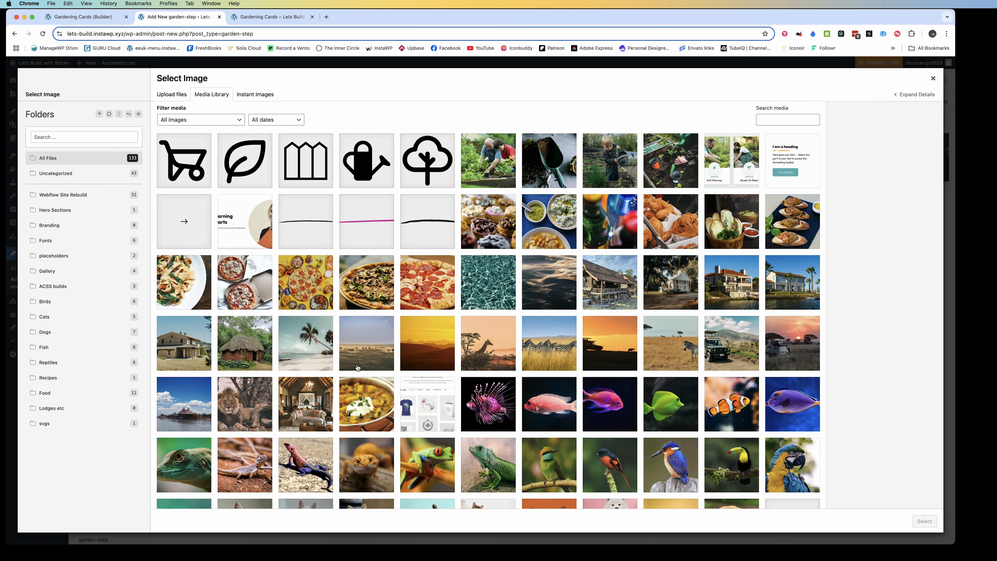
left_click(430, 175)
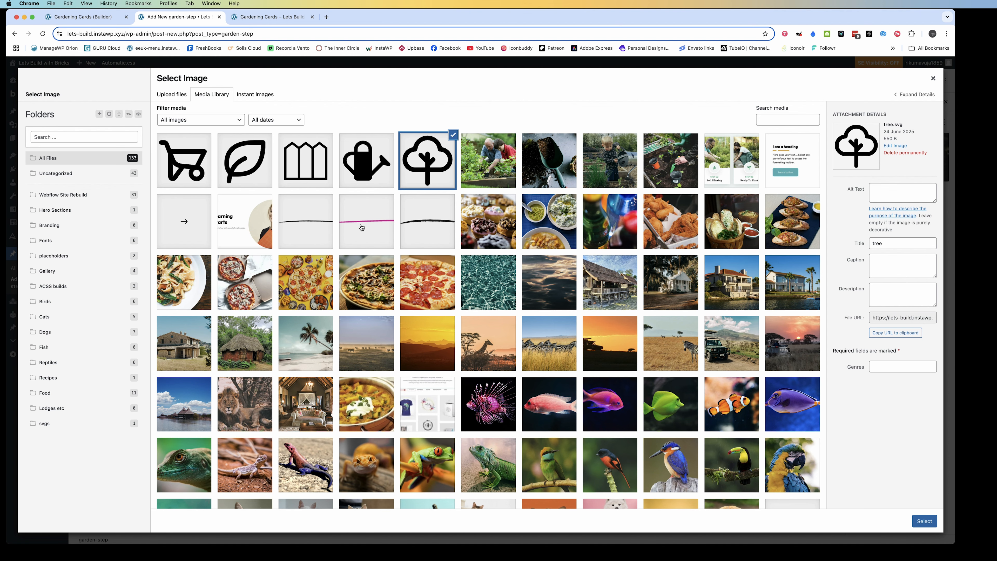
left_click(924, 521)
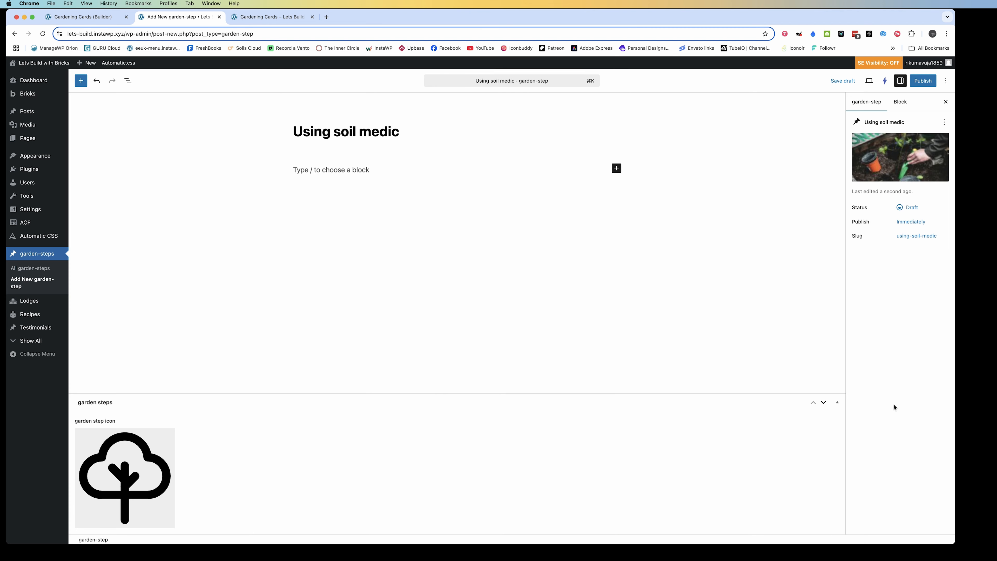
left_click(273, 17)
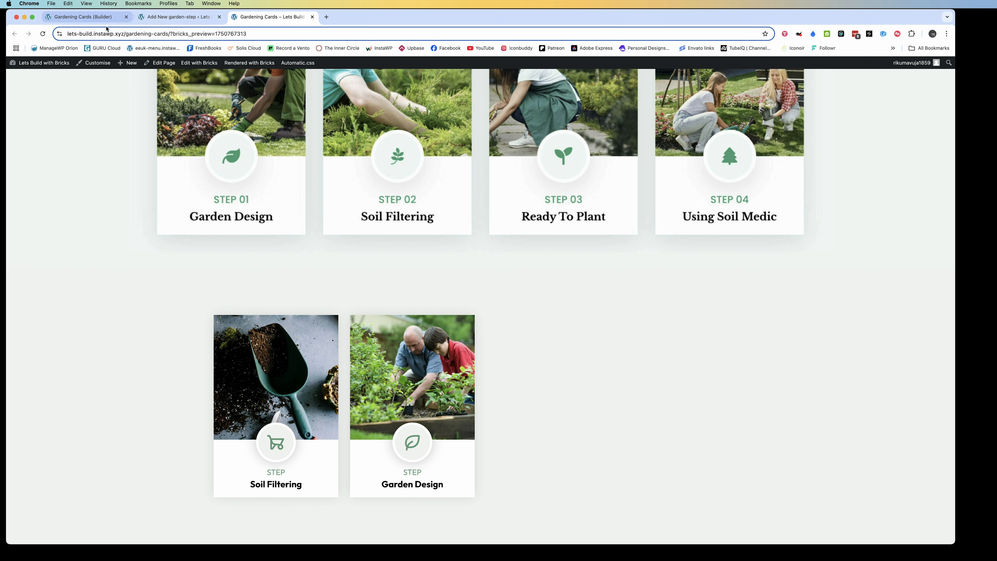
Replace the Ready to plant step's icon with outdoor-garden-outline.svg, save it and reload the frontend page
left_click(44, 33)
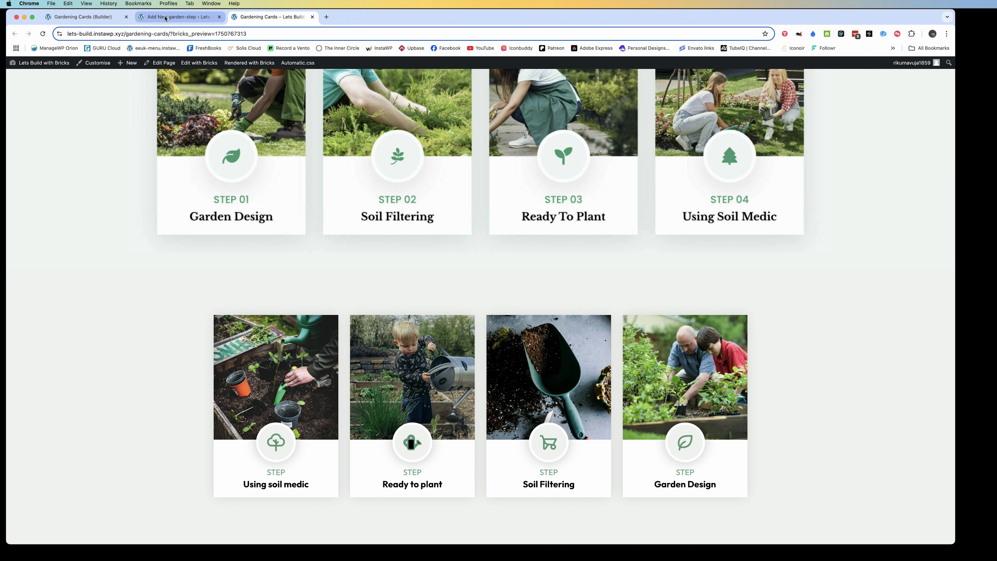
left_click(165, 19)
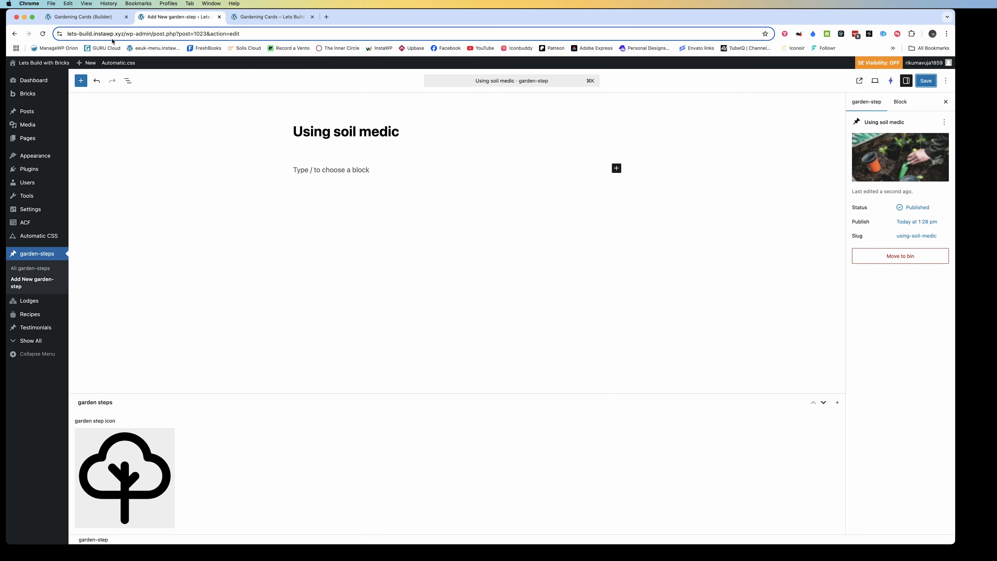
left_click(29, 268)
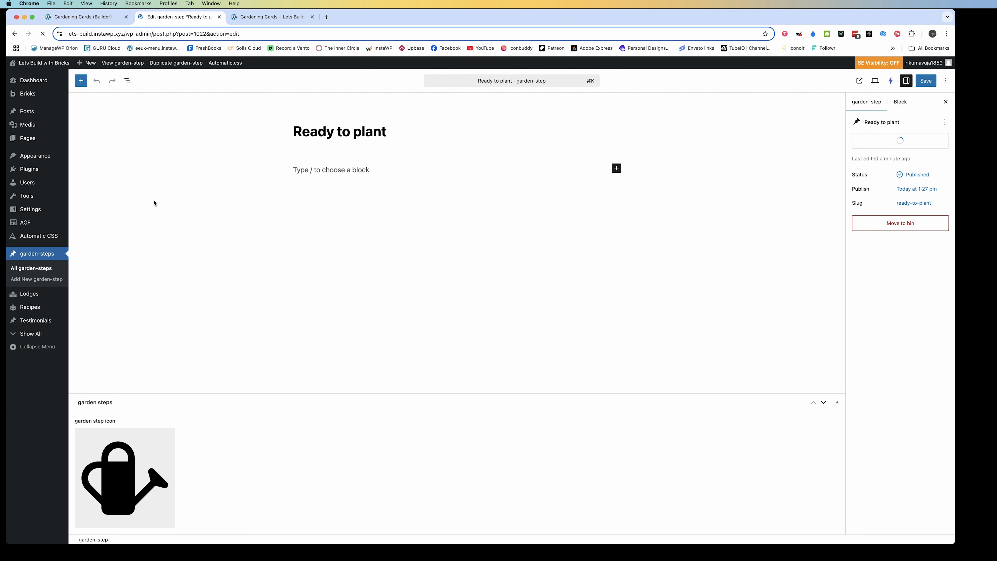
mouse_move(119, 495)
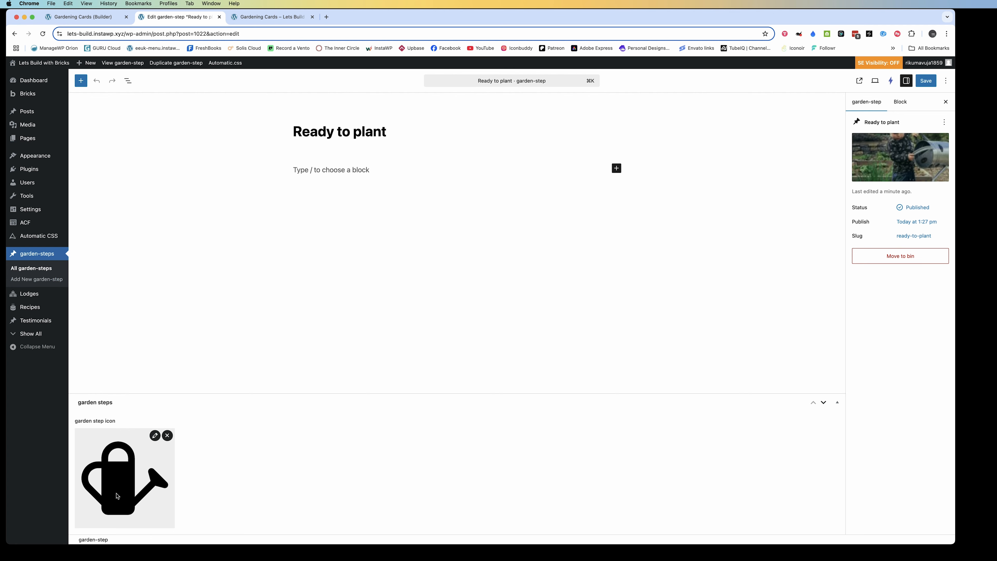
left_click(167, 436)
left_click(245, 161)
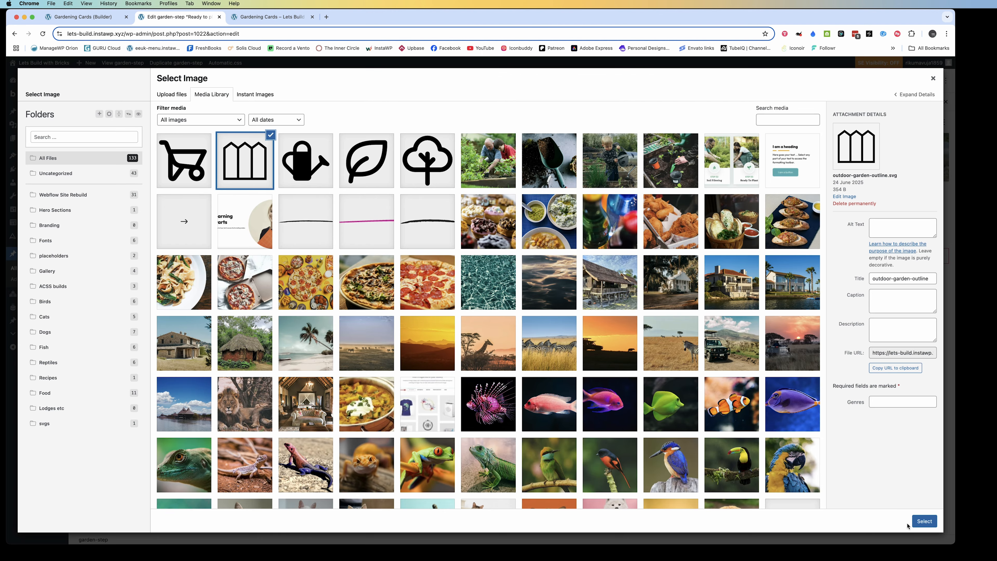
left_click(922, 522)
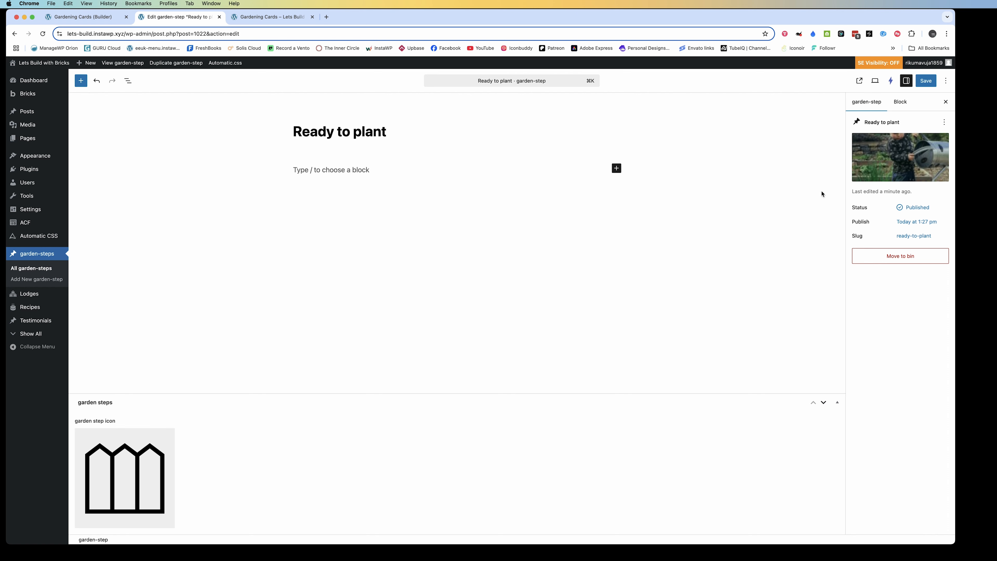
left_click(271, 16)
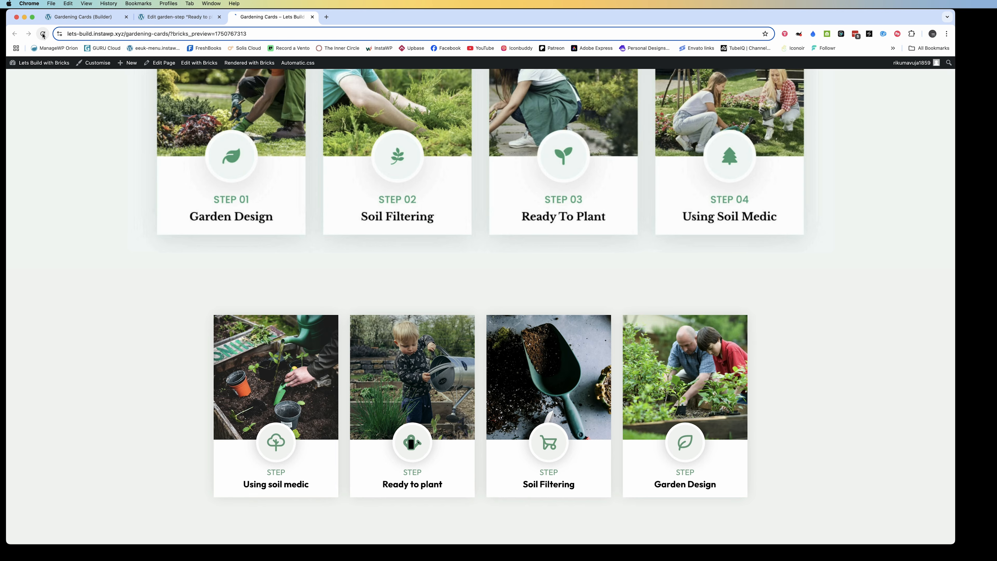
left_click(43, 34)
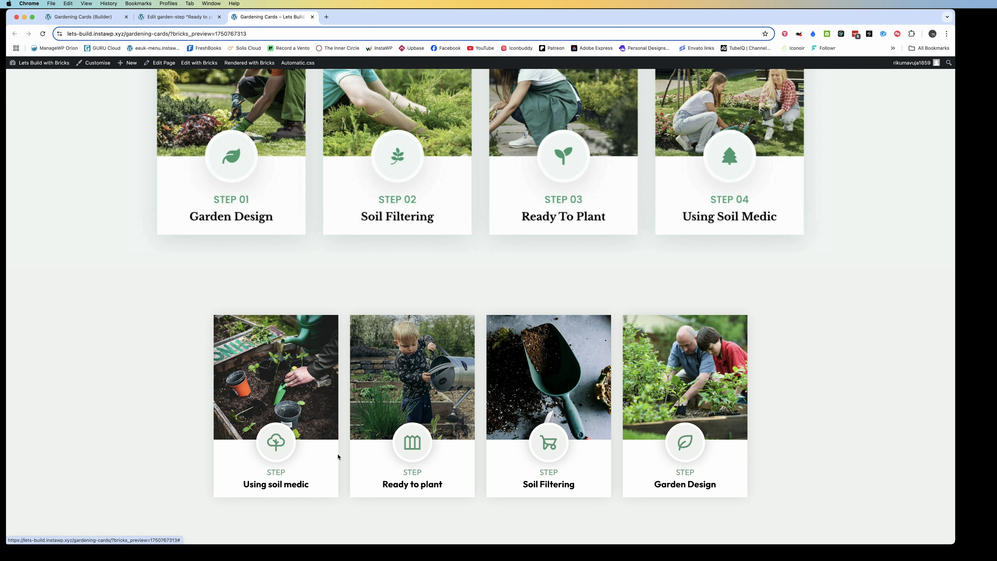
Limit the Garden Service Card's query loop to 4 posts per page
left_click(162, 18)
left_click(82, 16)
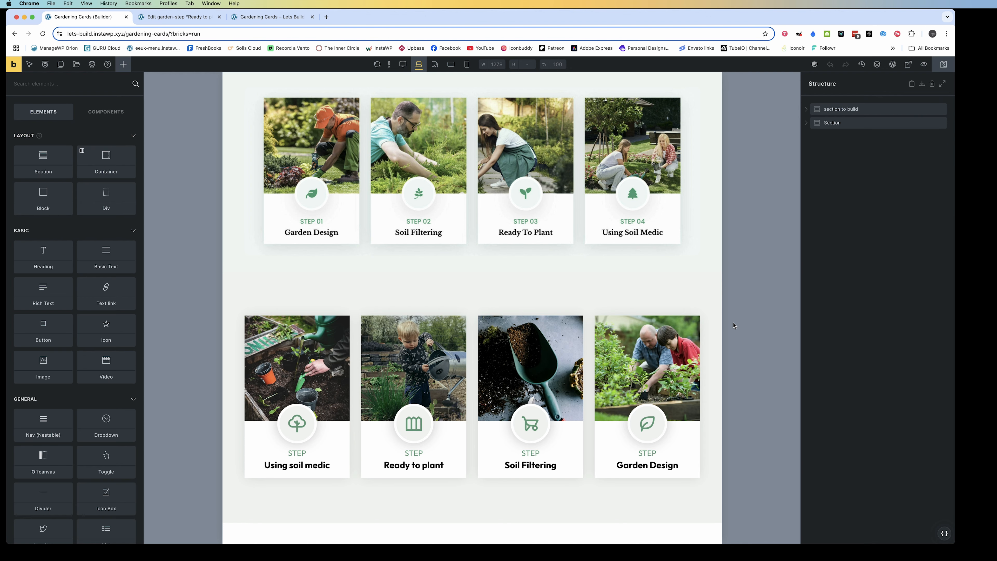
left_click(807, 124)
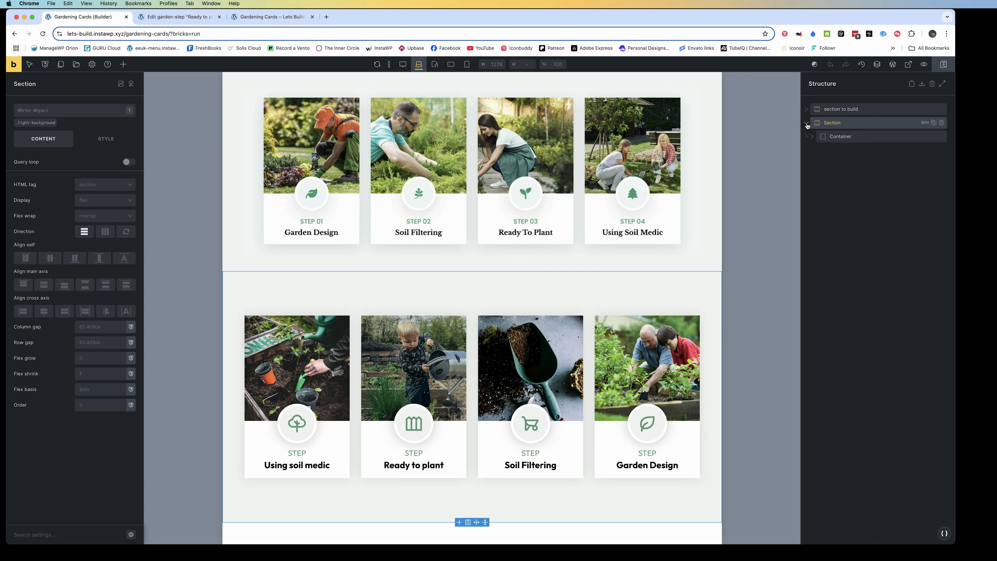
left_click(812, 137)
left_click(838, 151)
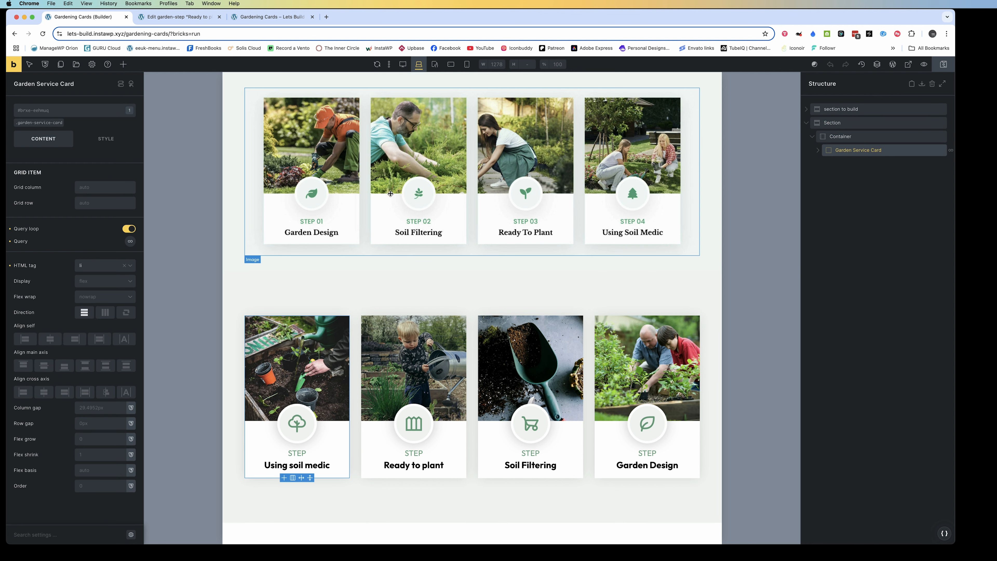
left_click(130, 242)
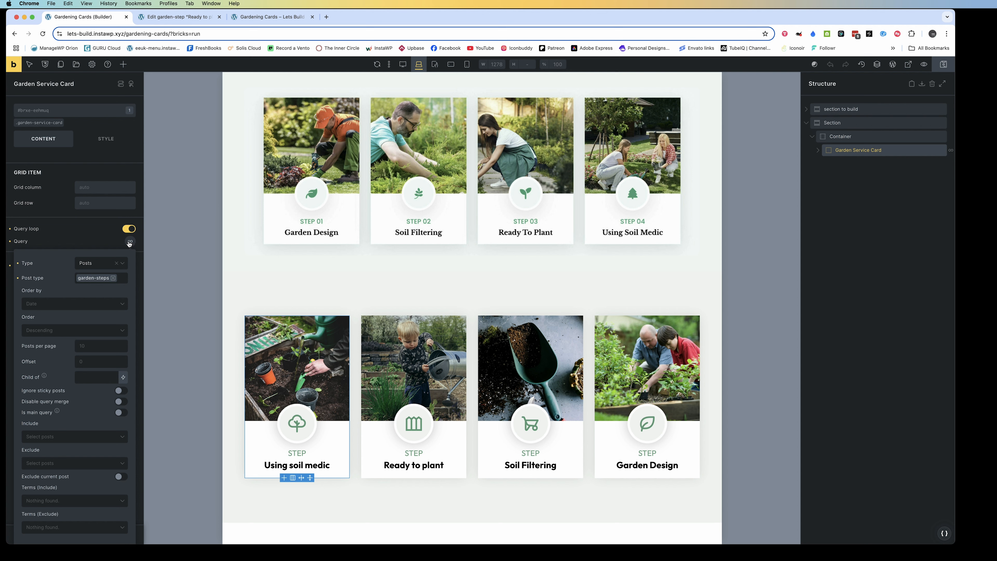
left_click(101, 346)
type("4")
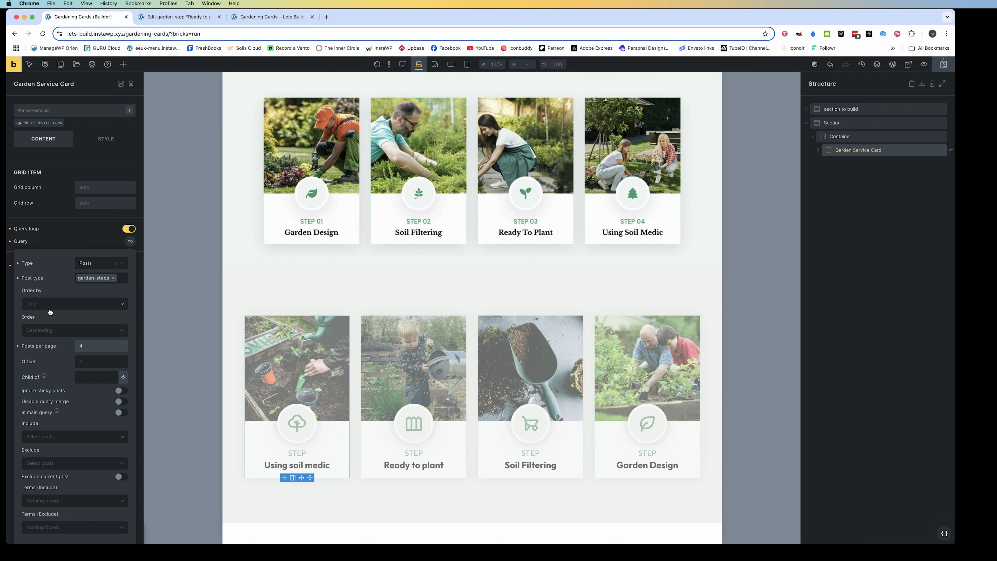
Try the card query with its order set to asc, save it and check the frontend cards
left_click(52, 303)
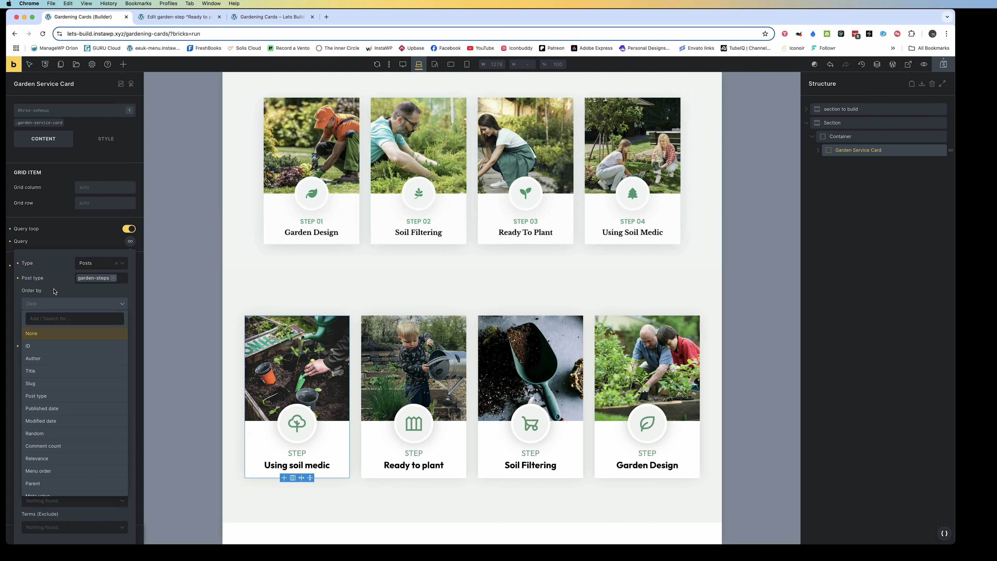
left_click(54, 291)
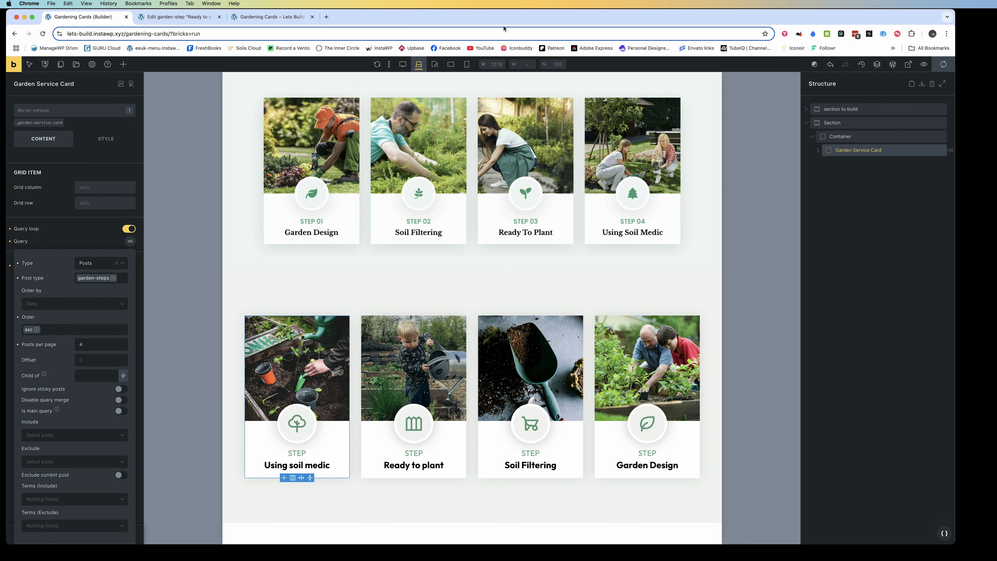
left_click(285, 18)
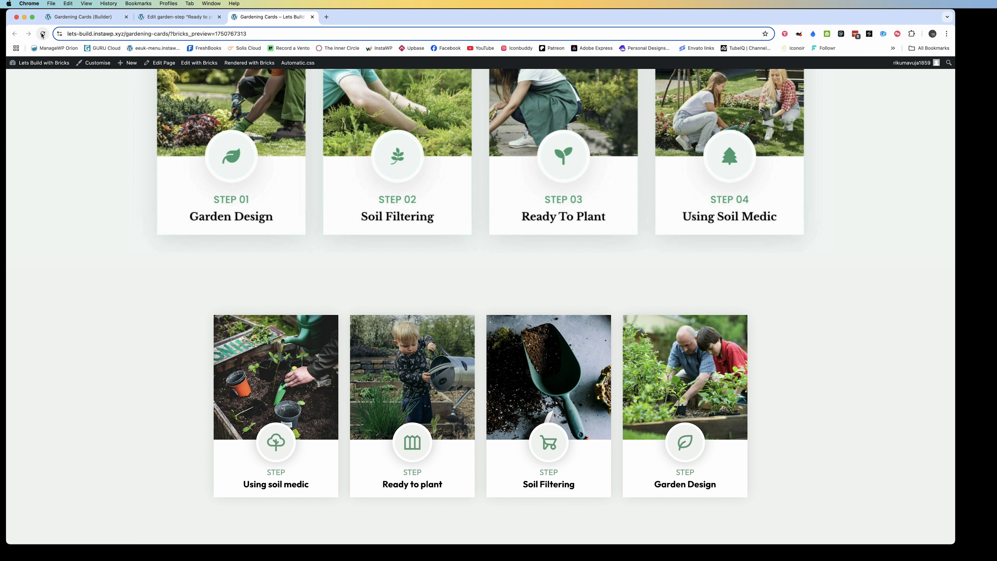
left_click(160, 16)
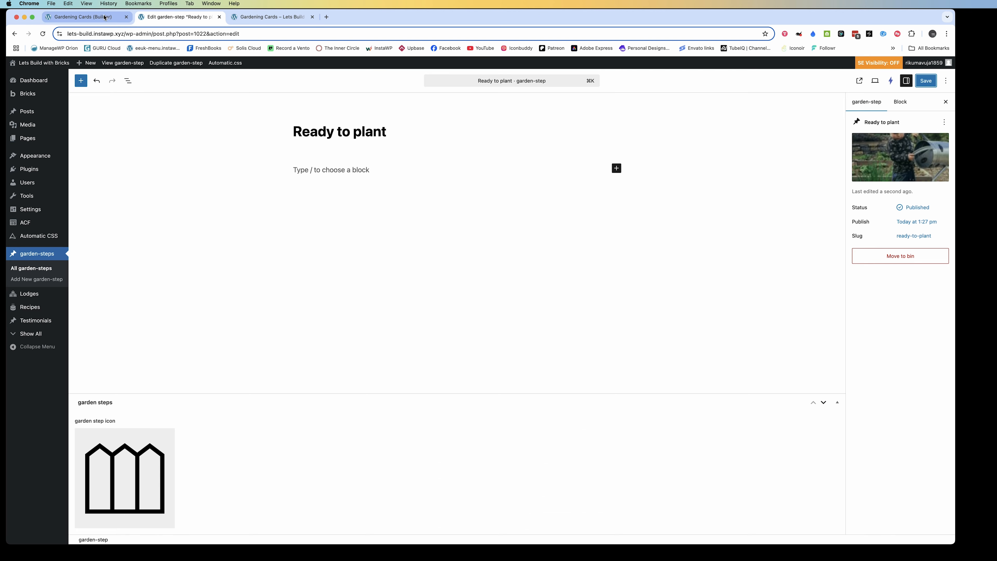
left_click(82, 17)
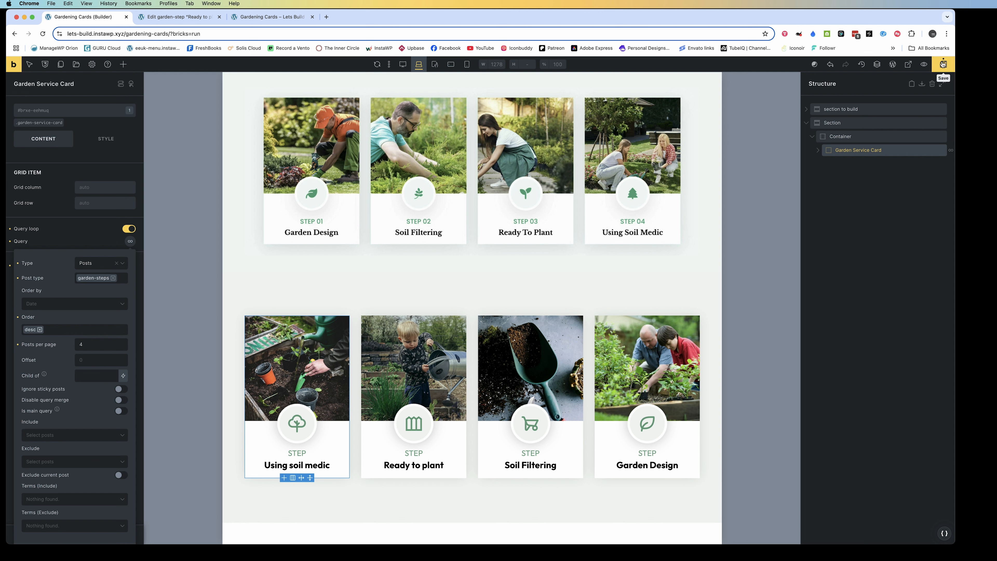
Set the card query's order to desc, save, look through the ordering criteria and check the frontend cards
left_click(943, 65)
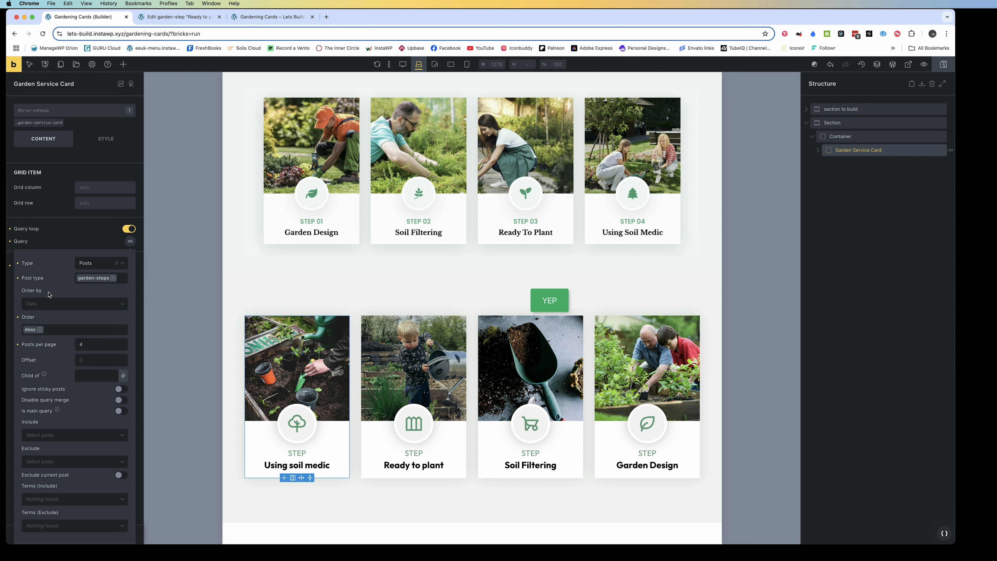
left_click(67, 303)
scroll(79, 343, "down", 2)
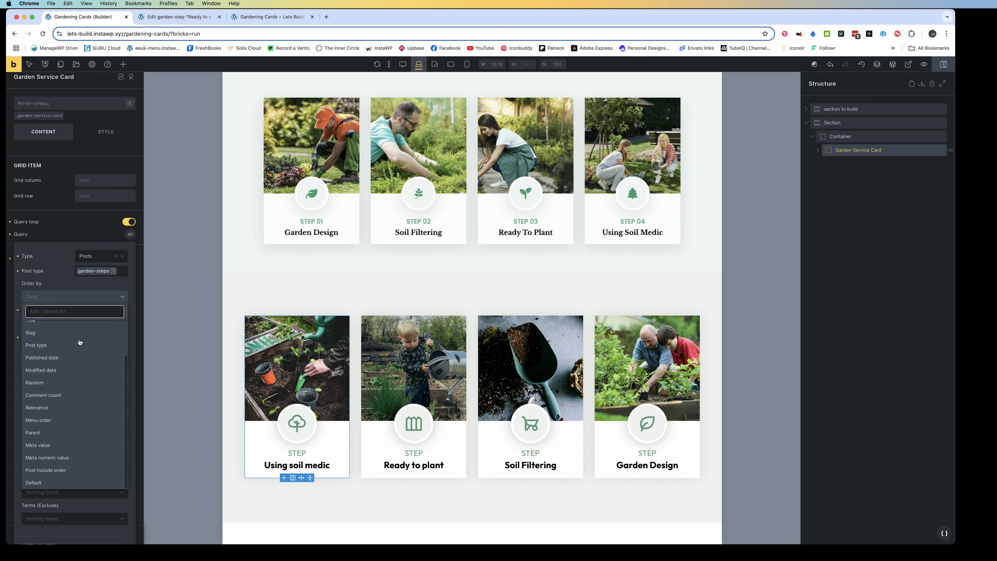
scroll(78, 340, "up", 2)
left_click(58, 247)
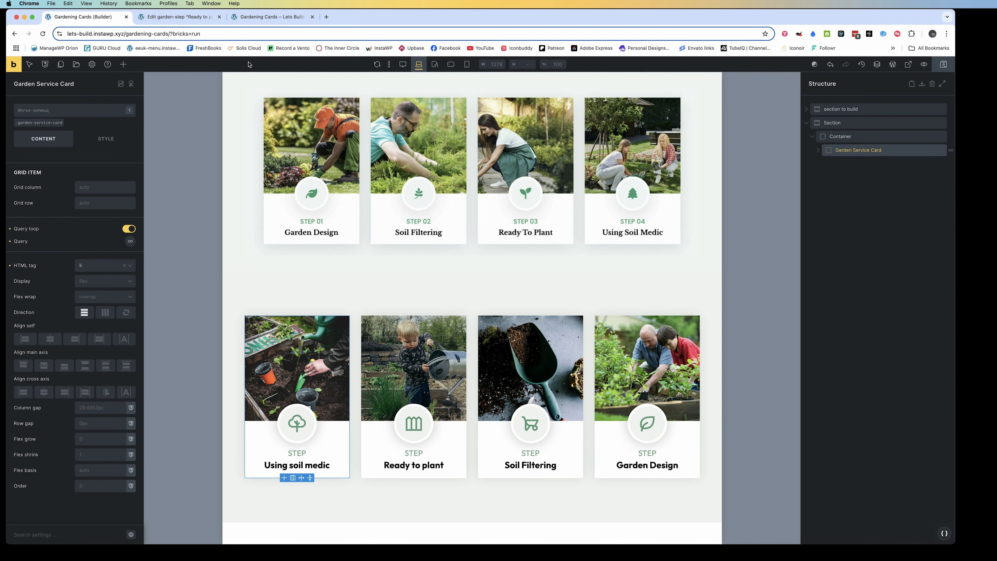
left_click(251, 17)
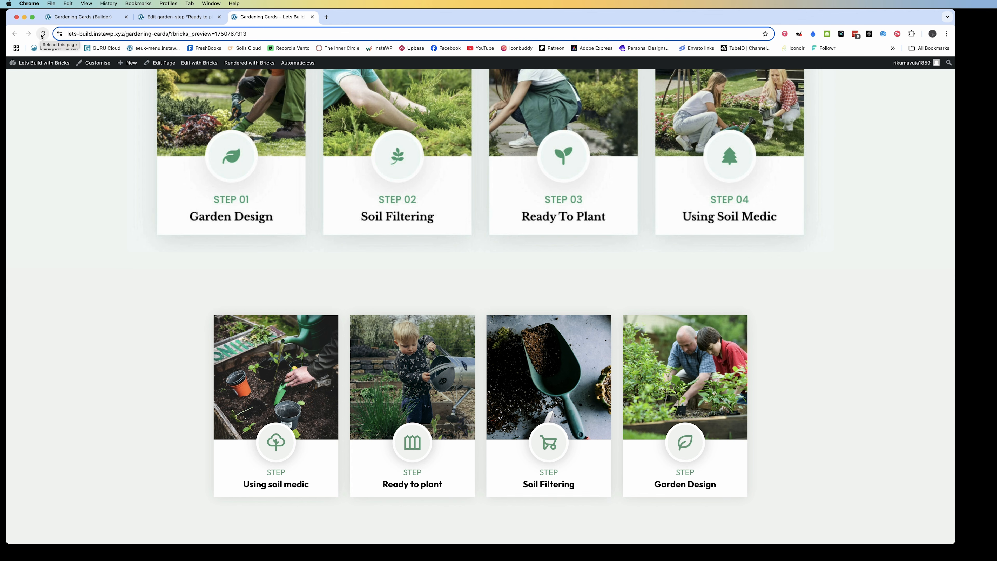
left_click(176, 16)
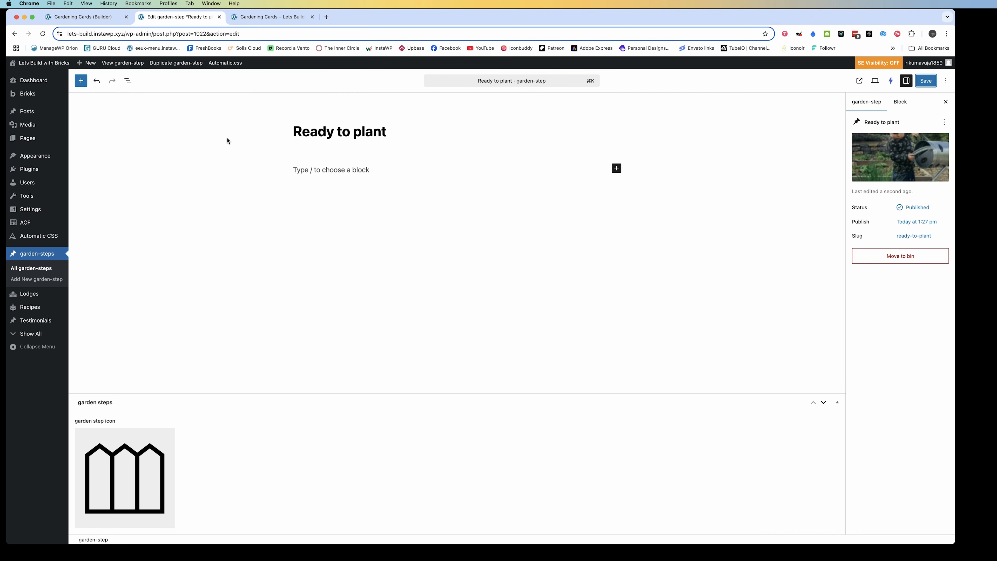
Link the card heading to the dynamic post link {post_url} in place of the # placeholder
left_click(84, 16)
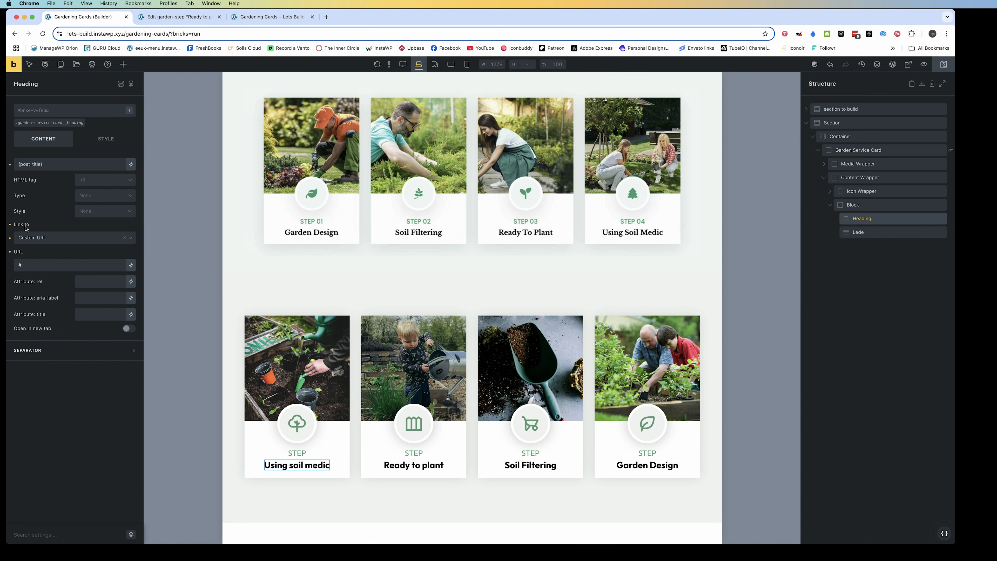
left_click(29, 264)
key("BackSpace")
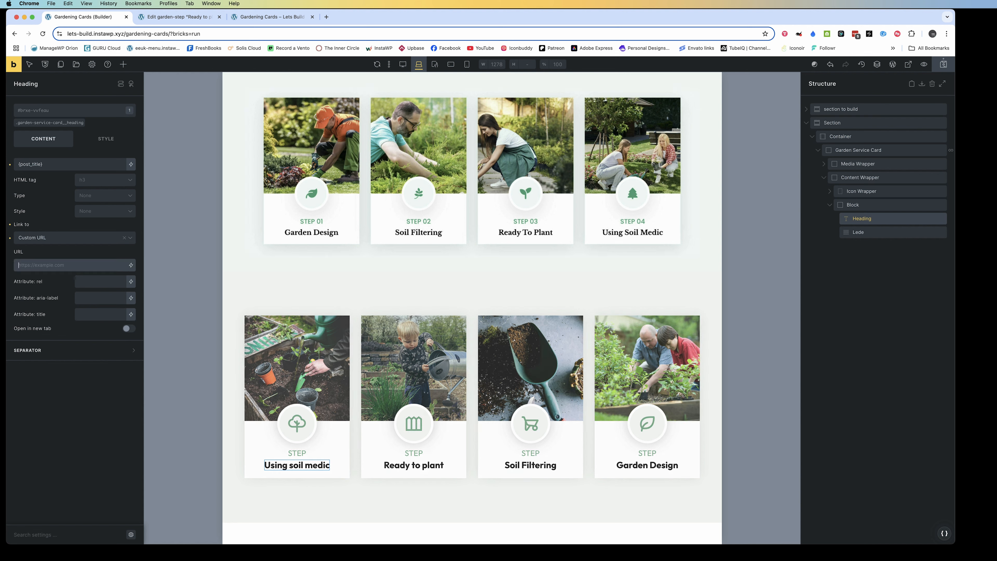
left_click(130, 265)
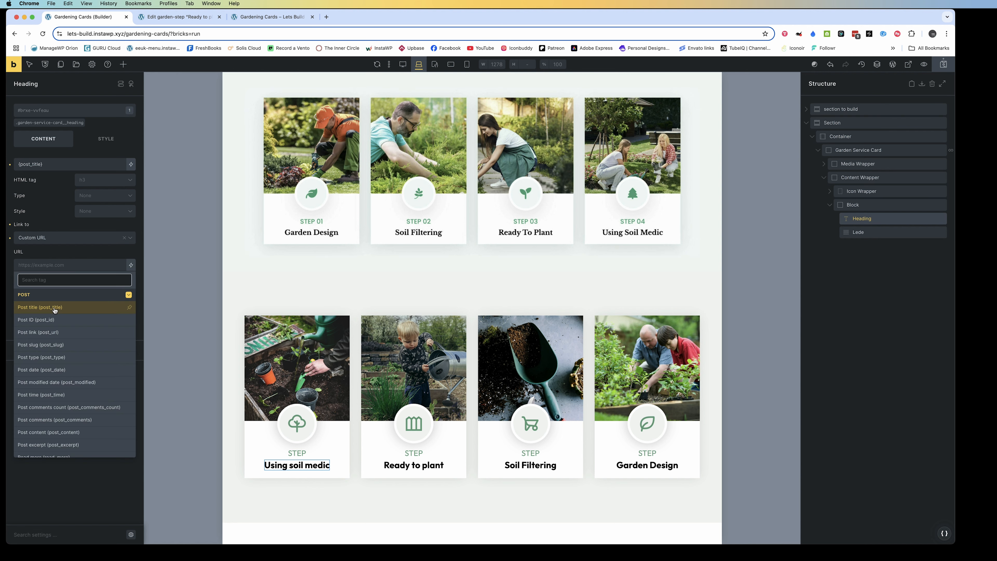
left_click(60, 332)
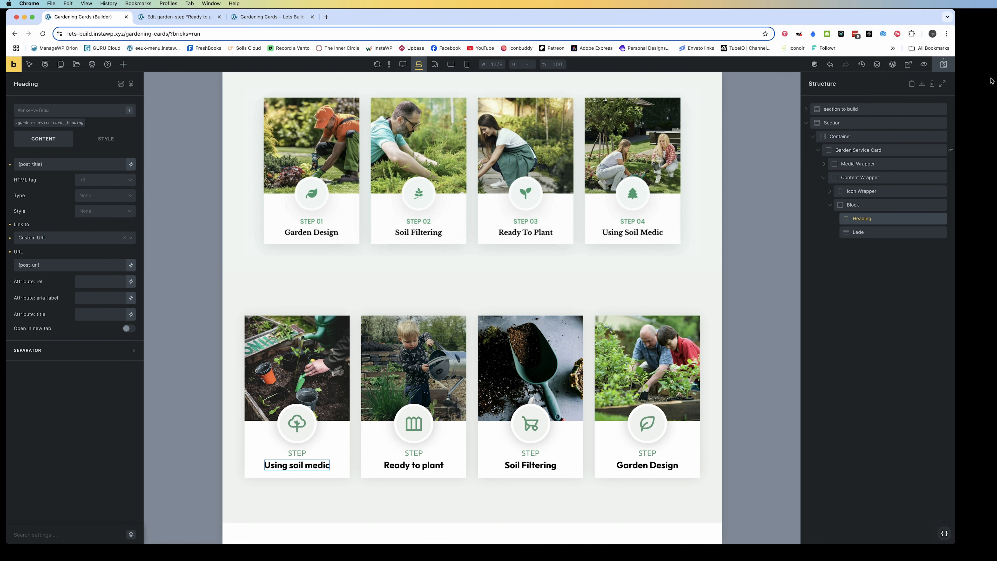
Reload the frontend and test the Using soil medic and Ready to plant heading links, returning to the cards page
left_click(272, 17)
left_click(42, 34)
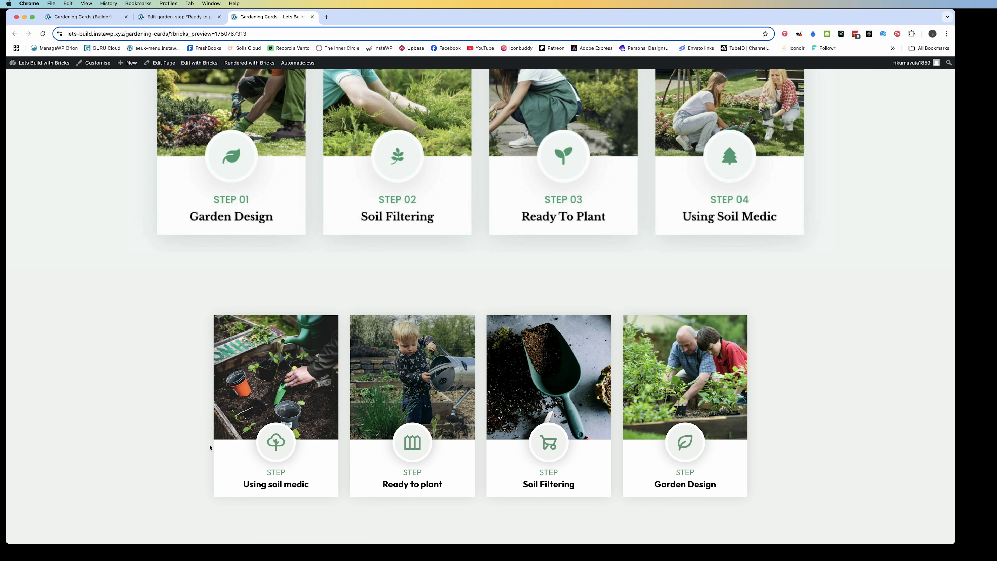
left_click(253, 478)
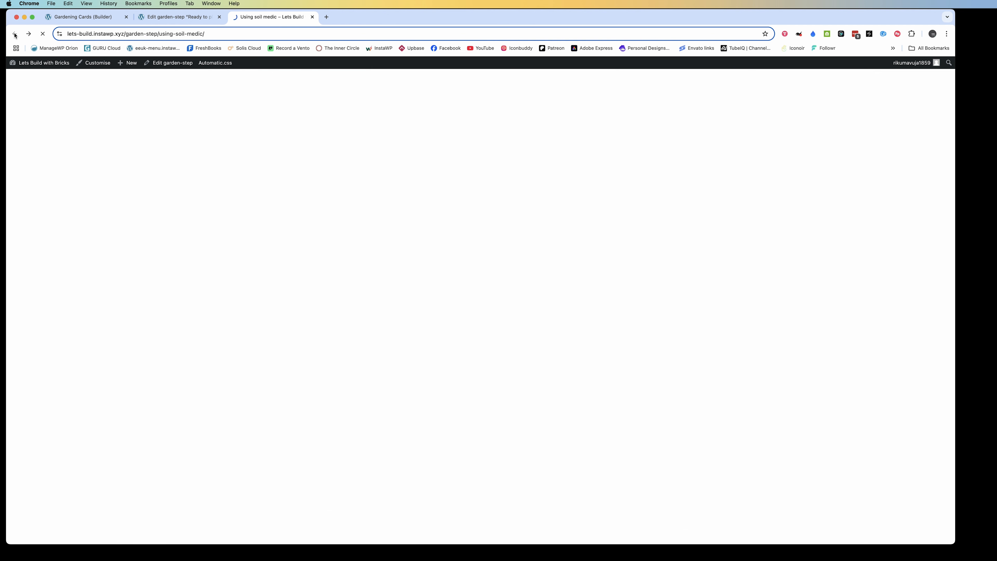
left_click(15, 35)
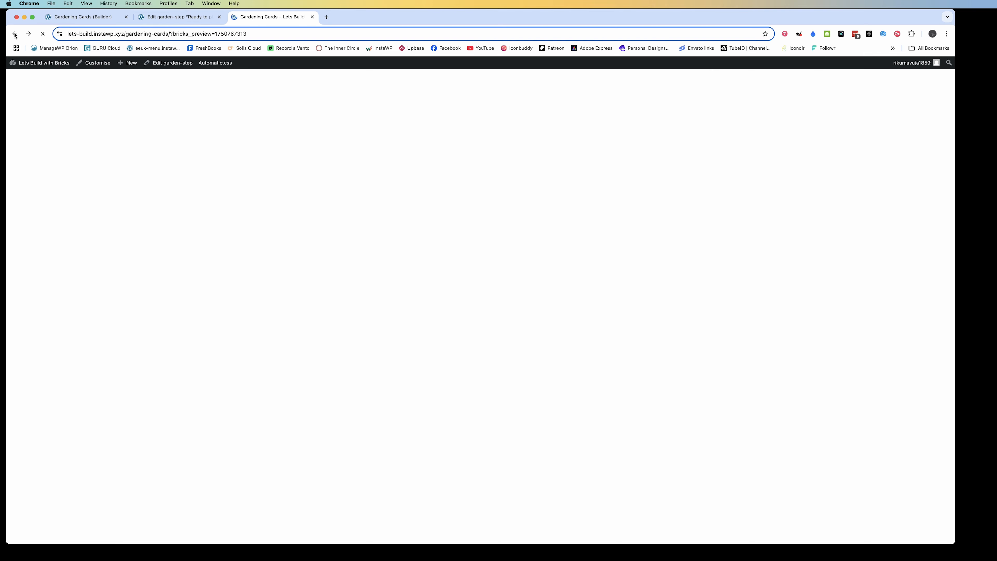
left_click(14, 34)
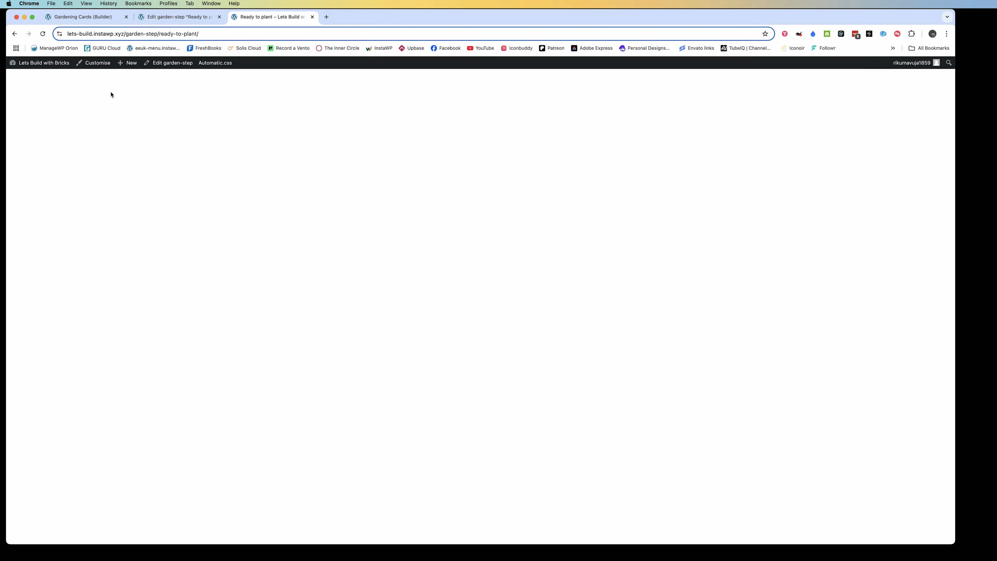
left_click(15, 34)
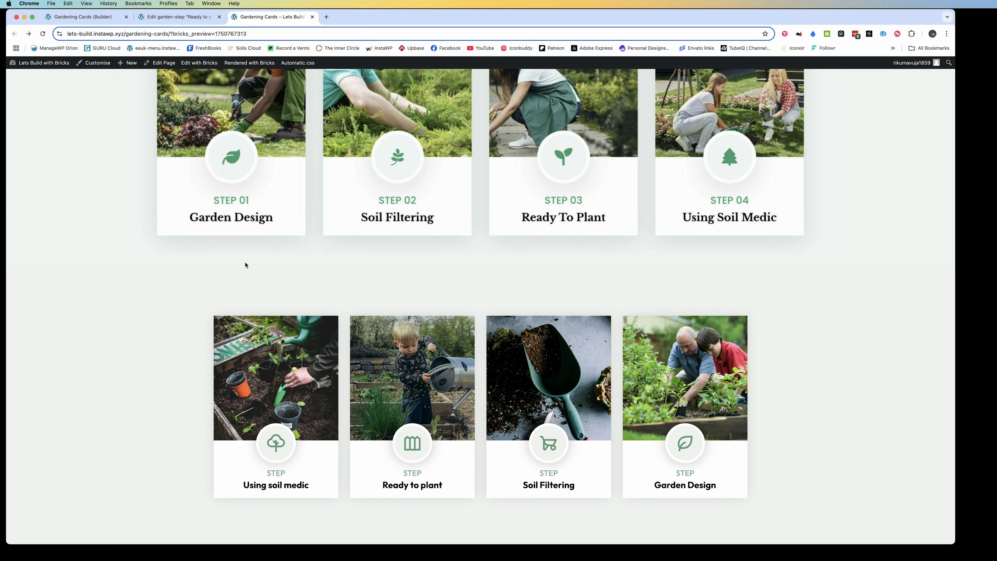
Add the clickable-parent class to the card heading in the builder and save the page
left_click(67, 17)
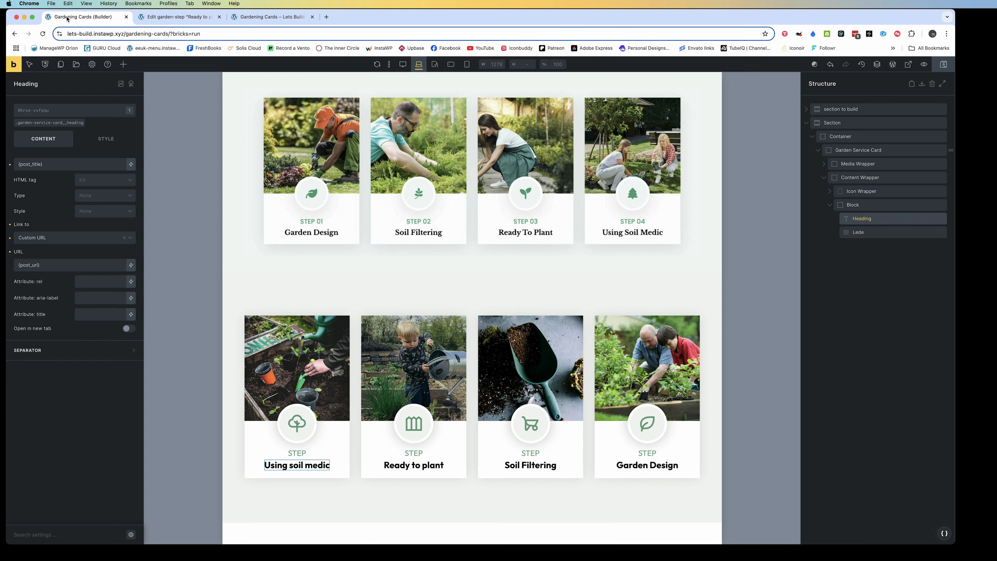
left_click(54, 111)
type("c")
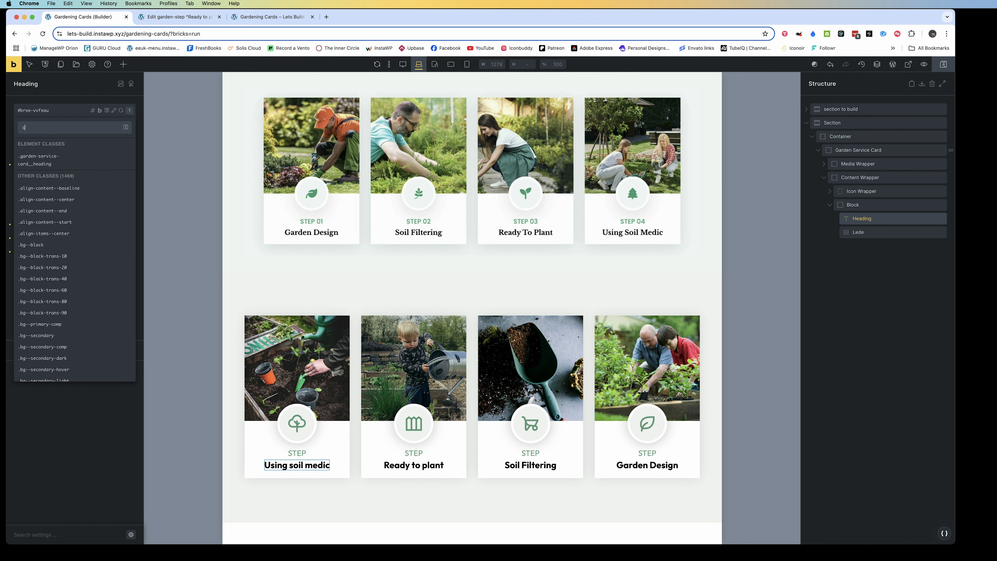
type("lick")
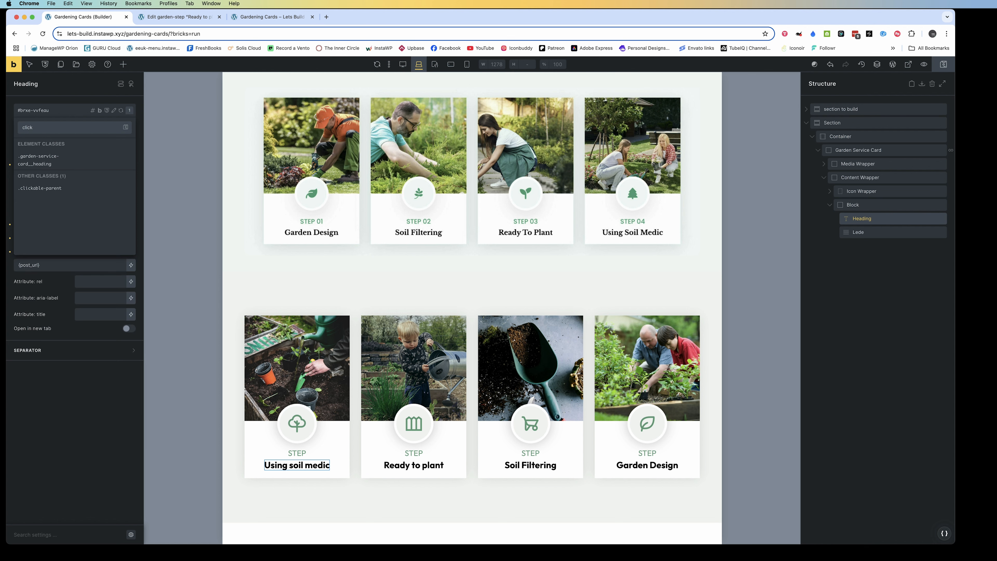
key("Return")
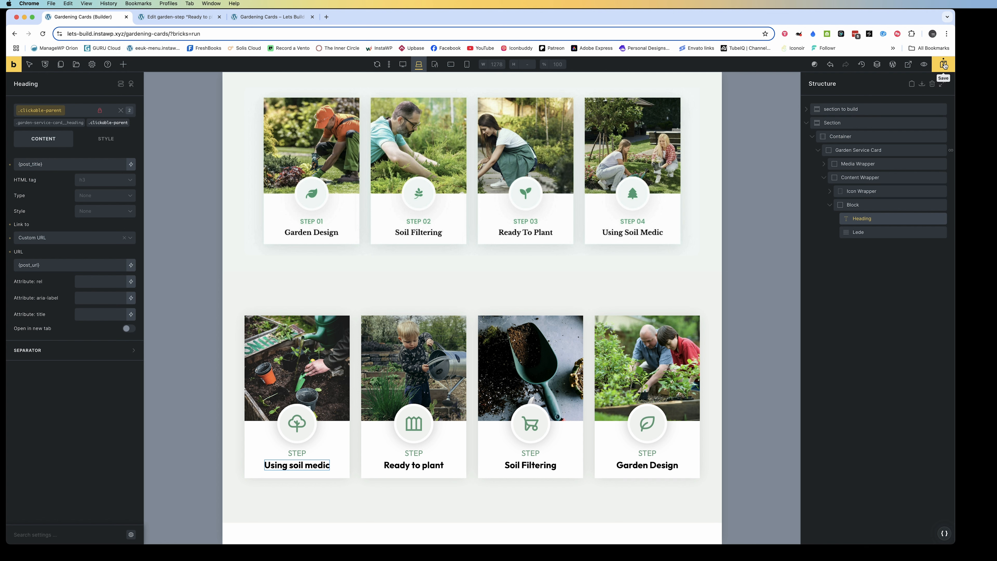
left_click(945, 66)
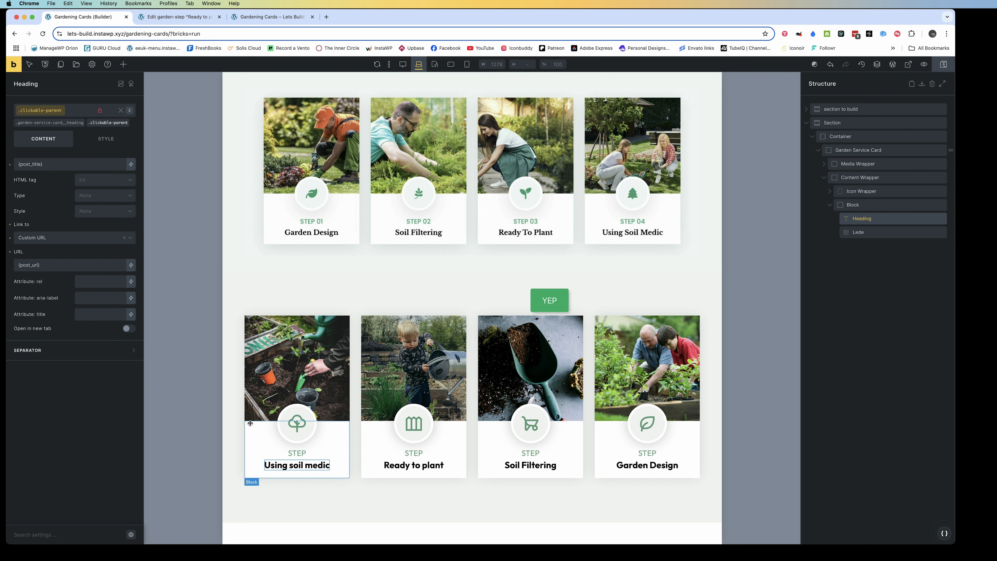
Set the position of the .garden-service-card class to relative and reload the frontend cards page
left_click(506, 387)
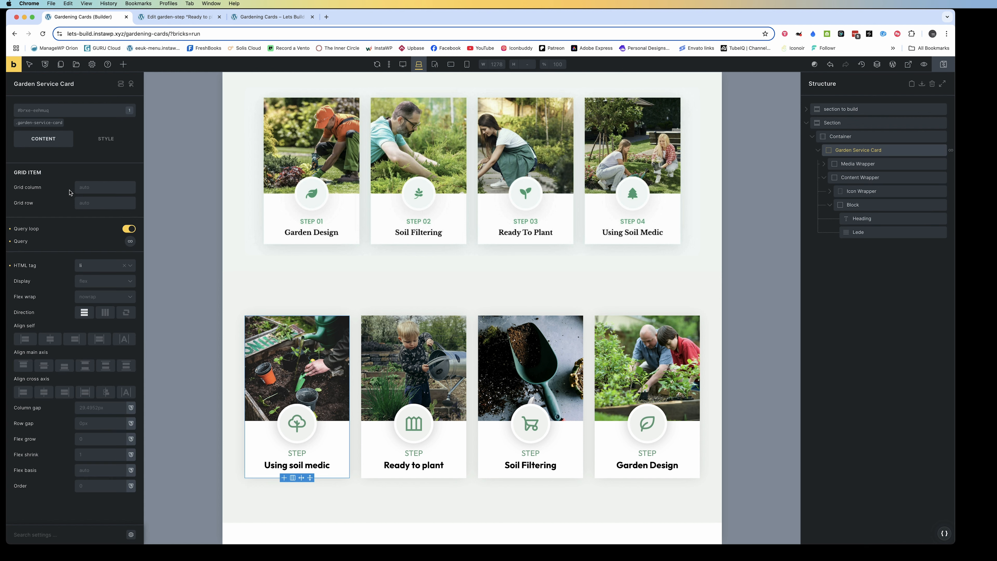
left_click(42, 123)
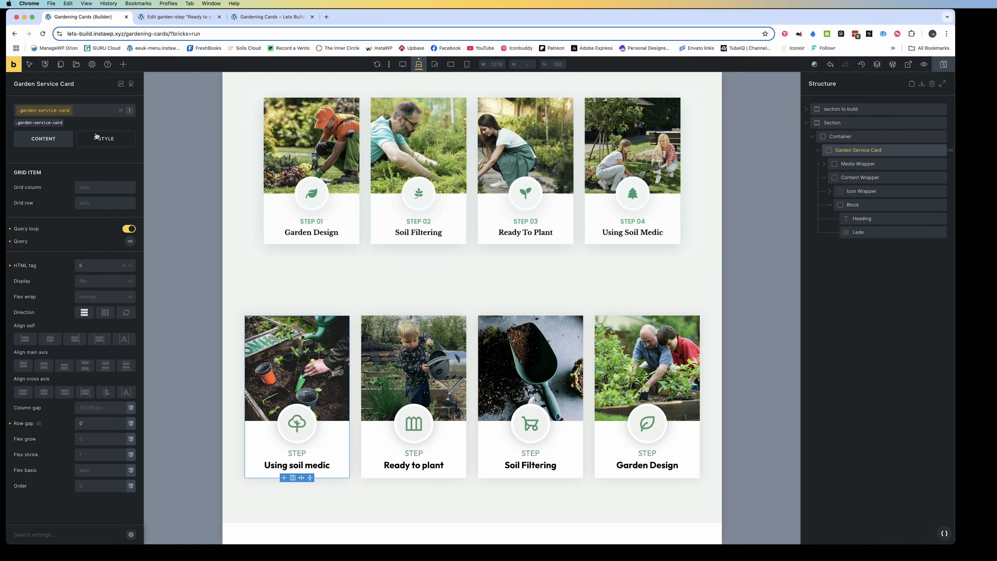
left_click(104, 139)
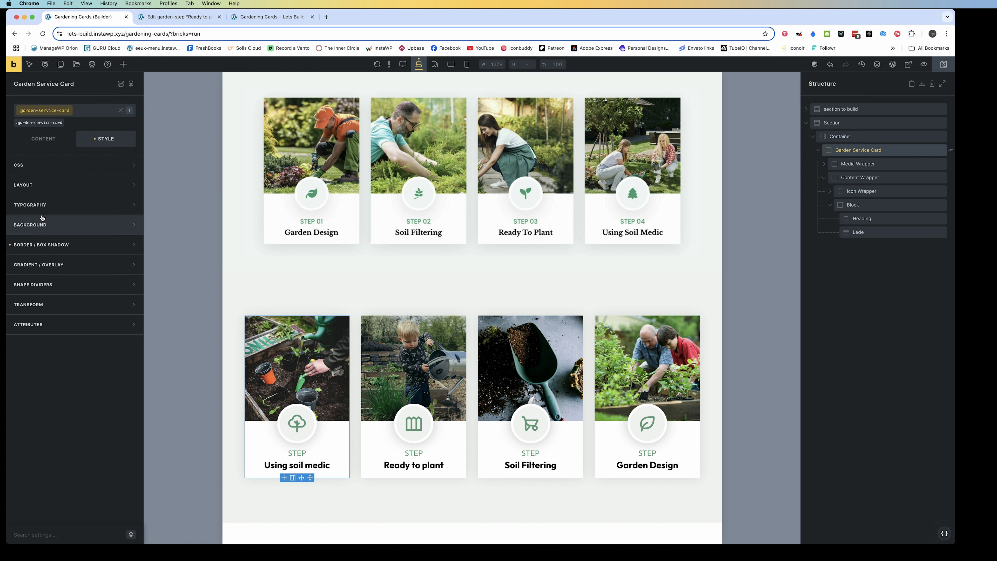
left_click(35, 184)
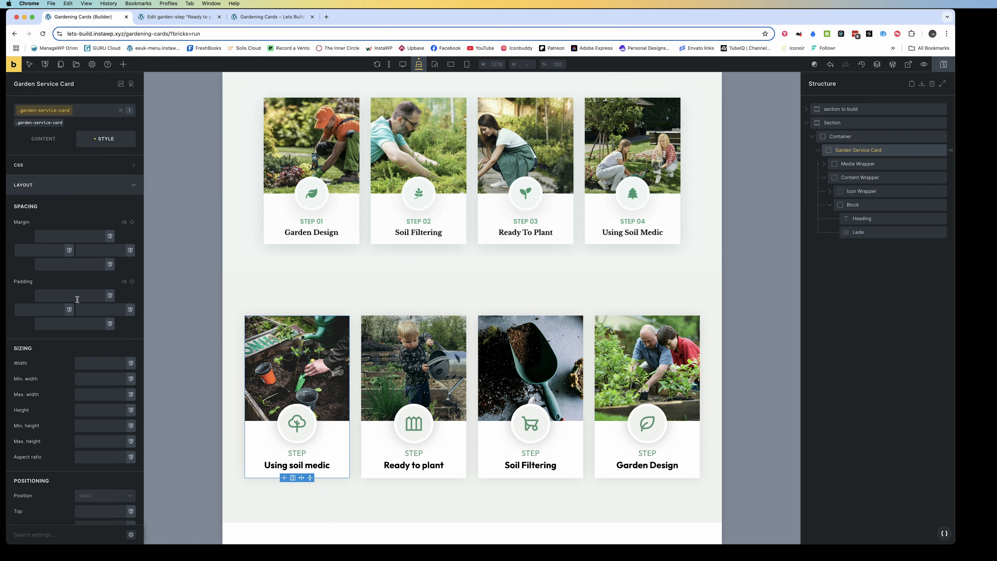
scroll(69, 299, "down", 1)
left_click(100, 470)
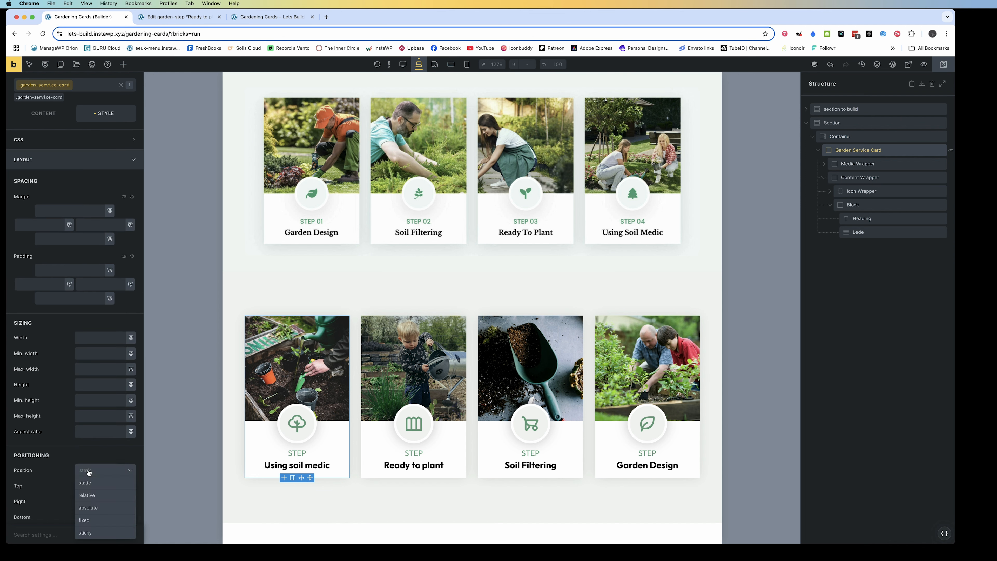
left_click(90, 496)
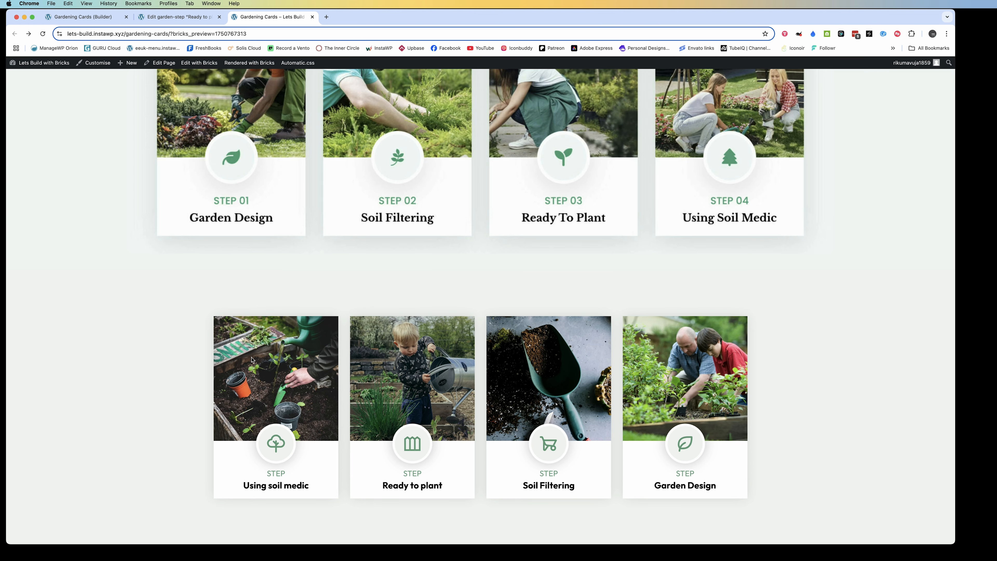
left_click(43, 34)
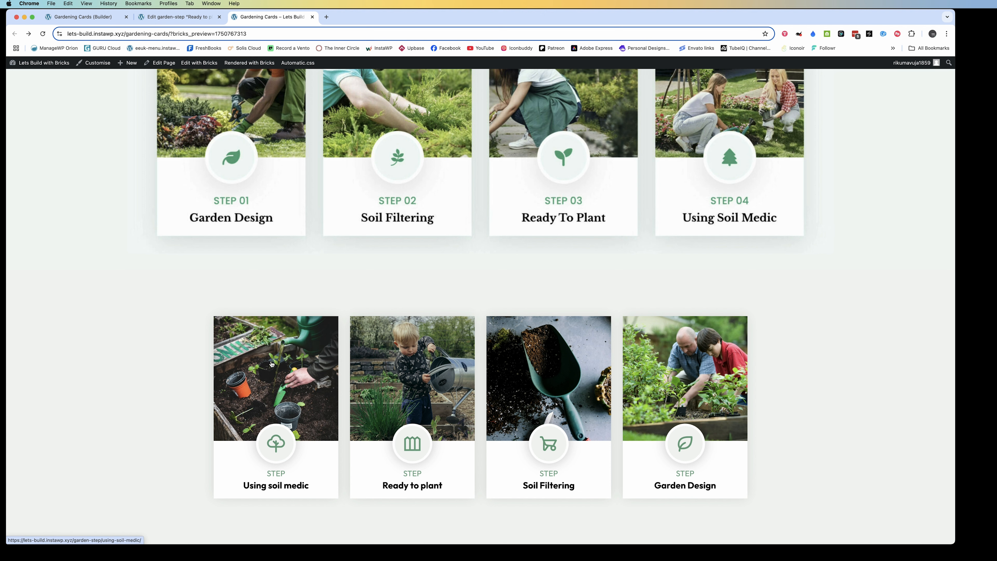
Back in the builder, move the Media Wrapper below the Content Wrapper inside the Garden Service Card
left_click(80, 17)
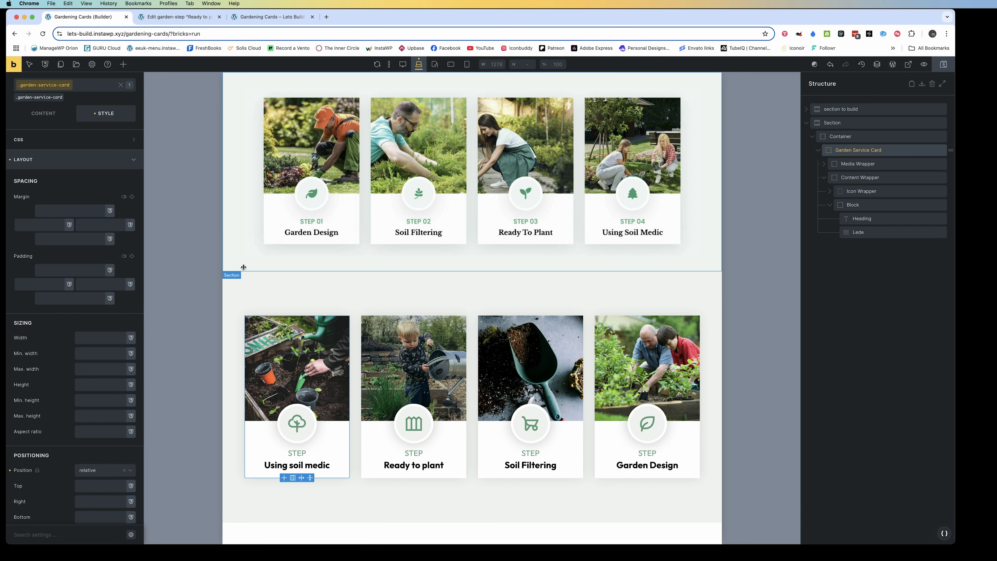
left_click(824, 178)
left_click_drag(849, 165, 847, 186)
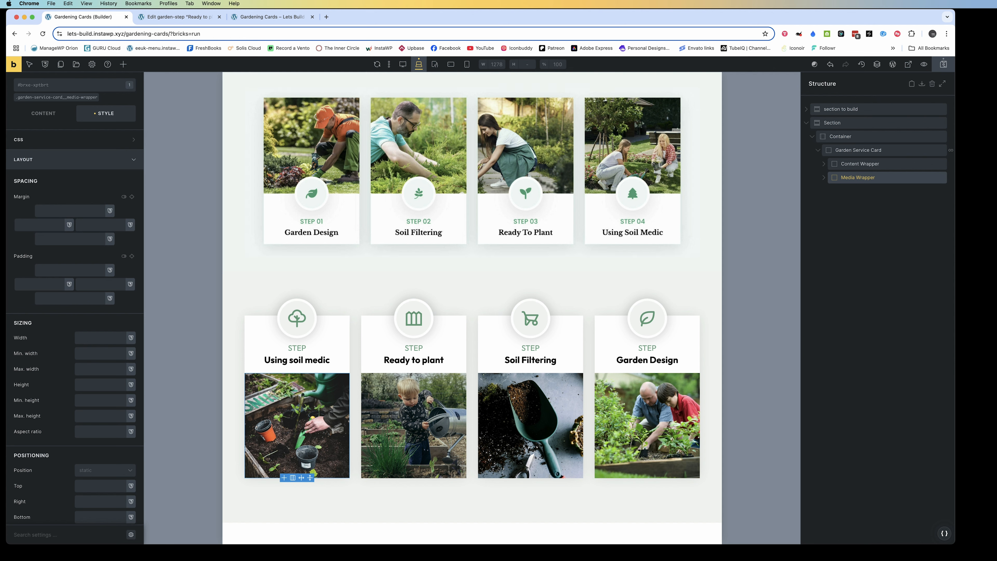
Find the order setting for the Media Wrapper's .garden-service-card__media-wrapper class and set it to -1
scroll(57, 466, "down", 2)
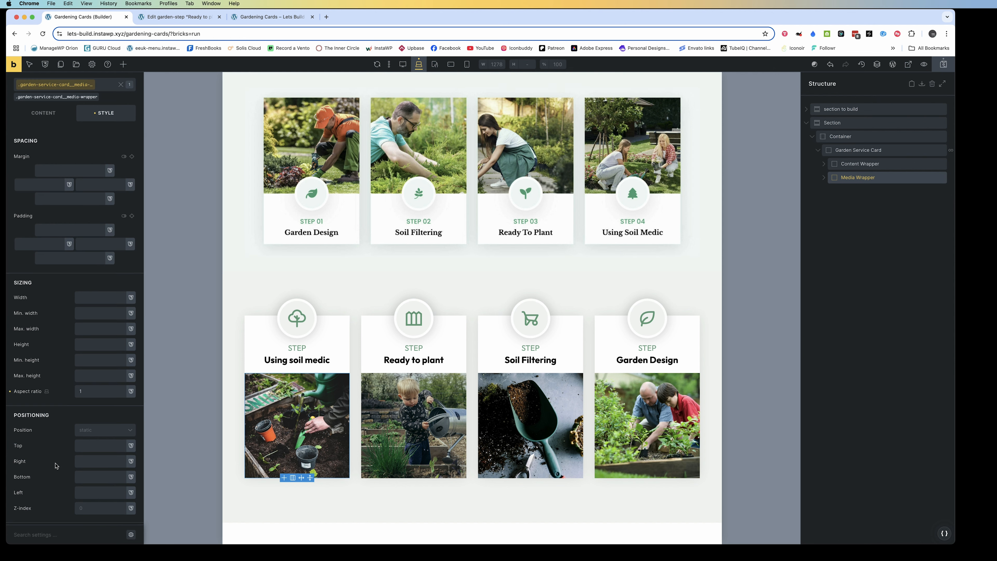
scroll(44, 419, "down", 5)
scroll(43, 419, "down", 5)
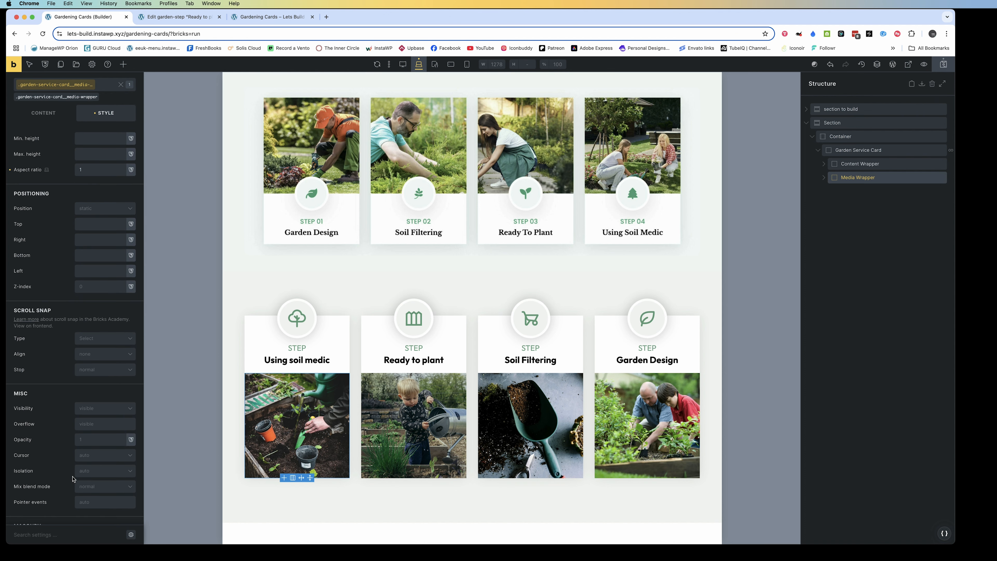
scroll(73, 471, "up", 12)
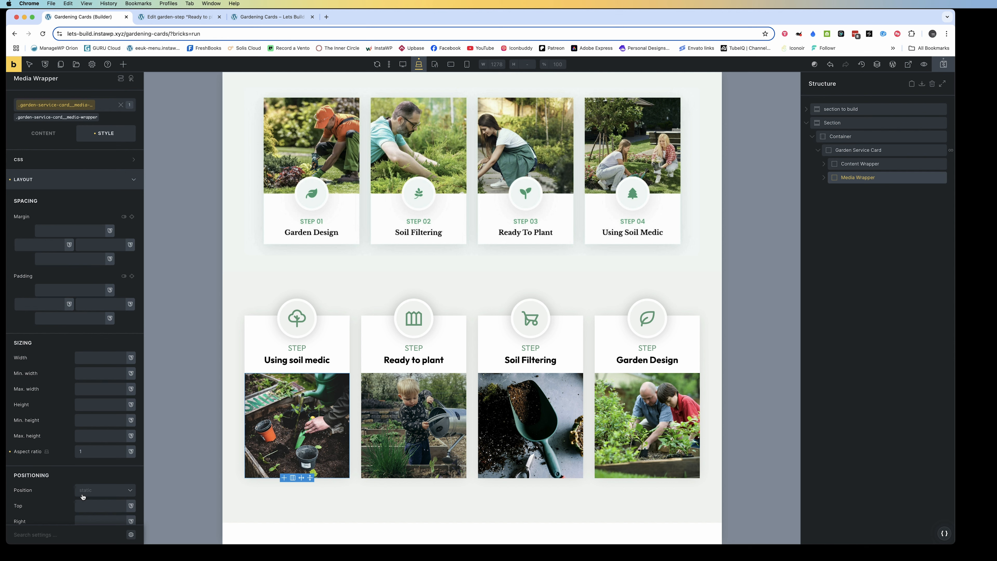
left_click(42, 536)
left_click(42, 537)
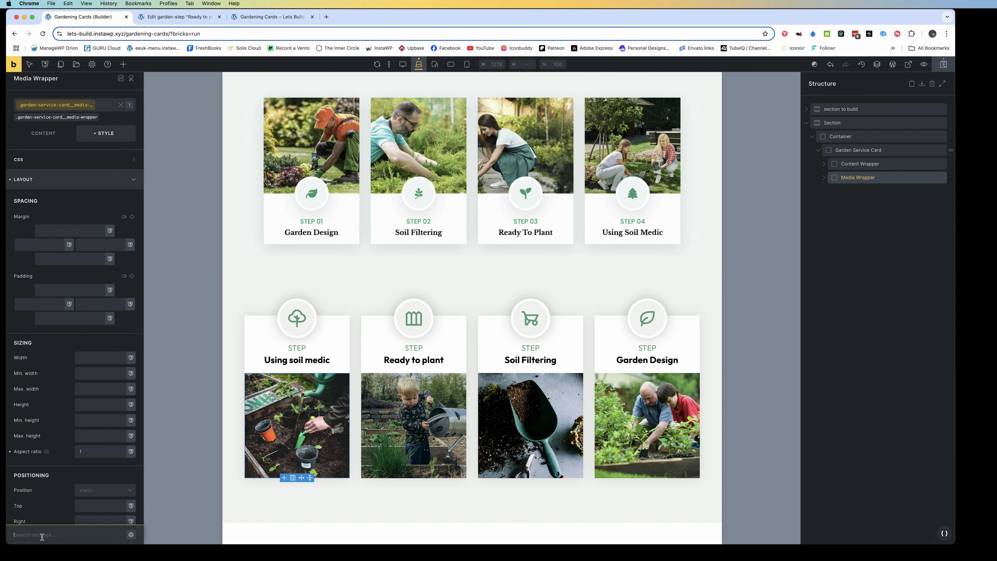
type("ord")
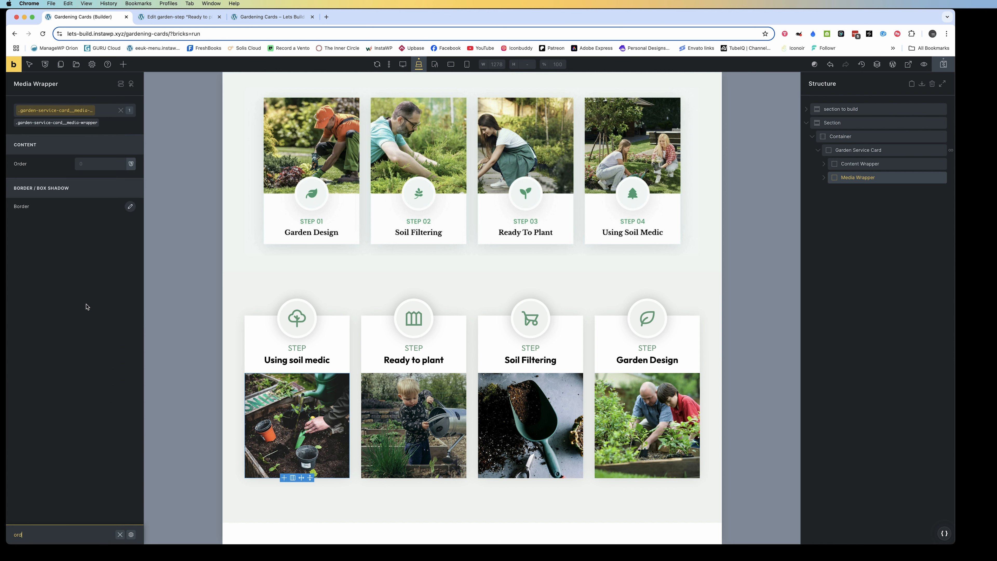
left_click(87, 164)
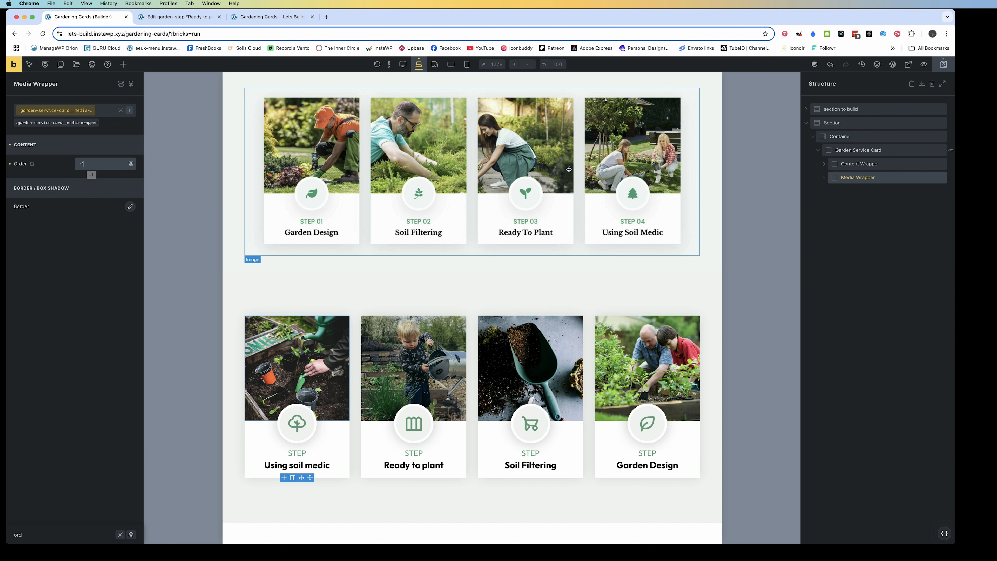
Move the Block holding the heading and lede above the Icon Wrapper inside the Content Wrapper
left_click(824, 179)
left_click(825, 179)
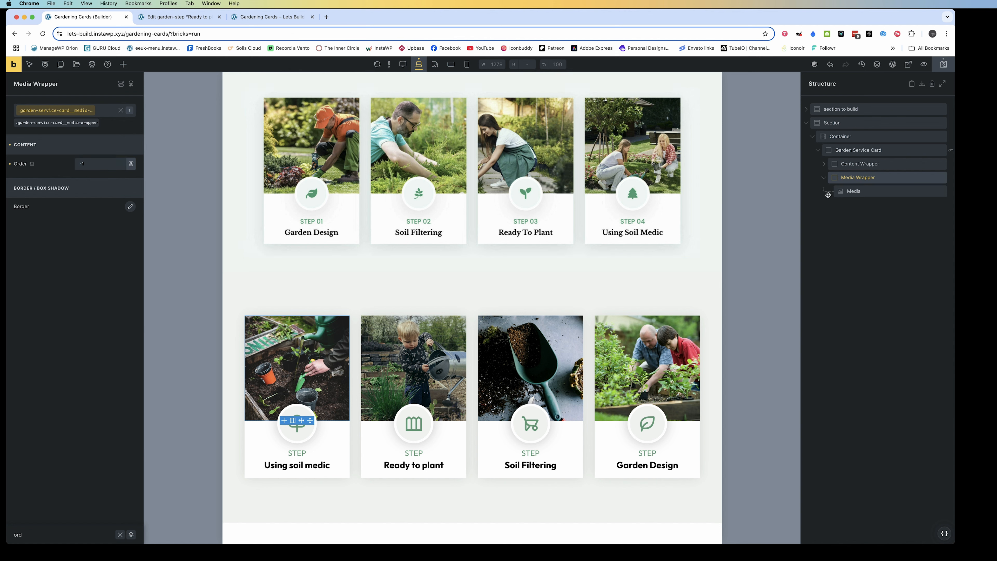
left_click(823, 178)
left_click(823, 164)
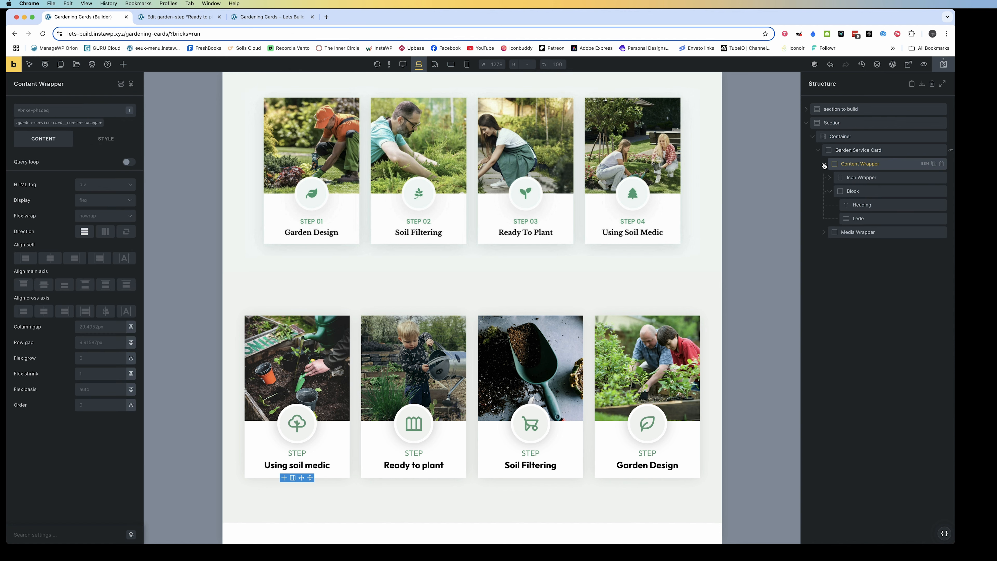
left_click(829, 193)
left_click_drag(852, 191, 848, 172)
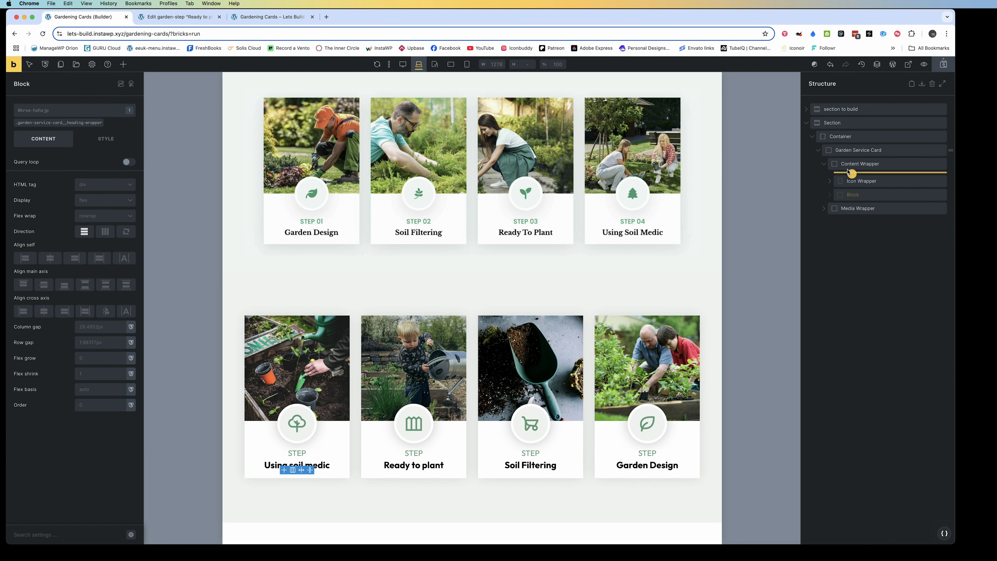
left_click_drag(848, 172, 848, 173)
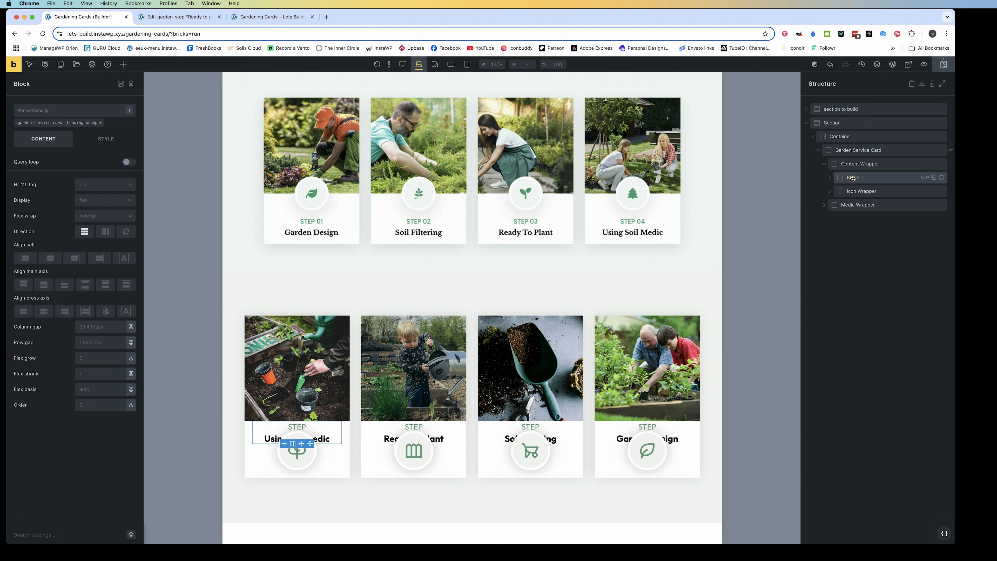
Set the order of the Icon Wrapper's .garden-service-card__icon-wrapper class to -1 and check the Block's child elements
left_click(862, 191)
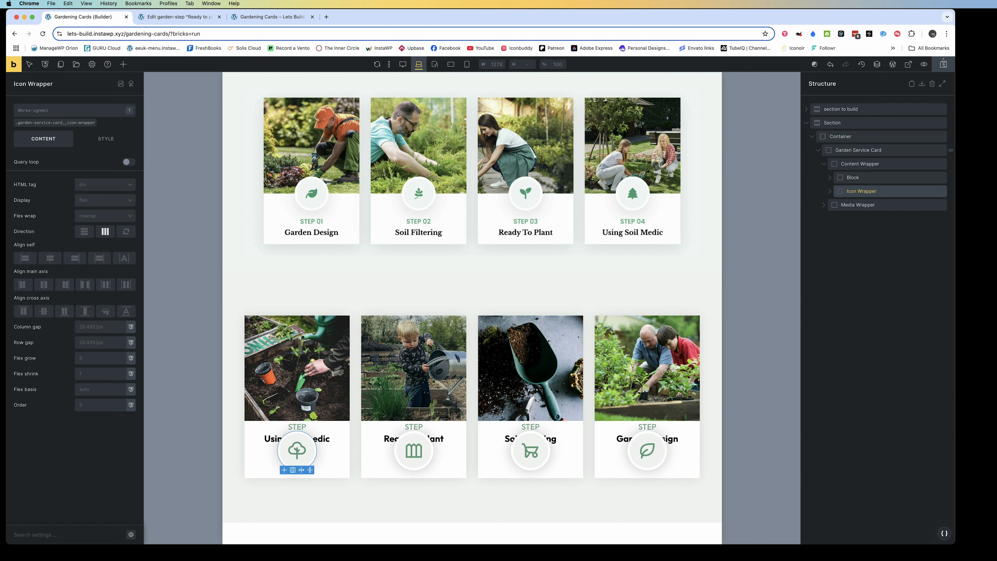
left_click(35, 124)
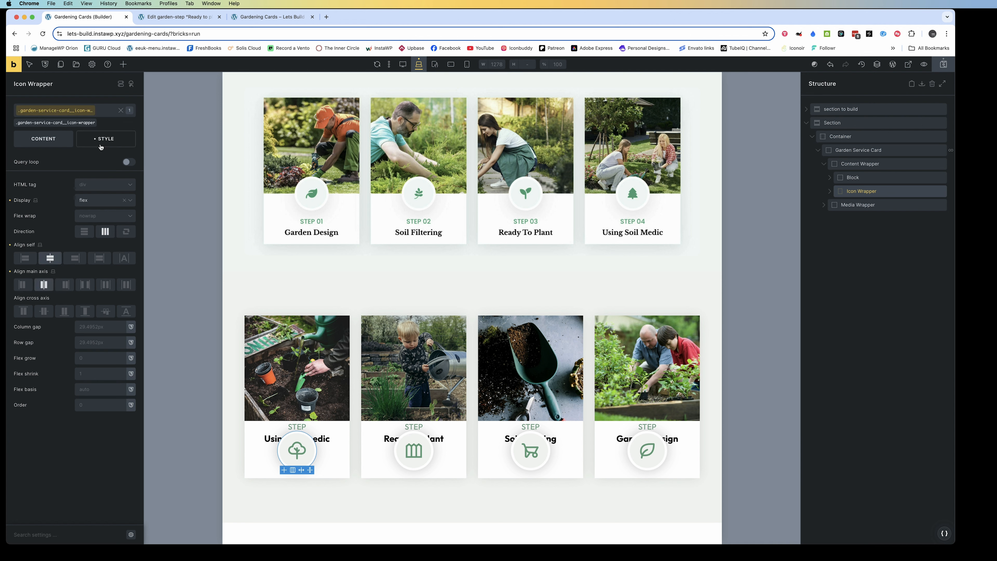
left_click(81, 405)
type("-")
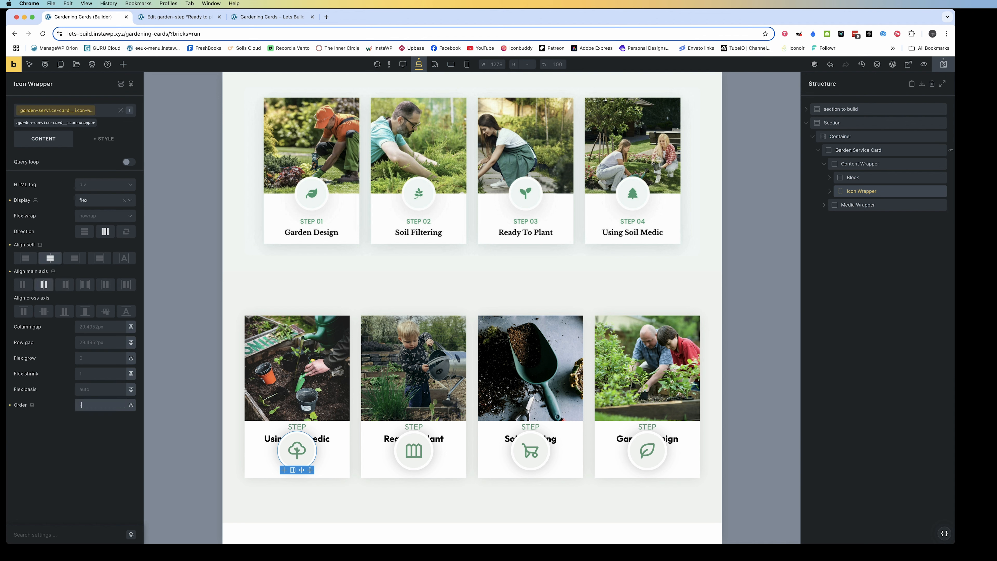
type("1")
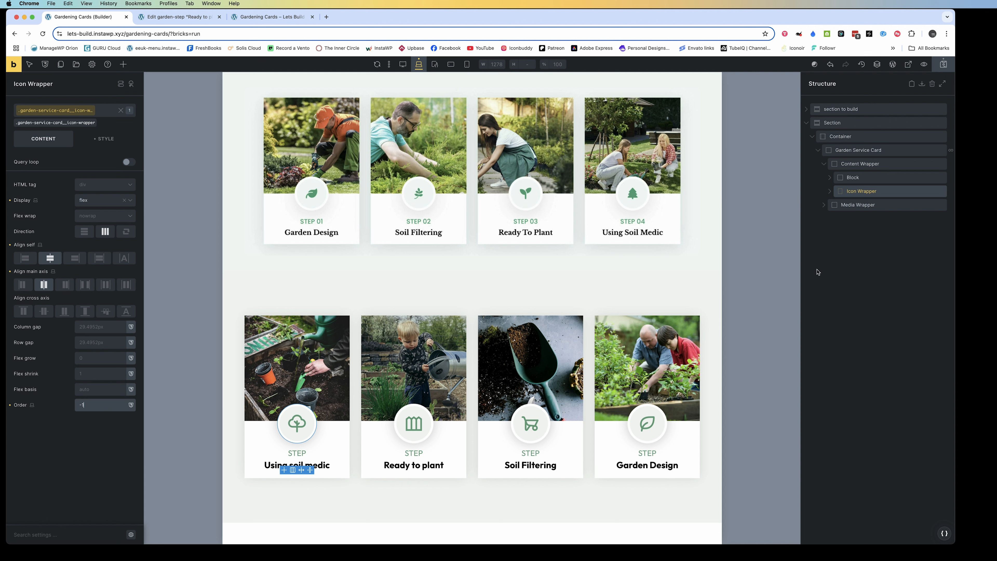
left_click(830, 178)
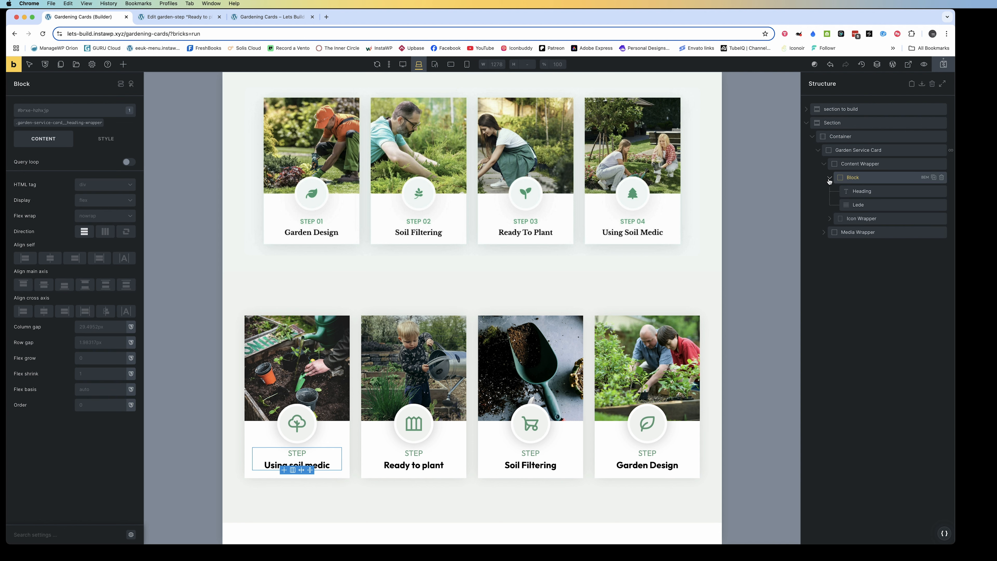
left_click(829, 179)
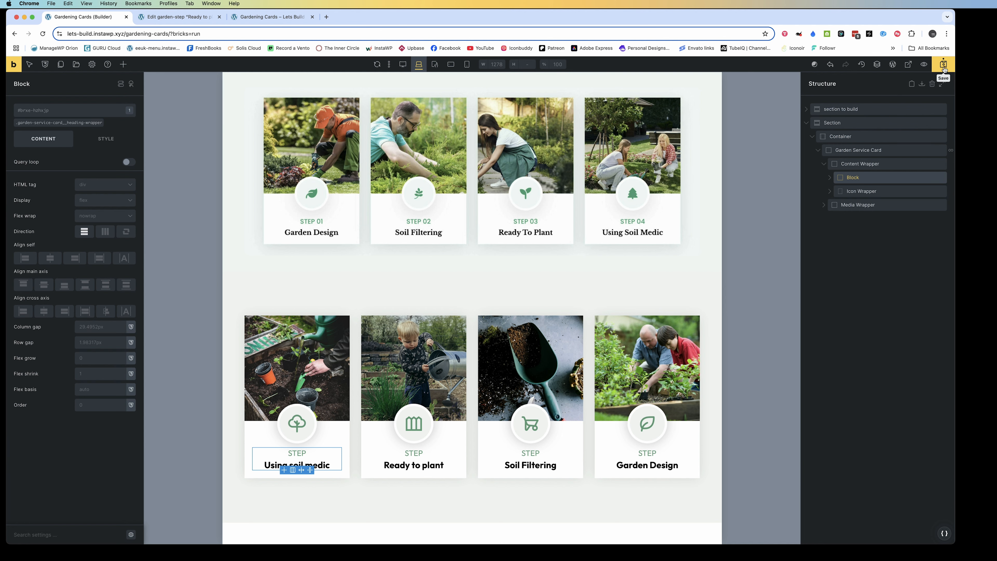
On the live Gardening Cards page, inspect the first service card's markup to check the source order of its content, heading, icon and media wrappers
left_click(270, 17)
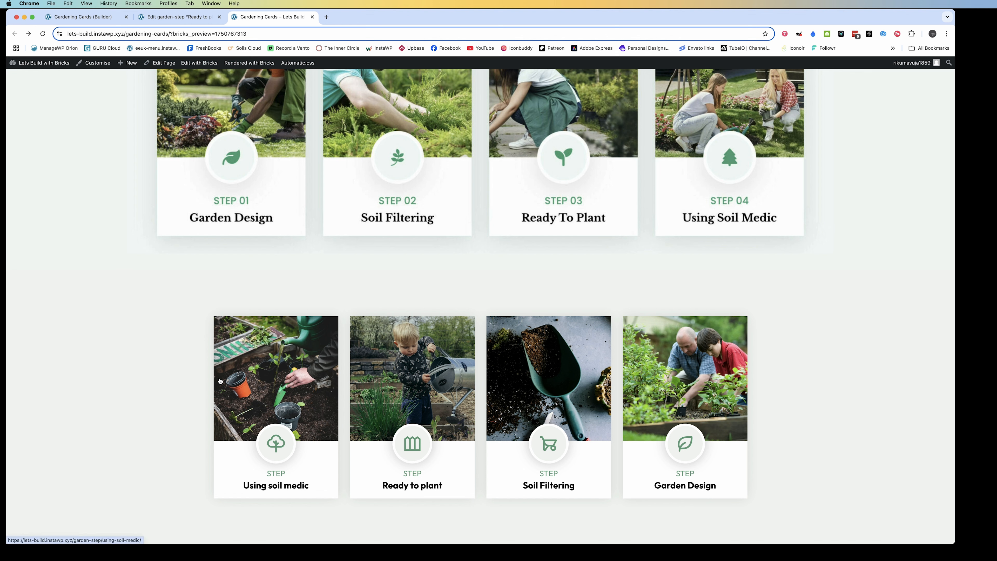
right_click(202, 371)
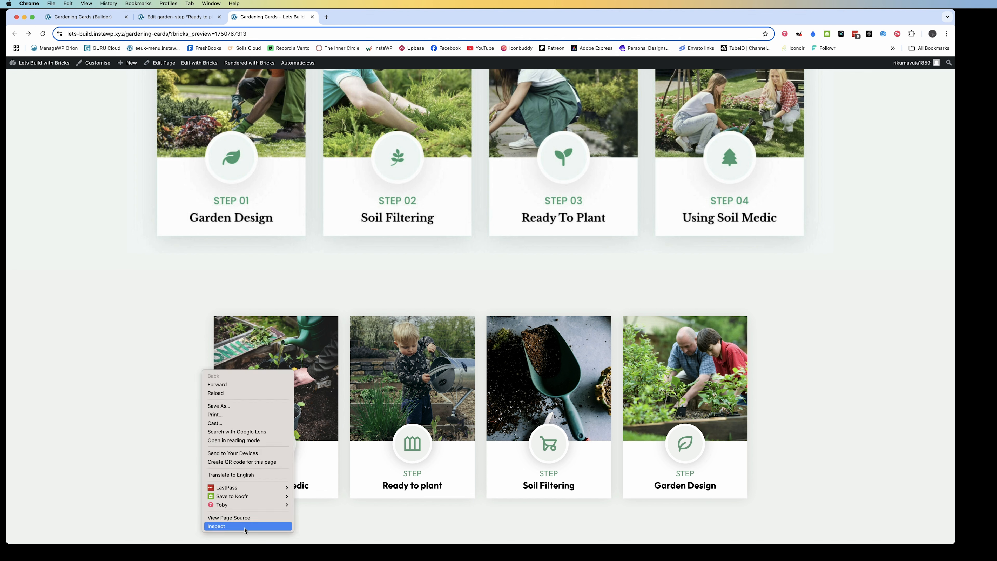
left_click(236, 526)
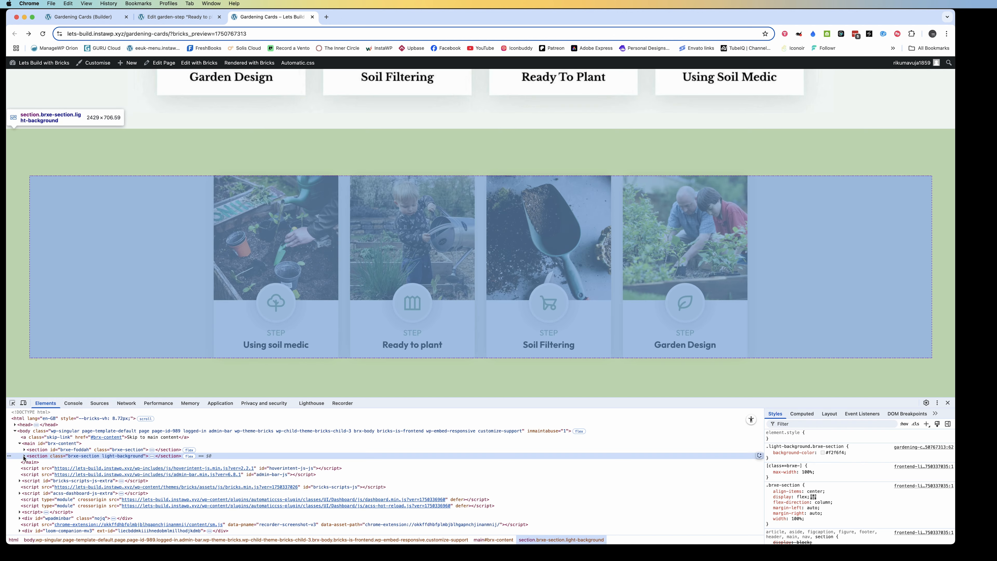
left_click(25, 456)
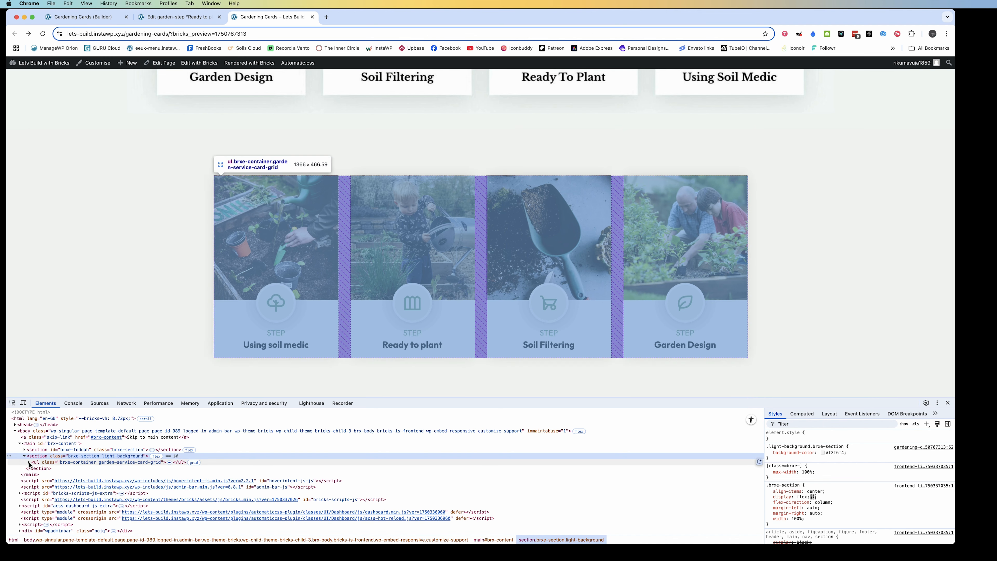
left_click(30, 463)
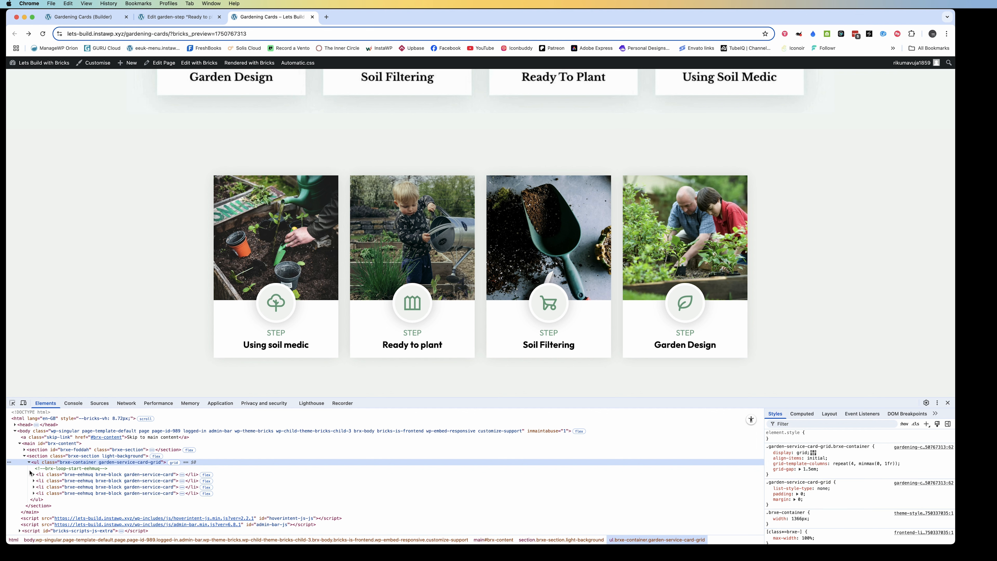
left_click(32, 474)
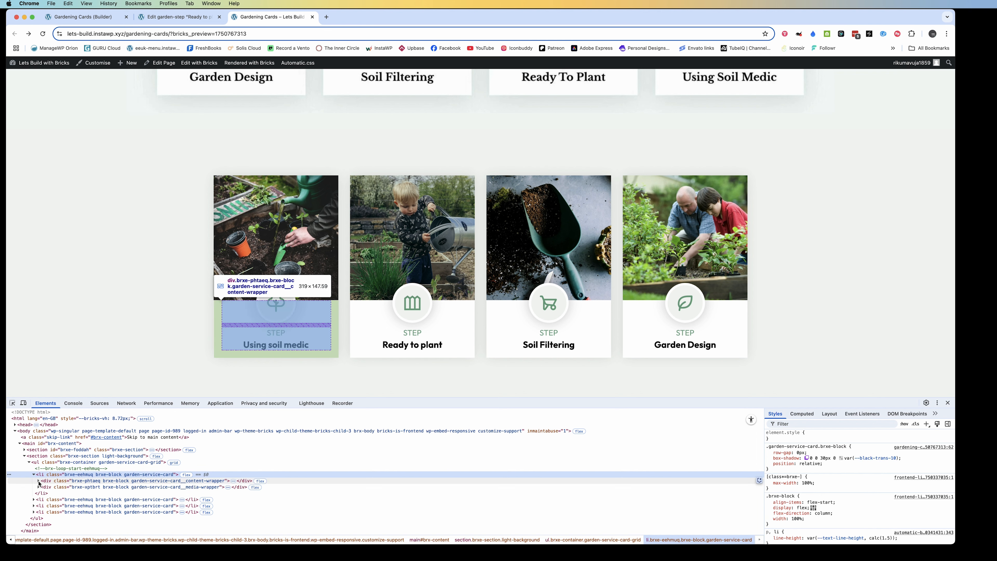
left_click(38, 481)
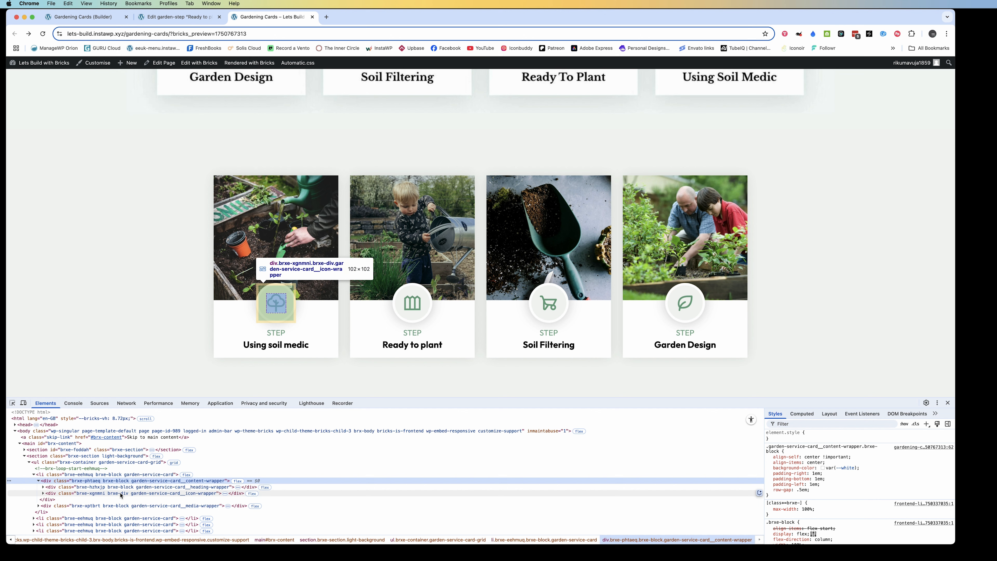
left_click(43, 487)
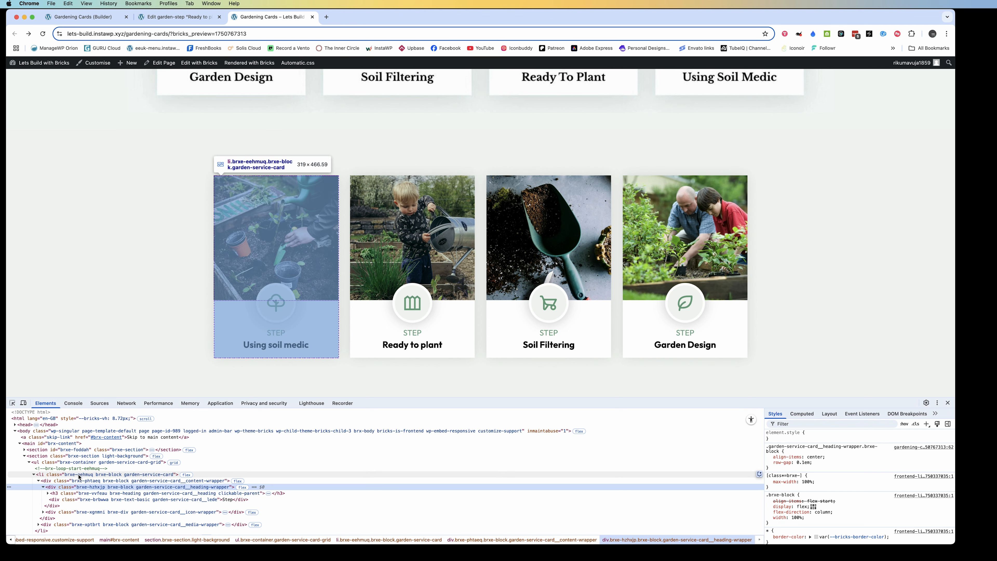
left_click(949, 404)
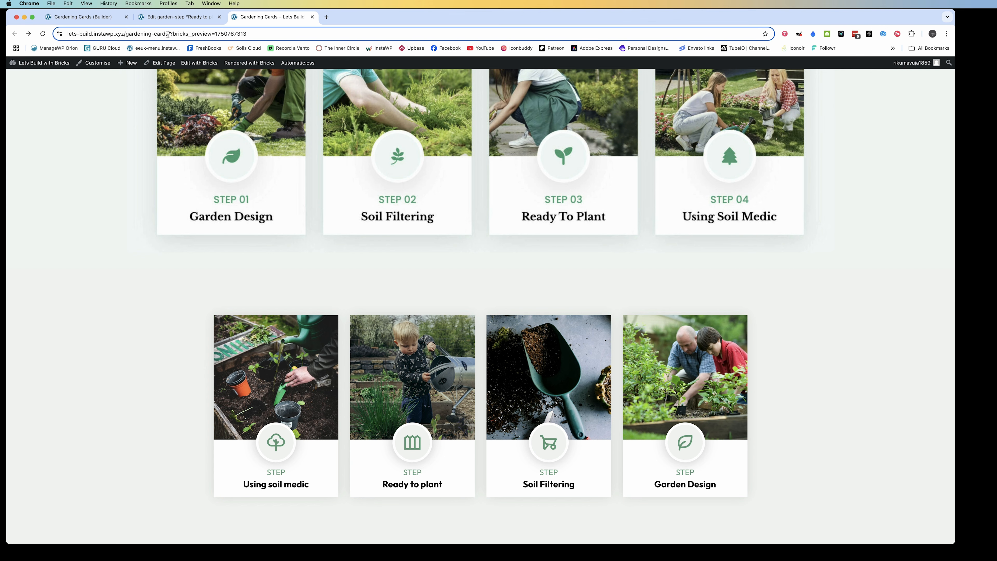
Back in the builder, add custom CSS to the Lede's .garden-service-card__lede class giving %root% position: relative
left_click(88, 17)
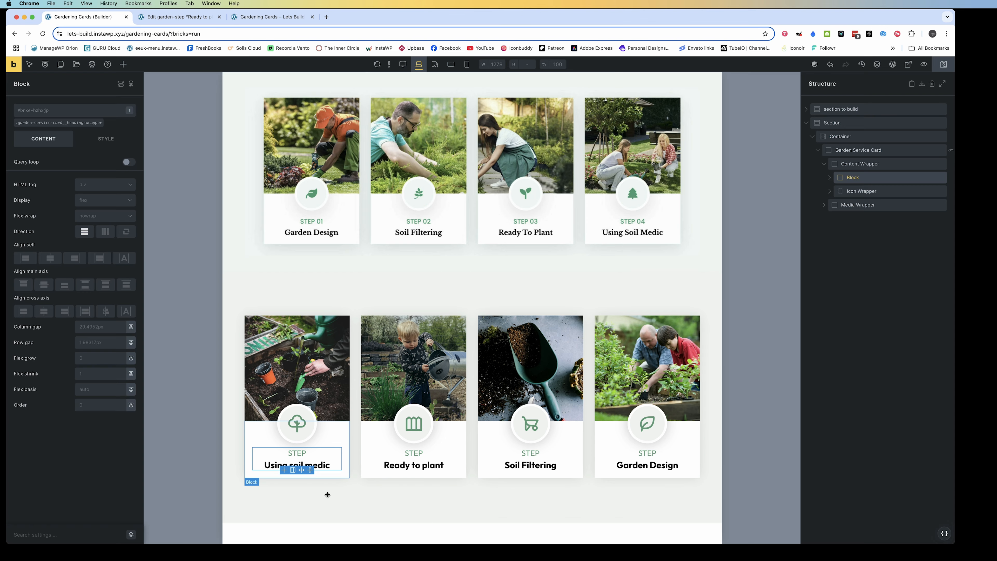
left_click(298, 455)
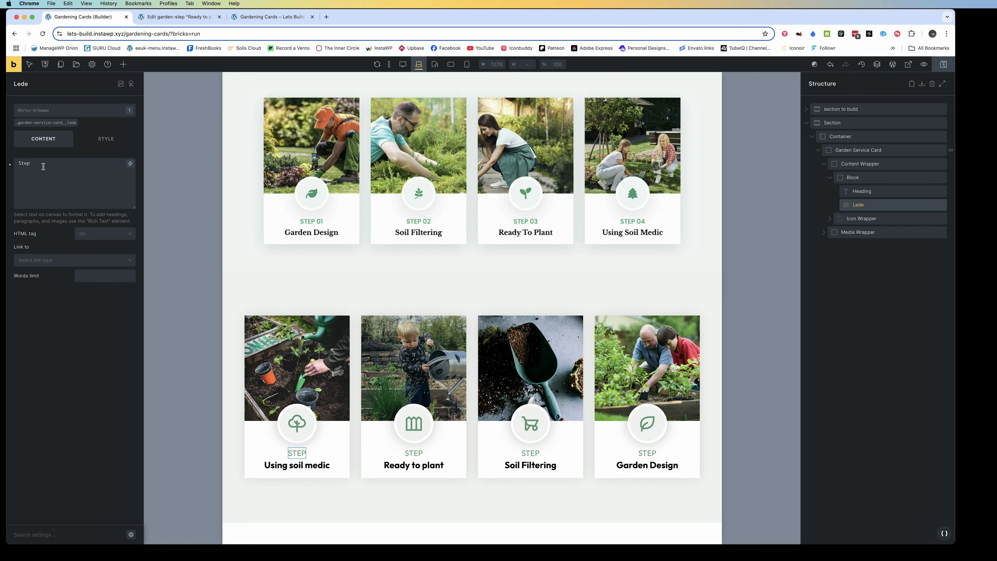
left_click(39, 123)
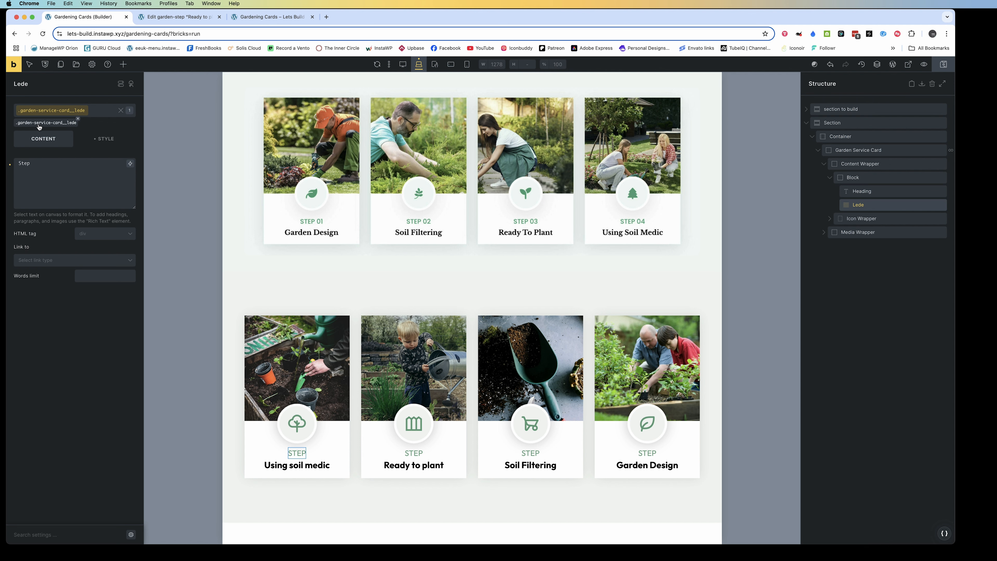
left_click(108, 143)
left_click(37, 168)
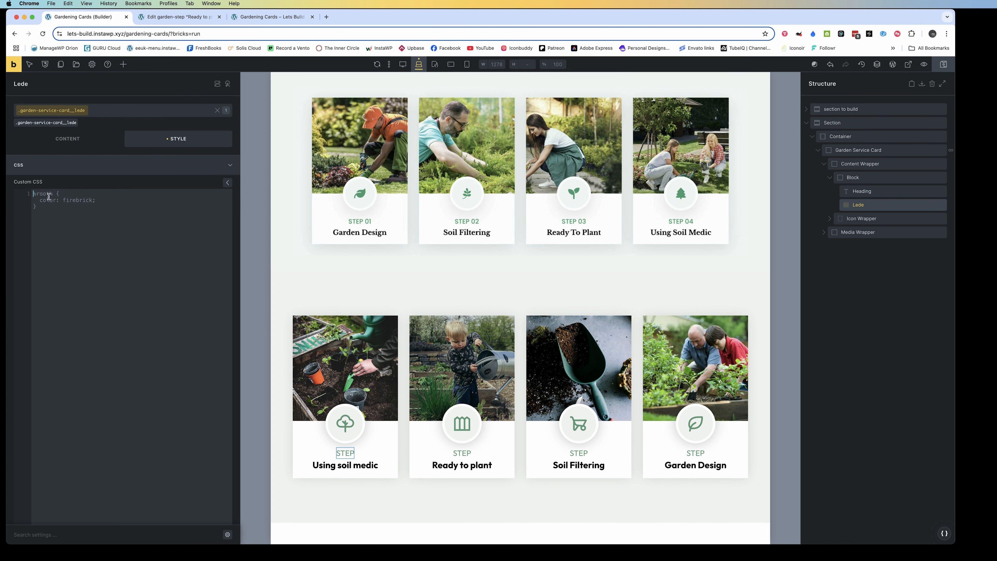
type("%root%")
type("{")
type("po")
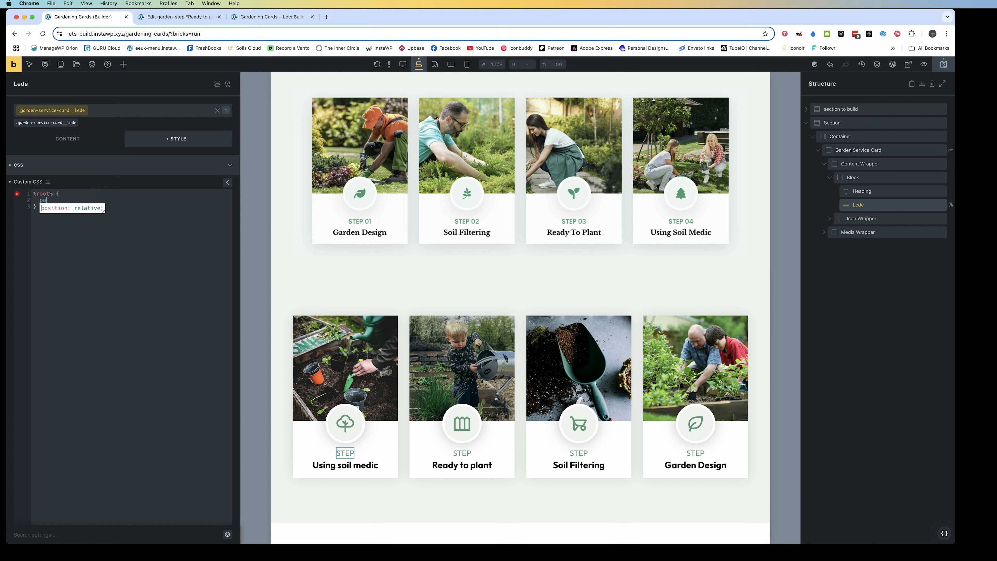
type("sition: ")
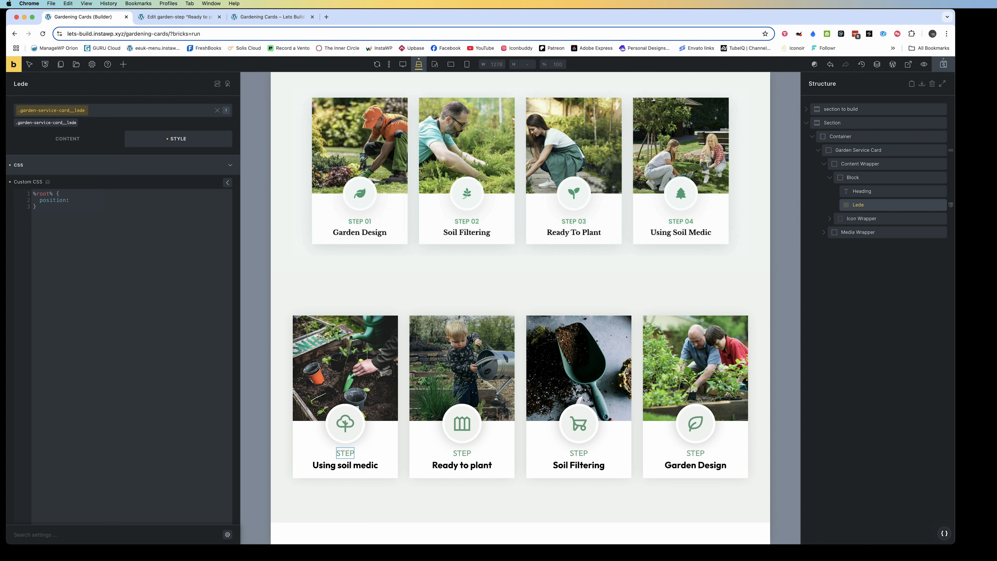
type("relative;")
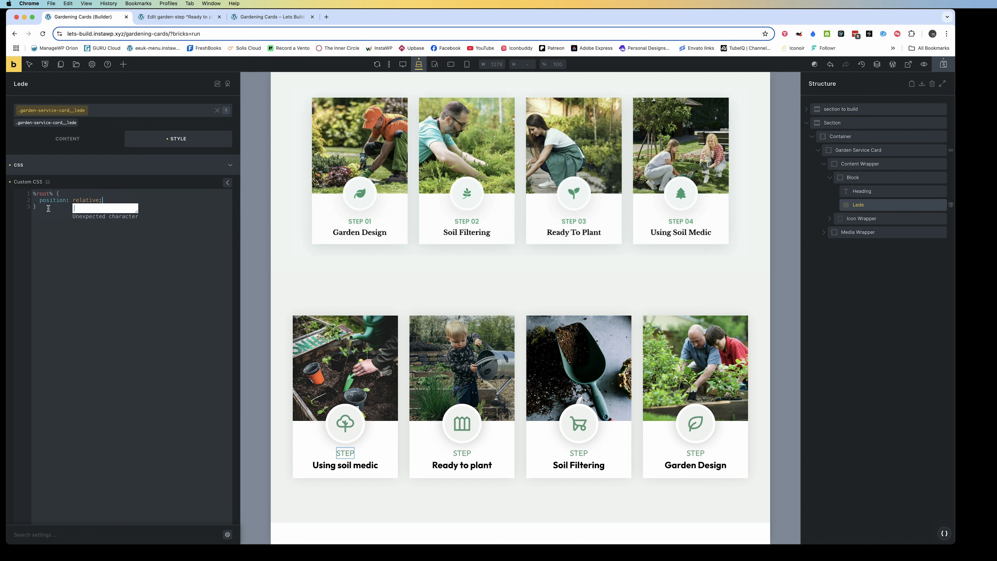
Add a %root%::after rule below the first CSS rule with content set to 1
left_click(48, 209)
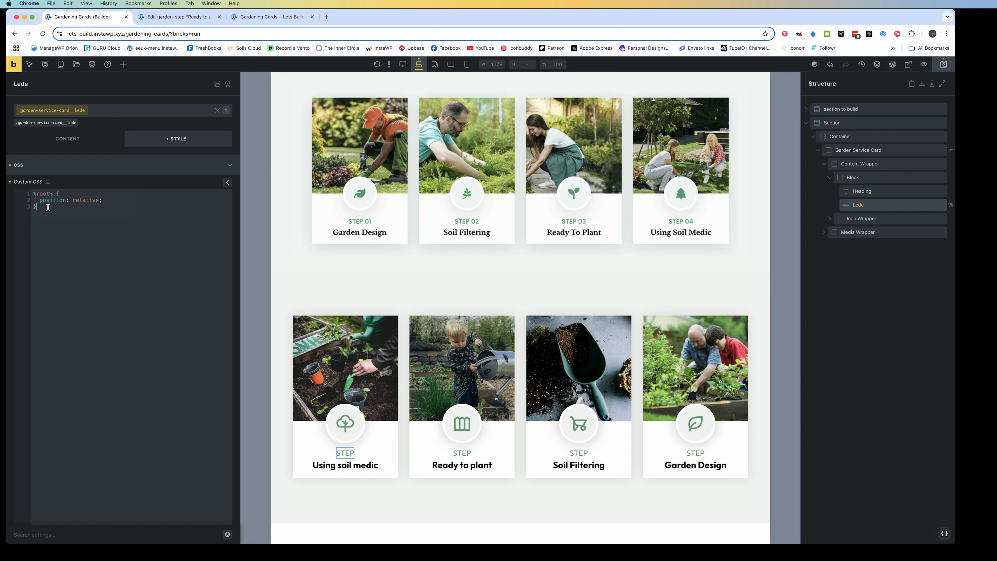
key("Return")
key("Return")
type("%root%::after {")
key("Return")
type("co")
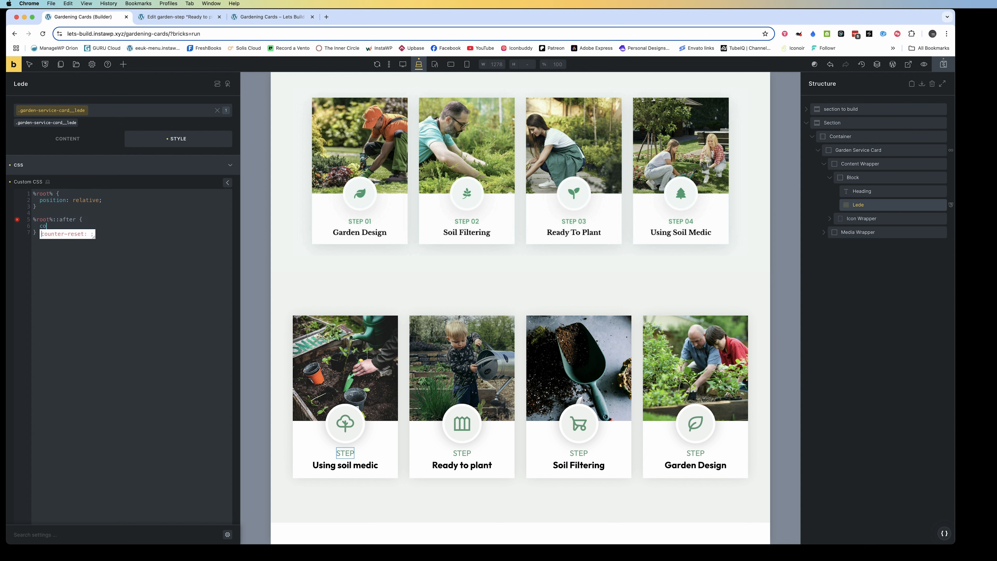
type("ntent")
key("Return")
type("1;")
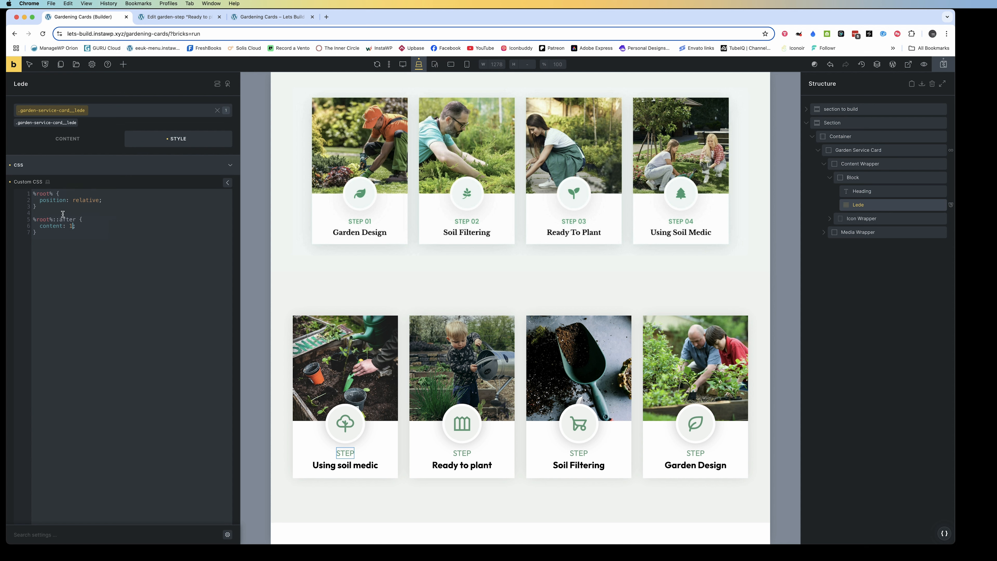
Start a position declaration in the ::after rule and insert display: flex above it
left_click(80, 227)
key("Return")
type("postion:")
left_click(80, 225)
key("Return")
type("display: flex;")
Try to position the Lede's ::after pseudo-element absolutely
left_click(68, 239)
key("Left")
key("Left")
key("Left")
key("Left")
key("Left")
key("Left")
type("i")
left_click(76, 239)
type("asboult")
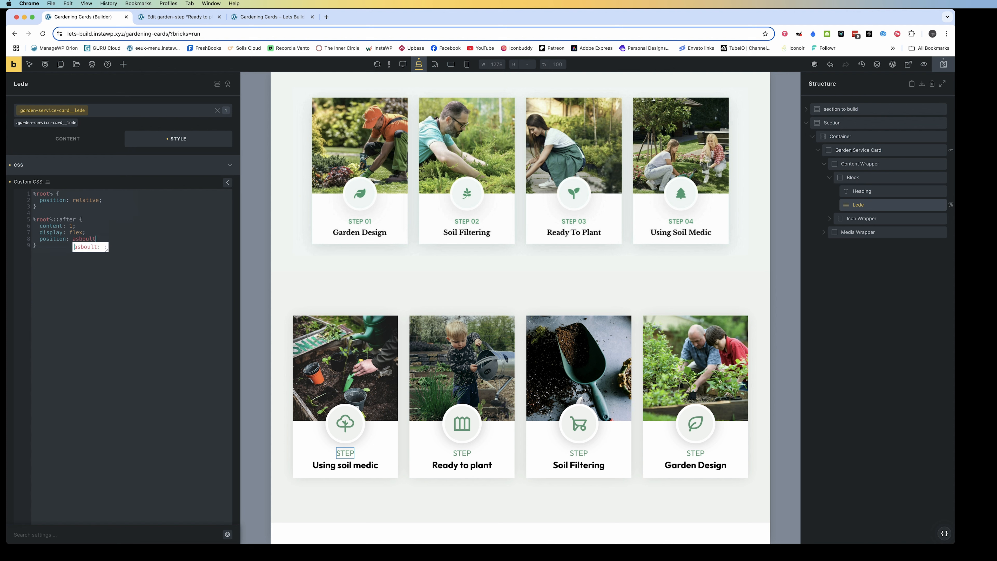
key("BackSpace")
key("BackSpace")
key("BackSpace")
type("lute;")
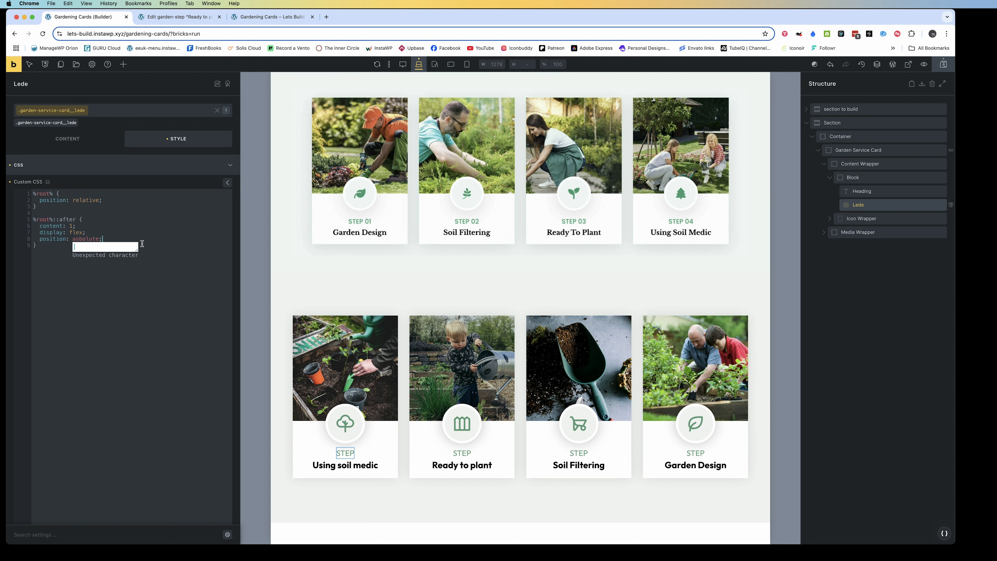
key("Return")
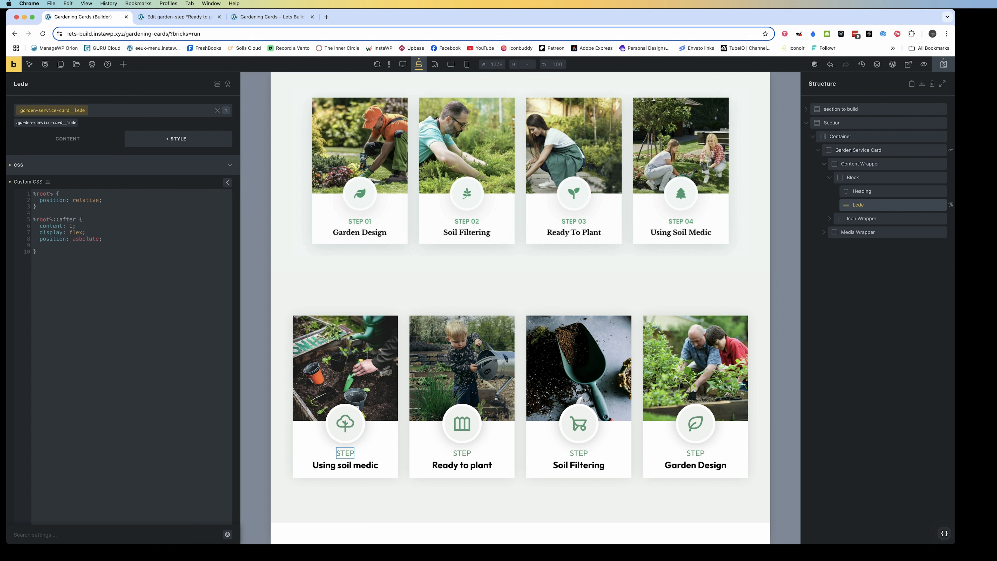
Wrap the ::after rule's content value 1 in double quotes
type("colo")
key("super+BackSpace")
left_click(70, 226)
type("\"")
left_click(76, 227)
type("\"")
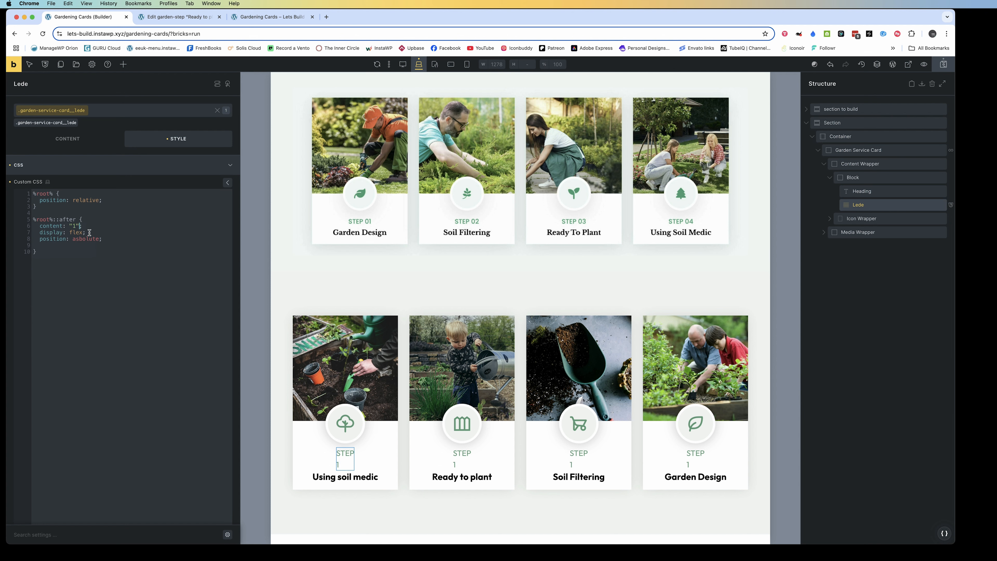
Delete the position declaration from the ::after rule and check the Lede's text content
left_click(103, 239)
key("super+BackSpace")
left_click(94, 232)
left_click(51, 144)
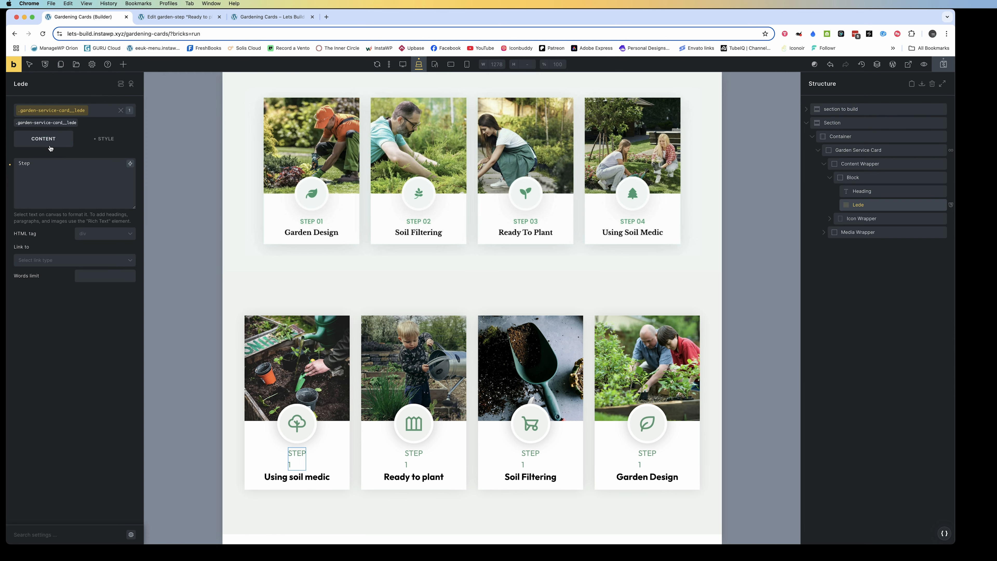
left_click(102, 141)
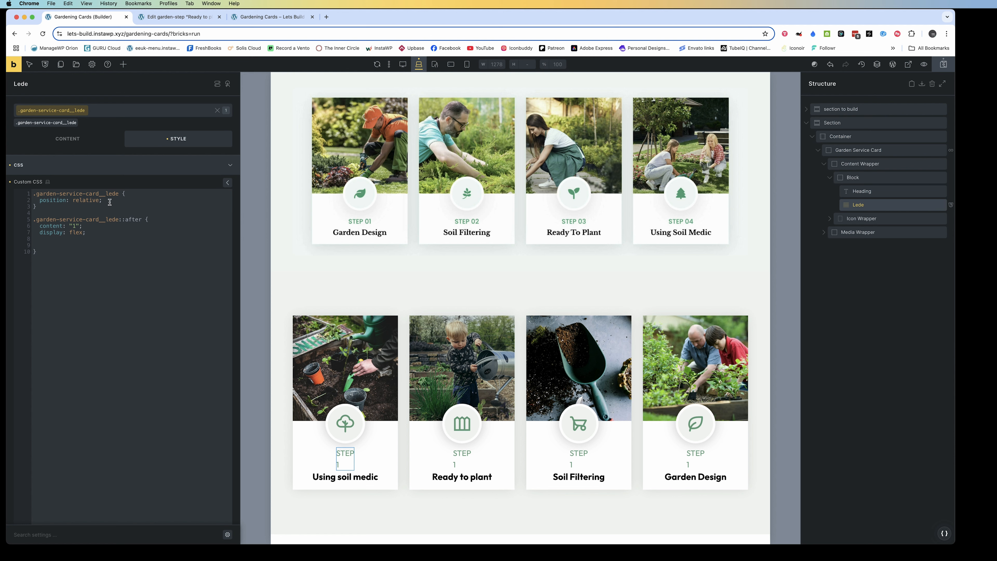
Add display: flex to the main .garden-service-card__lede rule and remove it from the ::after rule
left_click(110, 200)
key("Return")
type("display")
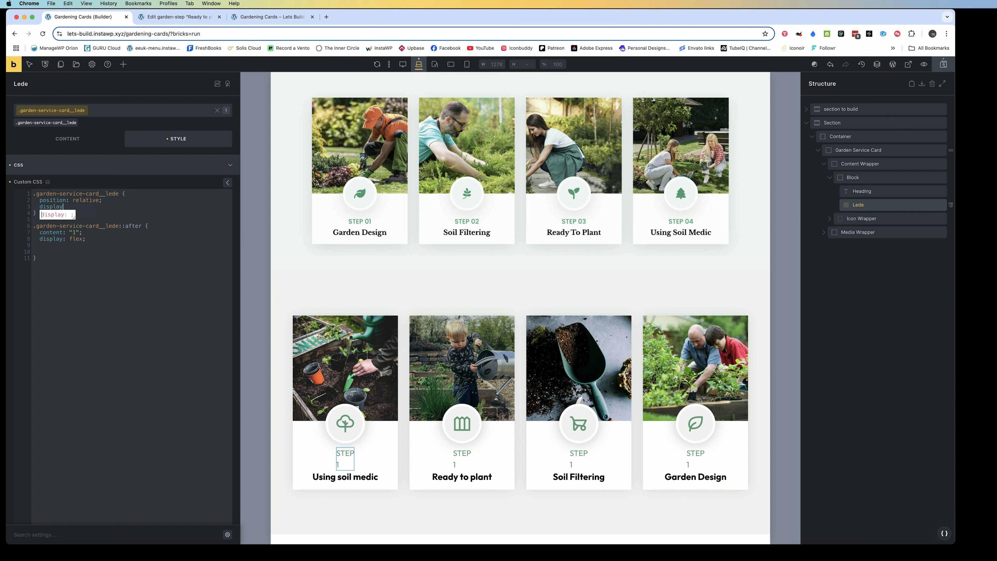
type("FLEX")
left_click_drag(62, 207, 77, 206)
type(": flex")
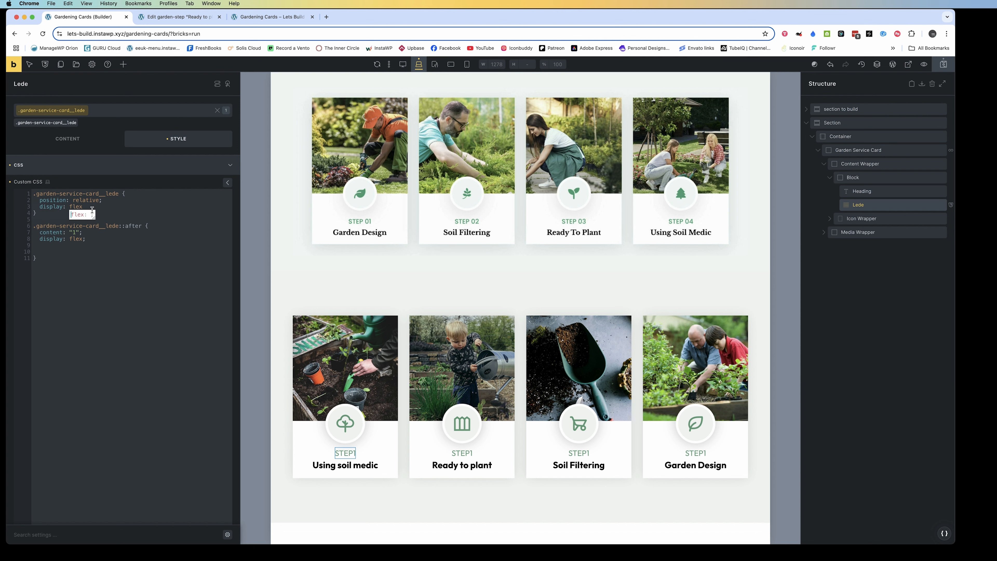
type(";")
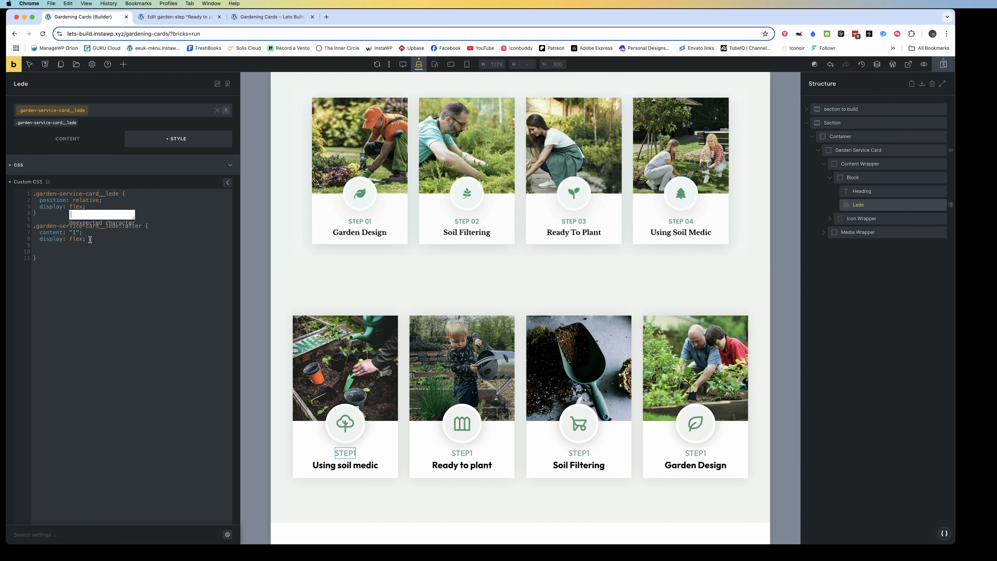
left_click_drag(90, 236, 36, 240)
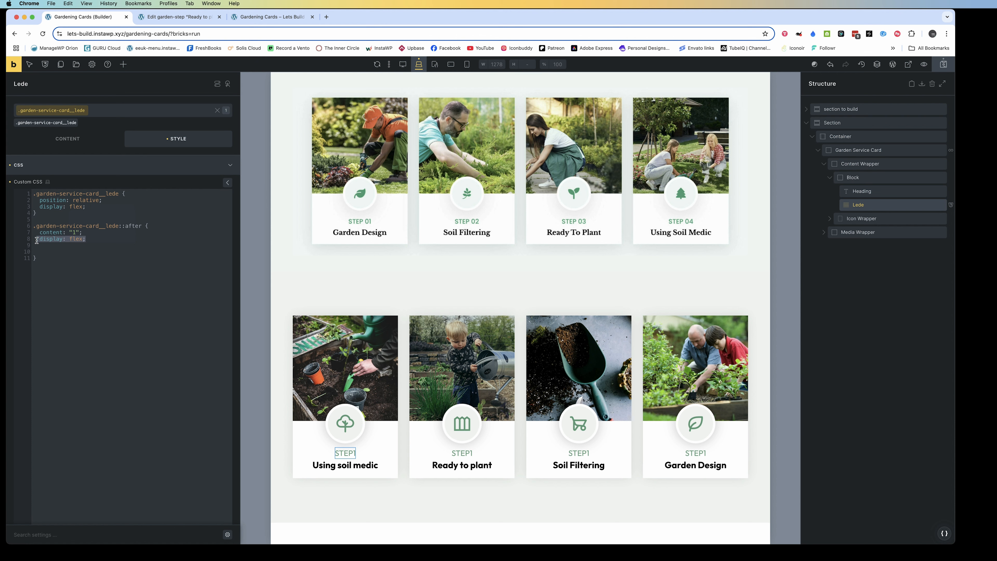
key("BackSpace")
key("BackSpace")
Add gap: .25em below display: flex in the .garden-service-card__lede rule
left_click(90, 206)
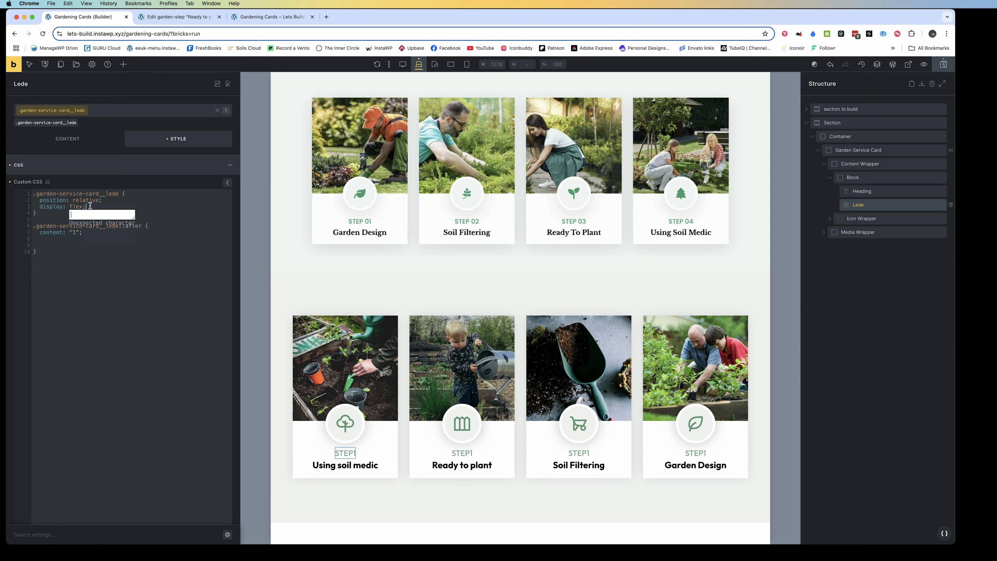
key("Return")
type("gap\"")
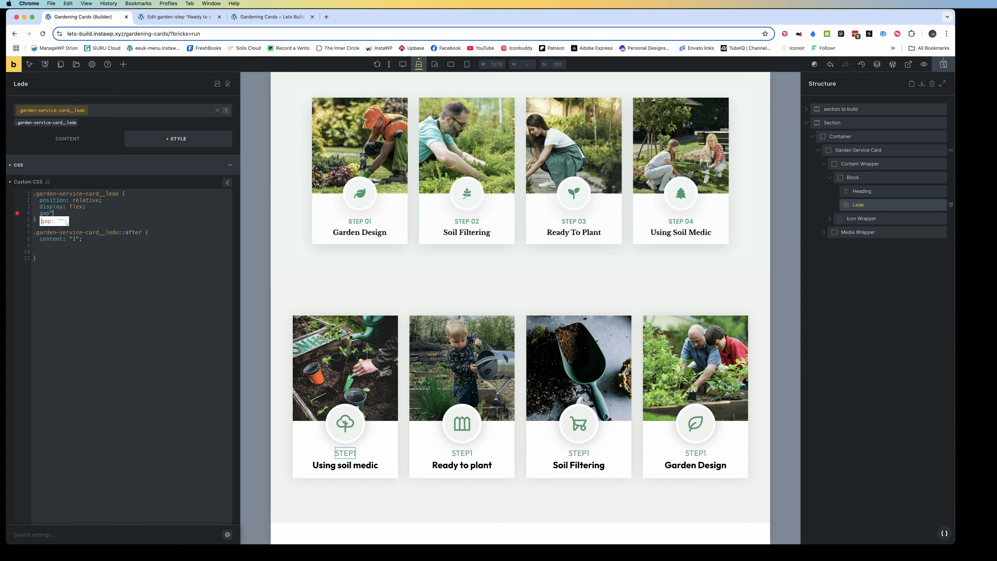
type(" .25em;")
key("BackSpace")
type(";")
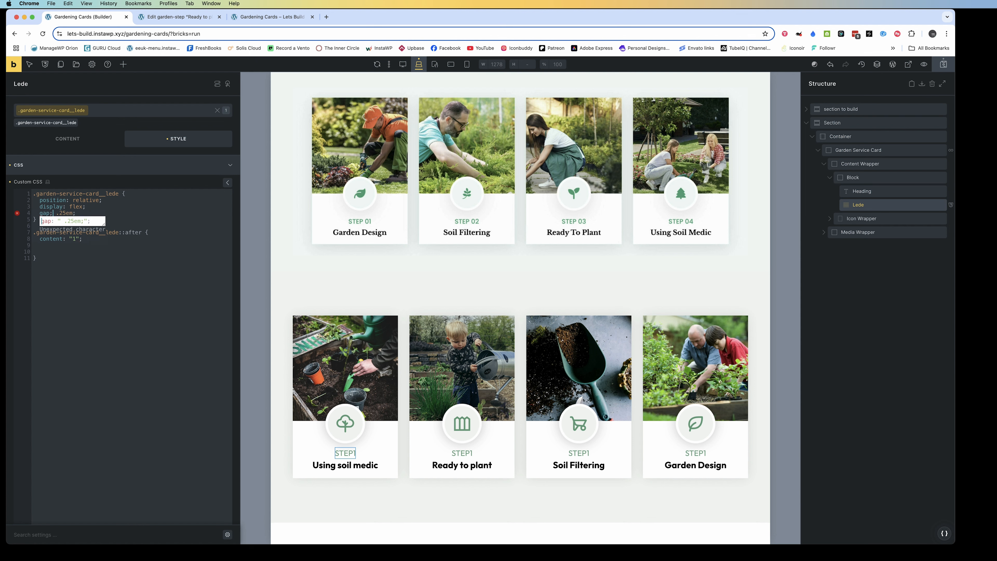
key("BackSpace")
type(":")
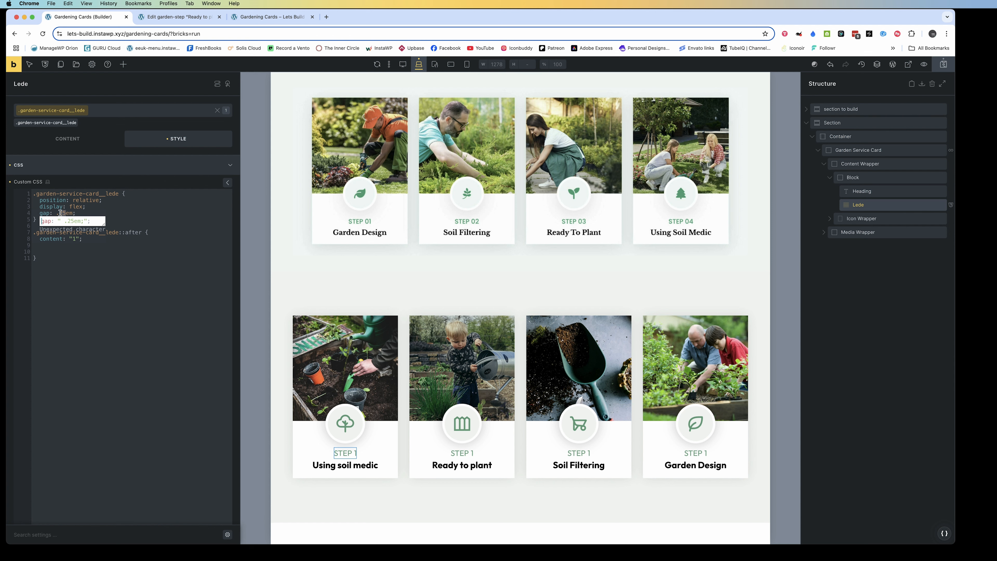
Try a gap of .9em in the lede rule, then set it to .2em
type("9")
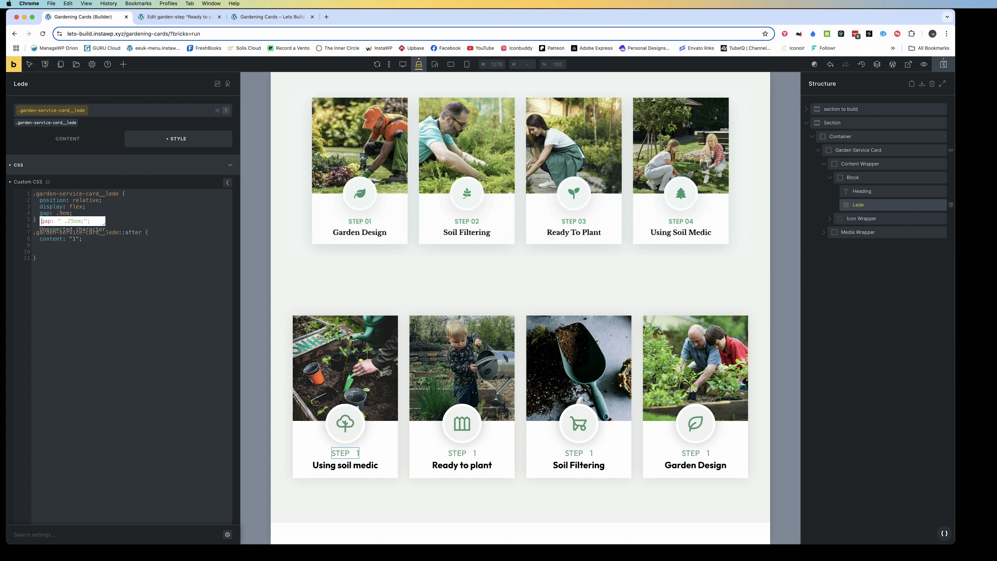
key("BackSpace")
type("2")
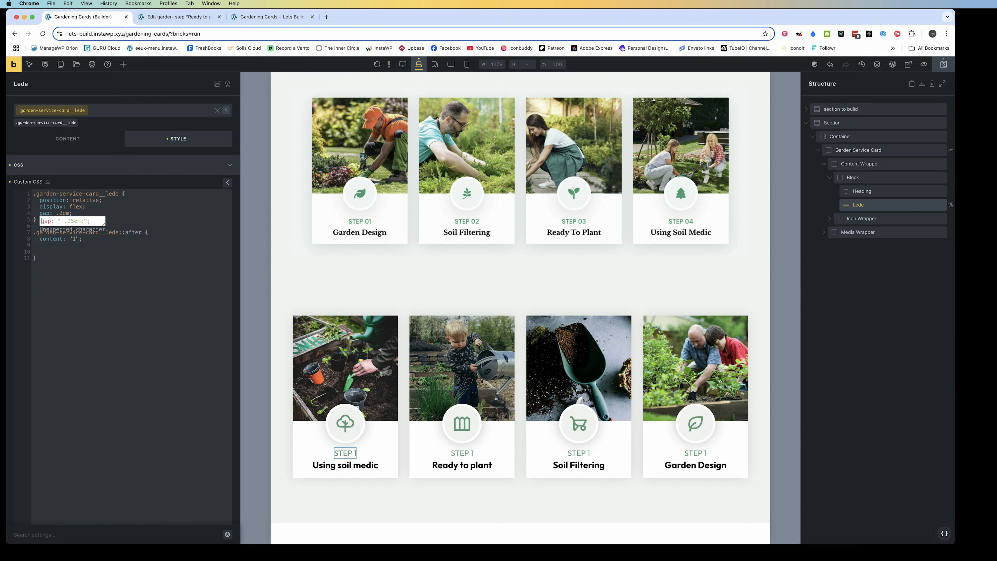
Search the web for "counter css" in a new browser tab
left_click(91, 297)
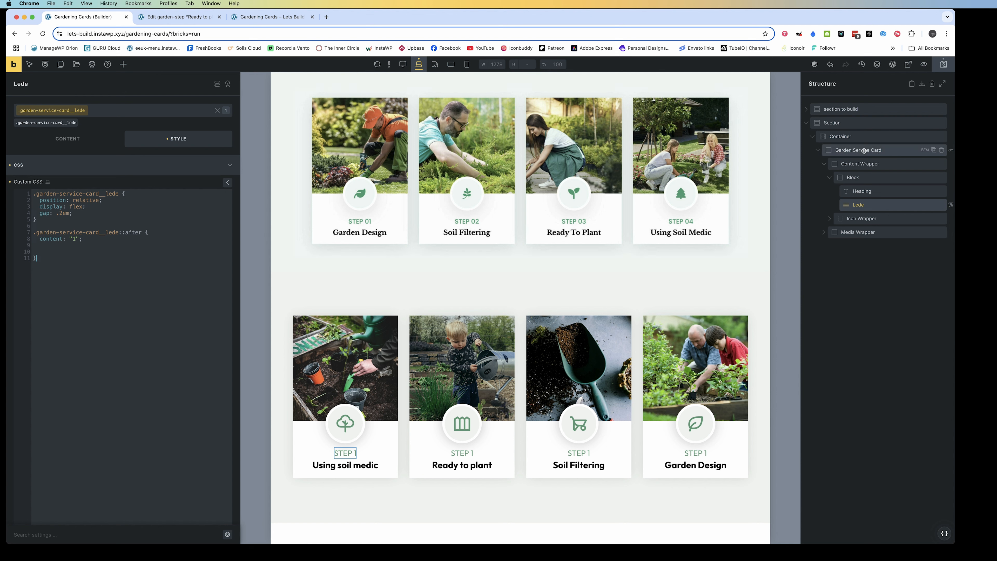
left_click(326, 16)
type("counter ")
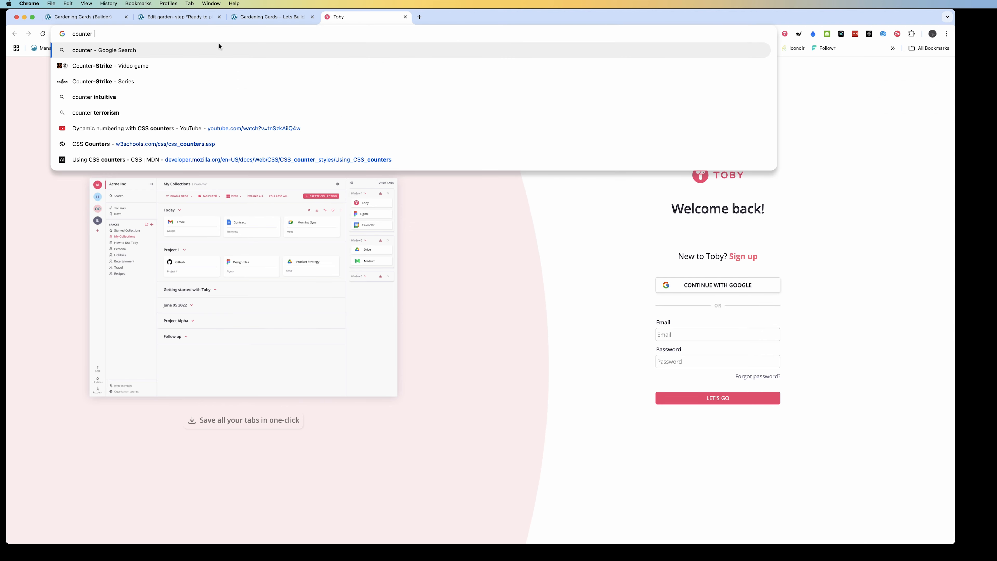
type("css")
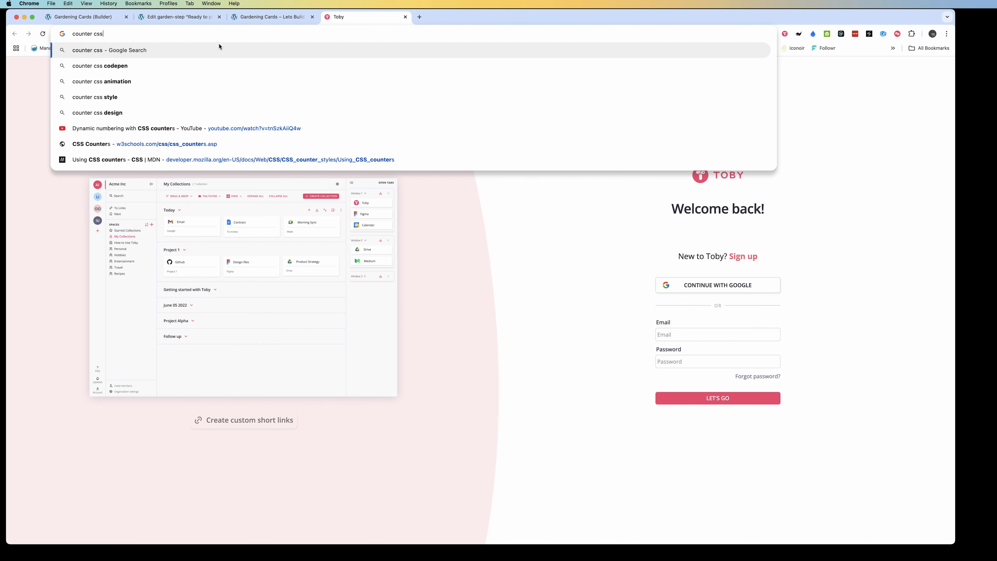
key("Return")
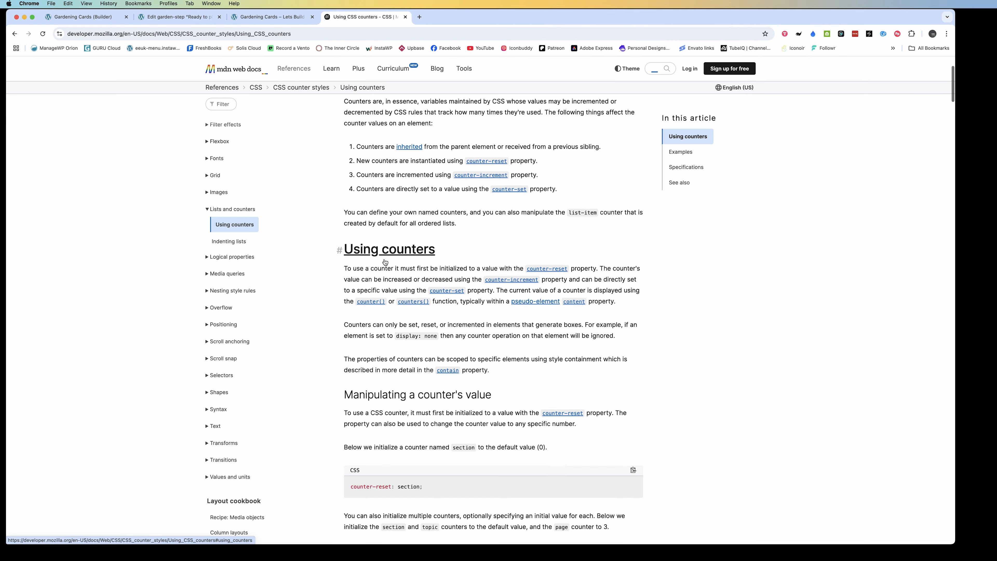
Find the counter initialization example in the MDN "Using CSS counters" article and copy its counter-reset: section; declaration
scroll(384, 262, "down", 5)
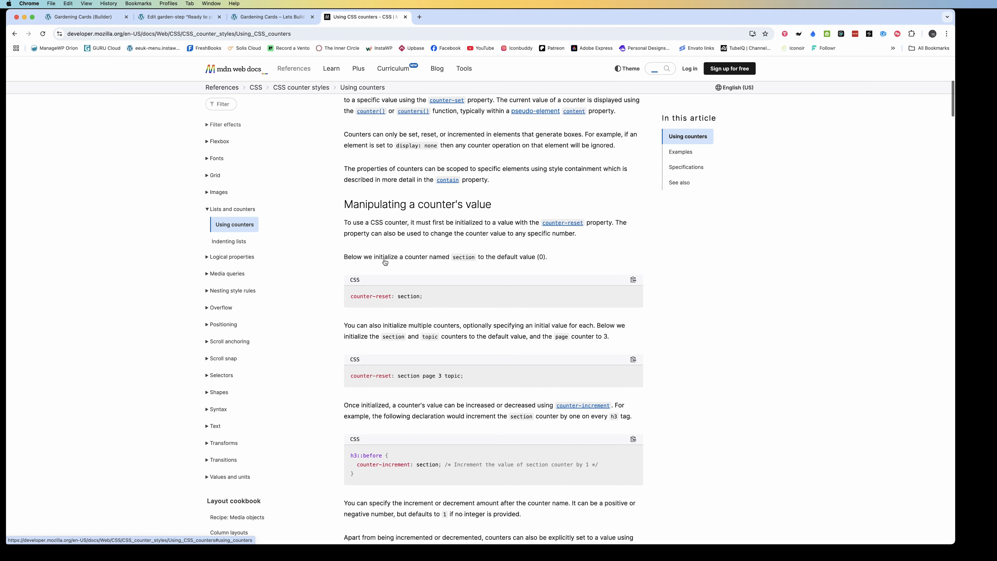
scroll(385, 262, "down", 2)
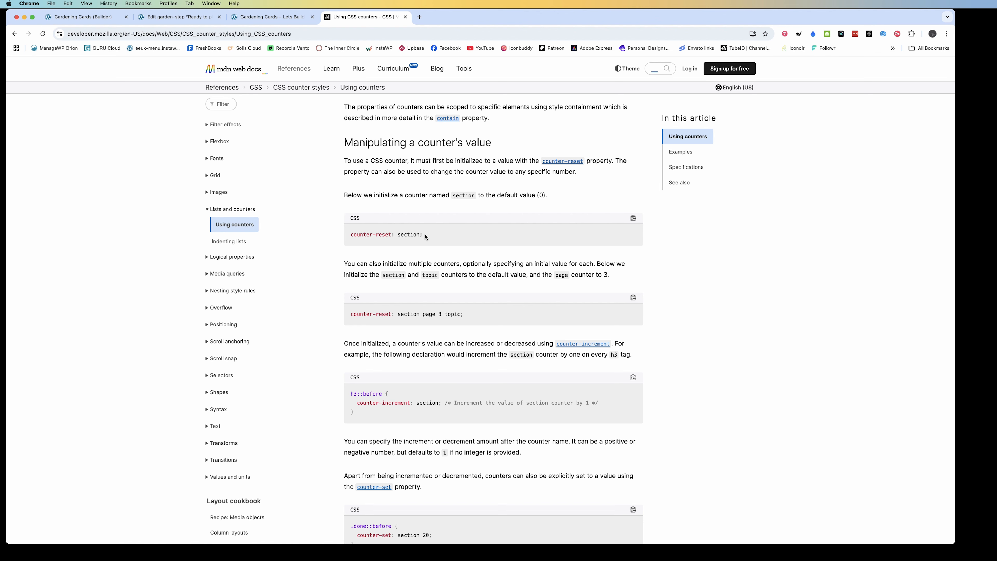
left_click_drag(425, 236, 339, 239)
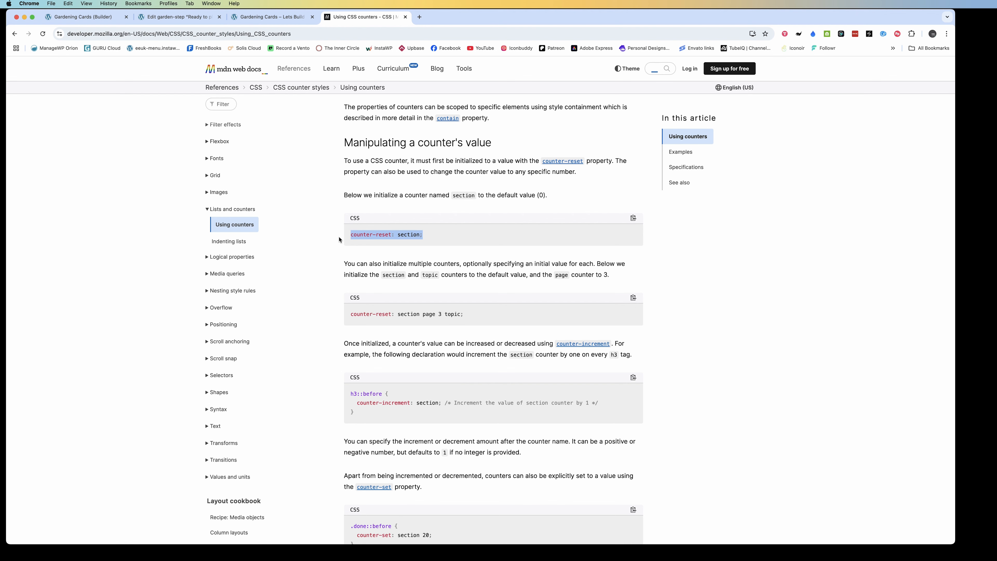
Return to the builder and add counter-reset: section to a %root% rule in the Garden Service Card's custom CSS
left_click(109, 13)
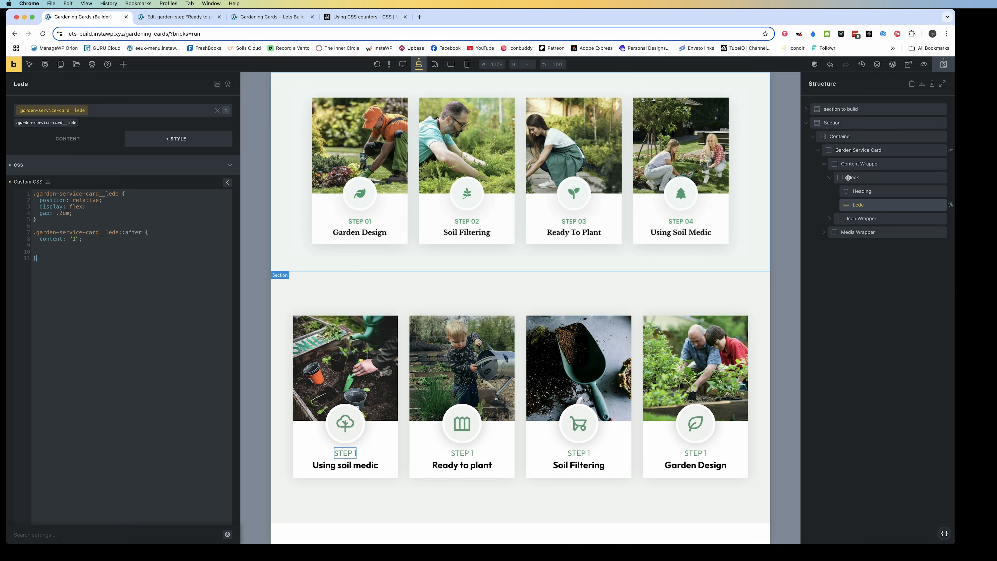
left_click(858, 150)
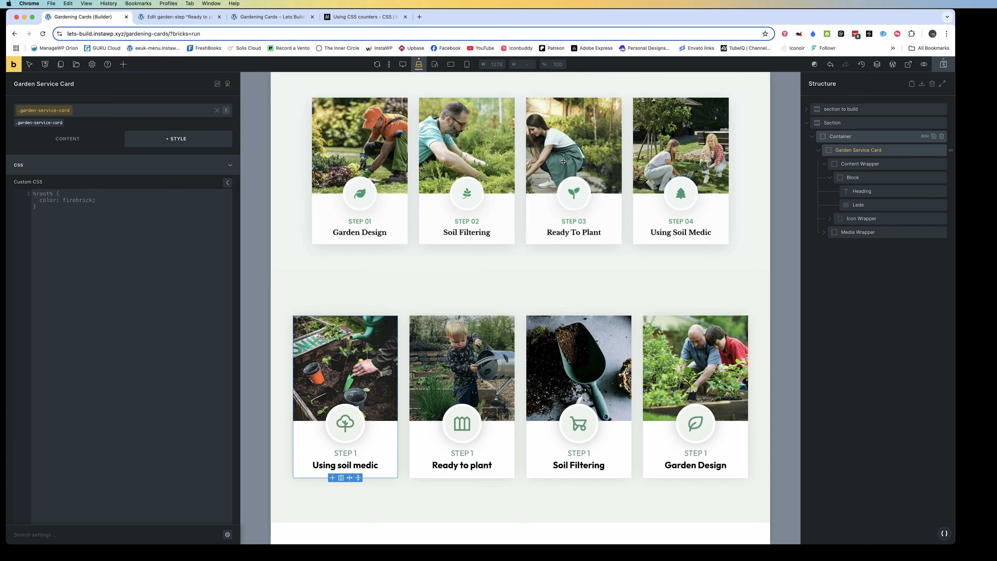
left_click(47, 194)
type("r-reset: section")
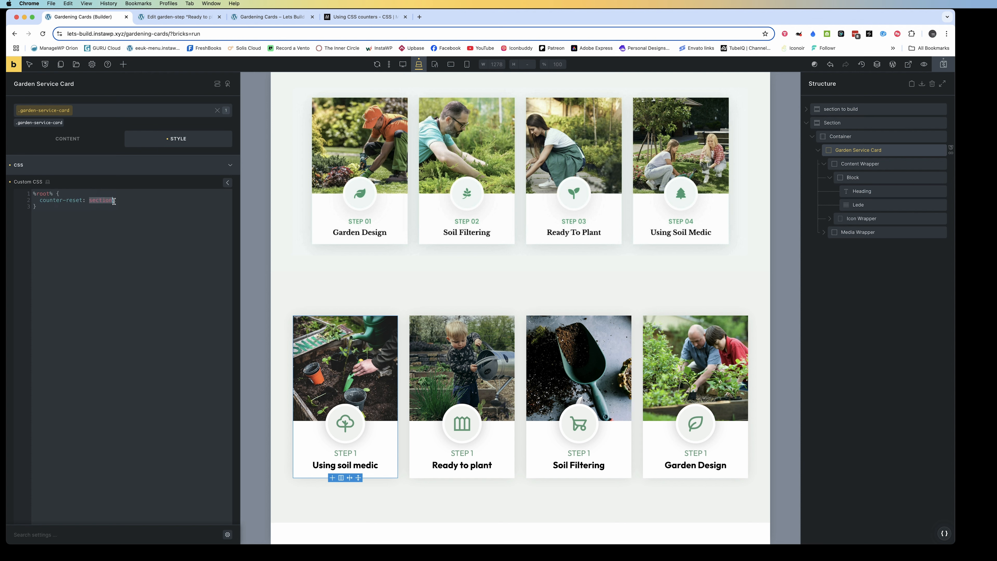
Rename the counter in the Garden Service Card's counter-reset declaration to garden-step
type("garden-step")
left_click(151, 226)
left_click(896, 34)
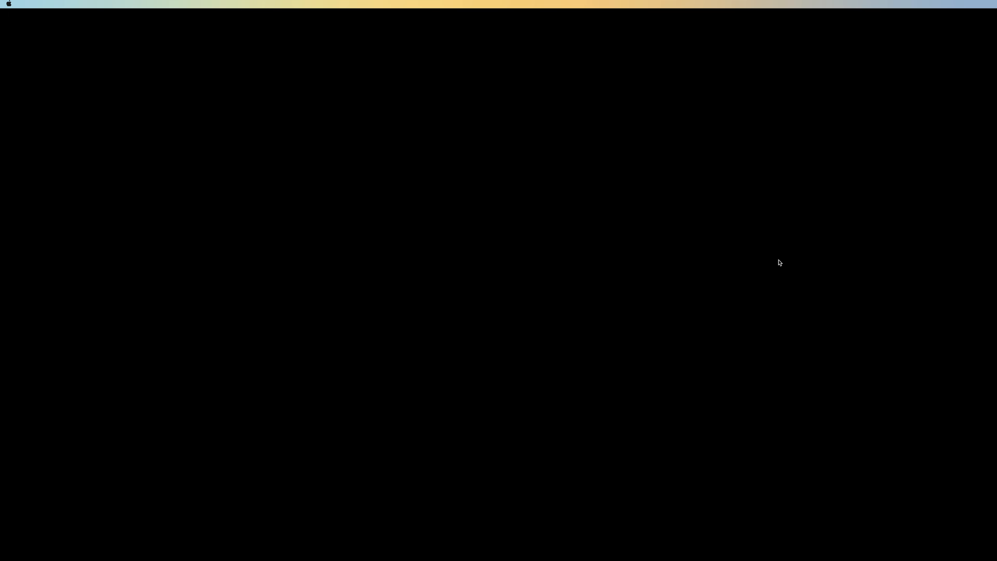
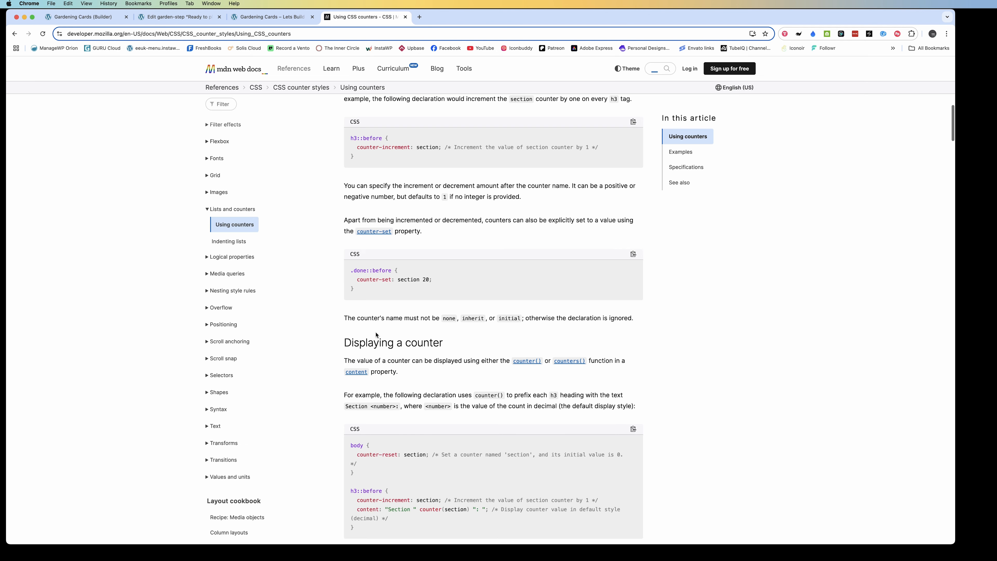
Copy counter(section) from MDN's "Displaying a counter" example and paste it as the content value in the Lede's %root%::after rule
scroll(376, 335, "down", 5)
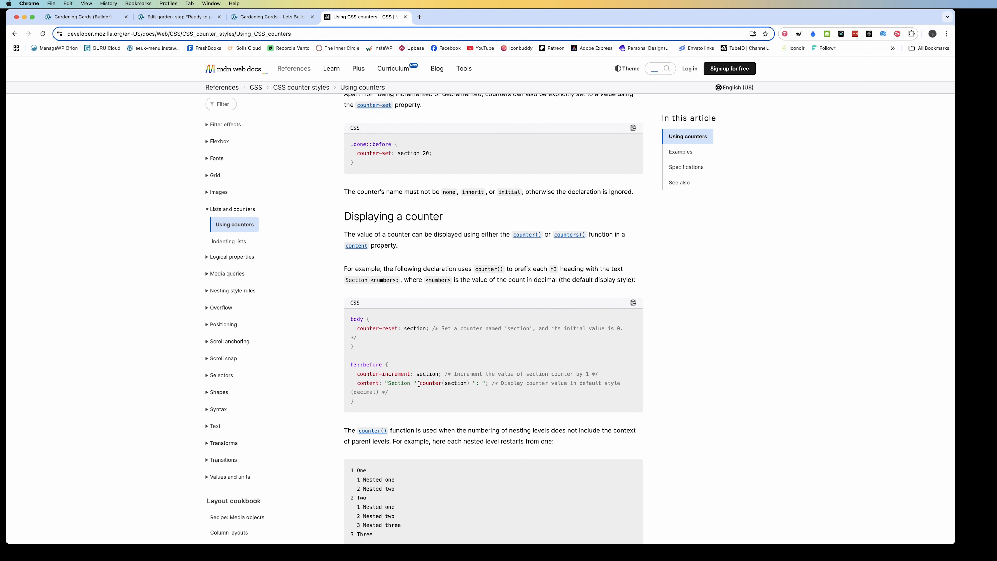
left_click_drag(420, 384, 469, 384)
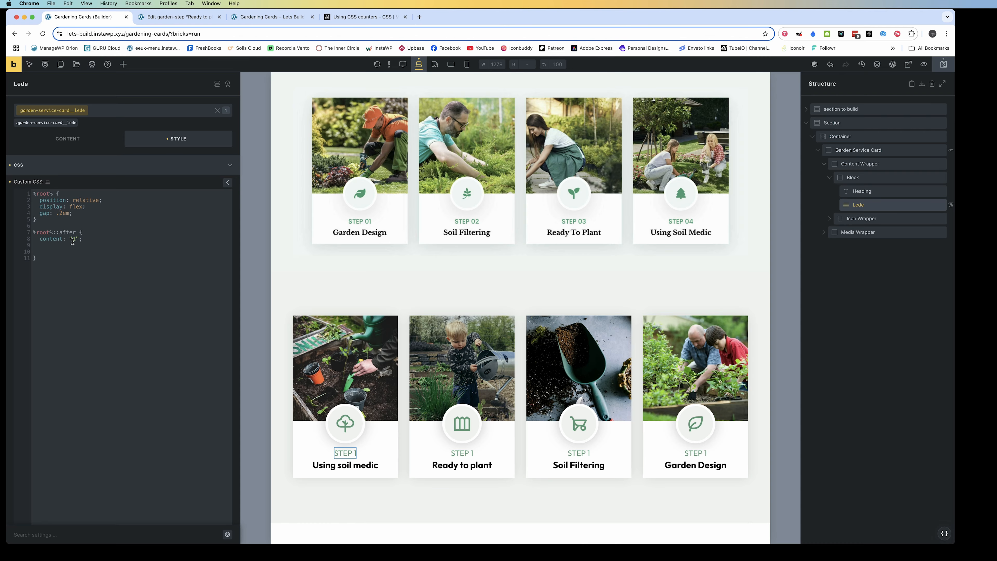
left_click_drag(69, 239, 79, 238)
type("counter(section);")
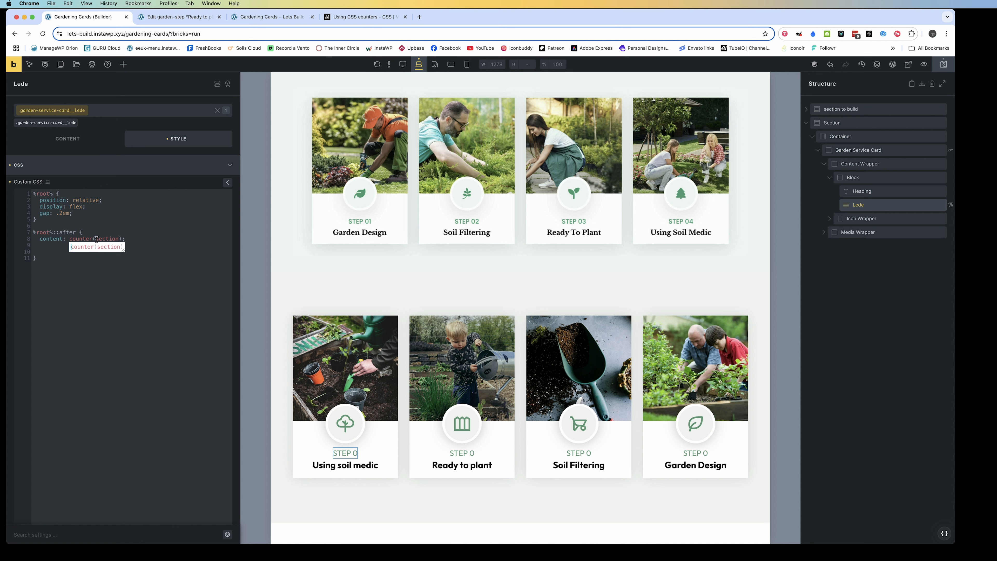
Rename the counter in the Lede's content declaration to gardening-step and save the page
double_click(103, 239)
type("gardening-step")
key("Down")
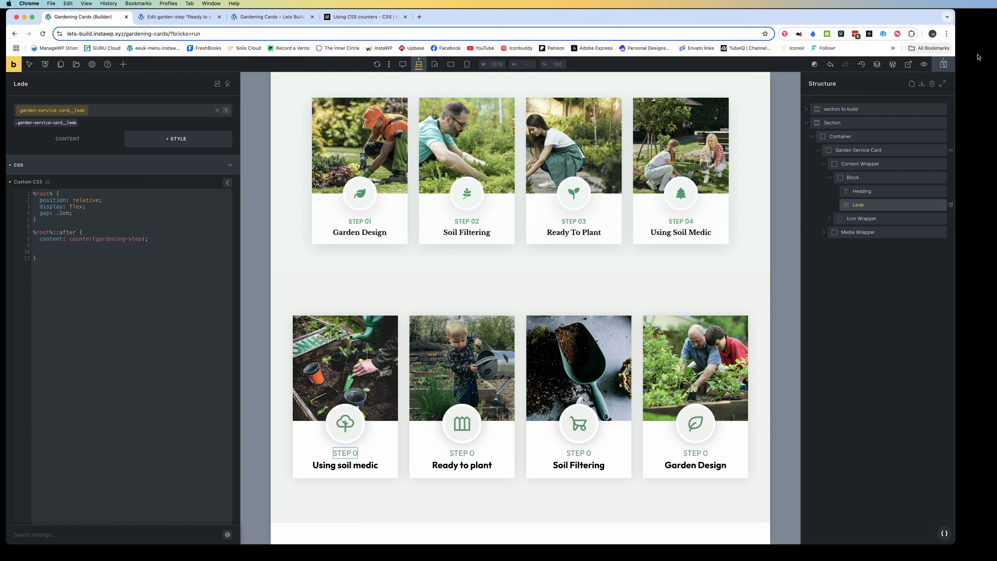
left_click(944, 64)
left_click(974, 377)
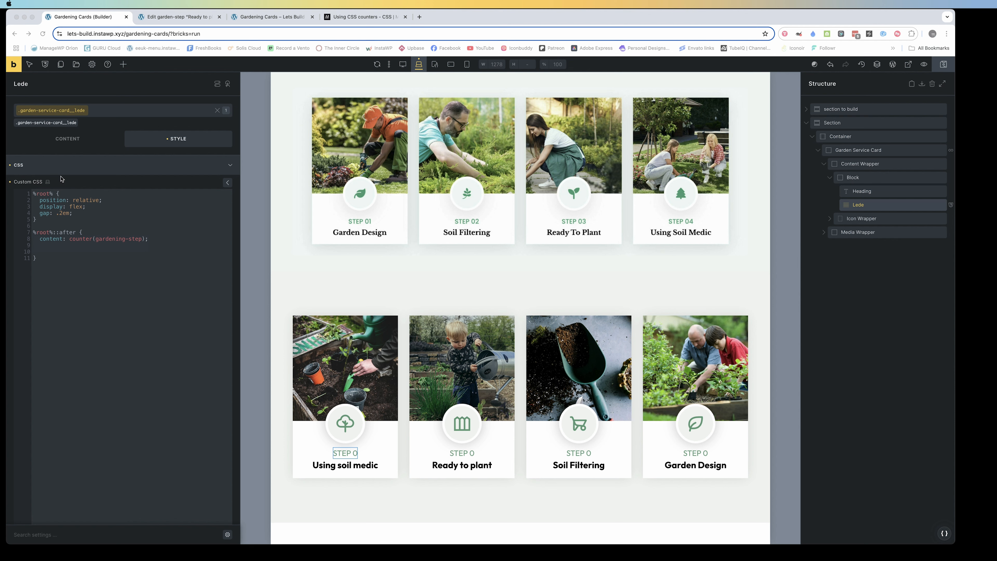
Move the counter-reset: garden-step rule from the Garden Service Card's custom CSS into the Lede's %root% rule, after the gap declaration
left_click(75, 213)
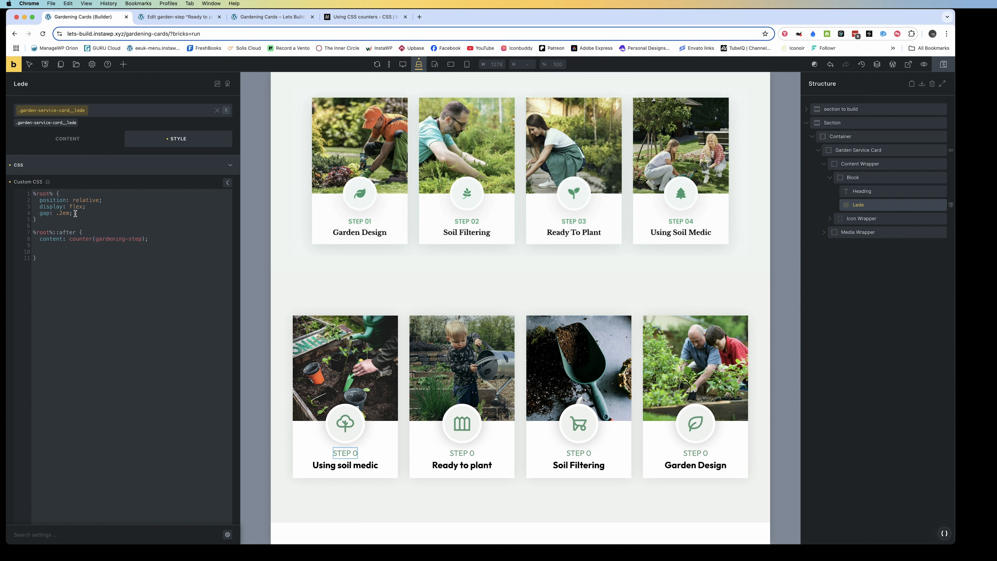
key("Return")
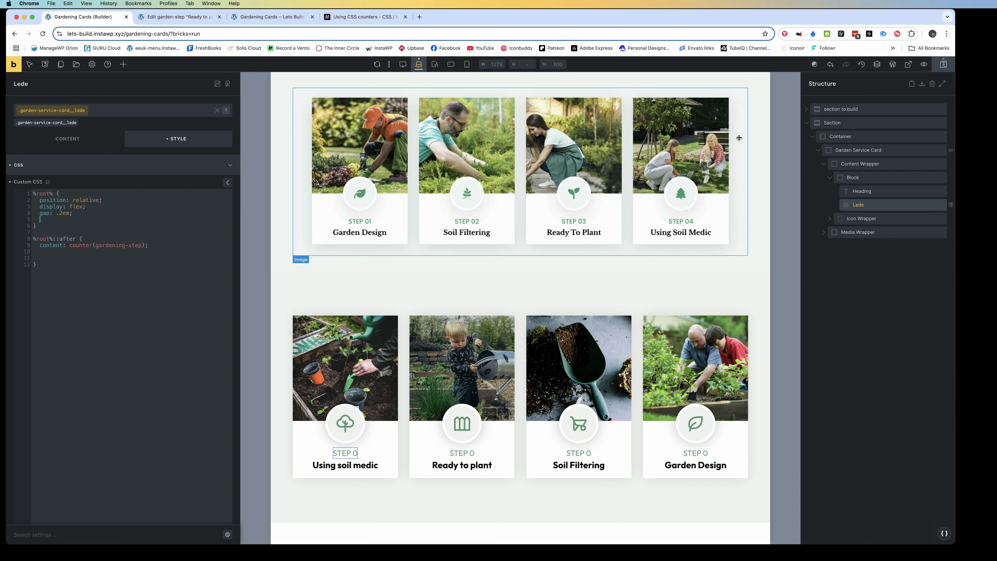
left_click(876, 150)
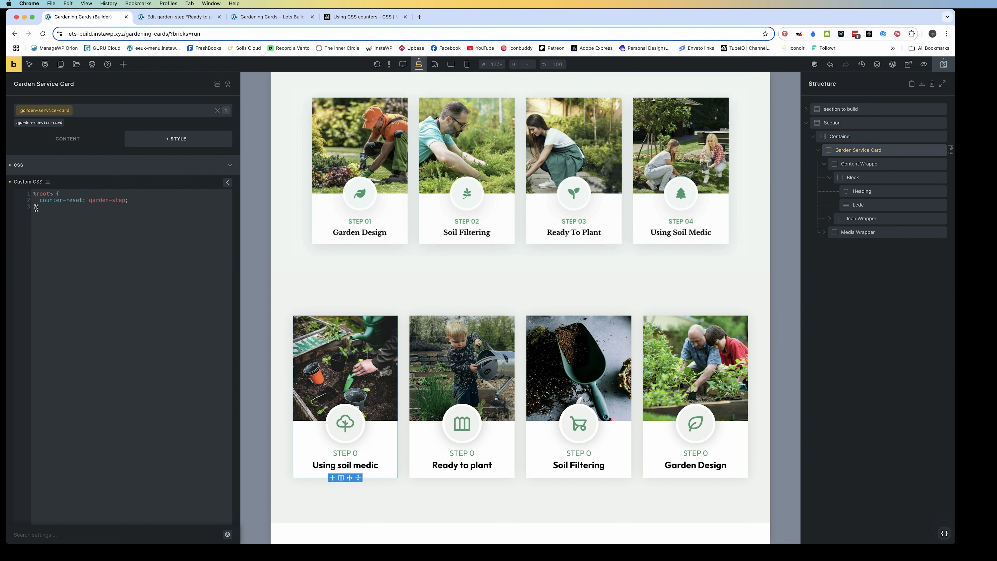
left_click_drag(37, 209, 29, 192)
key("super+c")
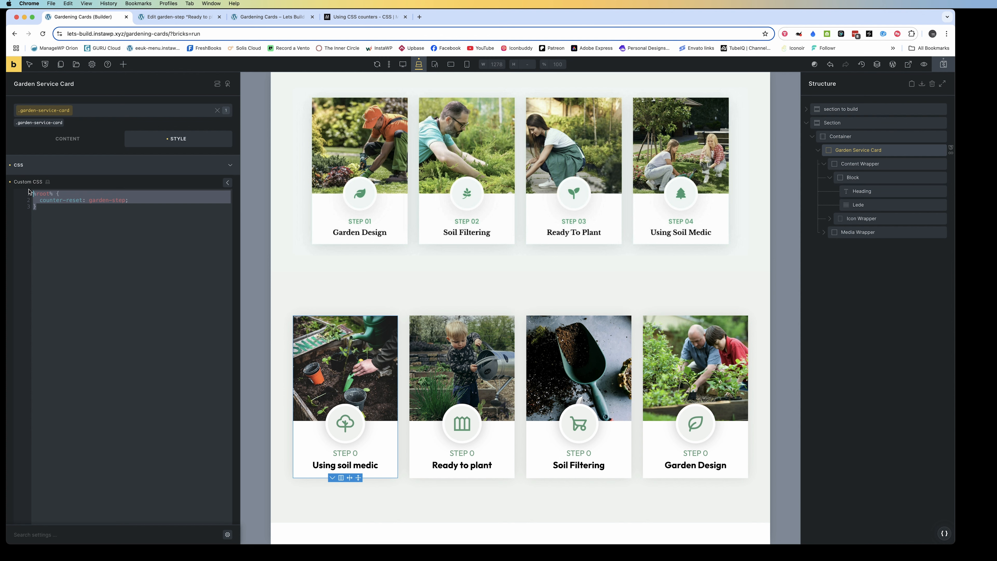
key("BackSpace")
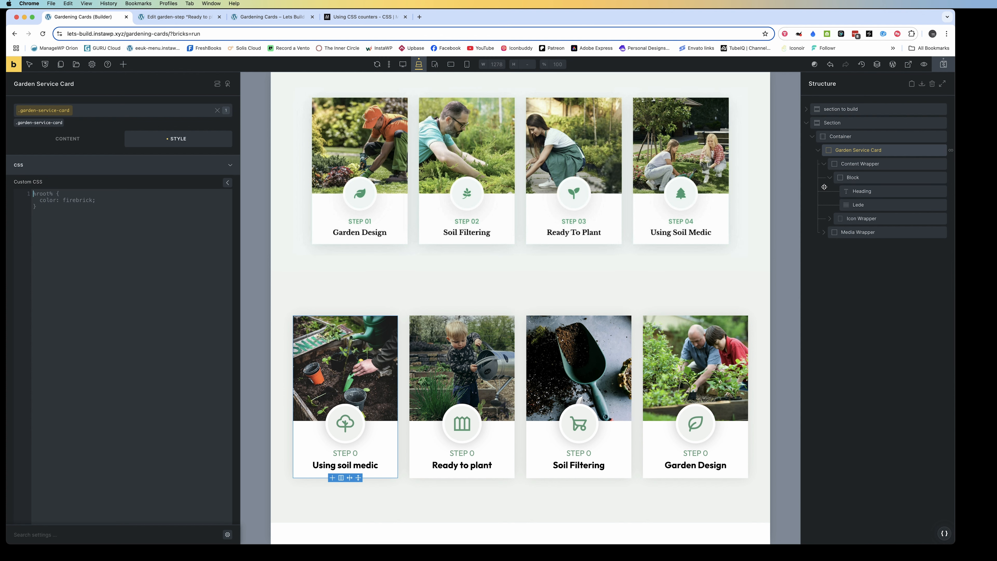
left_click(865, 206)
left_click(142, 232)
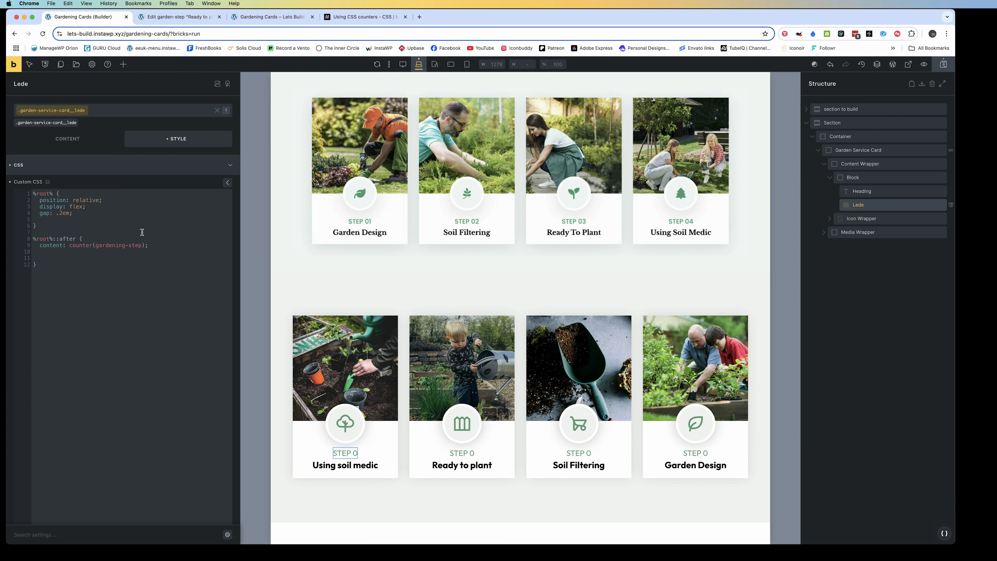
left_click(77, 214)
key("Return")
key("super+v")
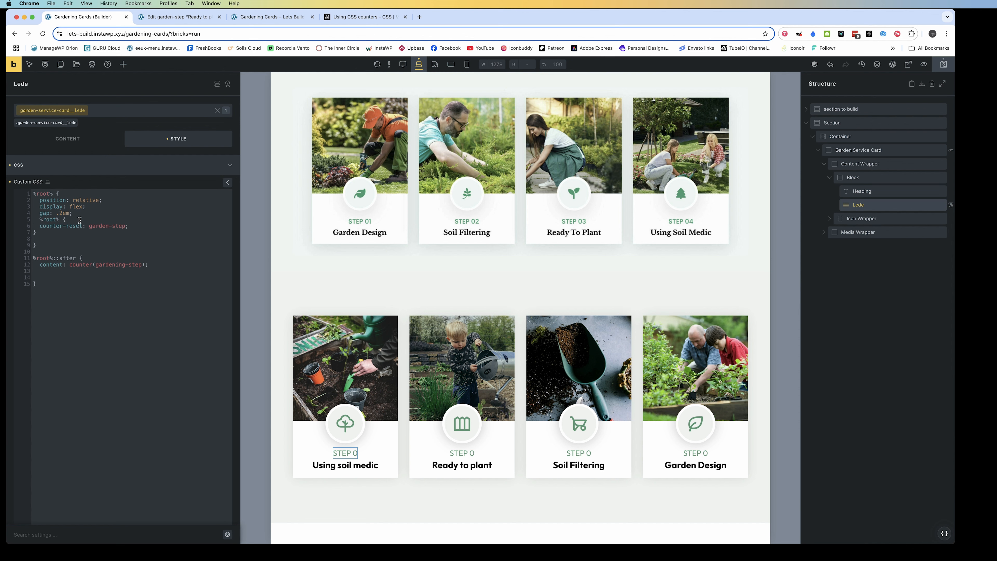
Remove the nested %root% wrapper and blank lines around the counter-reset declaration in the Lede's custom CSS
left_click_drag(80, 220, 37, 219)
key("BackSpace")
key("BackSpace")
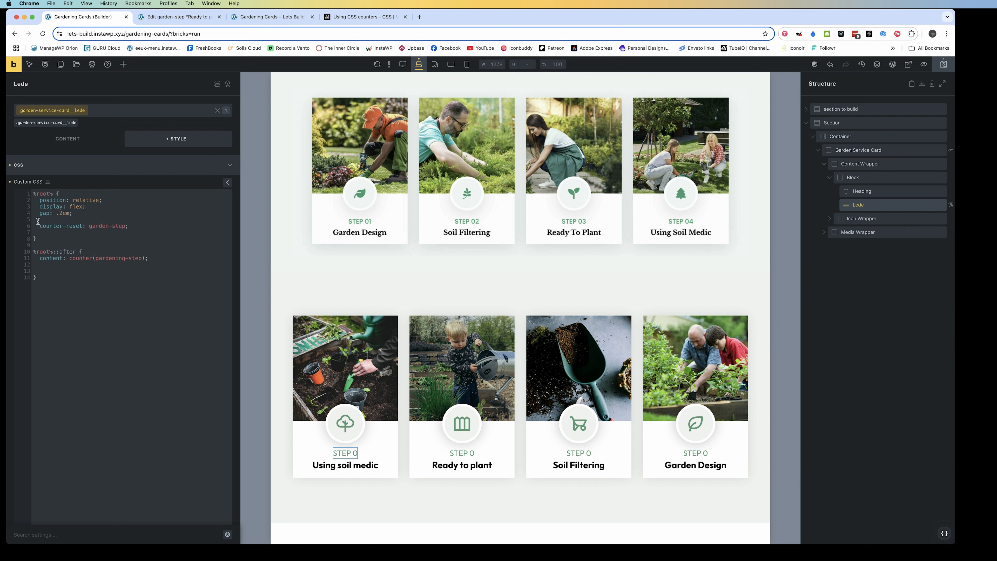
left_click(38, 220)
key("BackSpace")
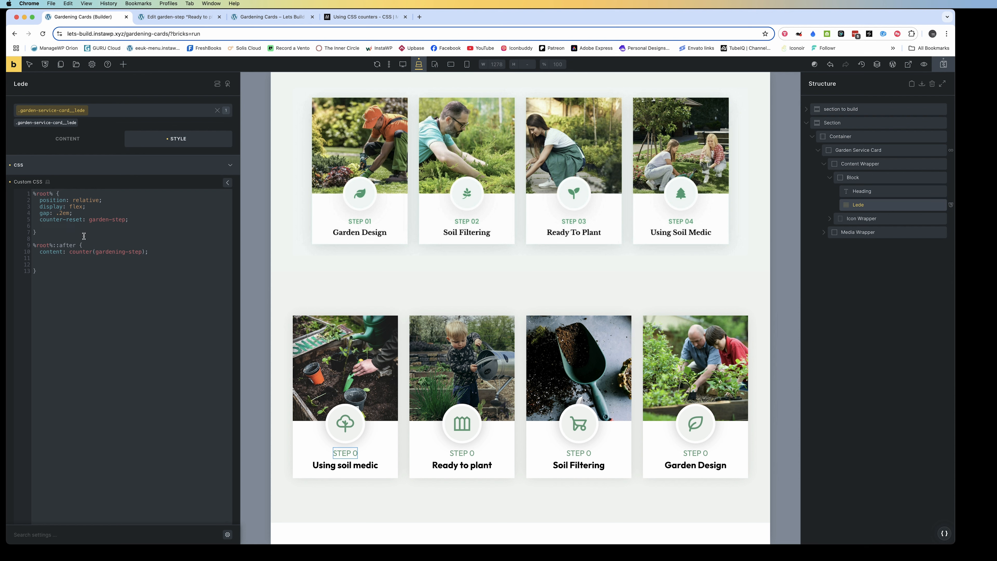
key("BackSpace")
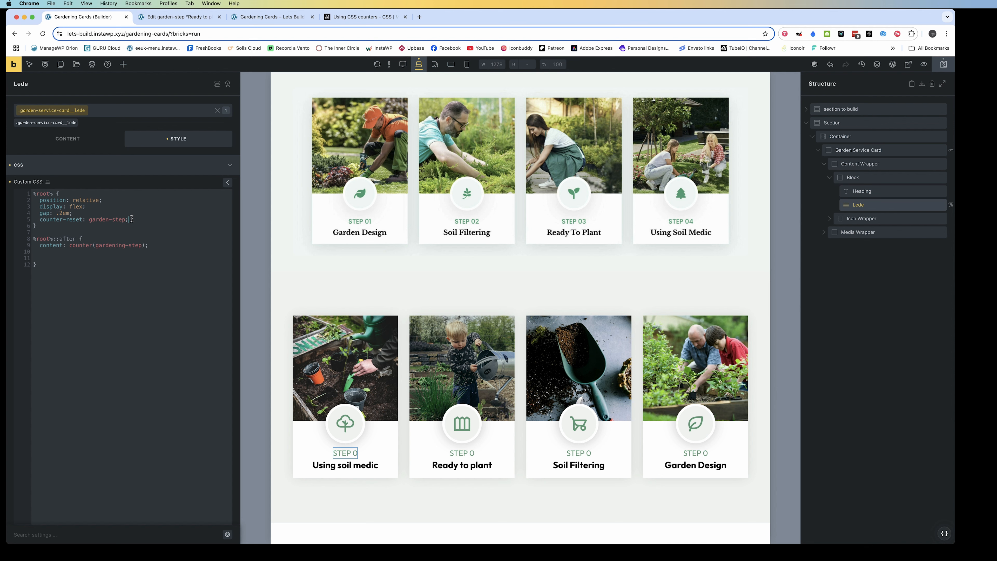
Move the counter-reset: garden-step; declaration from the Lede to the Garden Service Card's custom CSS
left_click_drag(129, 219, 36, 220)
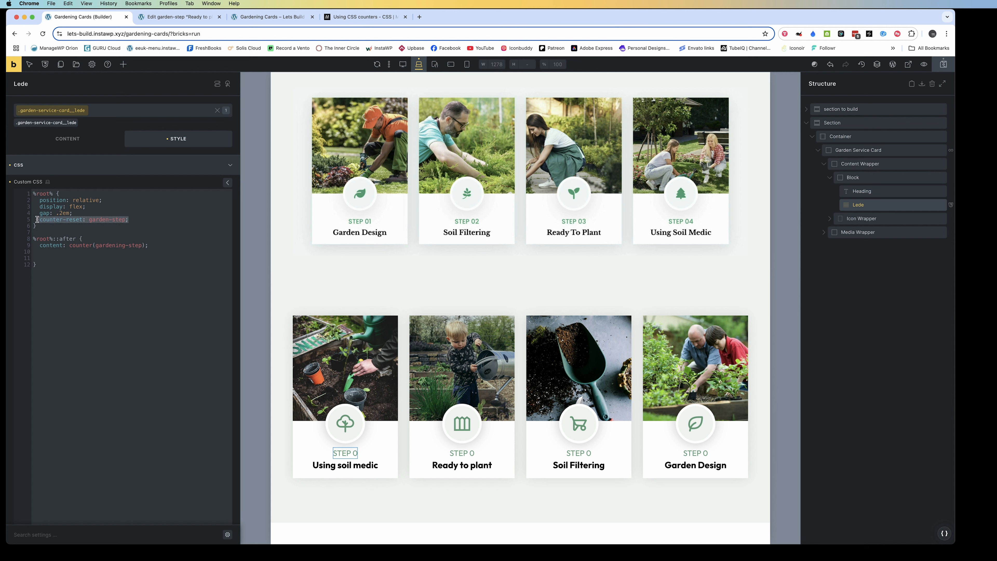
key("super+x")
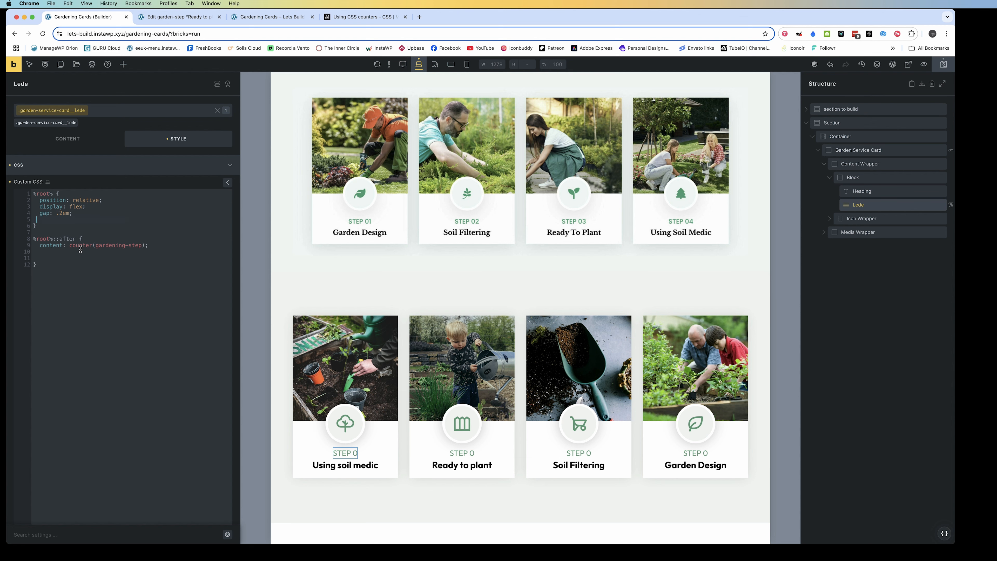
left_click(856, 150)
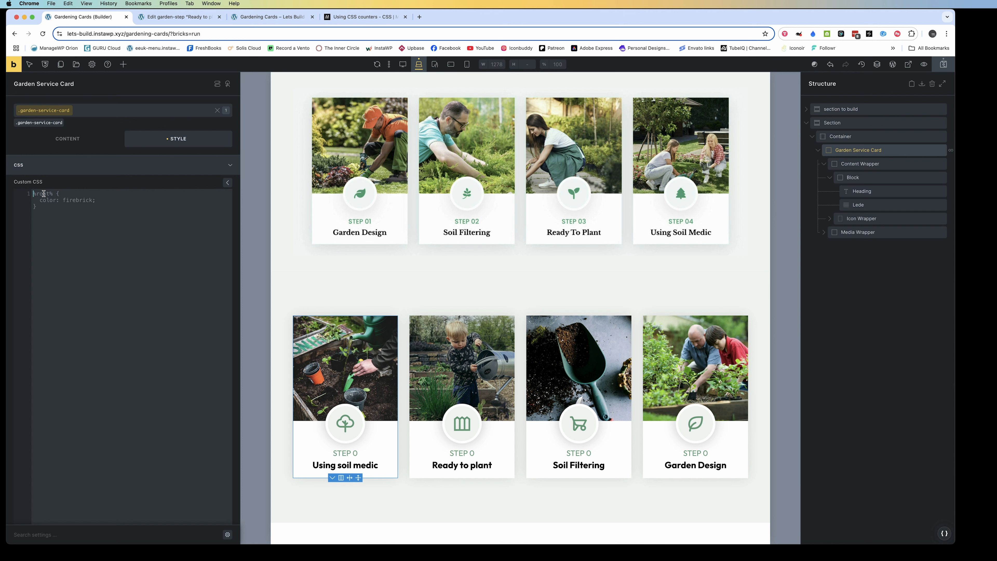
key("super+v")
left_click(37, 194)
type("r")
key("BackSpace")
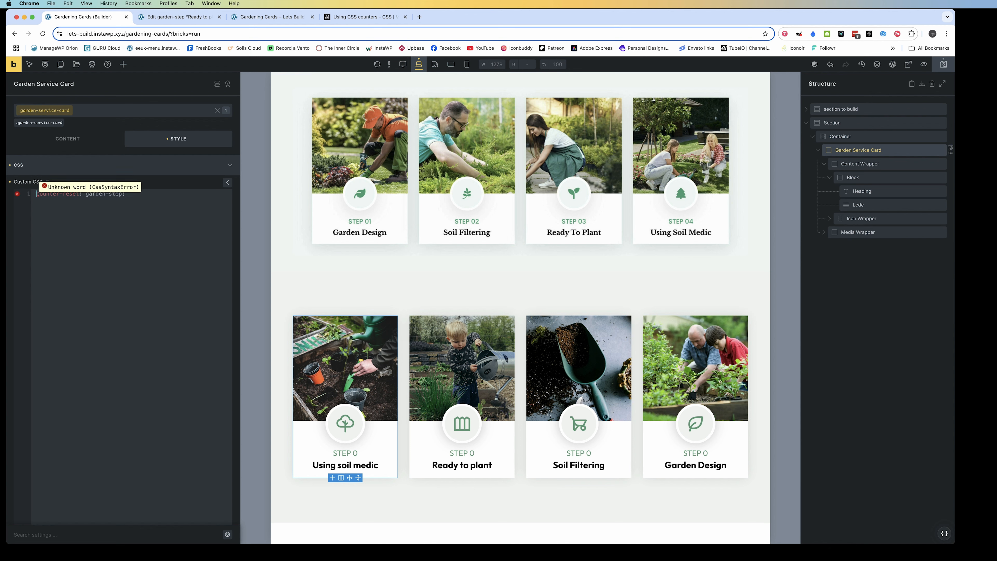
Wrap the Garden Service Card's counter-reset declaration in a %root% rule
key("Return")
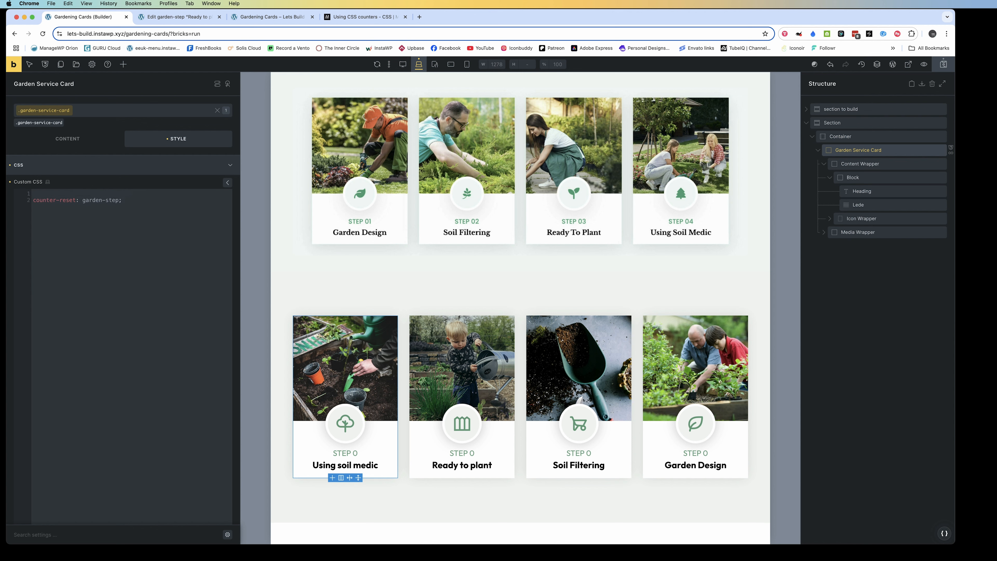
type("%root% {")
key("Return")
key("Return")
left_click_drag(125, 219, 33, 219)
key("super+x")
left_click(44, 204)
key("super+v")
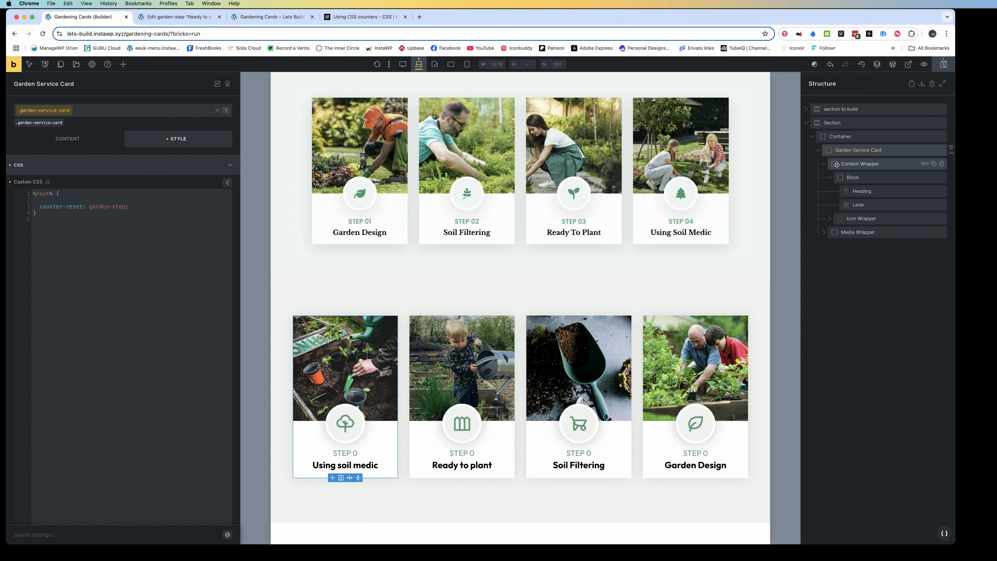
Rename the counter in the Lede's content declaration to garden-step, save, and check the reloaded front-end page
left_click(858, 204)
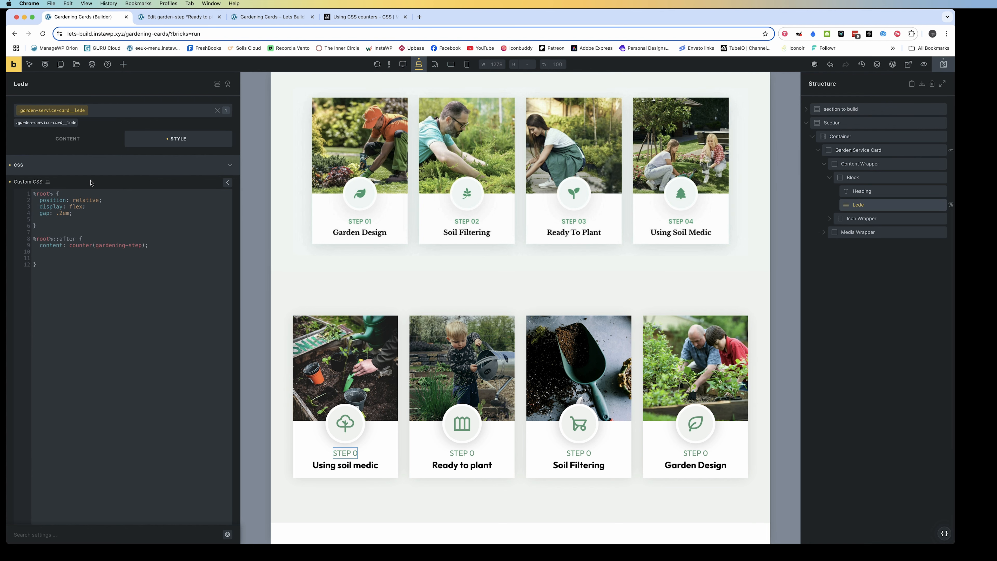
left_click(126, 246)
key("BackSpace")
key("BackSpace")
key("BackSpace")
left_click(944, 64)
left_click(279, 17)
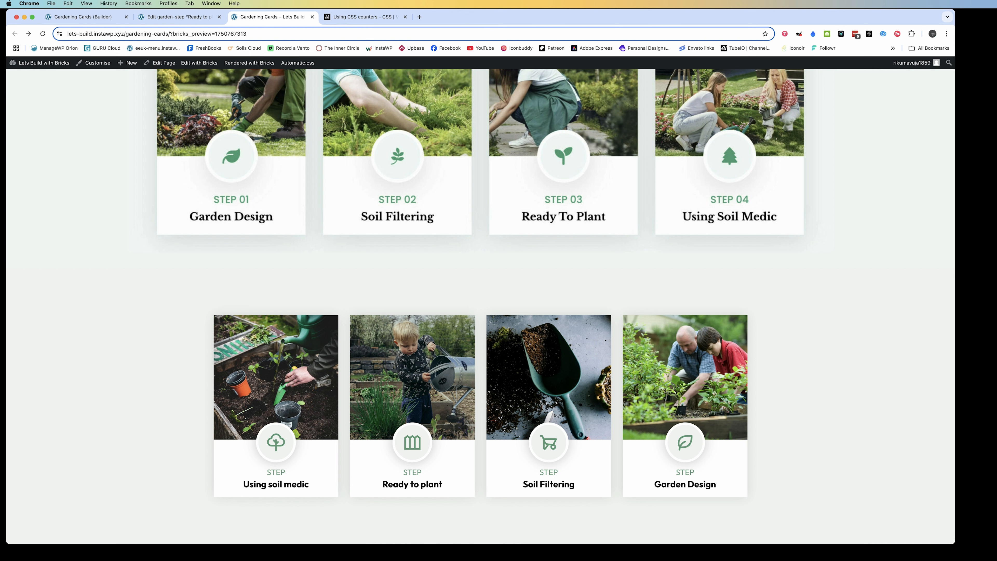
left_click(42, 34)
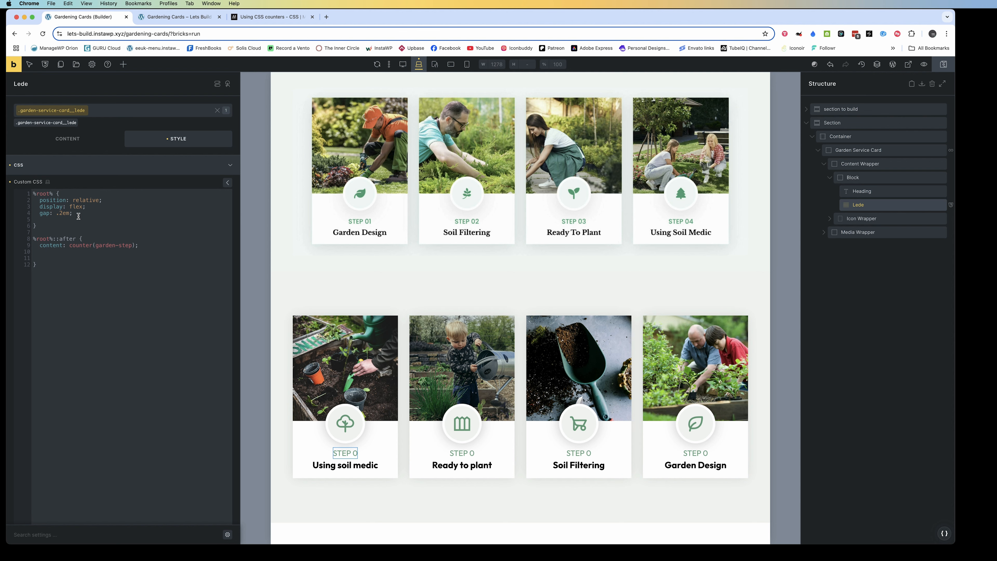
Move the %root% rule with counter-reset: garden-step from the Garden Service Card's custom CSS to the Block's custom CSS
left_click(841, 150)
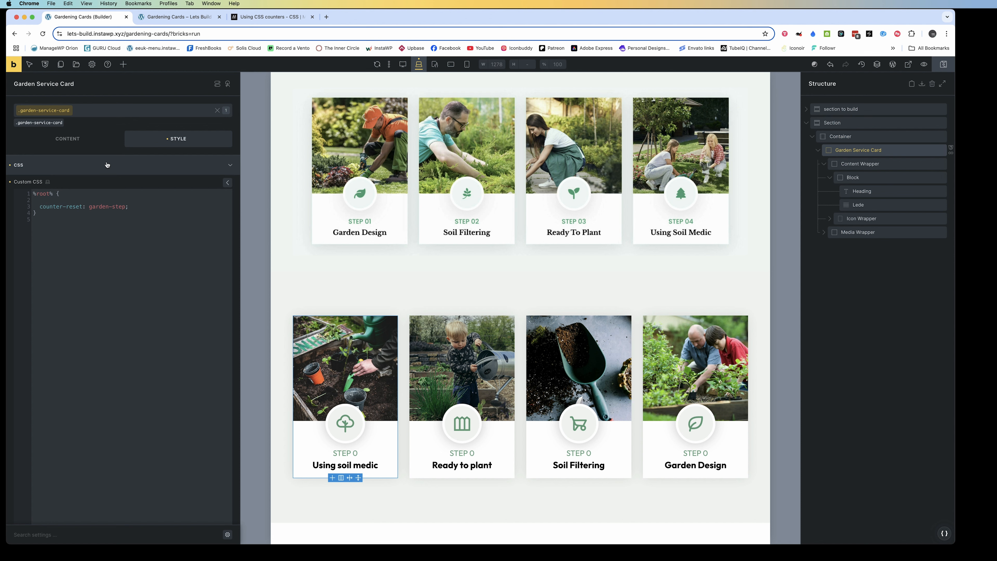
key("BackSpace")
left_click_drag(38, 206, 28, 195)
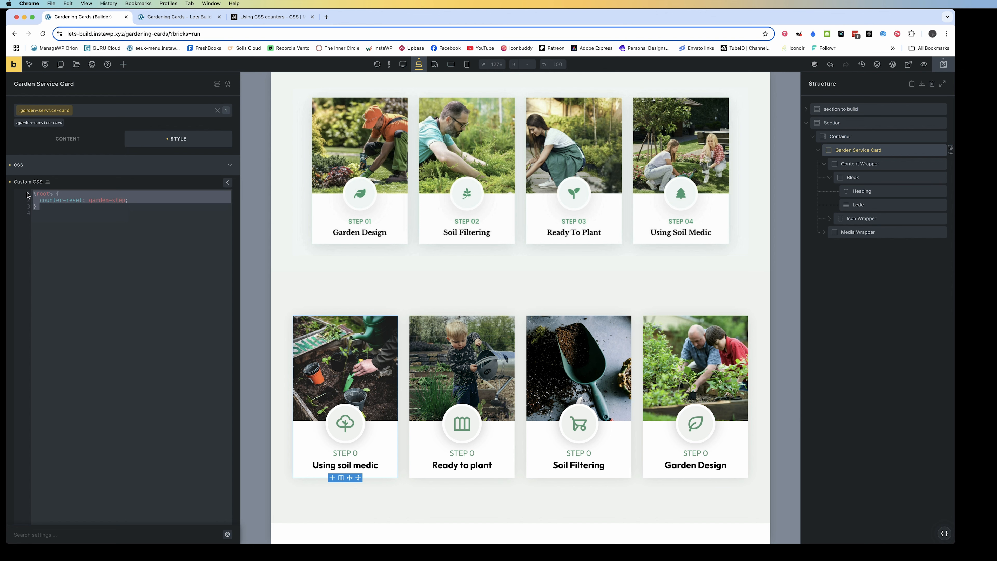
left_click(853, 177)
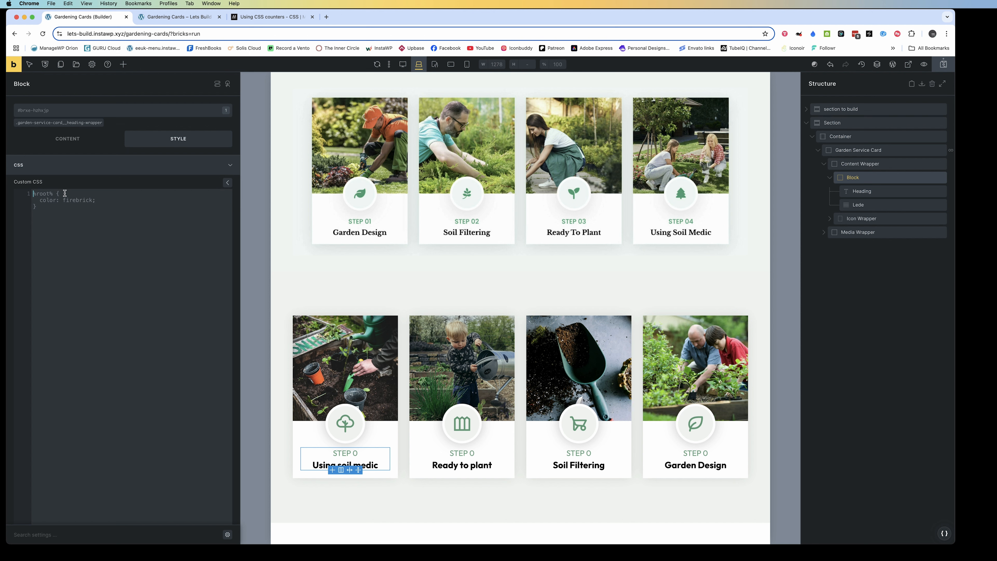
key("super+v")
Move the counter-reset rule from the Block to the start of the Lede's custom CSS
left_click_drag(37, 208, 28, 190)
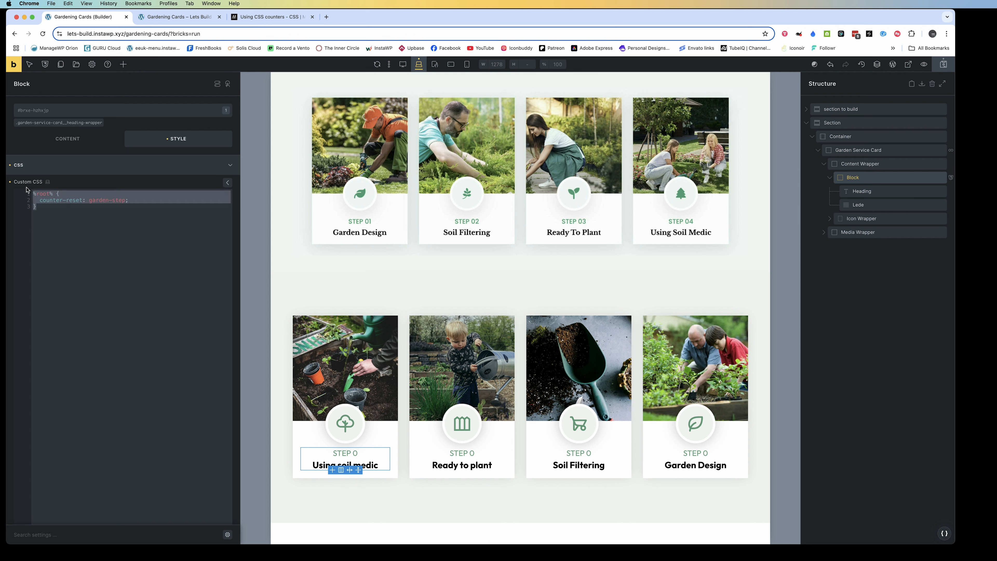
key("super+x")
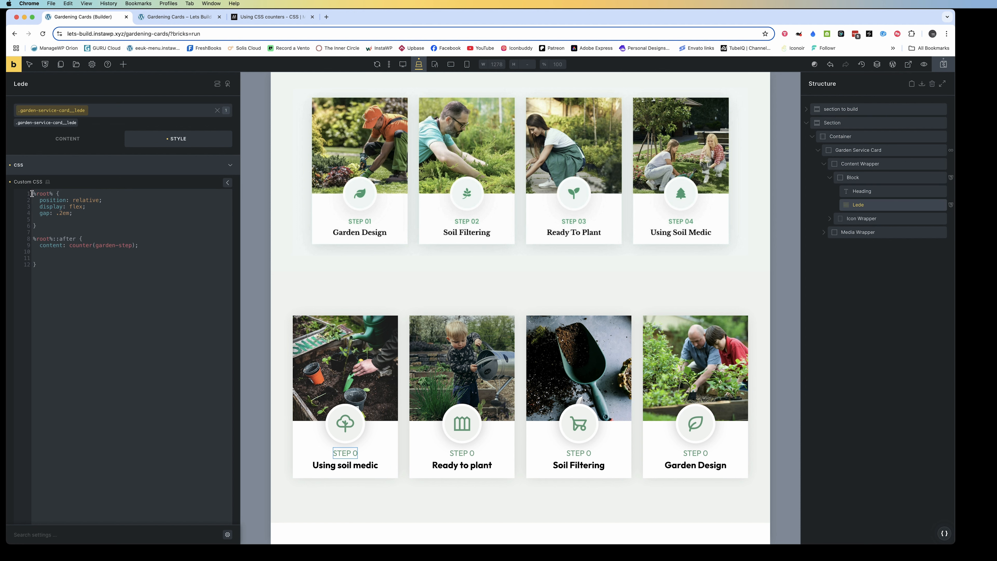
key("Return")
key("Return")
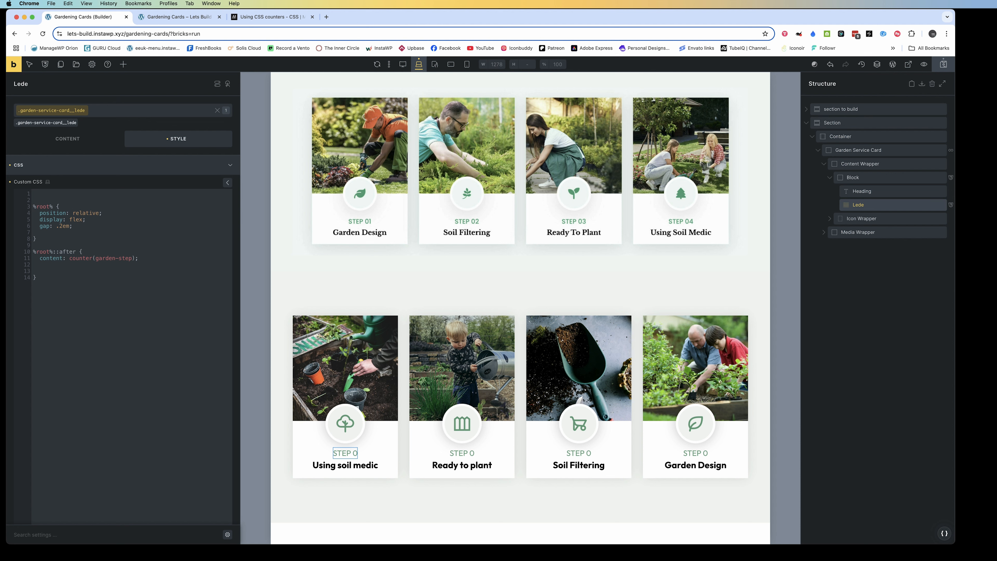
key("super+v")
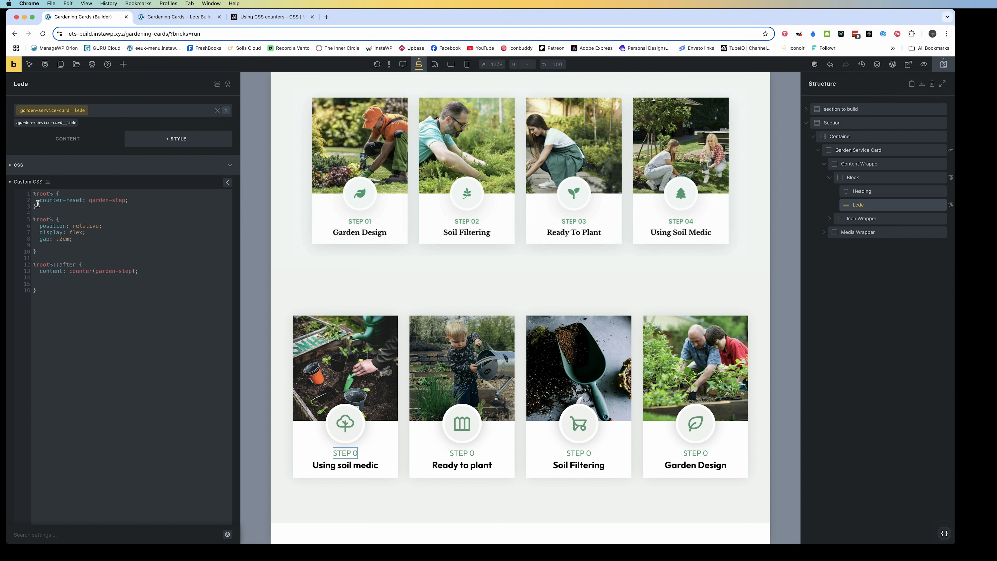
Move the counter-reset rule from the Lede to the Container's custom CSS and clear the Lede's leftover blank lines
left_click_drag(37, 206, 16, 190)
key("super+x")
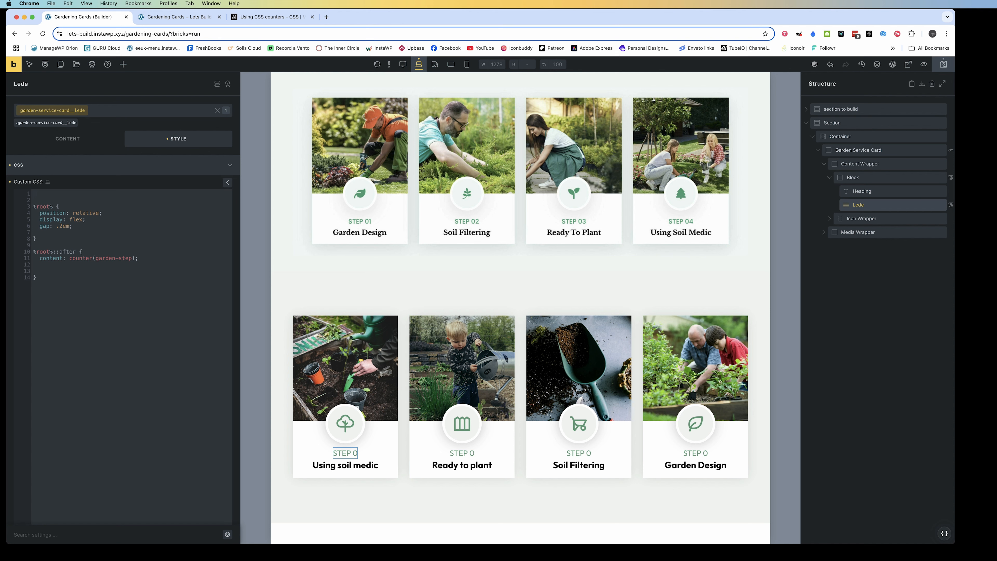
key("BackSpace")
key("BackSpace")
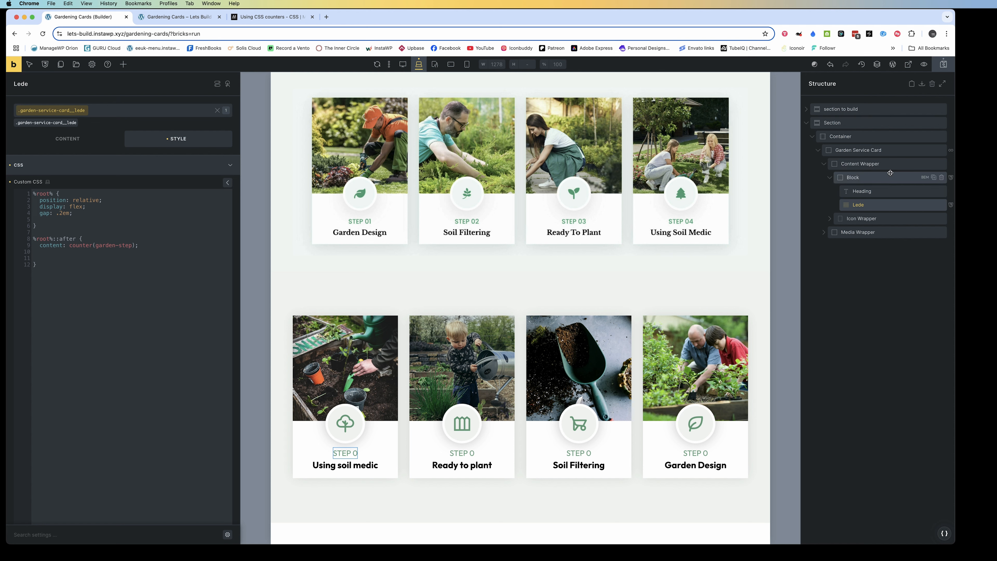
left_click(841, 136)
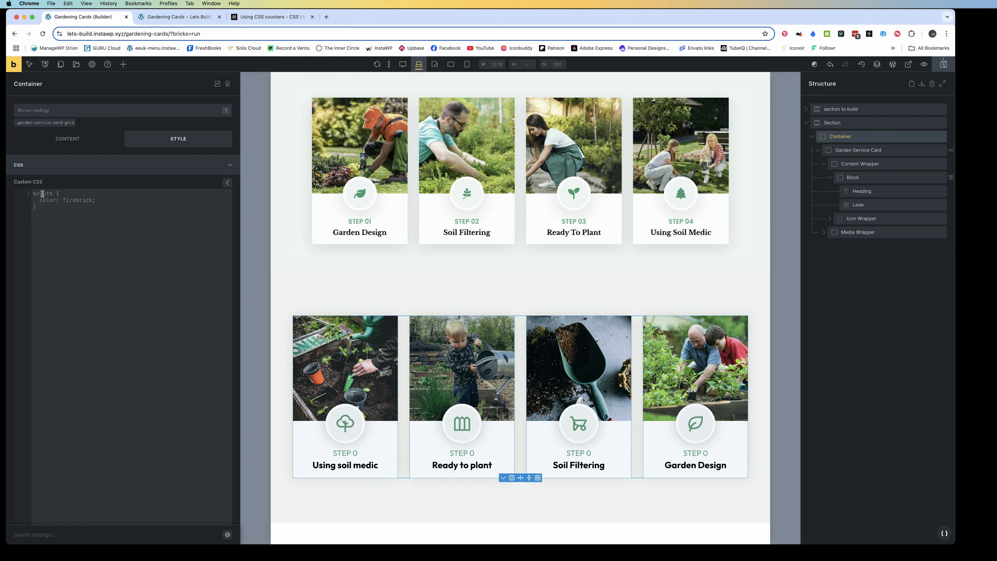
key("super+v")
Cut the counter-reset rule out of the Container's custom CSS and reopen the Lede's custom CSS
left_click_drag(49, 209, 24, 195)
key("super+x")
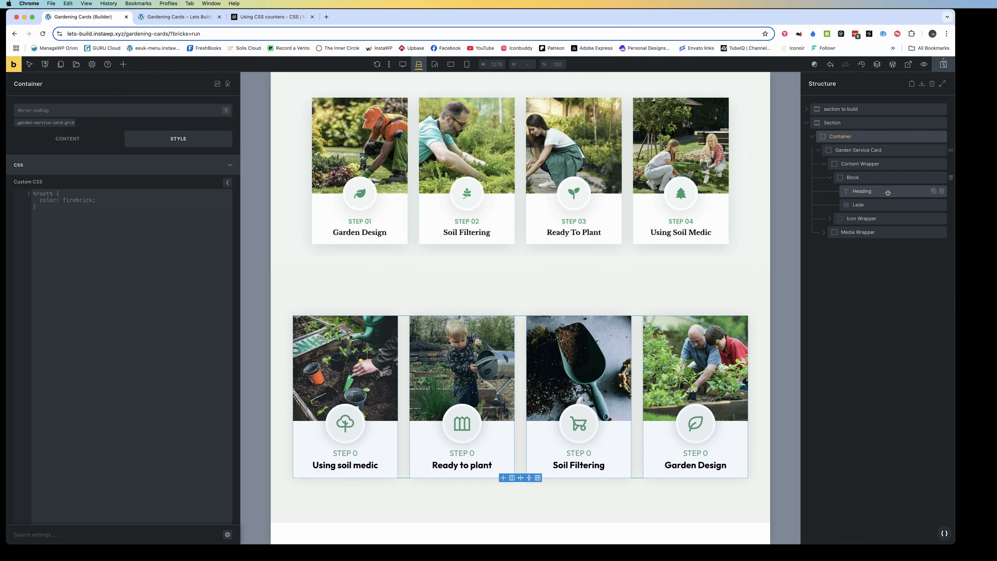
left_click(346, 452)
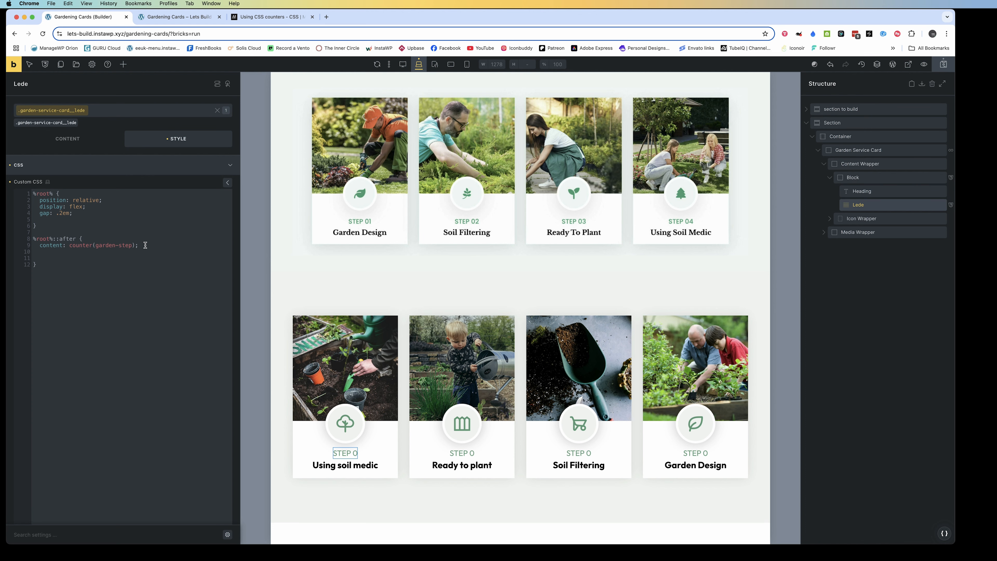
Review MDN's section on displaying a counter and check the step numbers on the front-end page
left_click(251, 17)
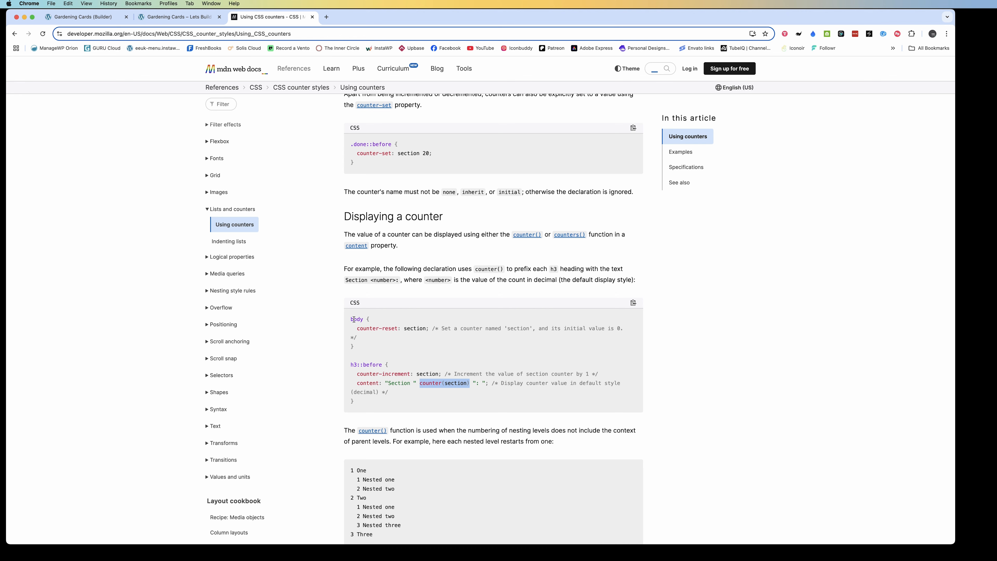
scroll(354, 319, "down", 1)
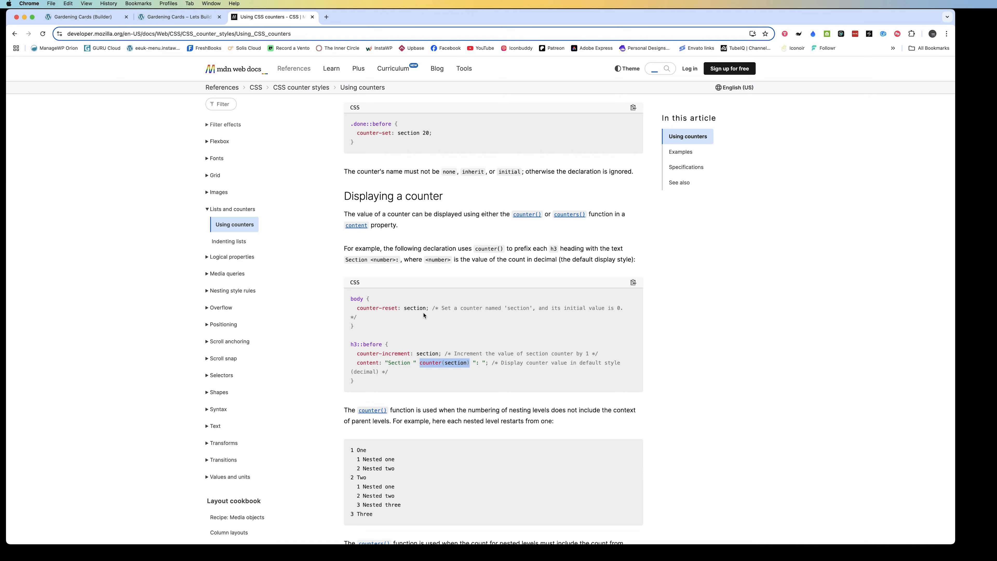
left_click(448, 368)
scroll(447, 368, "down", 1)
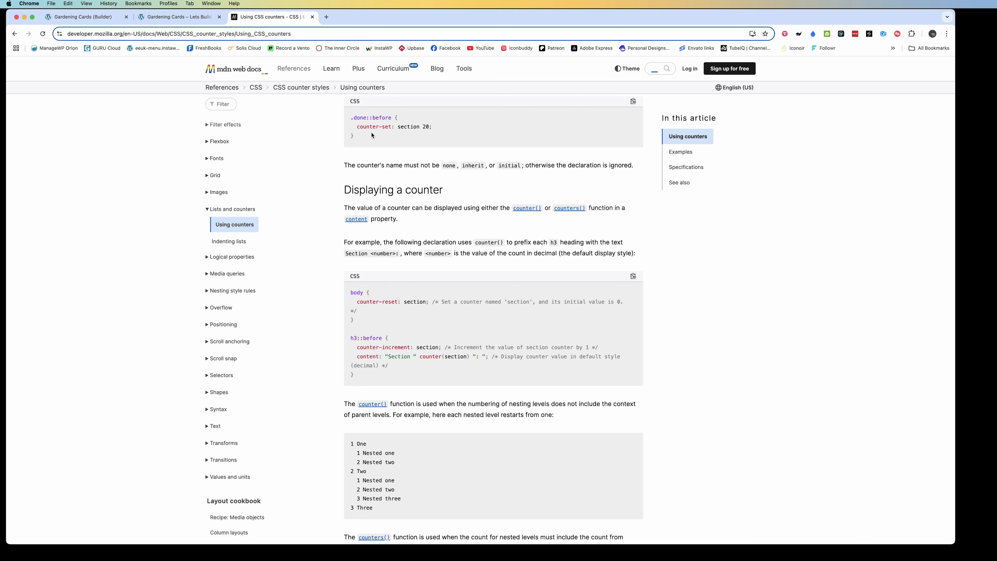
scroll(371, 135, "up", 2)
scroll(371, 133, "down", 6)
scroll(372, 133, "down", 5)
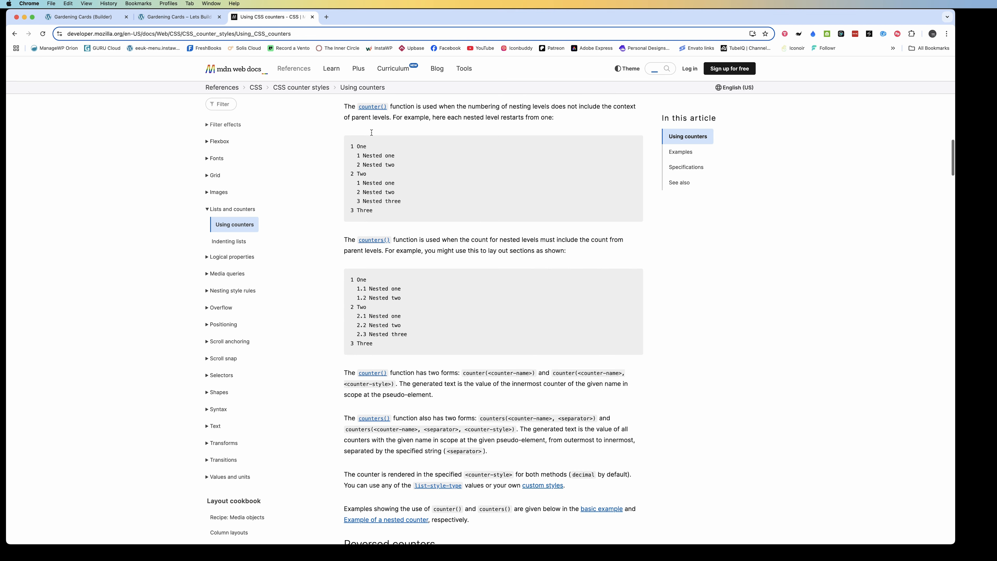
left_click(175, 18)
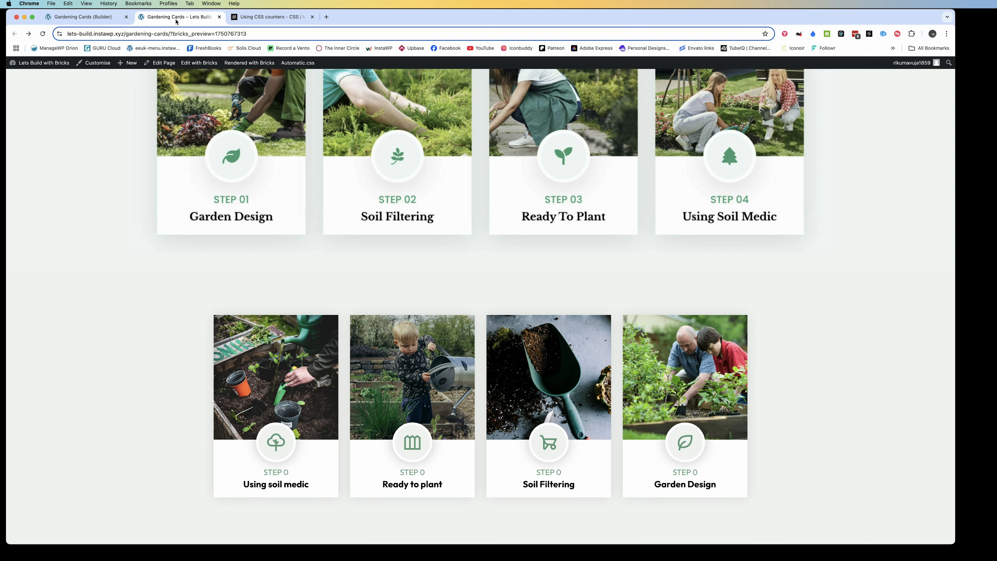
left_click(99, 18)
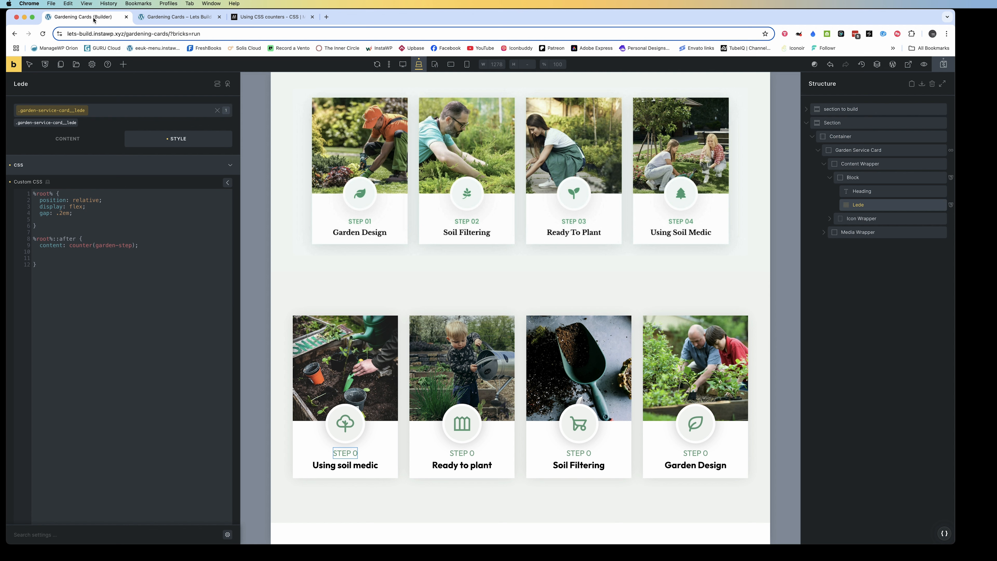
Try quotation marks in the Lede's content declaration, remove them again and save the page
type("\"\"")
key("BackSpace")
left_click(73, 245)
key("BackSpace")
left_click(944, 64)
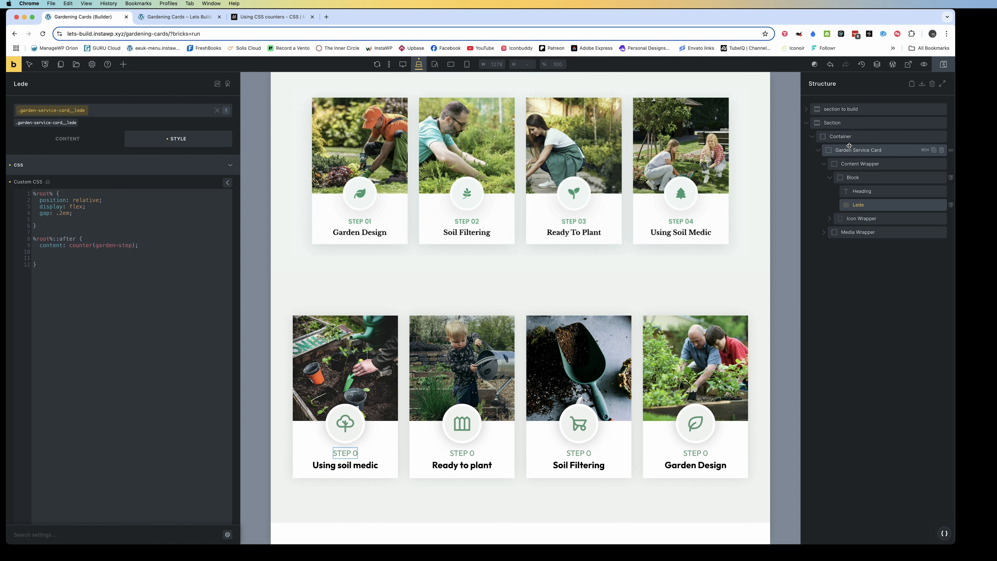
left_click(846, 136)
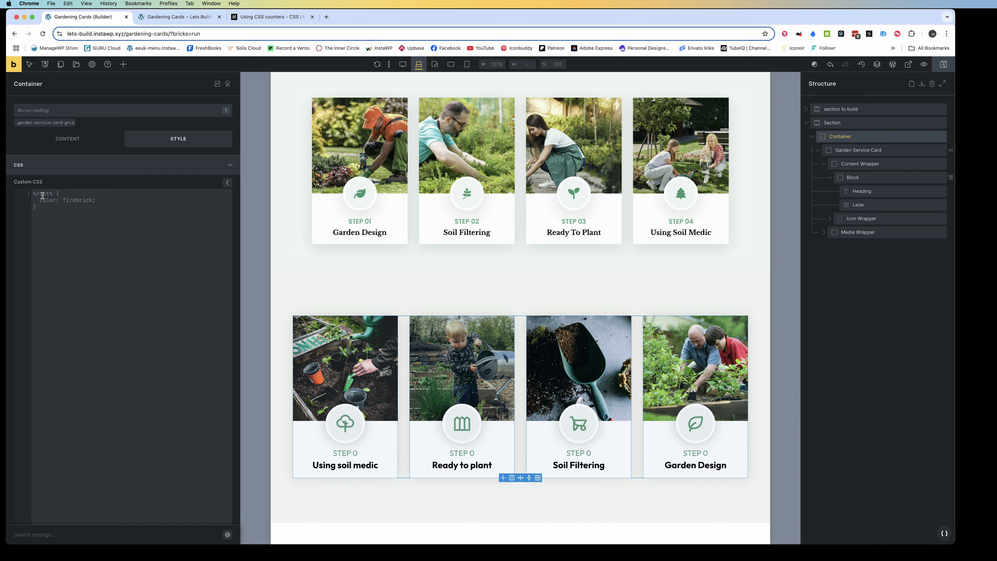
left_click(42, 195)
key("super+v")
key("super+z")
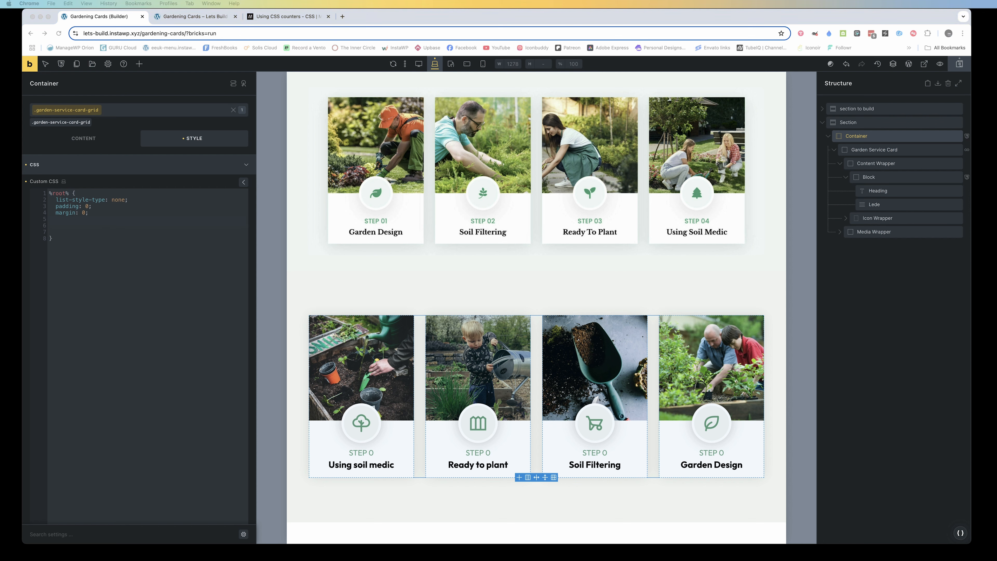
Add counter-reset: step-counter; inside the %root% rule of the Container's garden-service-card-grid class
left_click(63, 225)
key("super+v")
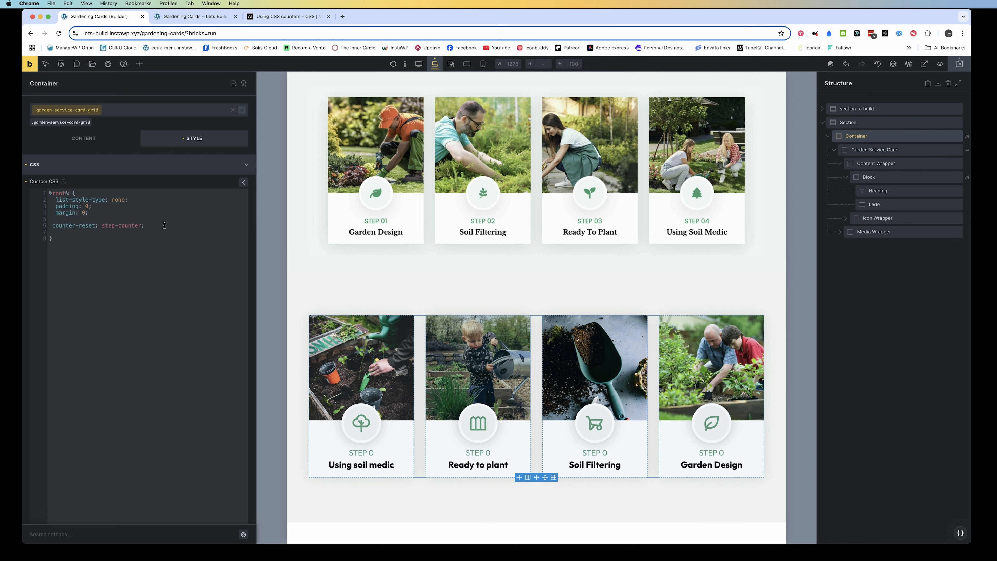
left_click(187, 262)
Add a %root% rule with counter-increment: step-counter; to the Garden Service Card's custom CSS
left_click(893, 150)
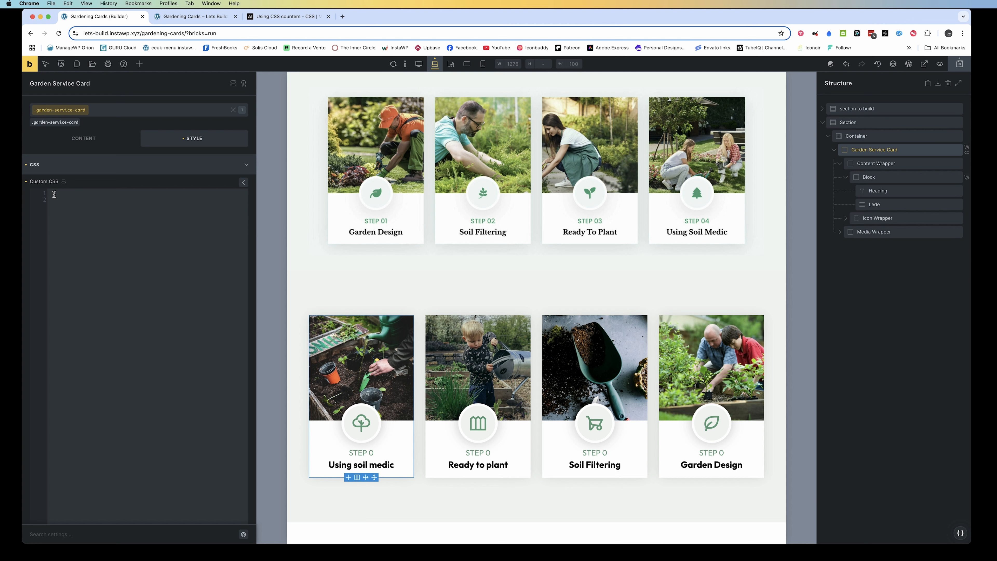
type("%root%")
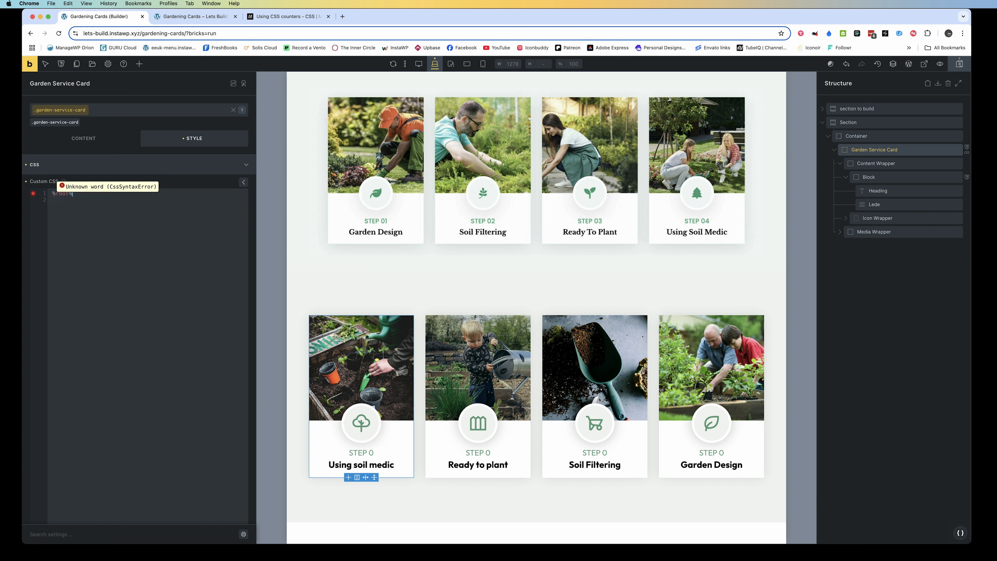
type(" {")
key("Return")
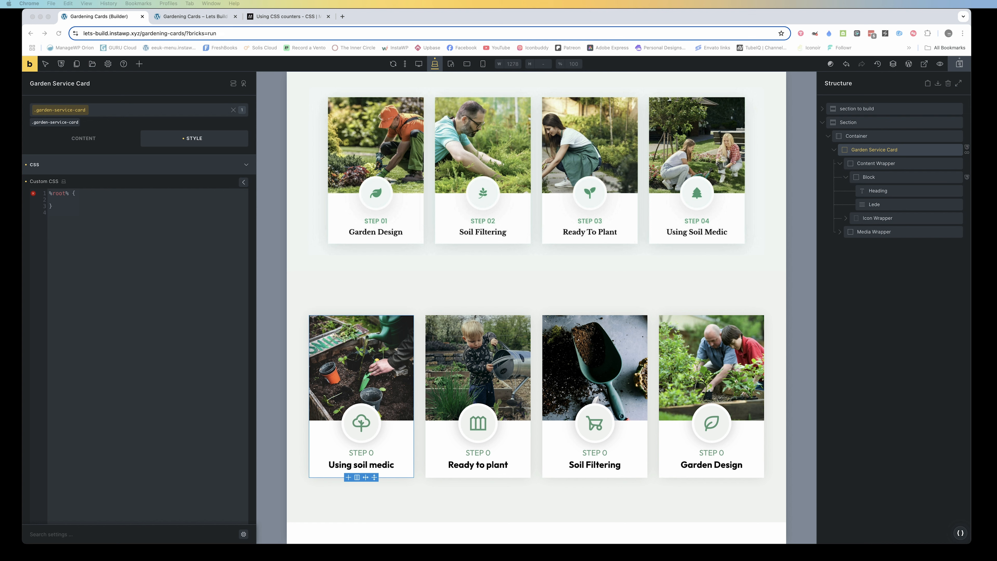
left_click(64, 201)
key("super+v")
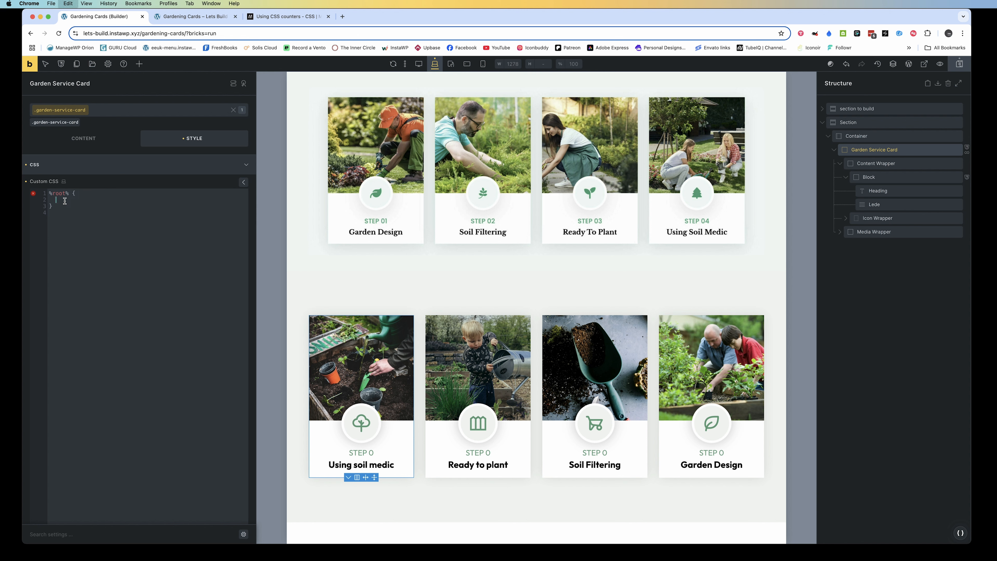
type("counter-increment: step-counter;")
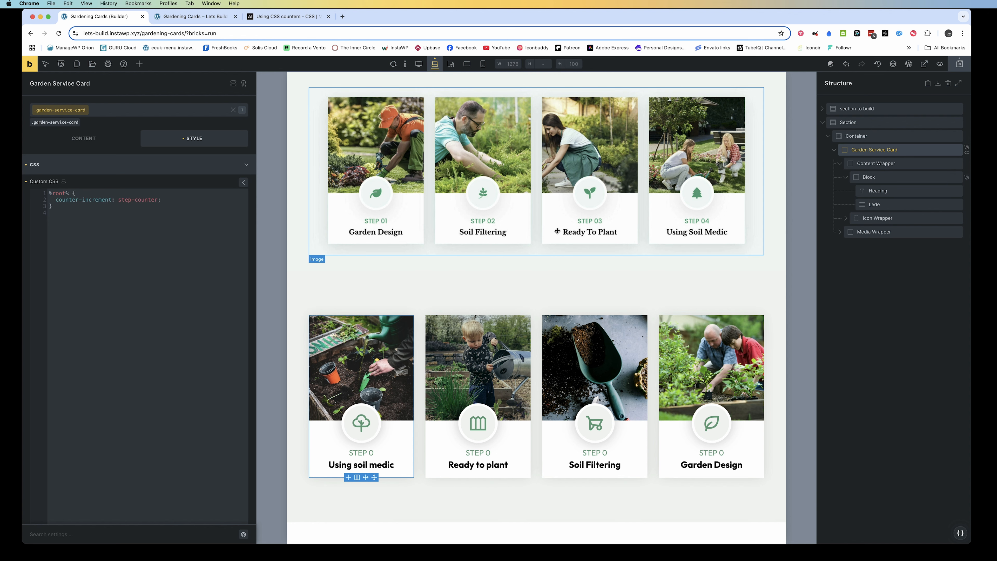
Set the content of the Lede's %root%::after rule to counter(step-counter) and save the page
left_click(874, 205)
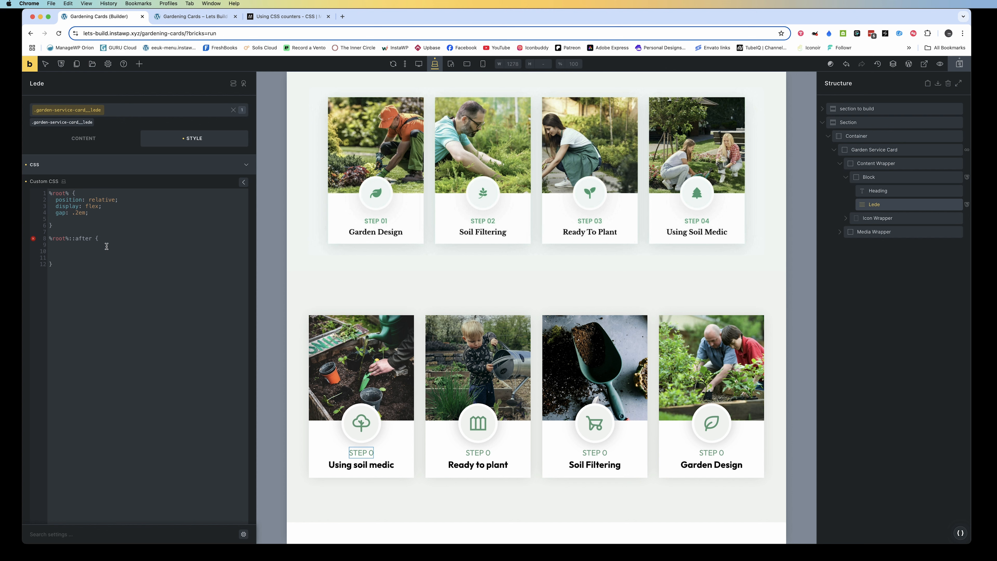
left_click(78, 248)
type("content")
key("Return")
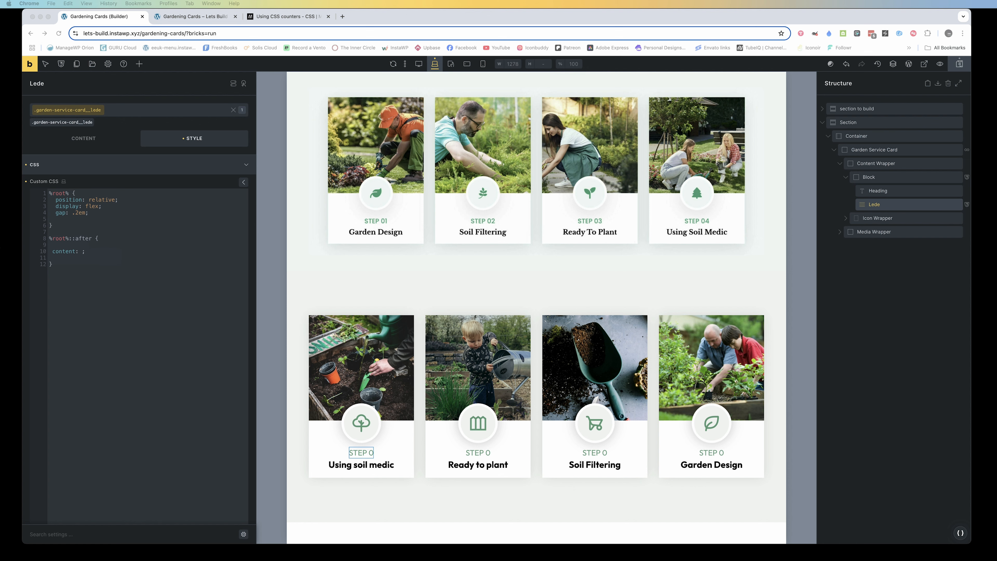
left_click(80, 252)
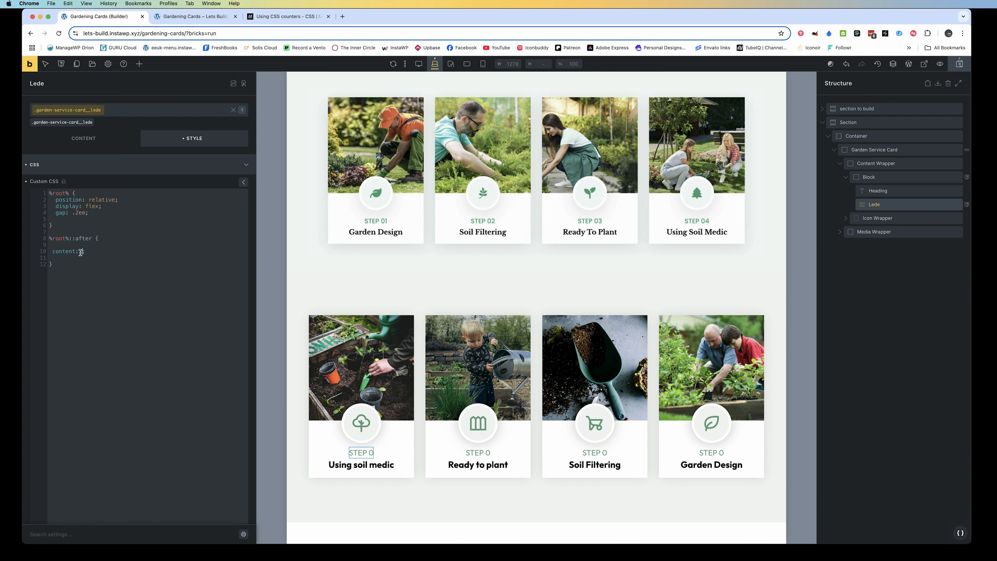
type("counter(step-counter)")
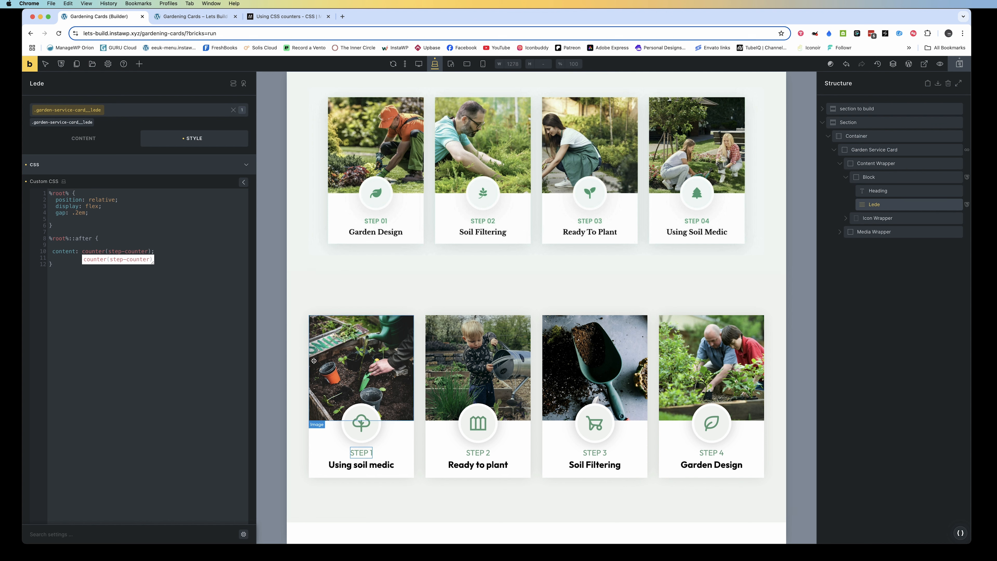
left_click(960, 65)
Create a new garden-step post in the WordPress dashboard with the title "Weed the garden"
left_click(202, 18)
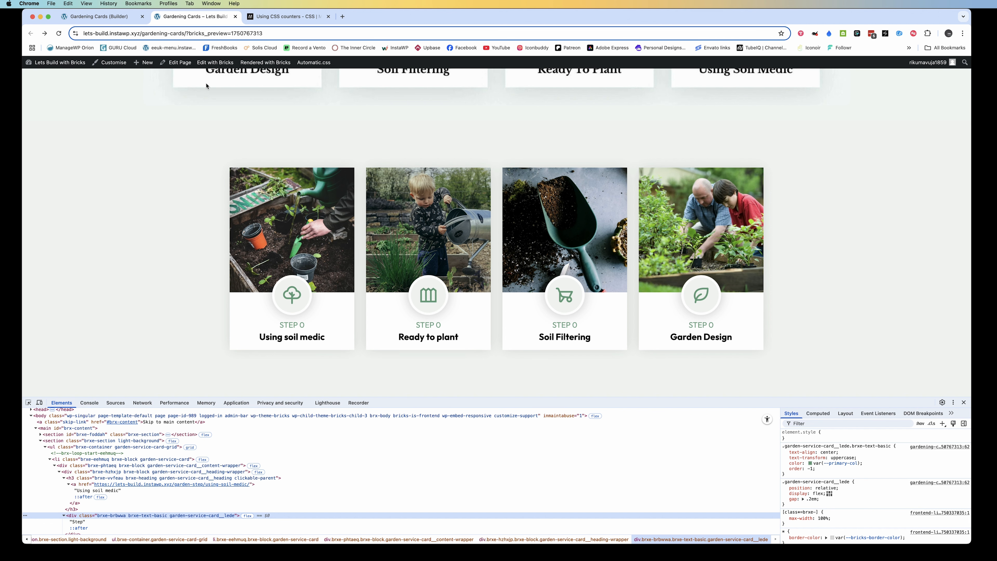
mouse_move(55, 62)
left_click(40, 77)
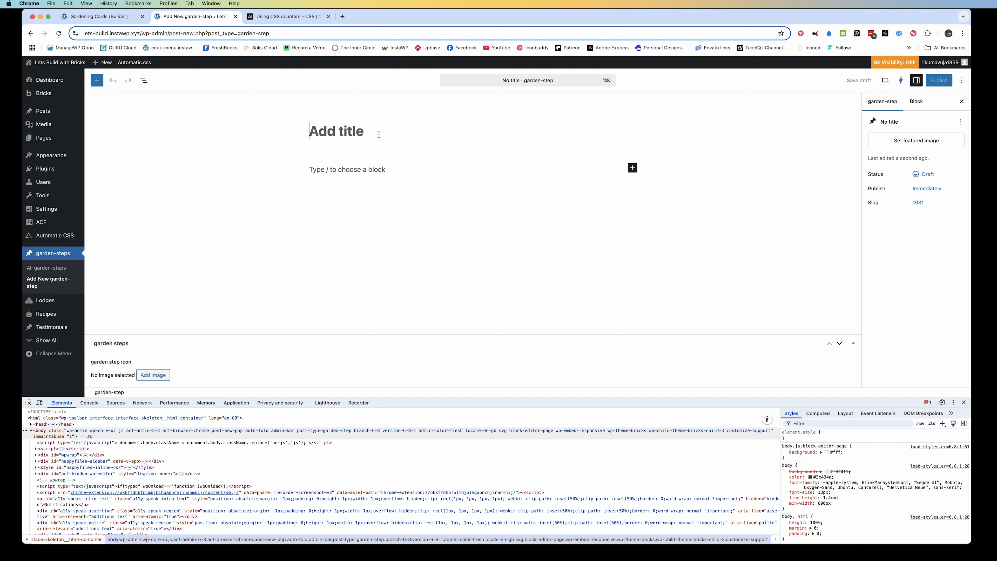
type("Weed the garden")
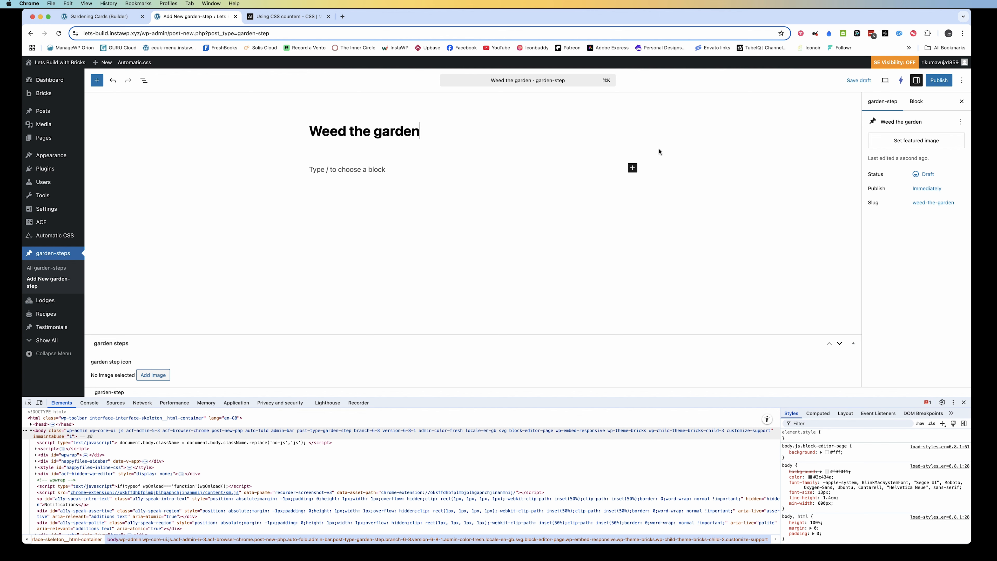
Search Instant Images for "weeding" and set a photo of a person kneeling on the grass as the post's featured image
left_click(905, 143)
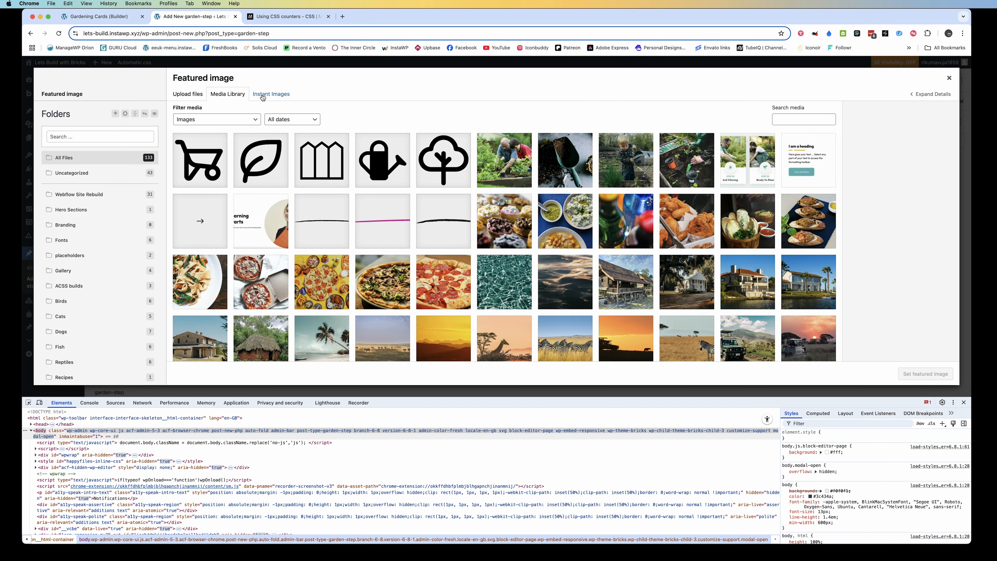
left_click(264, 96)
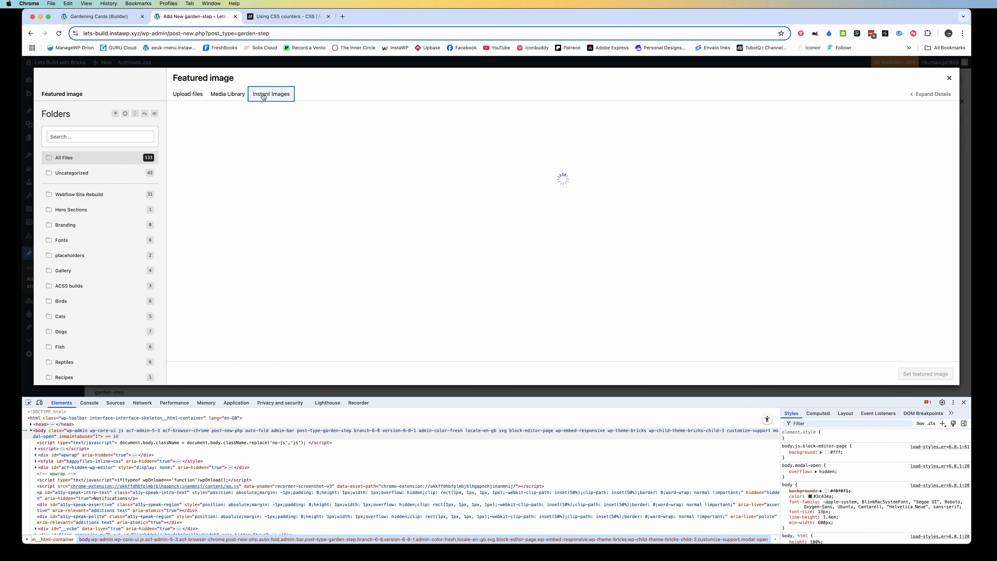
type("weedi")
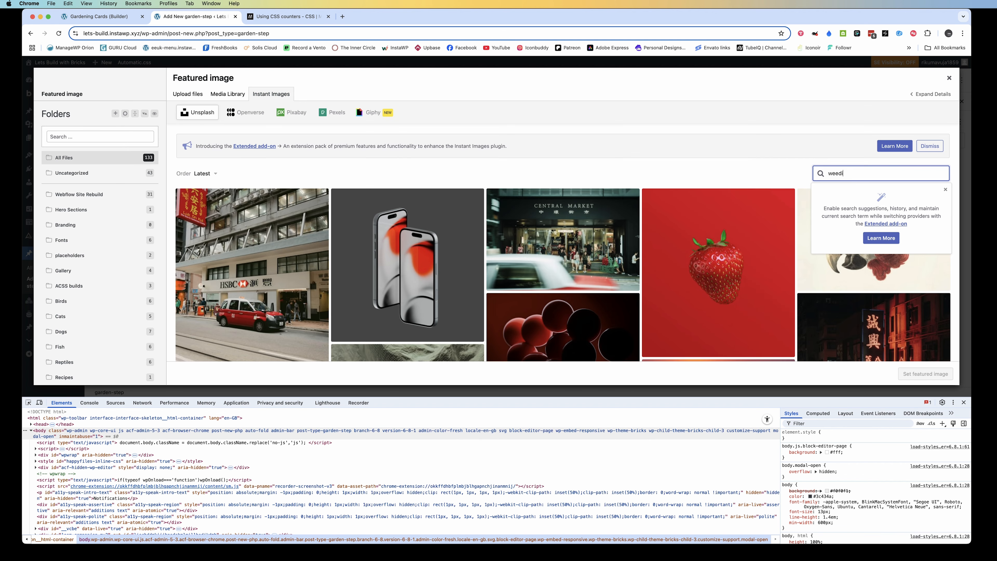
type("ng")
key("Return")
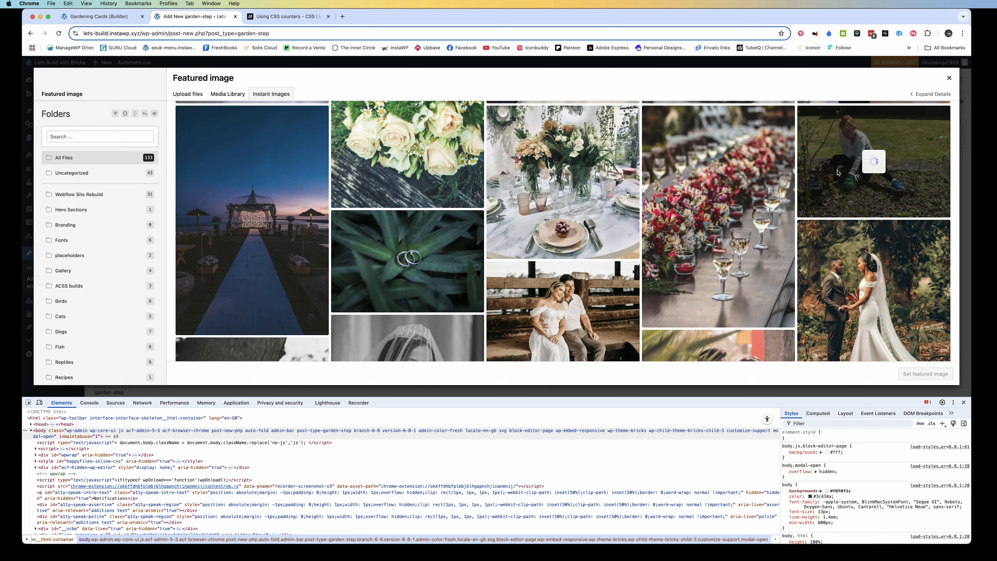
left_click(228, 94)
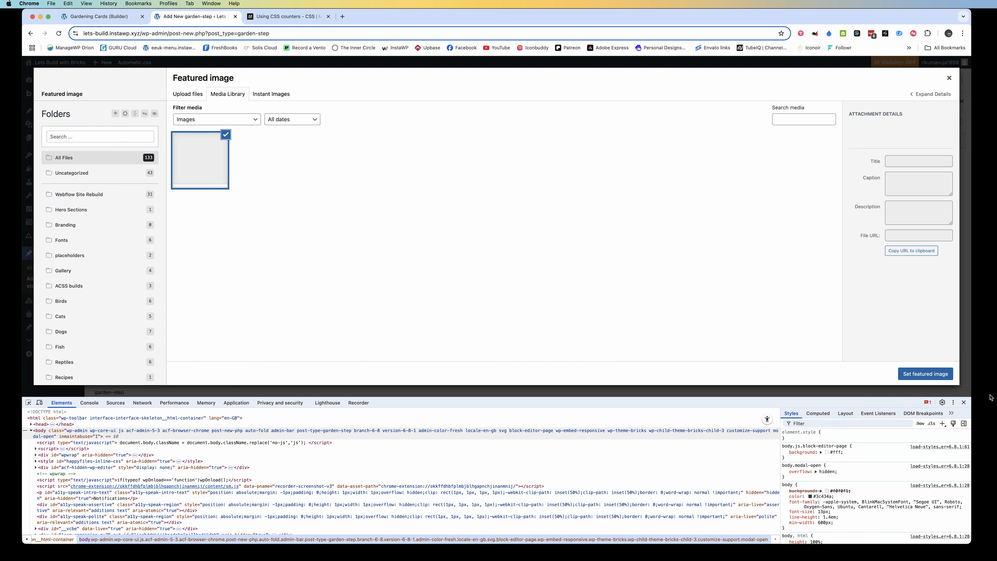
key("super+alt+i")
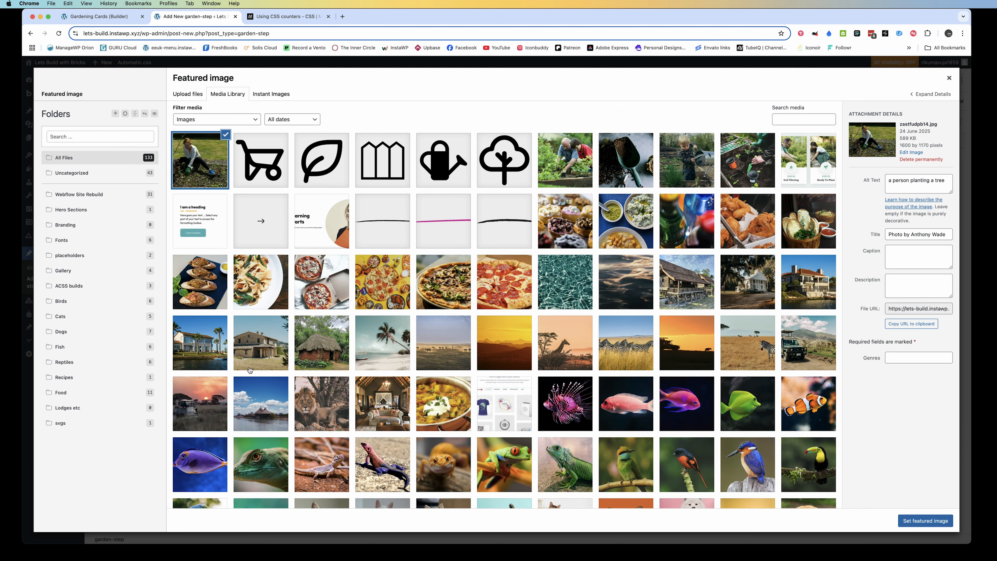
key("Escape")
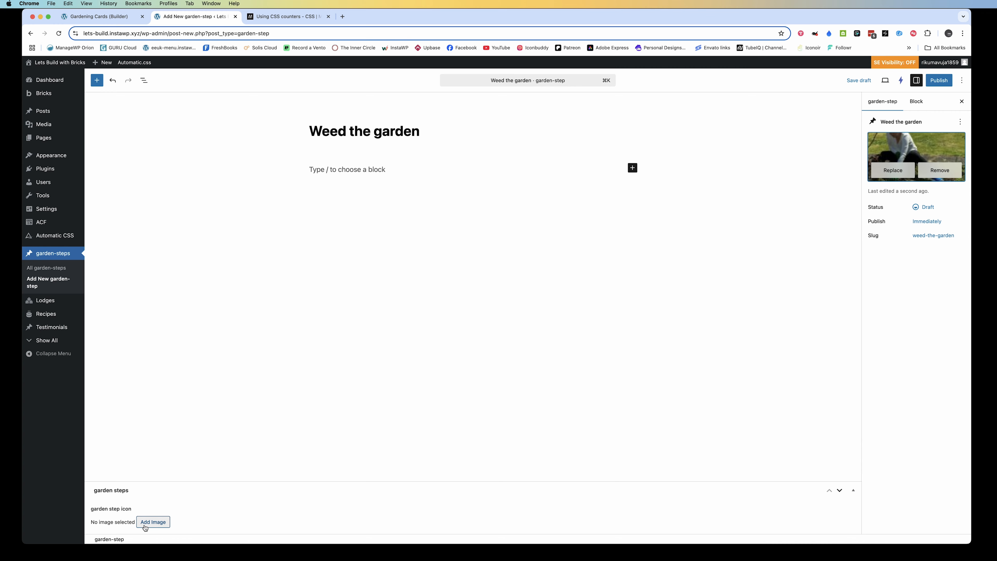
Publish the post with the leaf image as its garden step icon, and open the Gardening Cards page on the front end
left_click(144, 526)
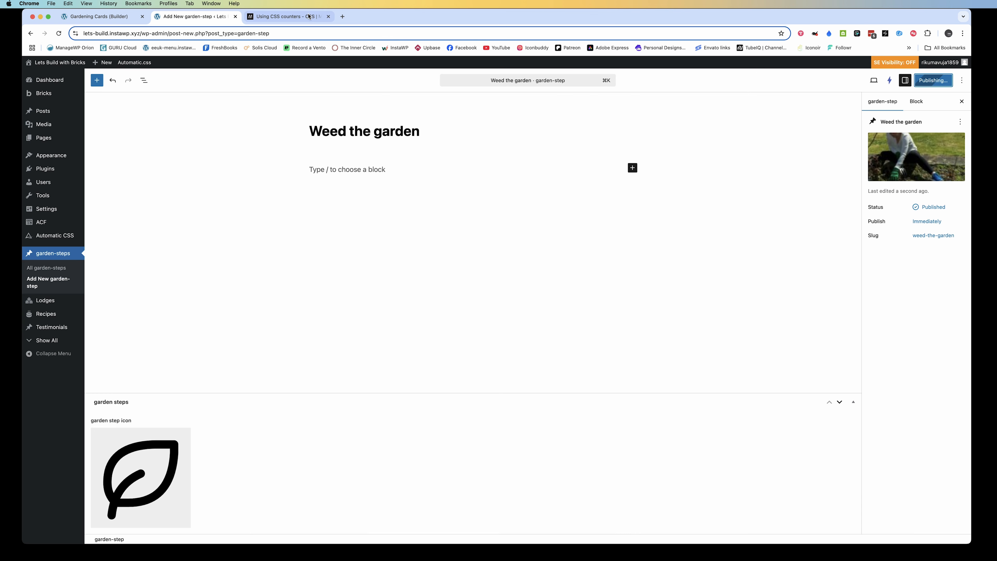
left_click(106, 17)
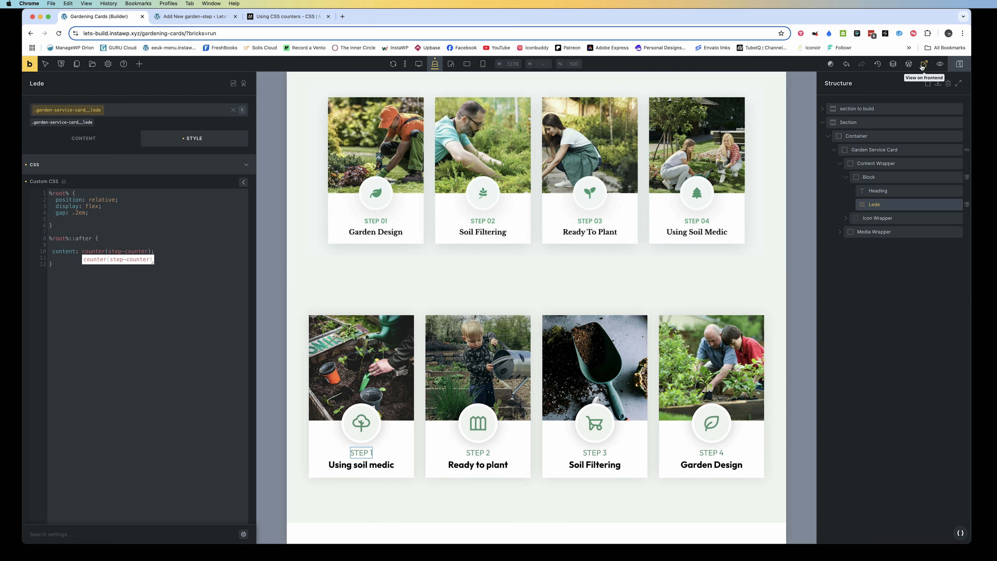
left_click(922, 65)
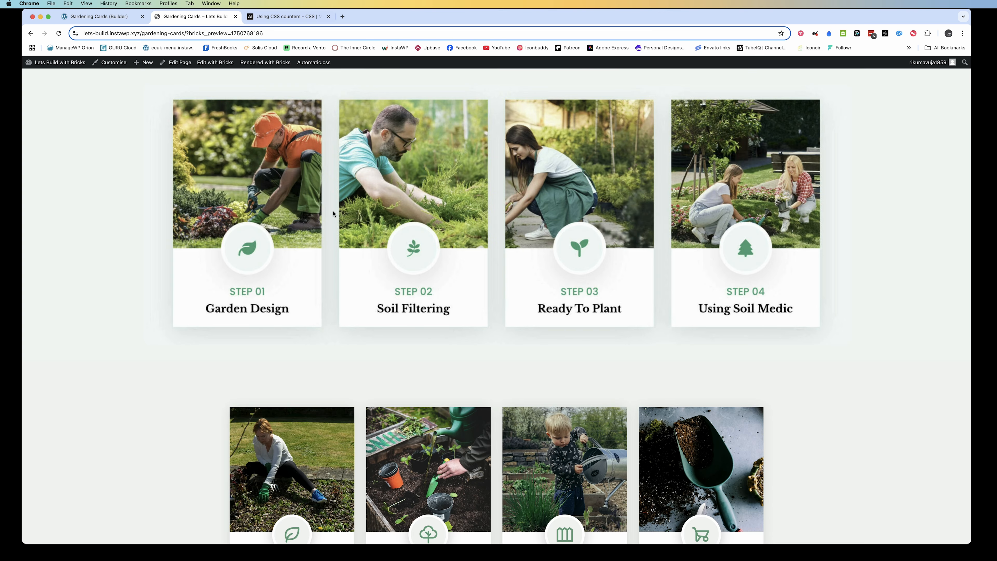
Set the Garden Service Card's query loop order to Ascending in the Bricks builder and check the Gardening Cards page on the front end
scroll(333, 213, "down", 3)
left_click(110, 18)
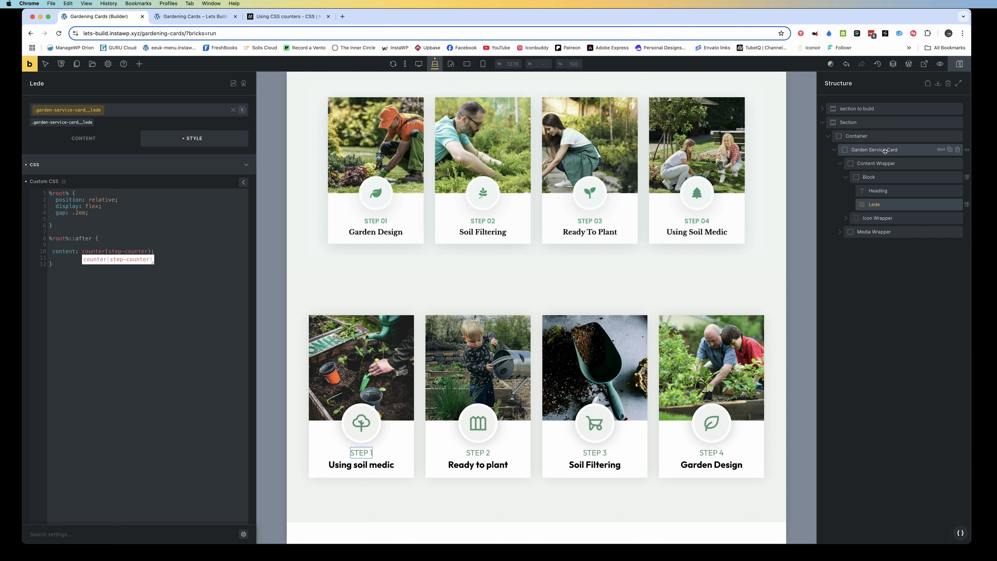
key("ctrl+Tab")
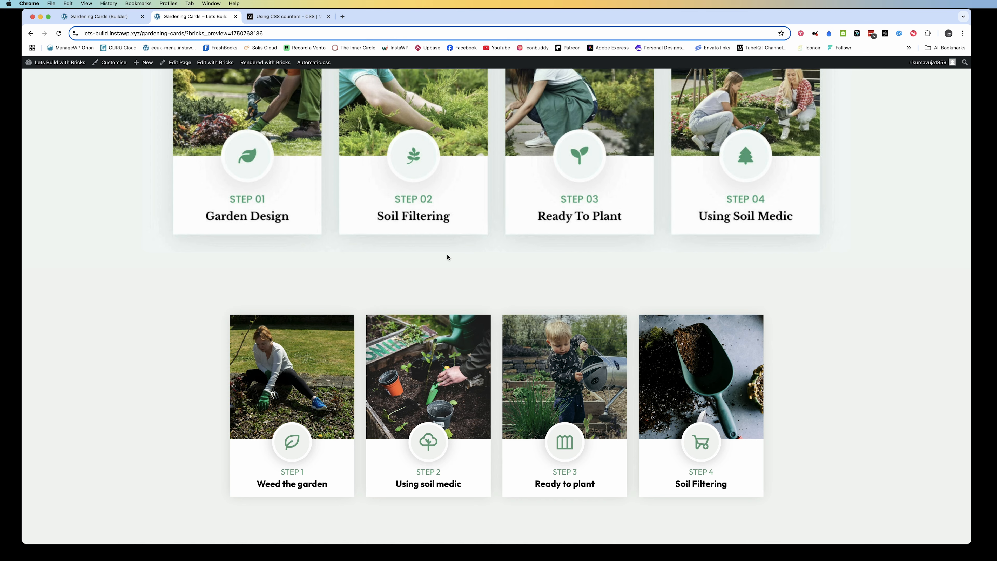
key("ctrl+shift+Tab")
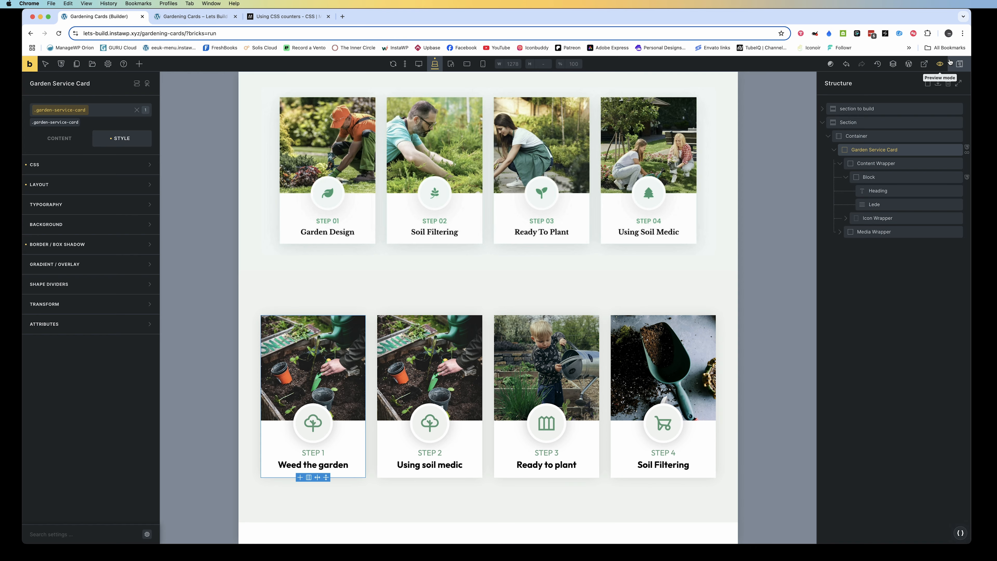
left_click(967, 155)
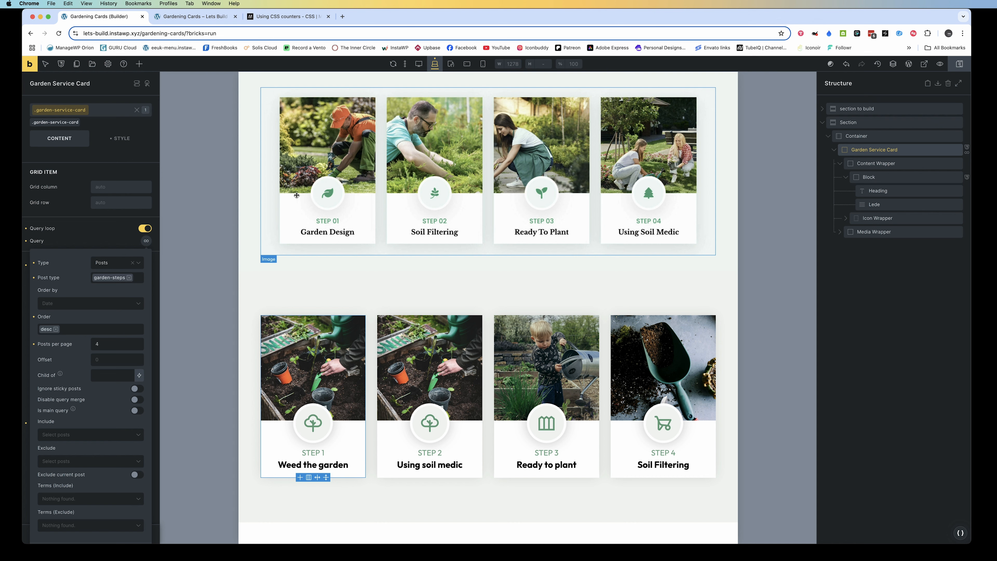
left_click(56, 330)
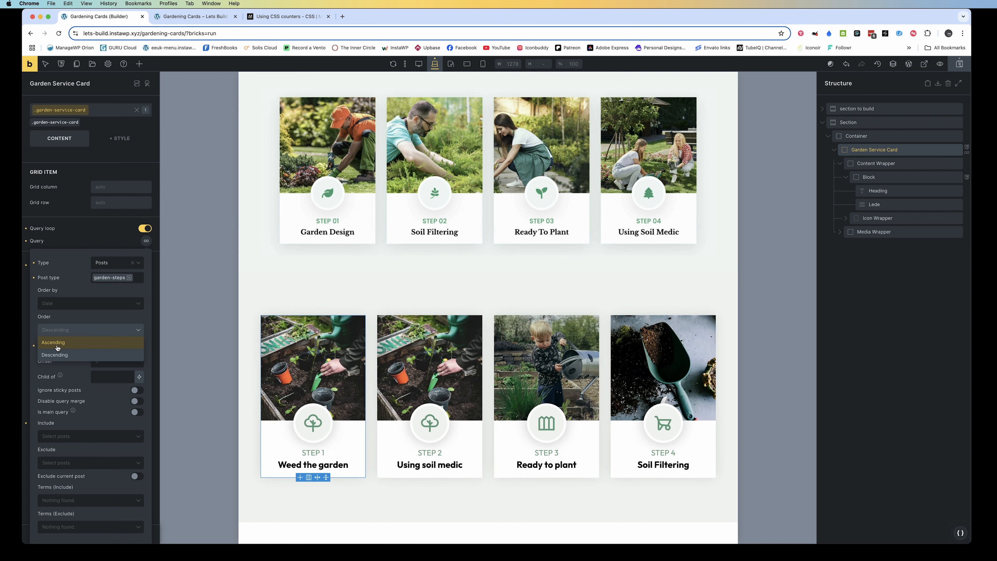
left_click(57, 342)
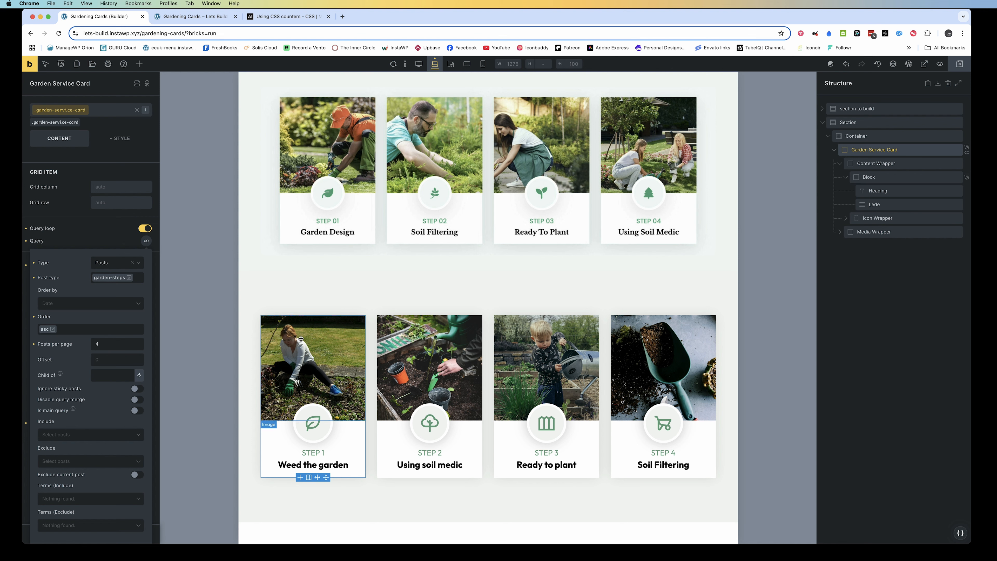
left_click(59, 34)
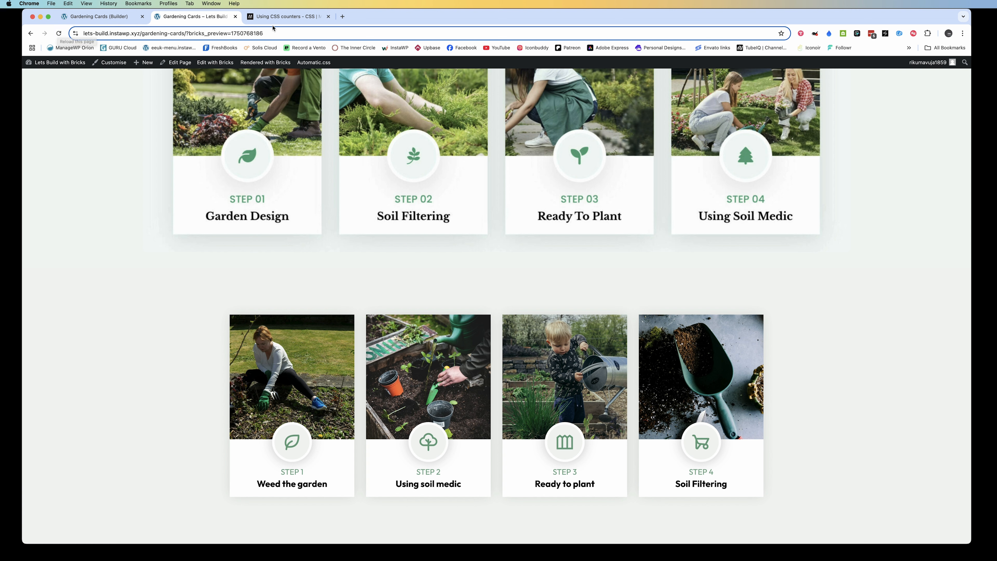
Order the Garden Service Card's query loop by ID in the builder and save the page
left_click(102, 17)
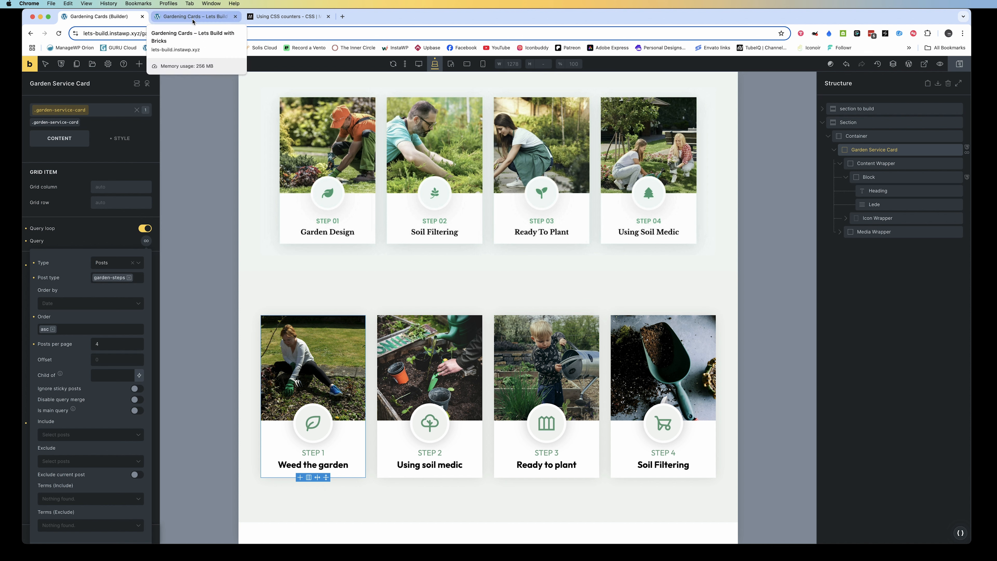
left_click(65, 306)
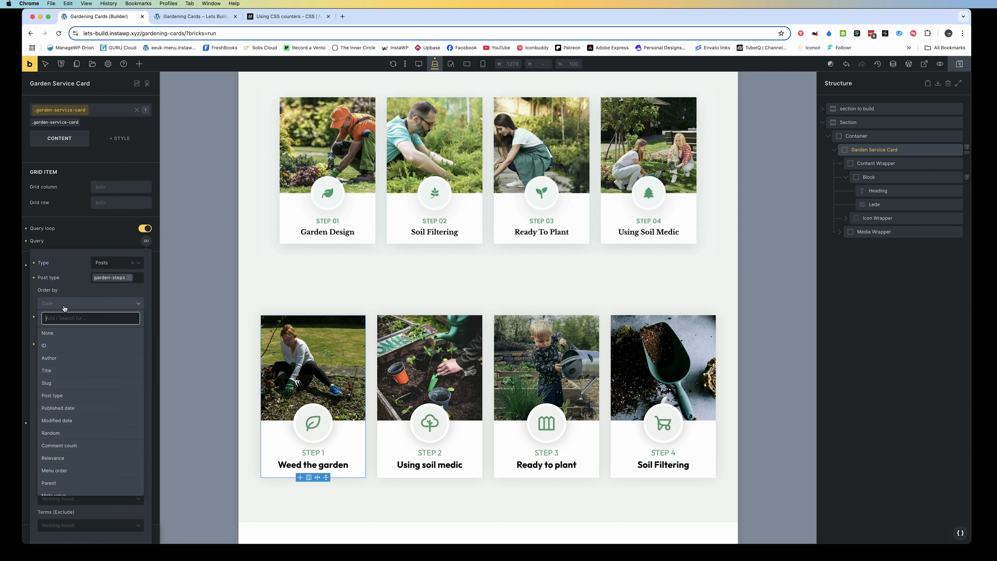
left_click(51, 345)
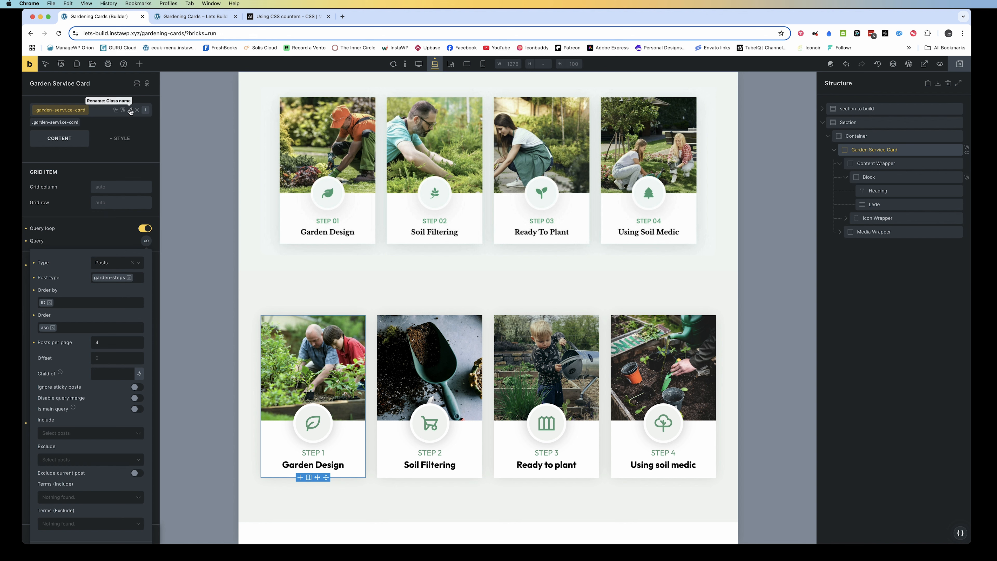
left_click(254, 290)
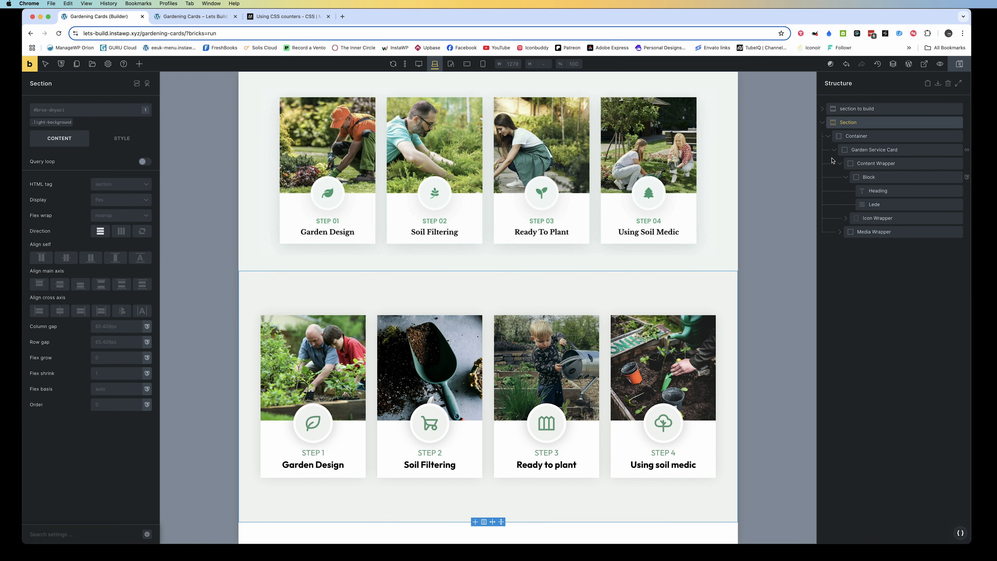
left_click(949, 68)
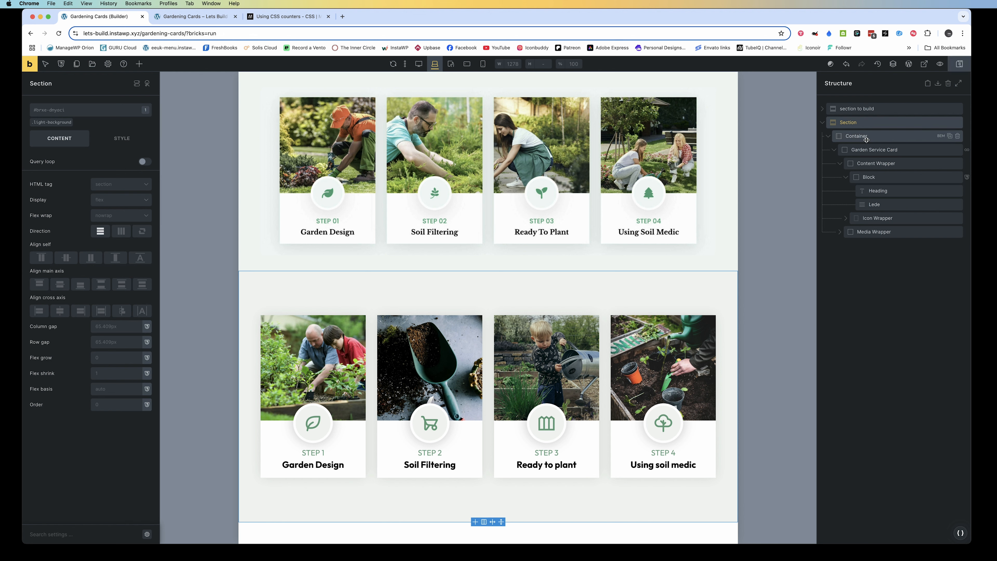
Set the Garden Service Card query's posts per page to 5 and remove its ordering by ID
left_click(967, 152)
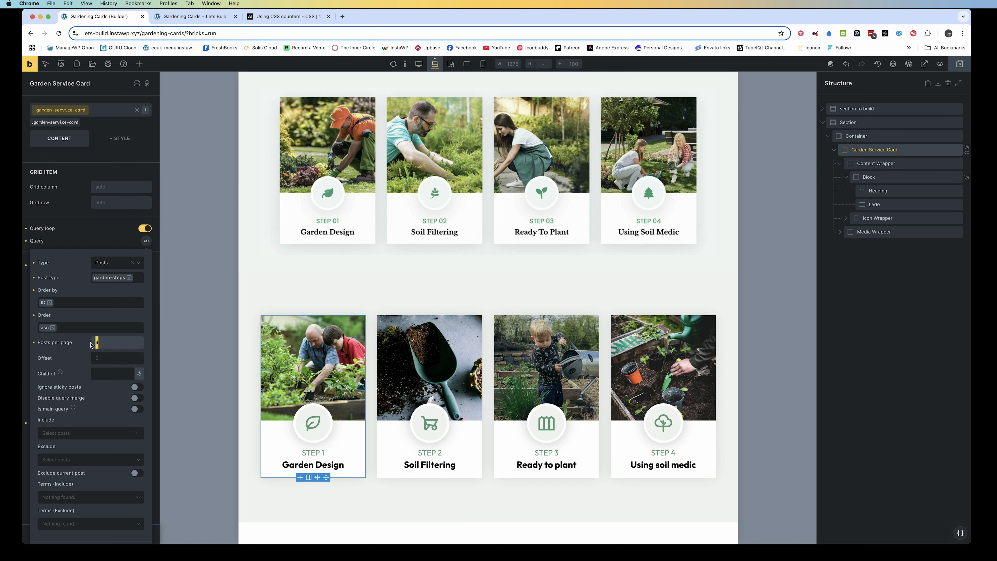
type("5")
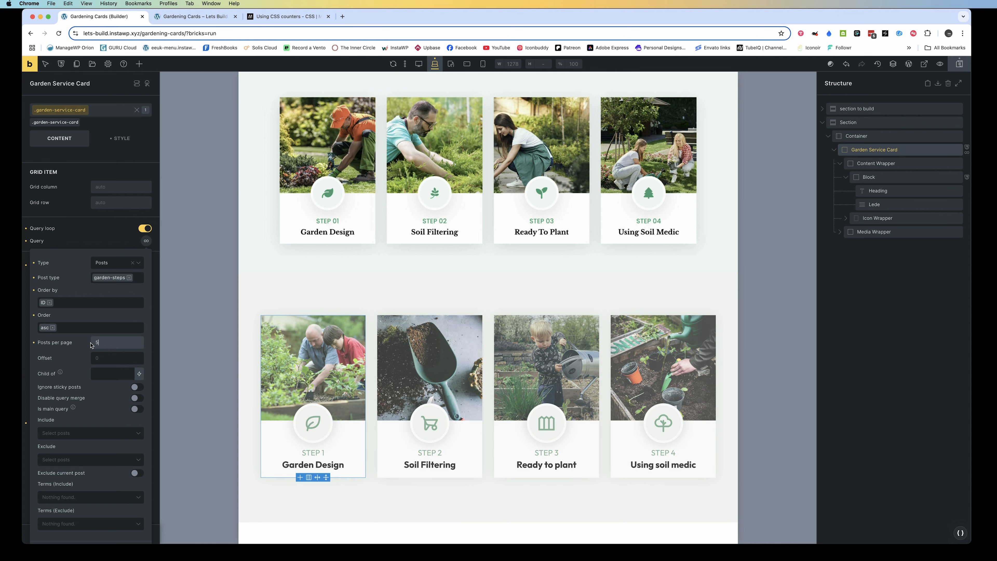
scroll(240, 358, "down", 3)
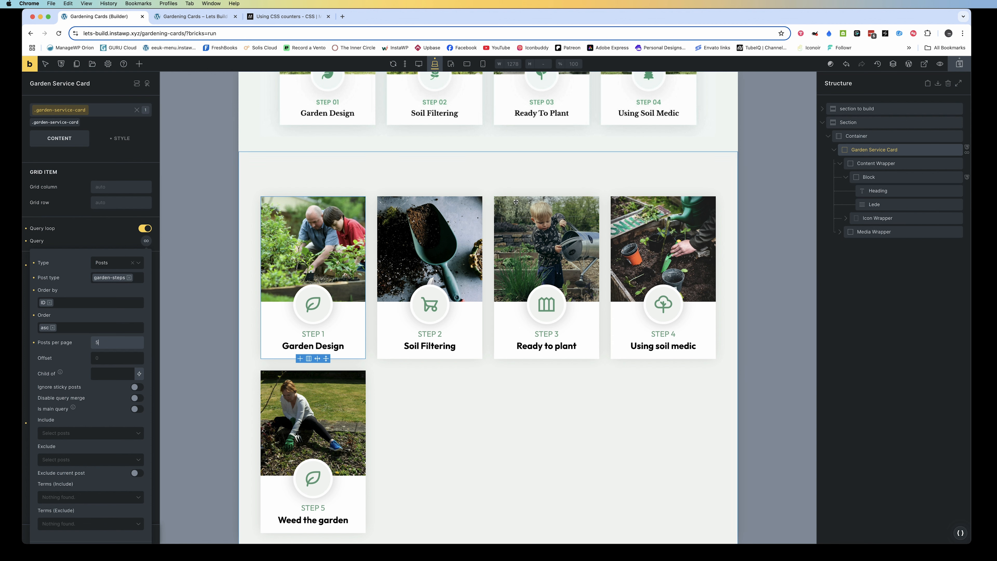
left_click(50, 303)
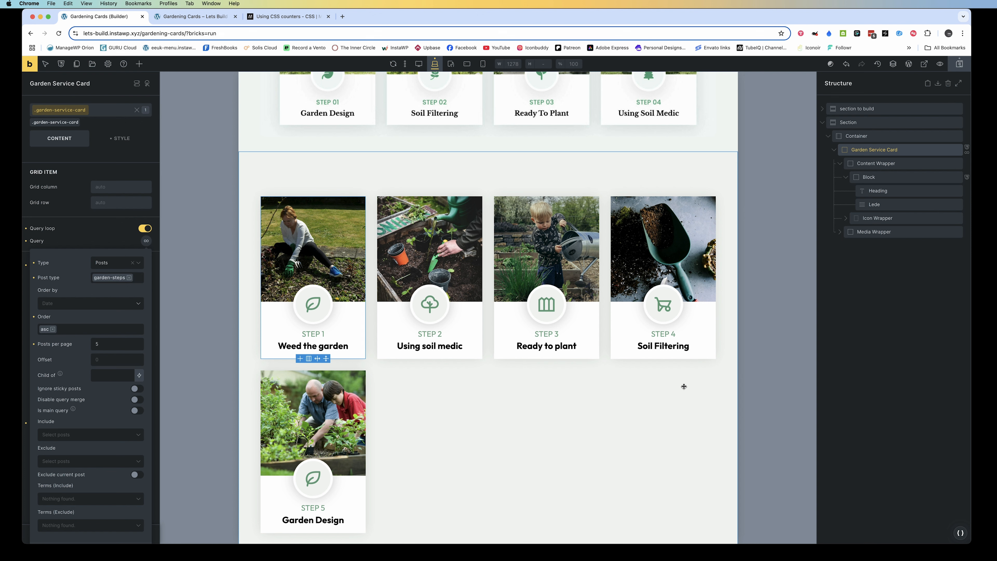
left_click(192, 308)
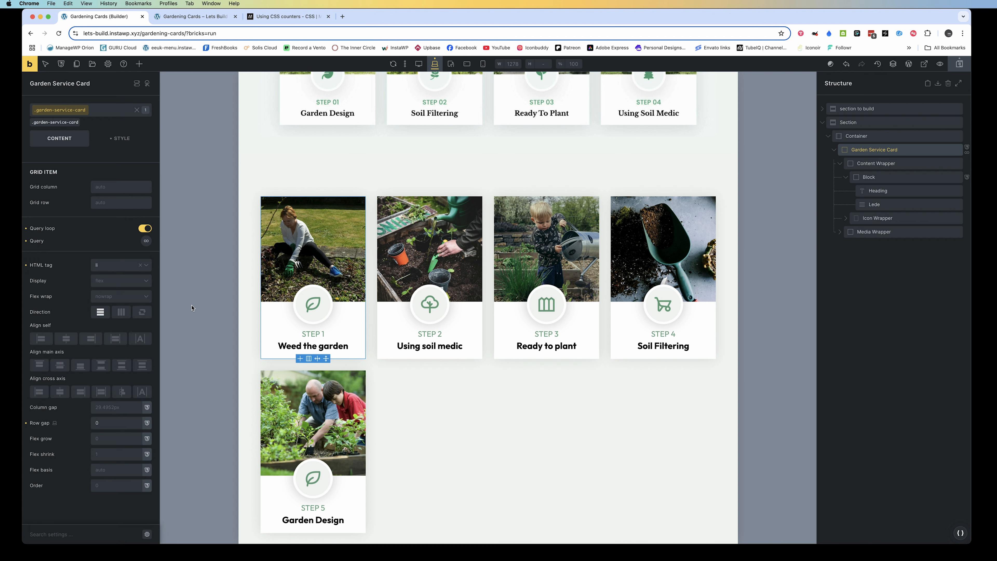